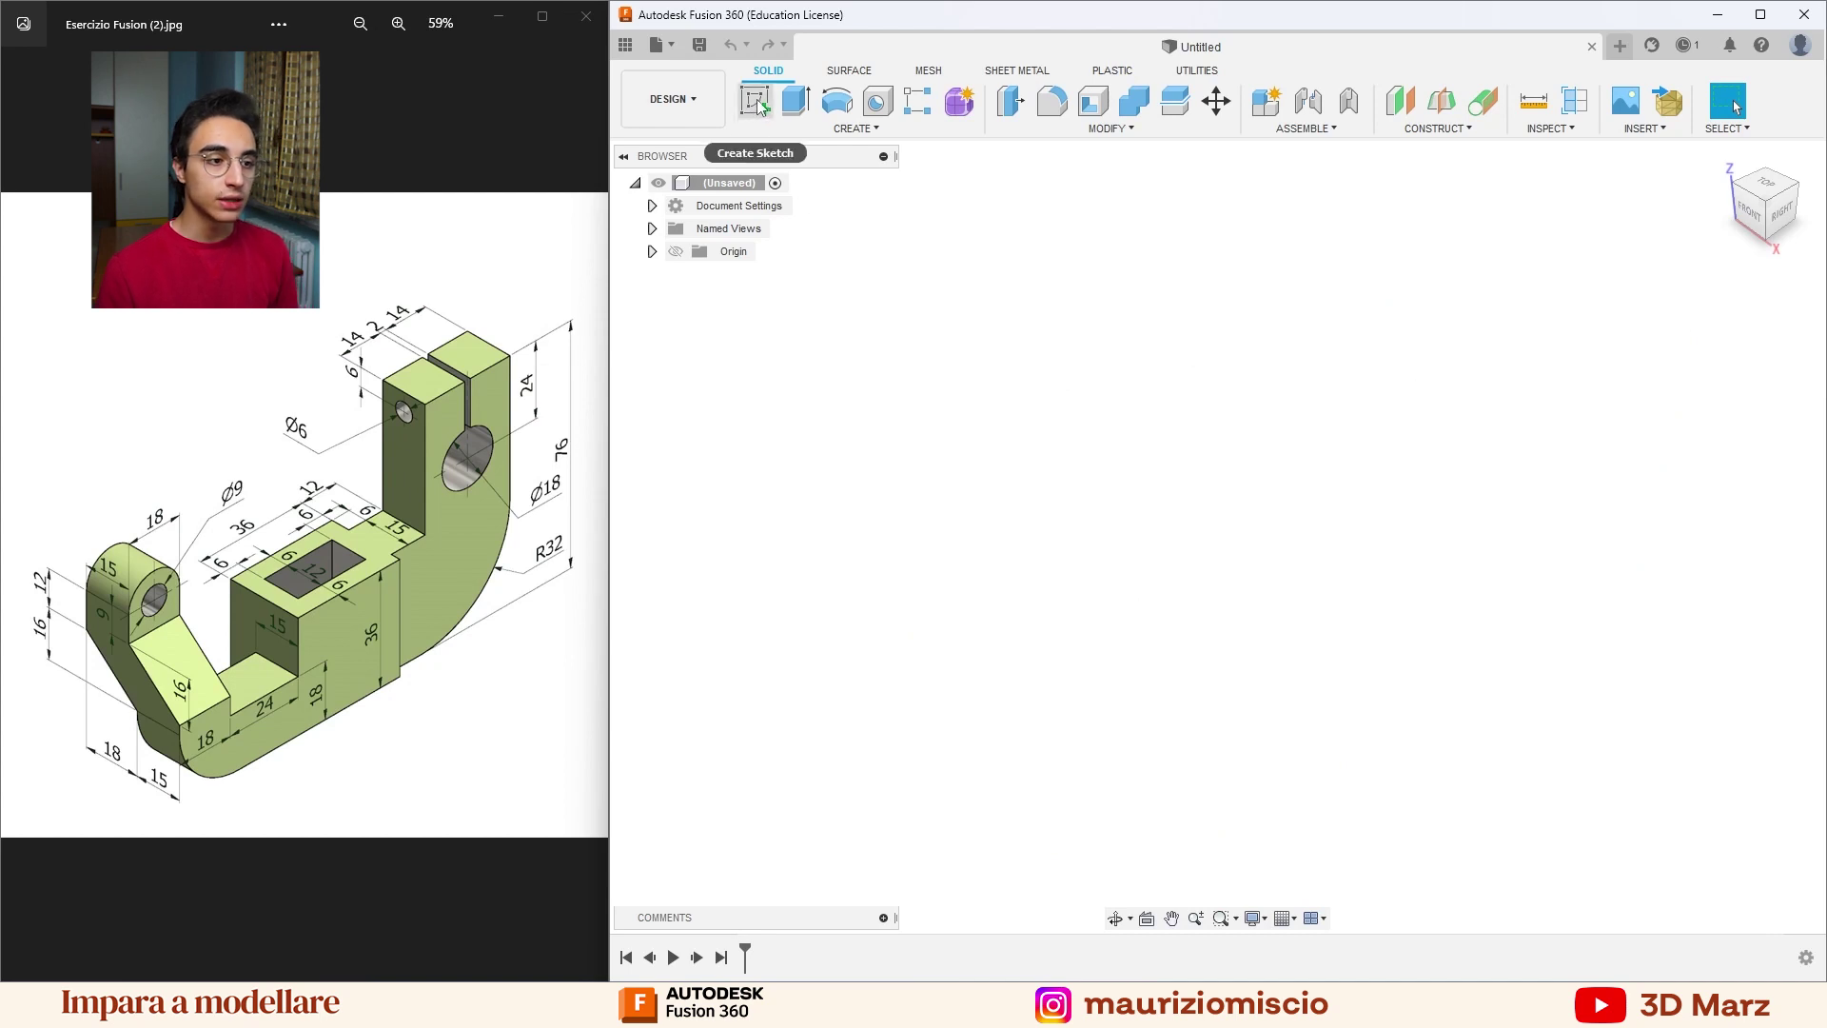
Start a sketch on the XY plane and anchor a 2-point rectangle at the origin.
{"action": "left_click", "coordinate": [759, 109]}
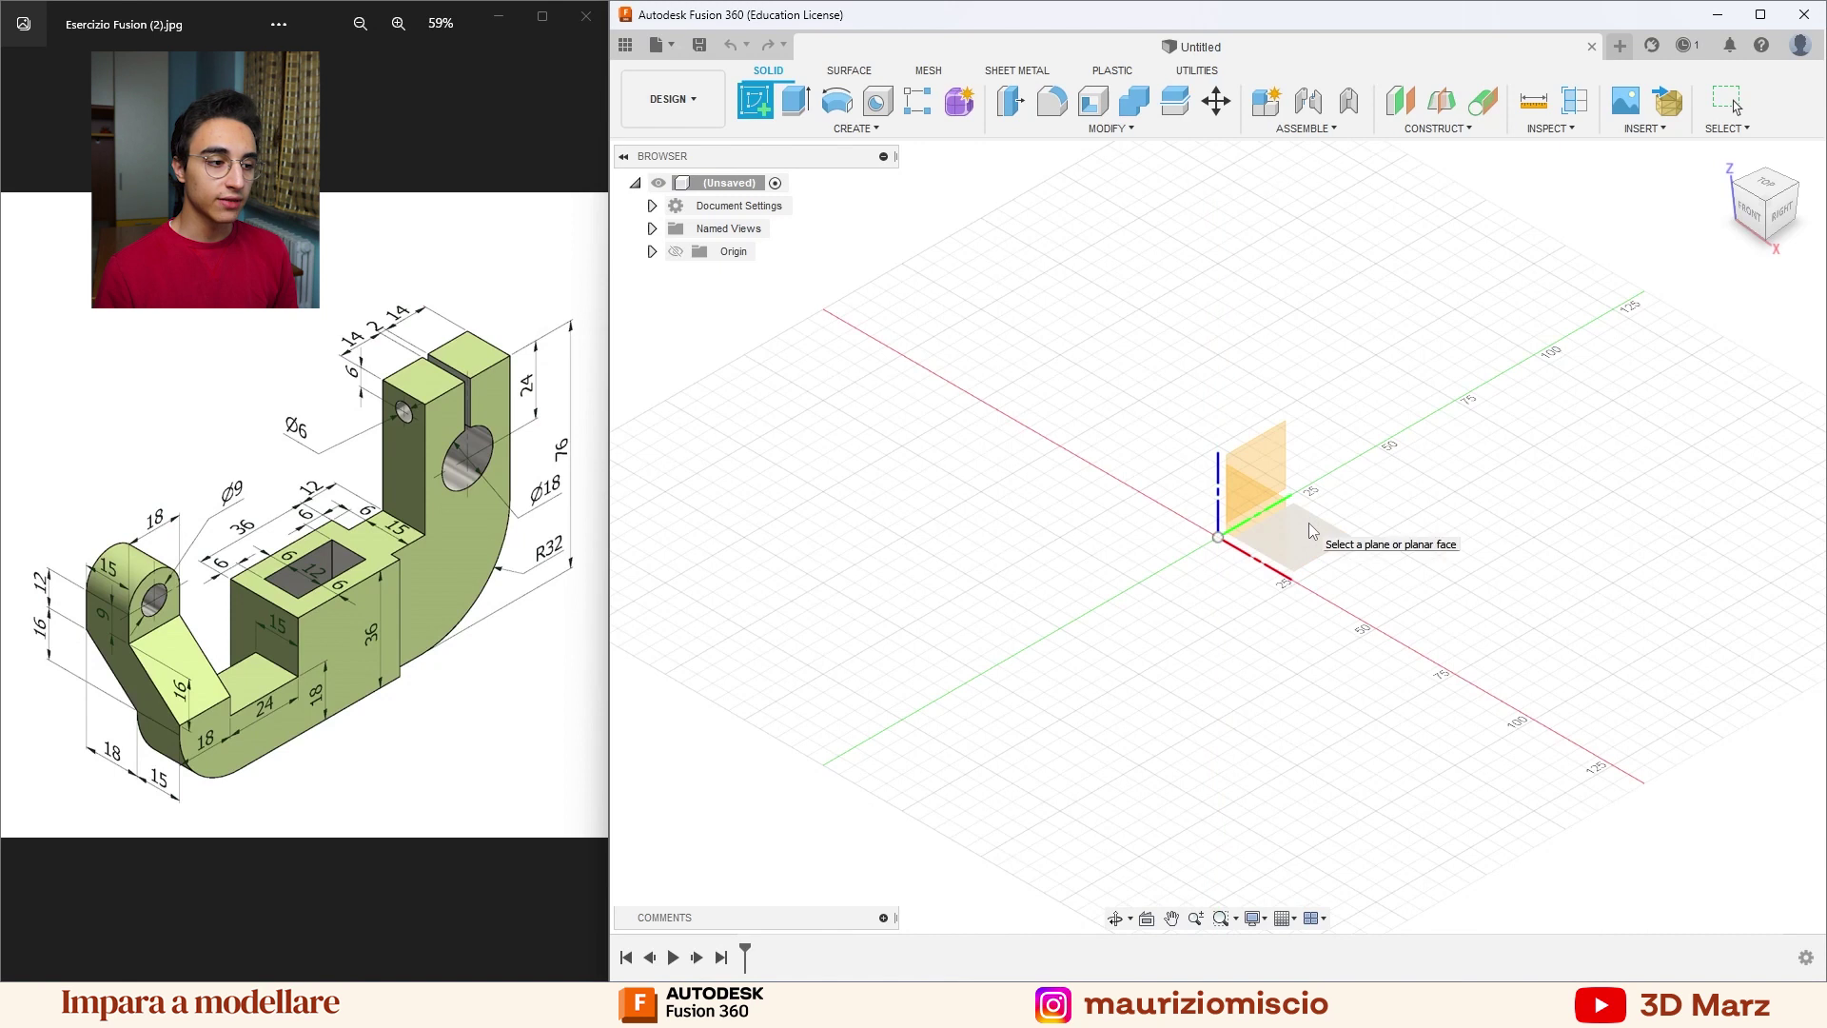
{"action": "left_click", "coordinate": [1309, 522]}
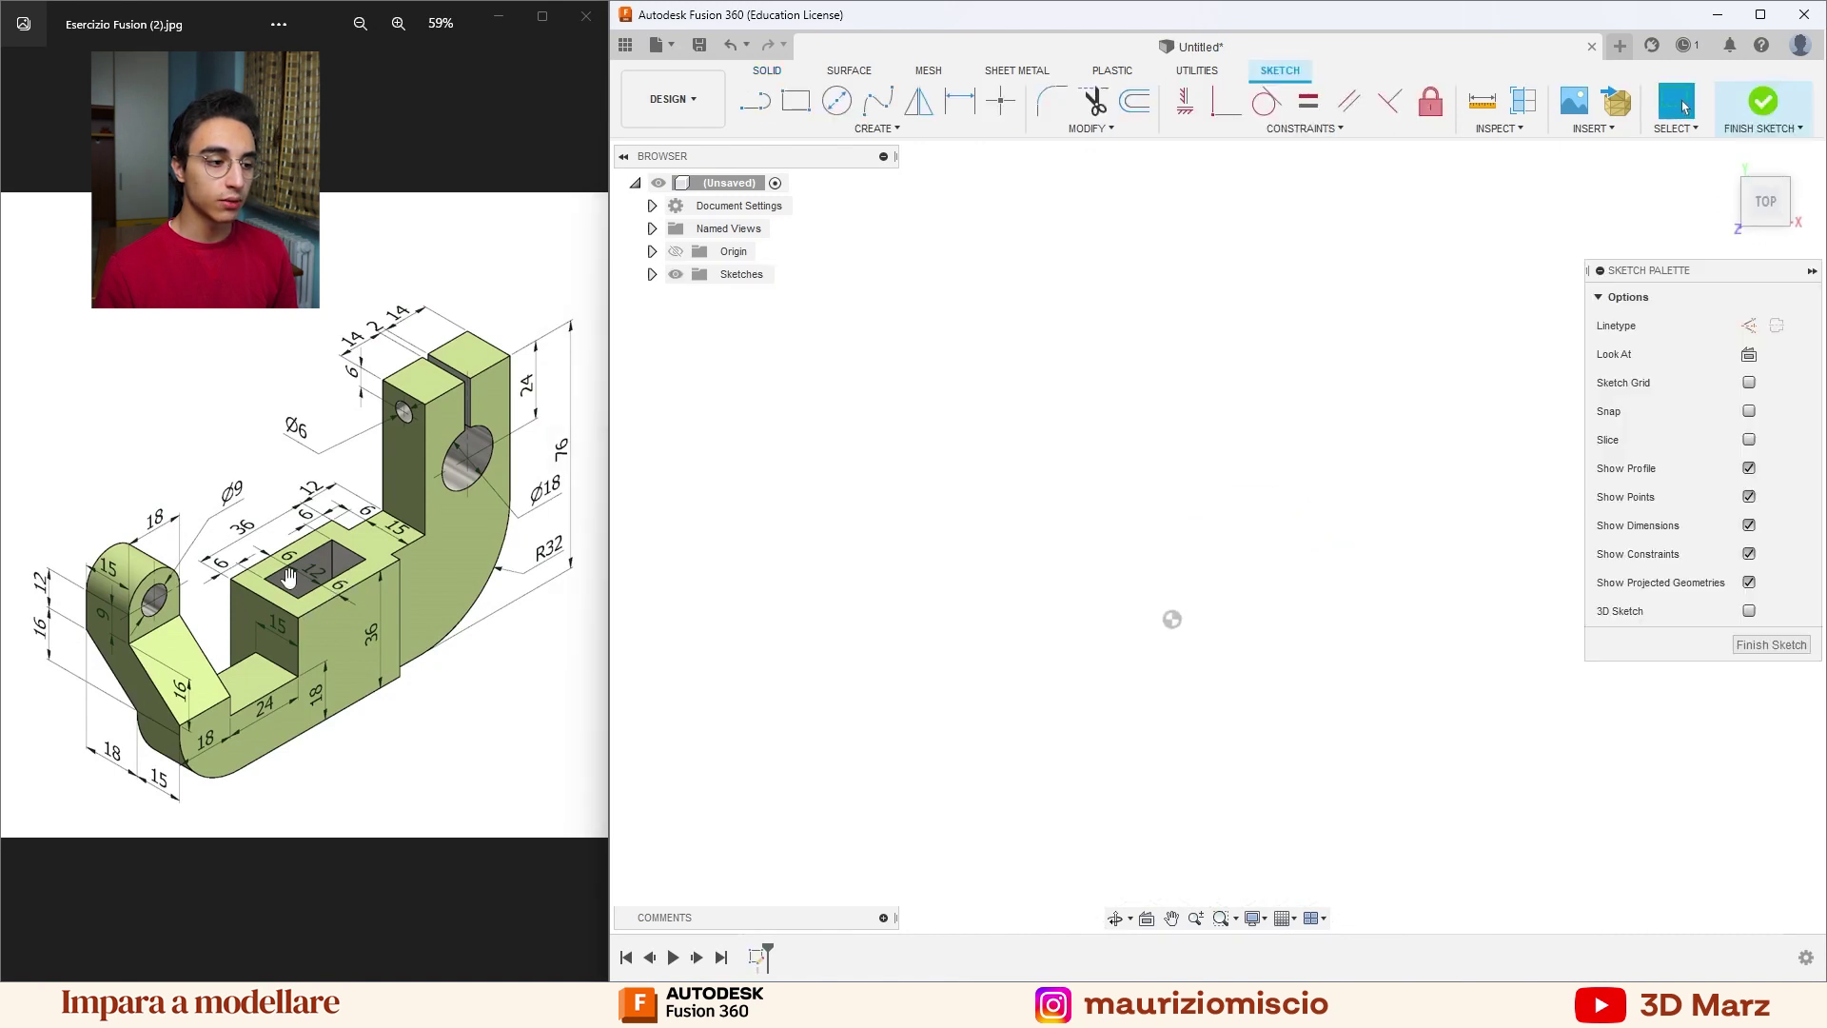
{"action": "left_click", "coordinate": [786, 104]}
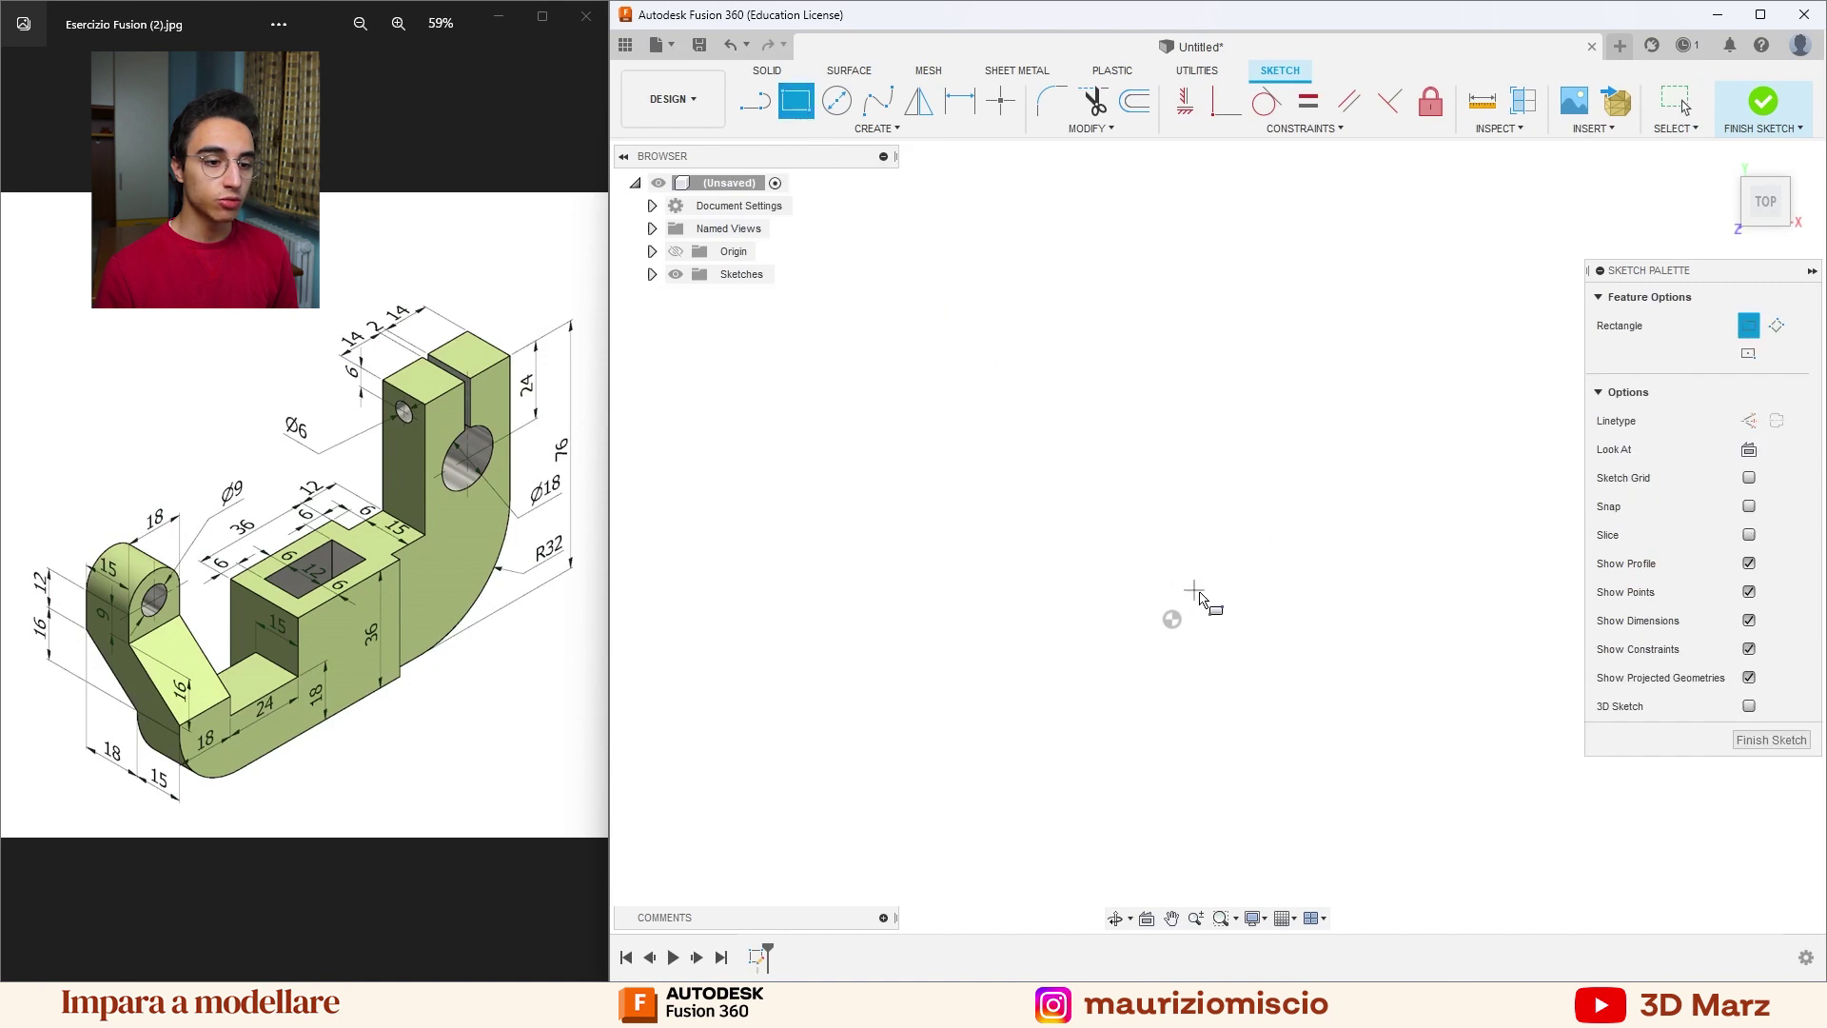
{"action": "left_click", "coordinate": [1173, 619]}
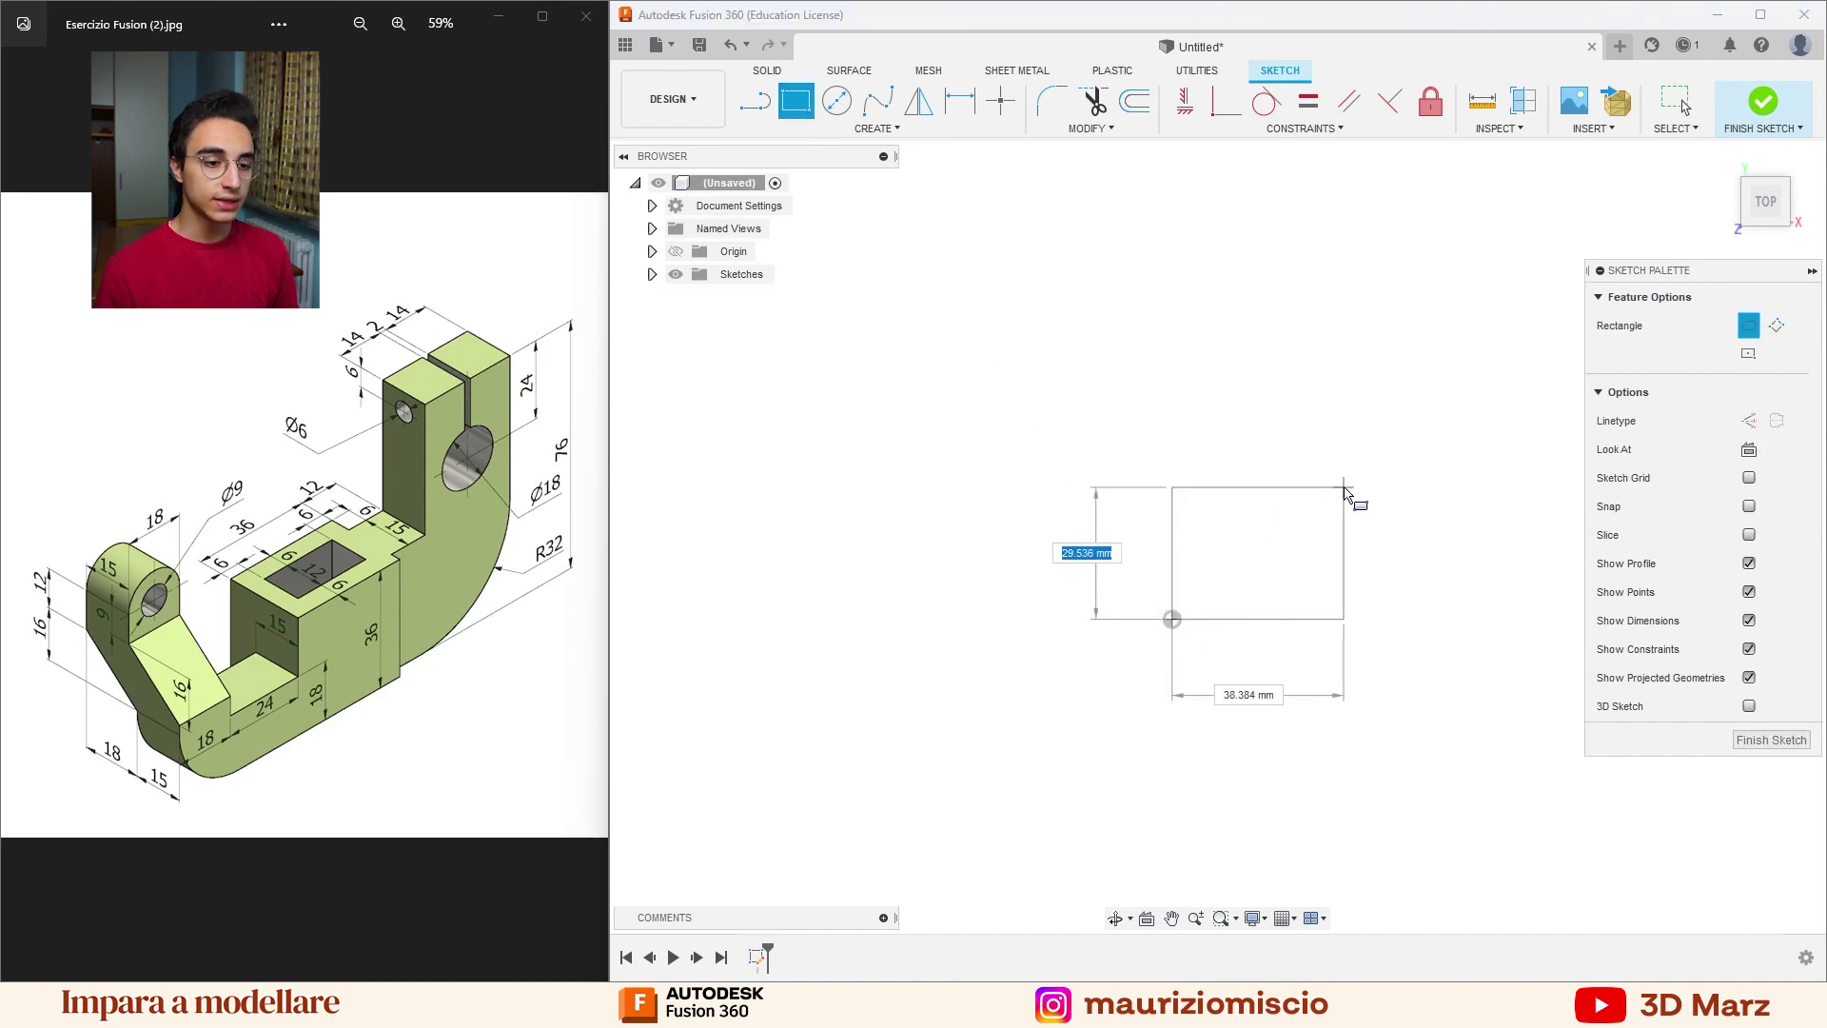
Size the rectangle 36 mm wide by 24 mm high and commit it.
{"action": "key", "text": "Tab"}
{"action": "type", "text": "36"}
{"action": "key", "text": "Tab"}
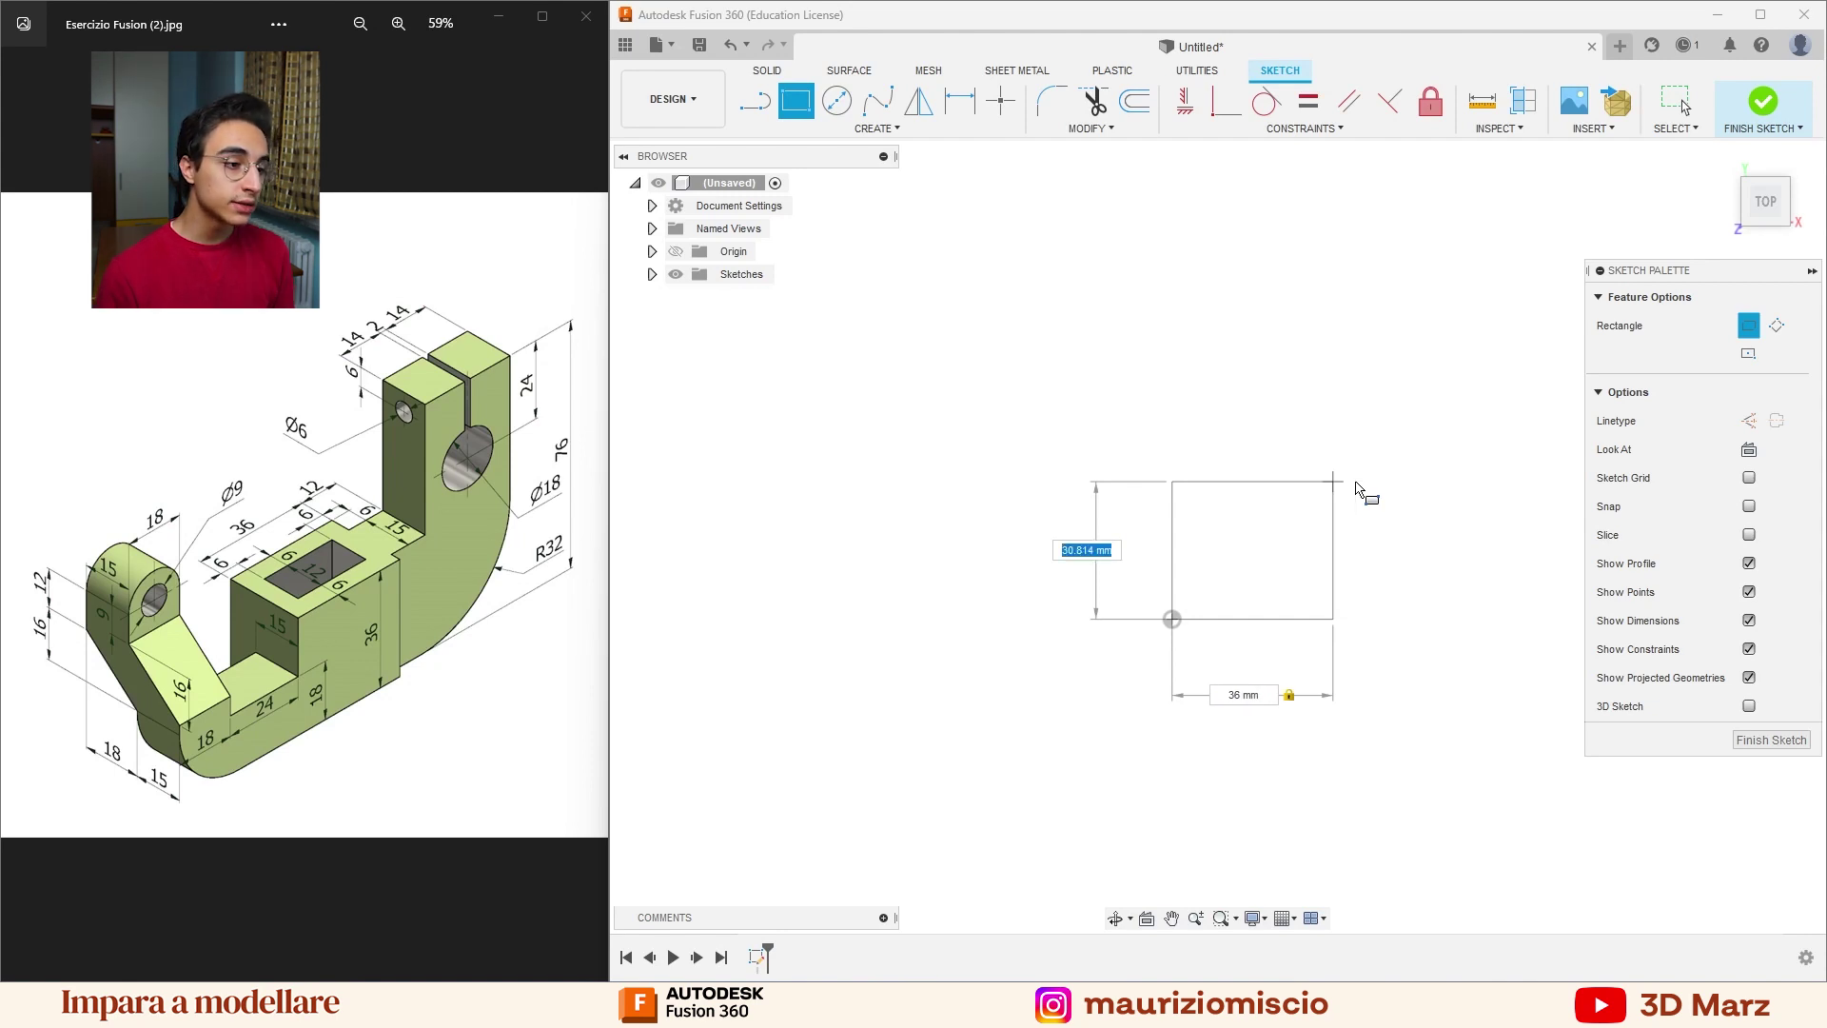
{"action": "key", "text": "Tab"}
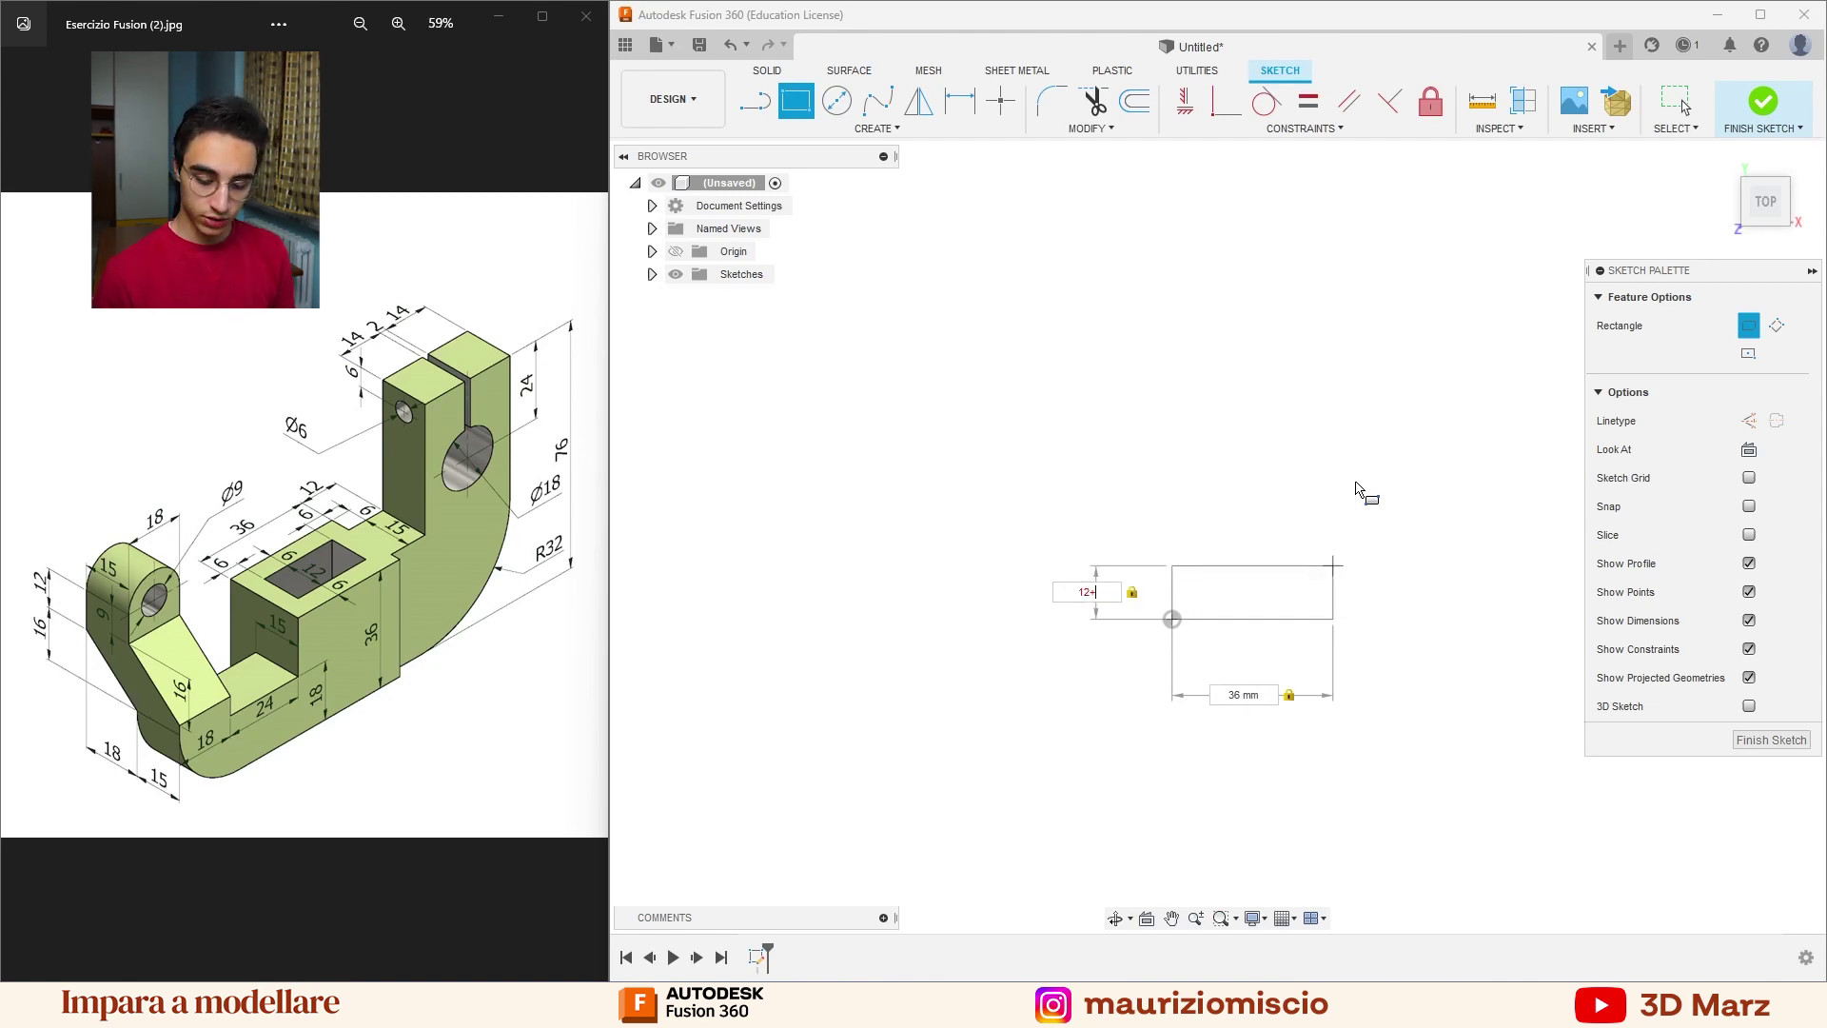
{"action": "type", "text": "6+6"}
{"action": "key", "text": "Tab"}
{"action": "key", "text": "Return"}
{"action": "key", "text": "Escape"}
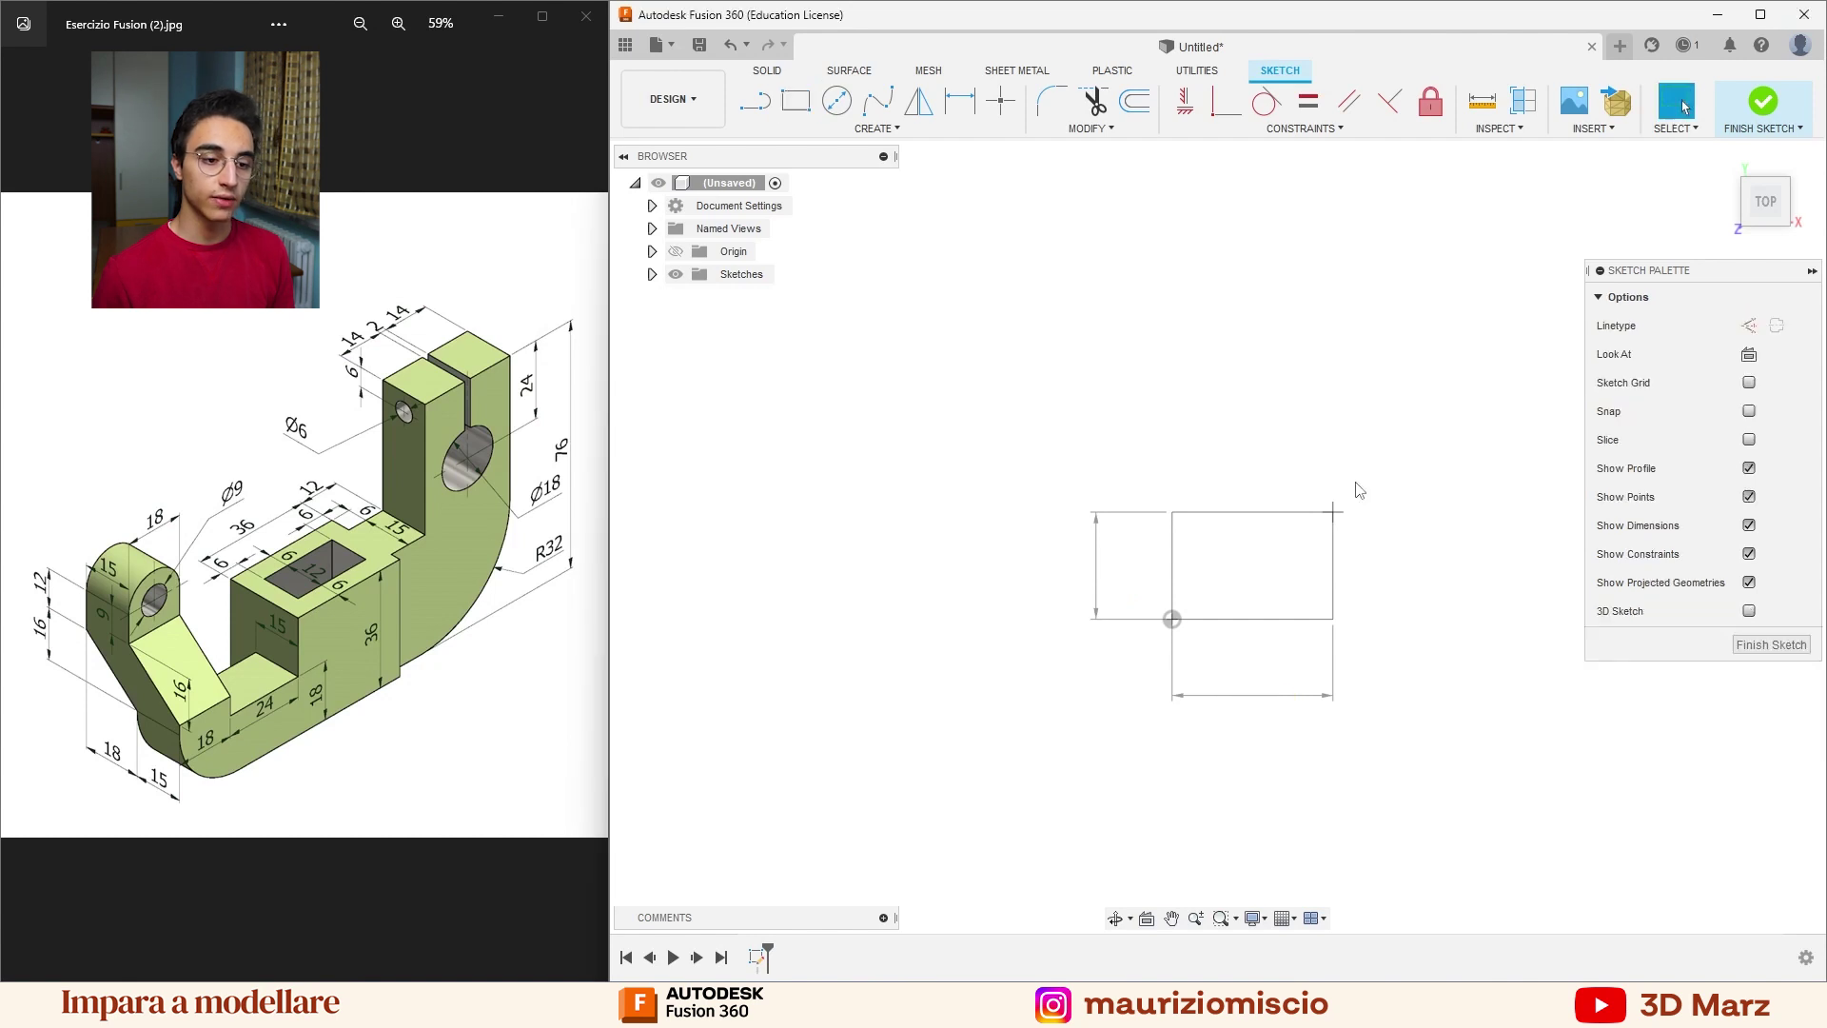
{"action": "scroll", "coordinate": [1355, 536], "scroll_direction": "up", "scroll_amount": 3}
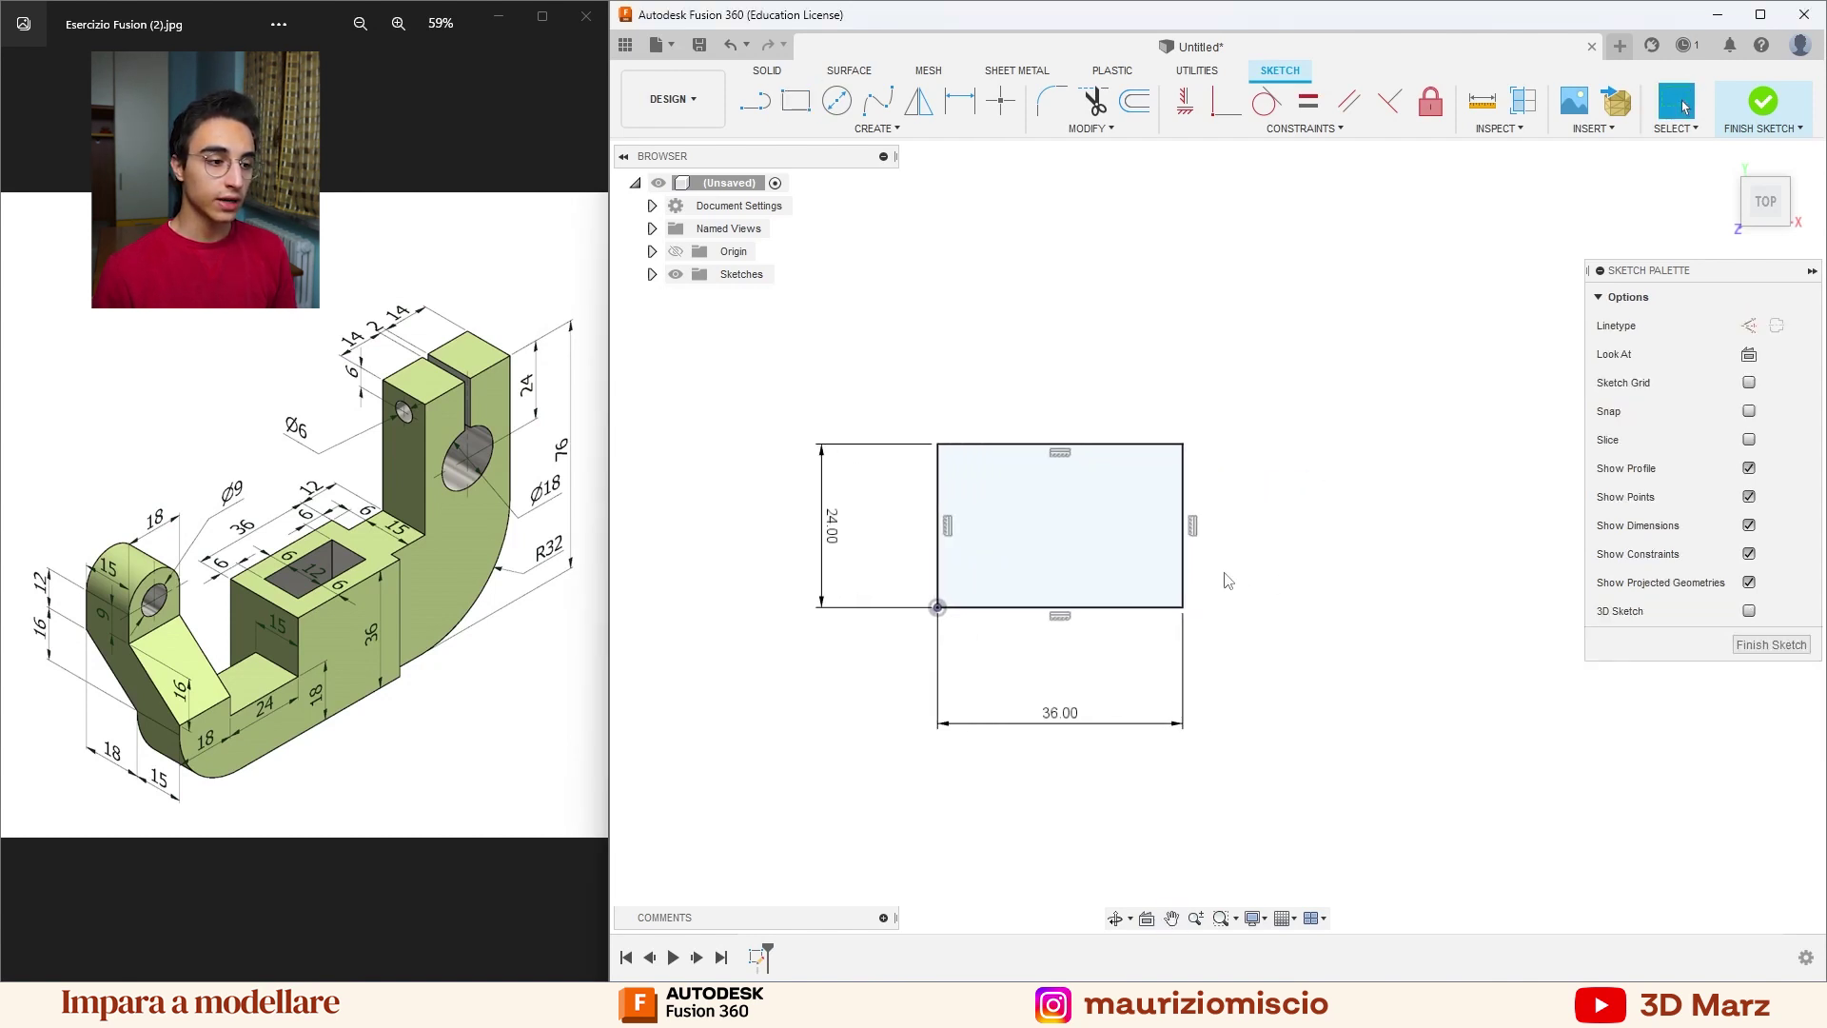
{"action": "scroll", "coordinate": [1236, 575], "scroll_direction": "up", "scroll_amount": 1}
{"action": "scroll", "coordinate": [1044, 289], "scroll_direction": "down", "scroll_amount": 1}
{"action": "scroll", "coordinate": [994, 309], "scroll_direction": "down", "scroll_amount": 1}
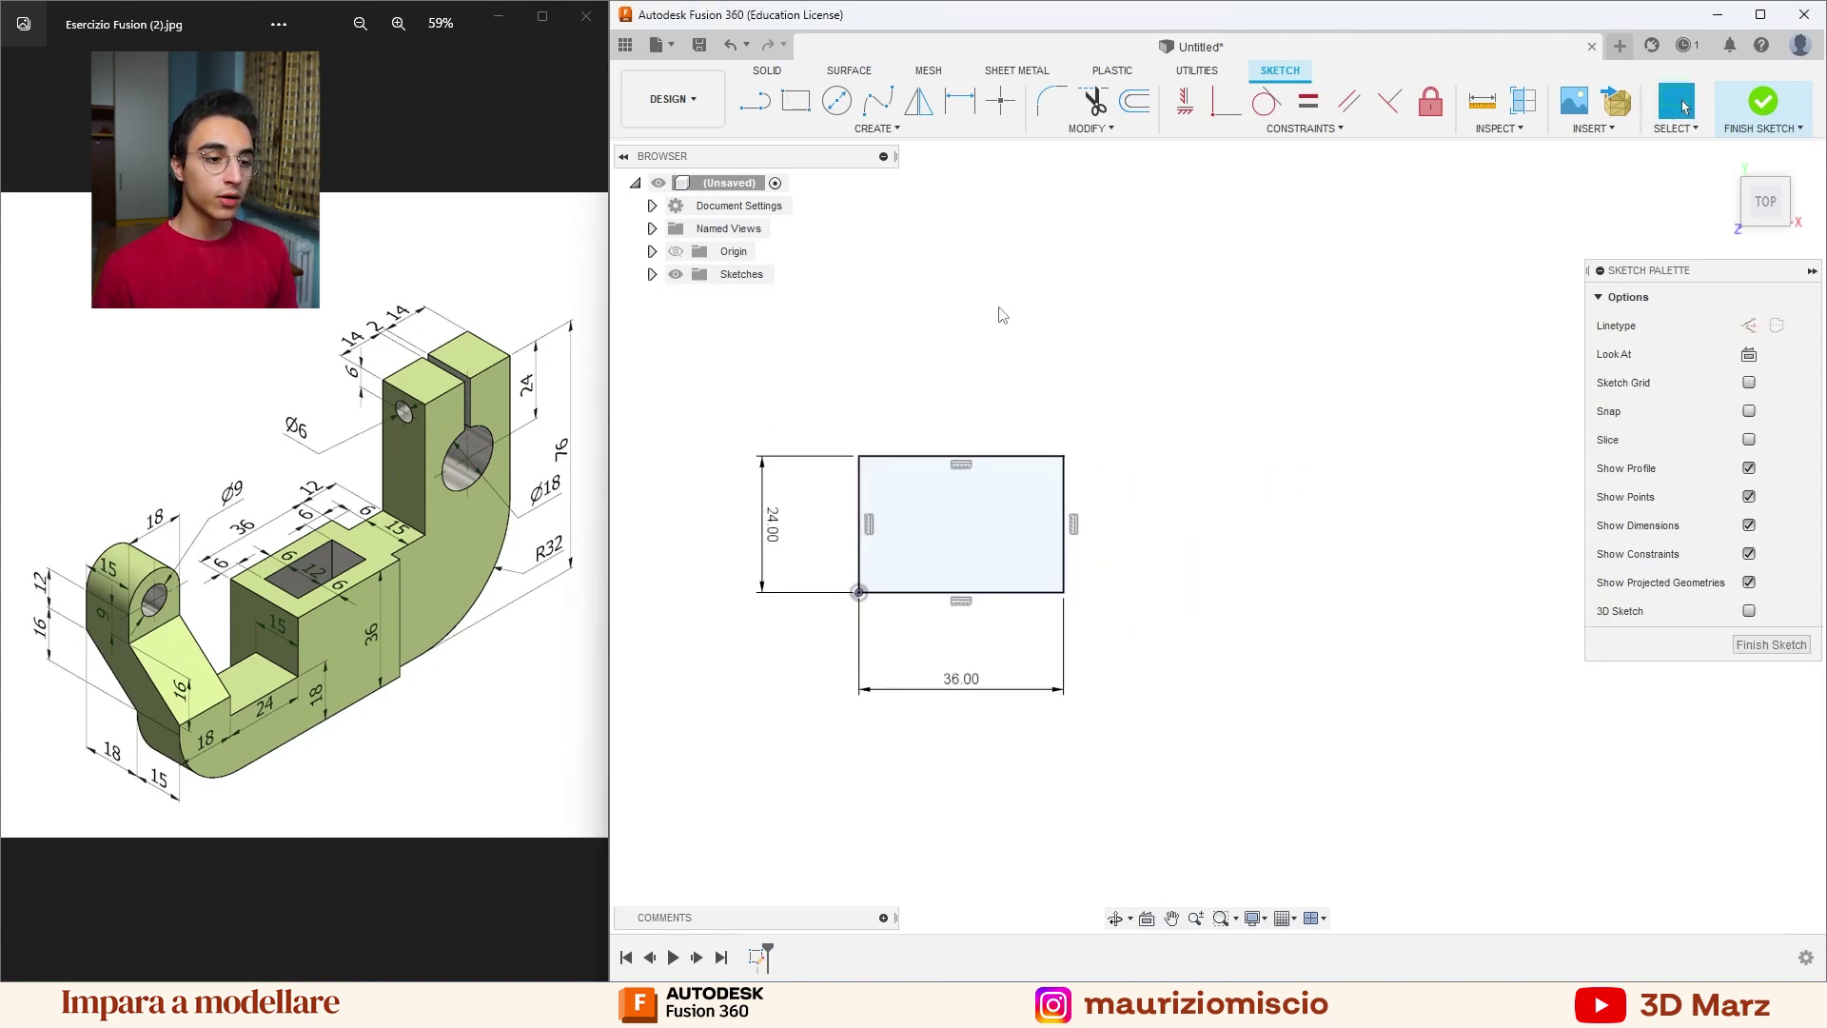
Draw a rough inner rectangle inside the 36 × 24 outline.
{"action": "left_click", "coordinate": [795, 106]}
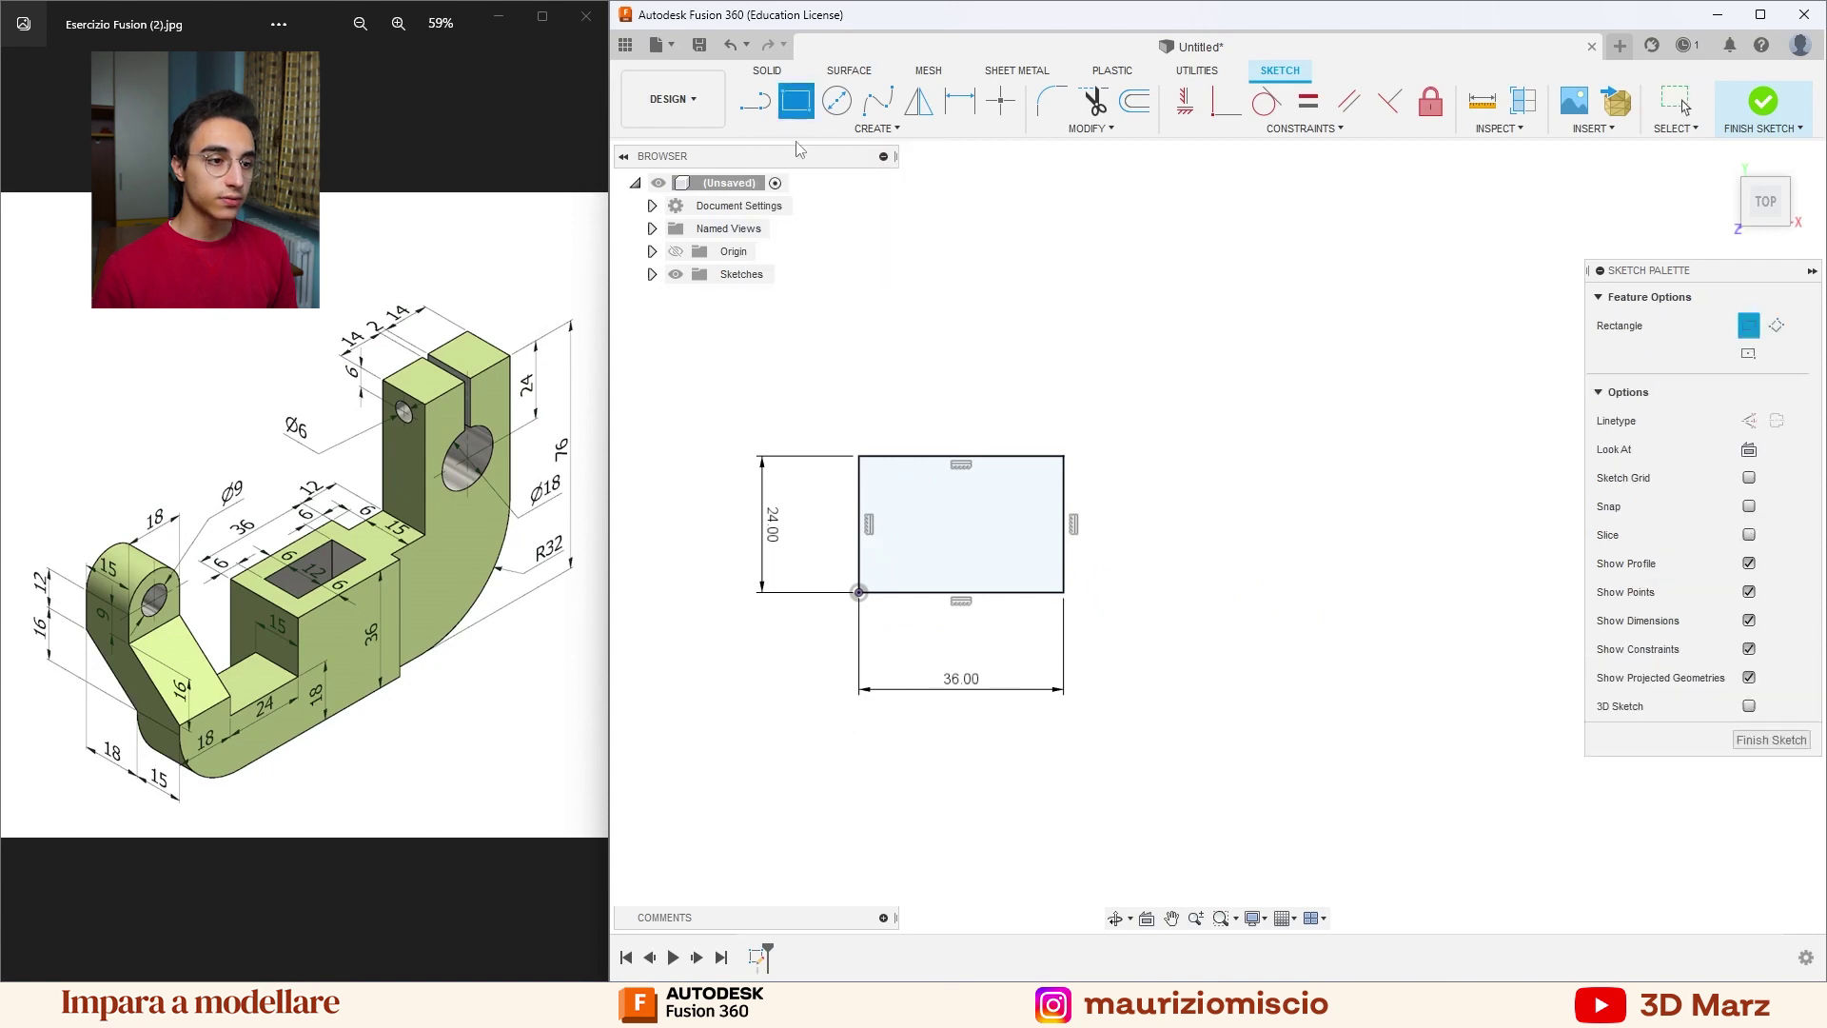
{"action": "scroll", "coordinate": [891, 504], "scroll_direction": "up", "scroll_amount": 1}
{"action": "left_click", "coordinate": [877, 474]}
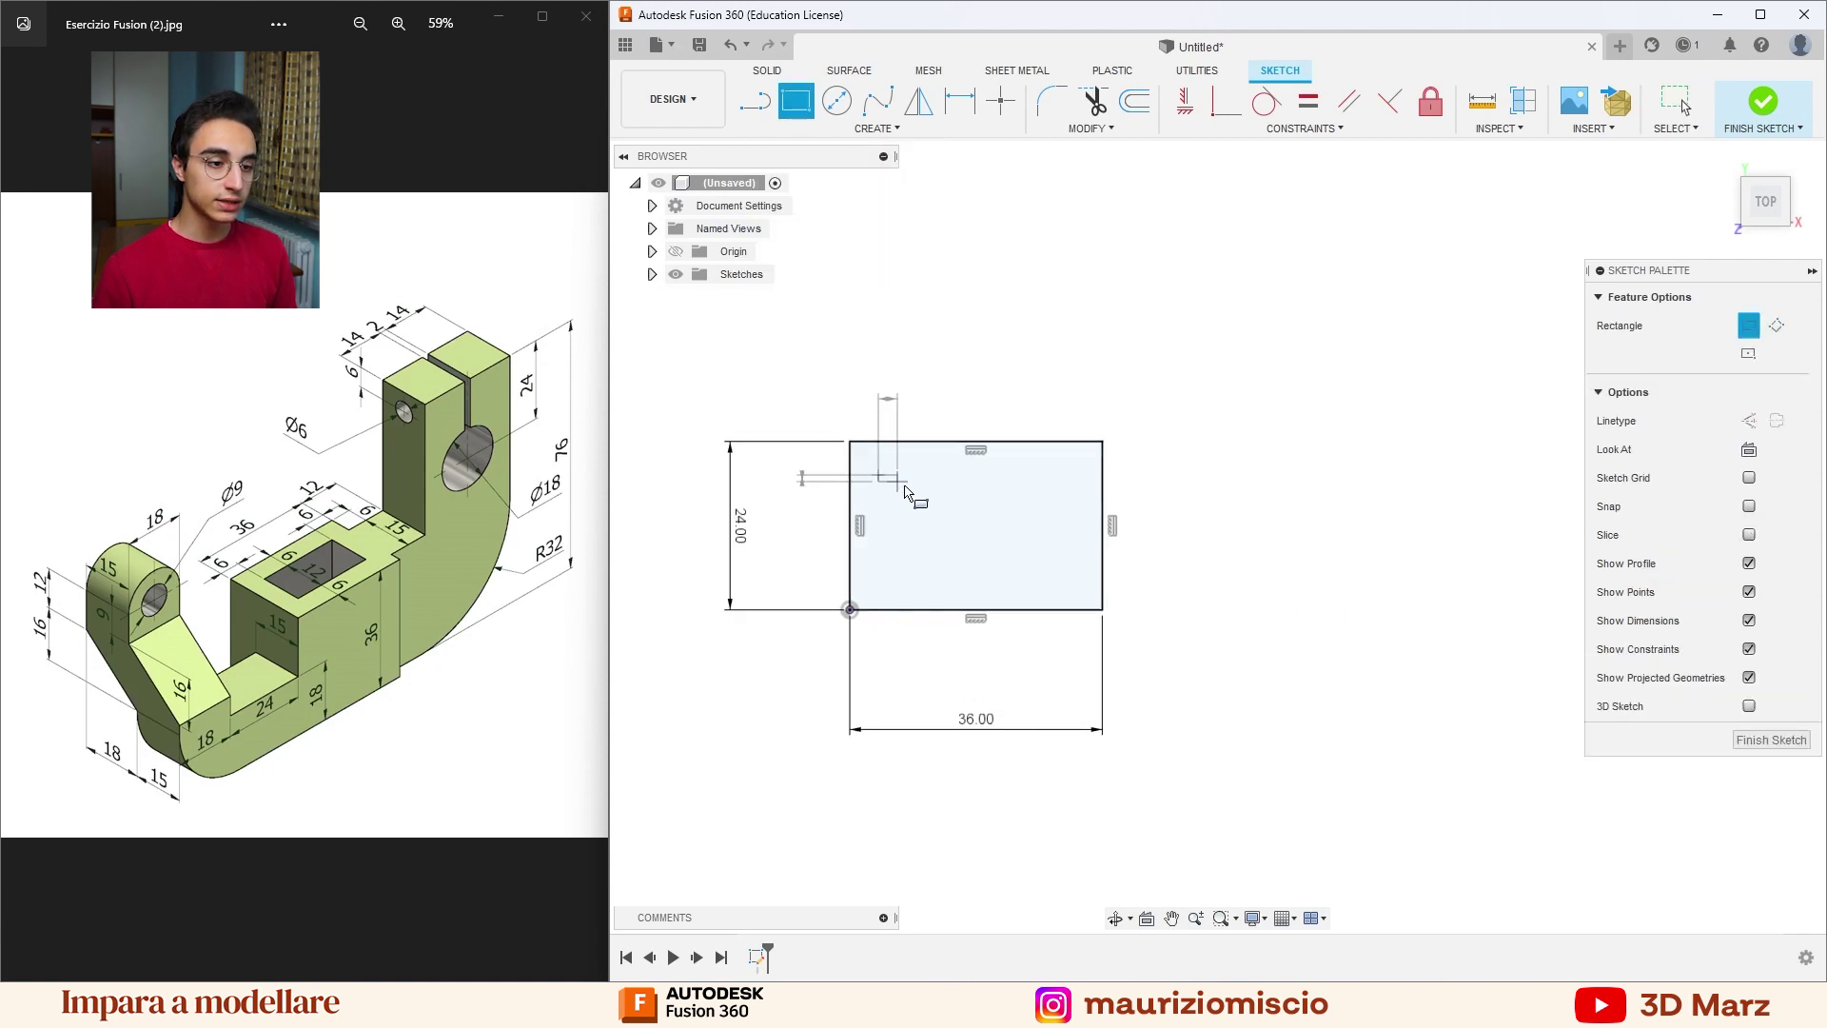
{"action": "left_click", "coordinate": [1070, 583]}
{"action": "key", "text": "Escape"}
Dimension the inner rectangle's right and left gaps to 6 mm.
{"action": "left_click", "coordinate": [950, 95]}
{"action": "left_click", "coordinate": [1070, 530]}
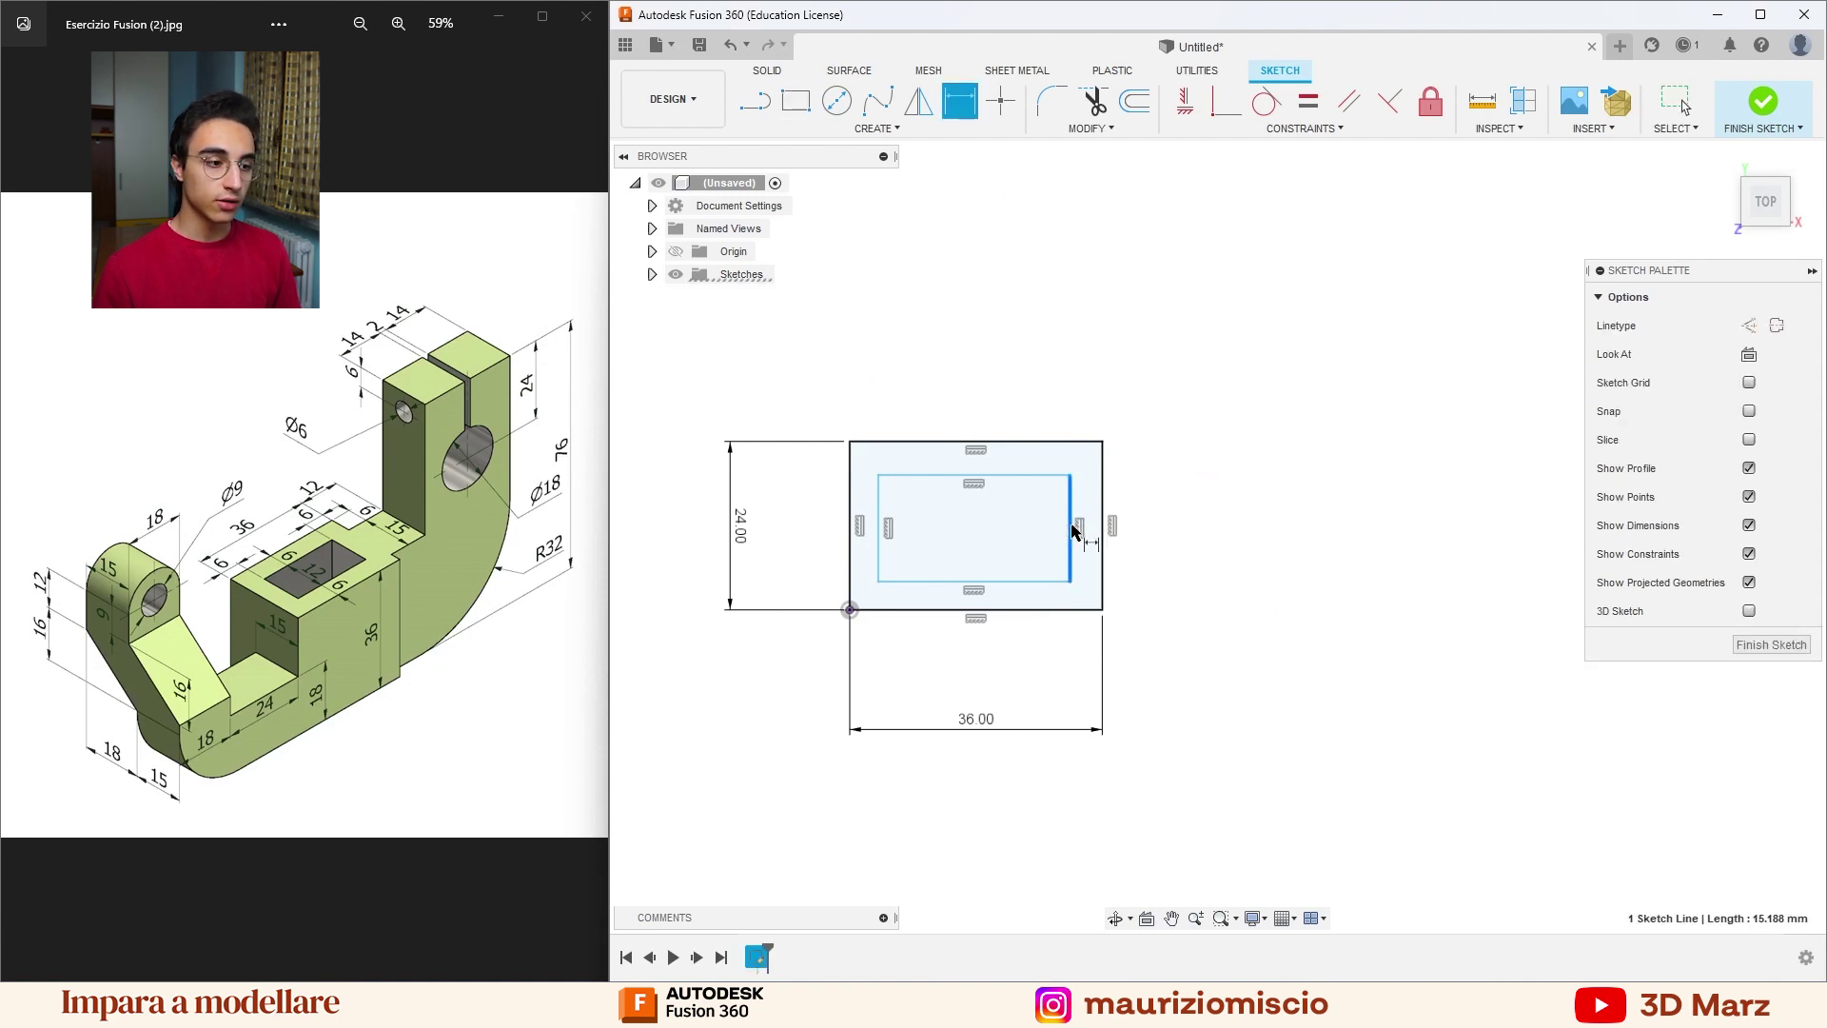
{"action": "left_click", "coordinate": [1102, 531]}
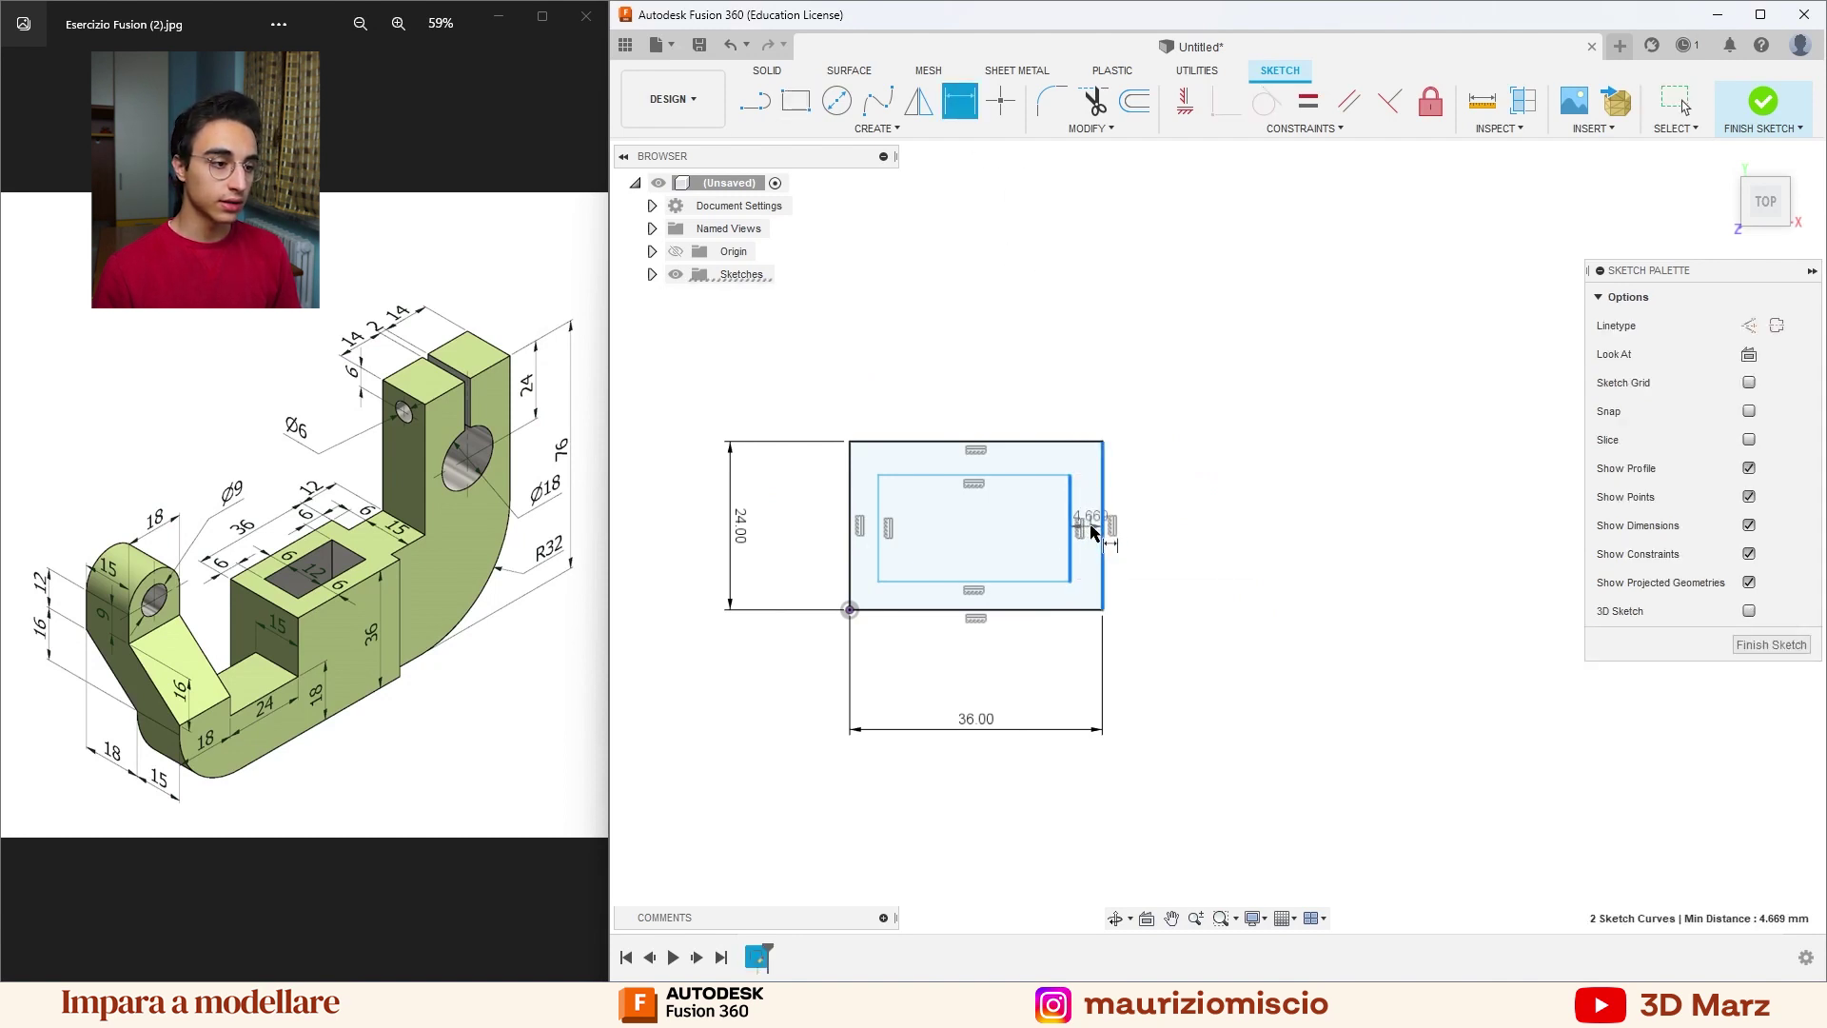
{"action": "left_click", "coordinate": [1094, 533]}
{"action": "type", "text": "6"}
{"action": "key", "text": "Return"}
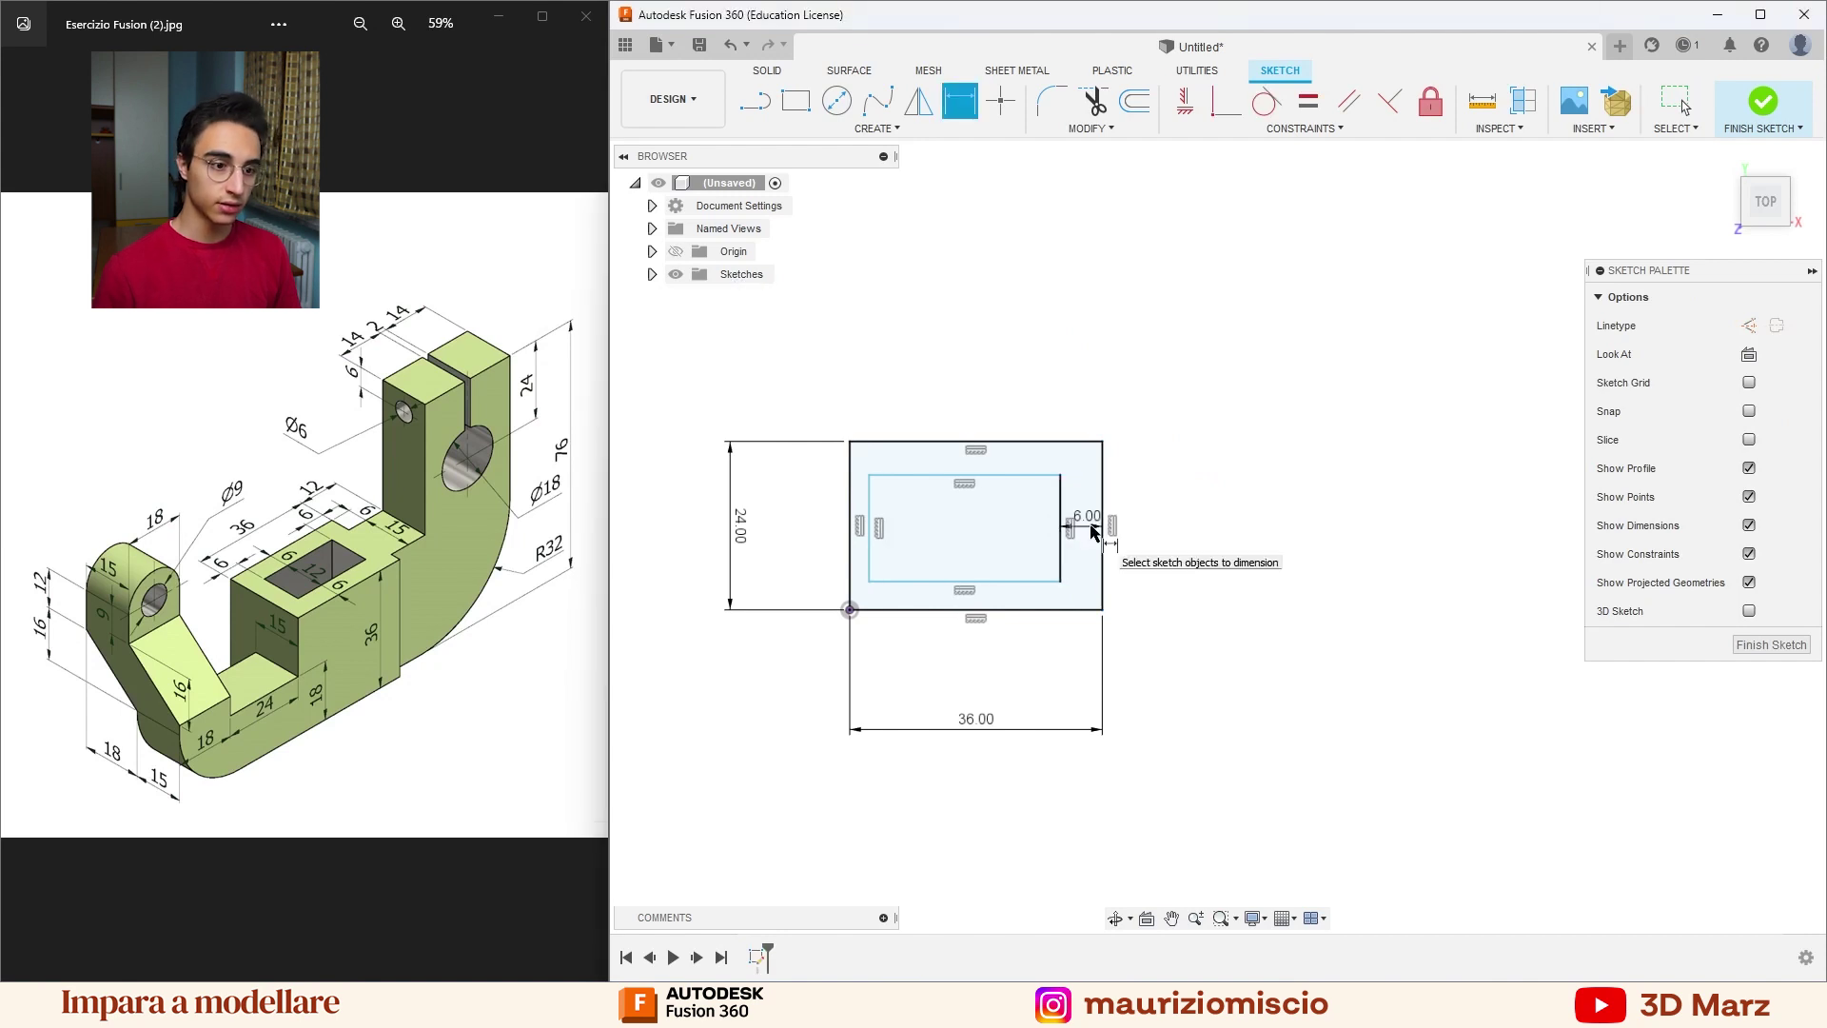
{"action": "left_click", "coordinate": [869, 552]}
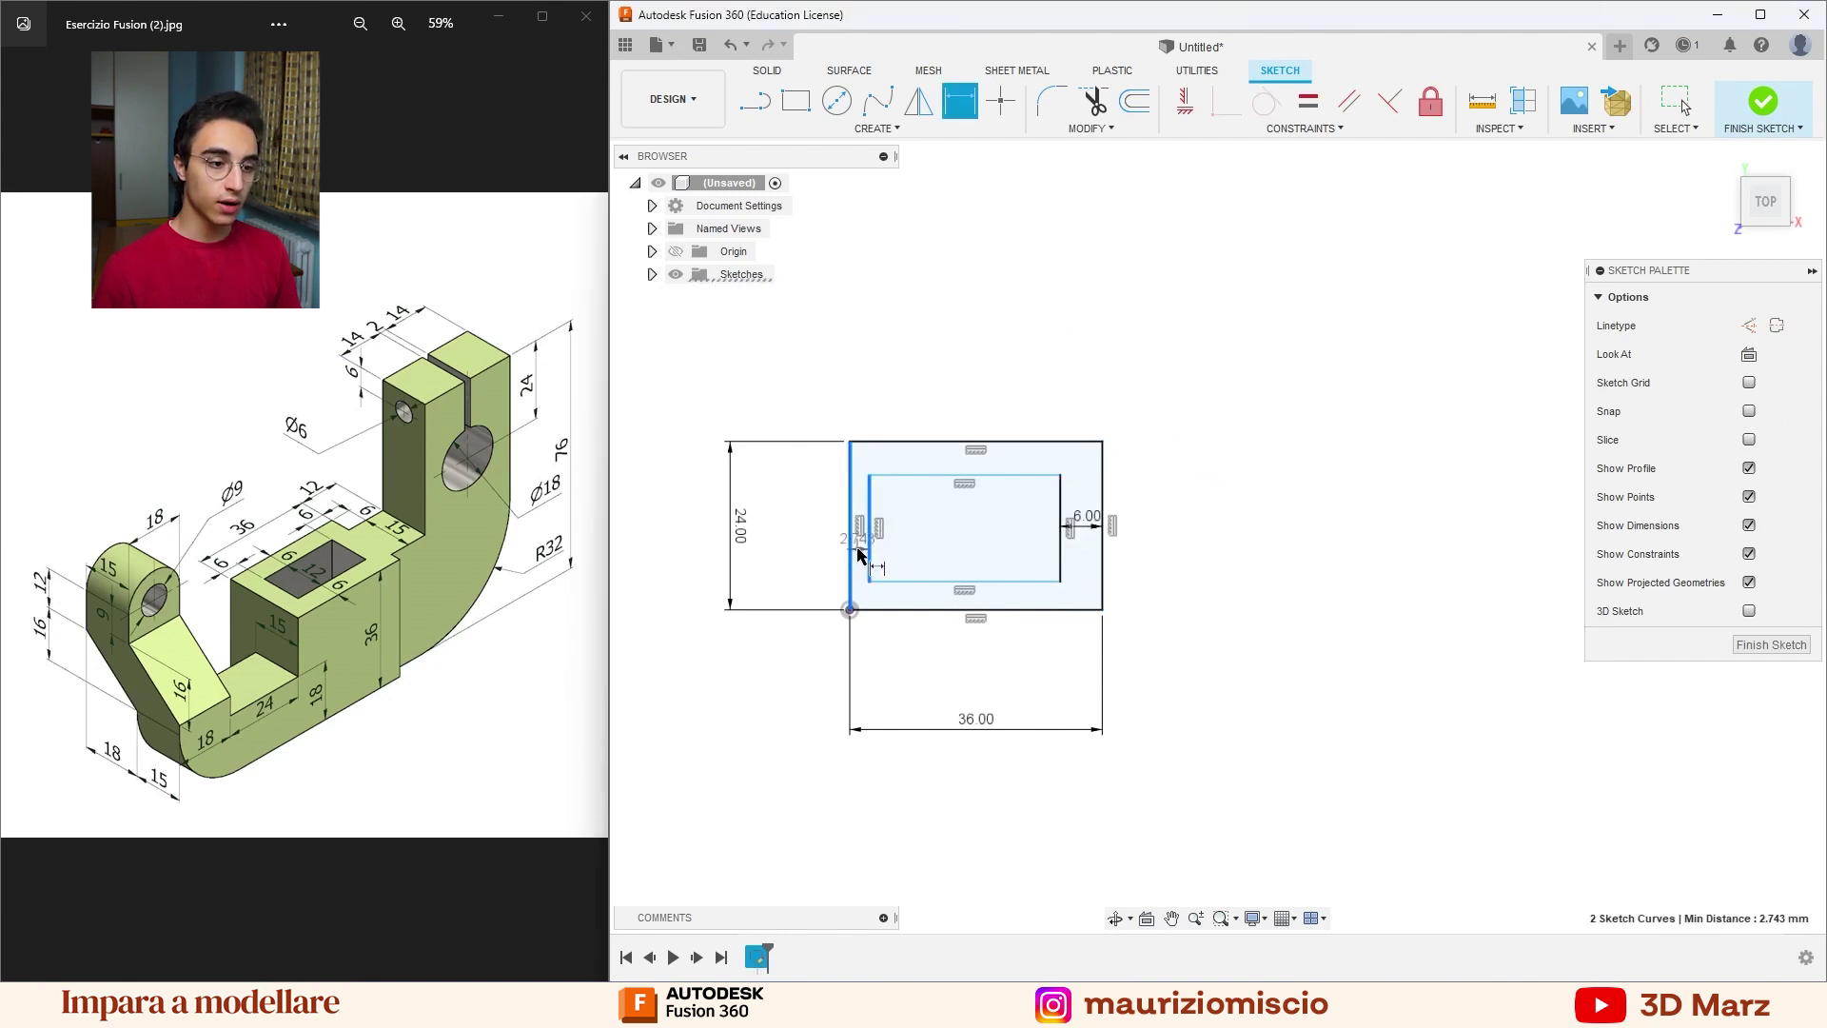
{"action": "left_click", "coordinate": [859, 557]}
{"action": "key", "text": "Return"}
Set the top gap to 6 mm, drop the over-constraining bottom dimension, and undo the inner rectangle.
{"action": "left_click", "coordinate": [951, 475]}
{"action": "left_click", "coordinate": [951, 442]}
{"action": "type", "text": "6"}
{"action": "key", "text": "Return"}
{"action": "left_click", "coordinate": [942, 580]}
{"action": "left_click", "coordinate": [923, 611]}
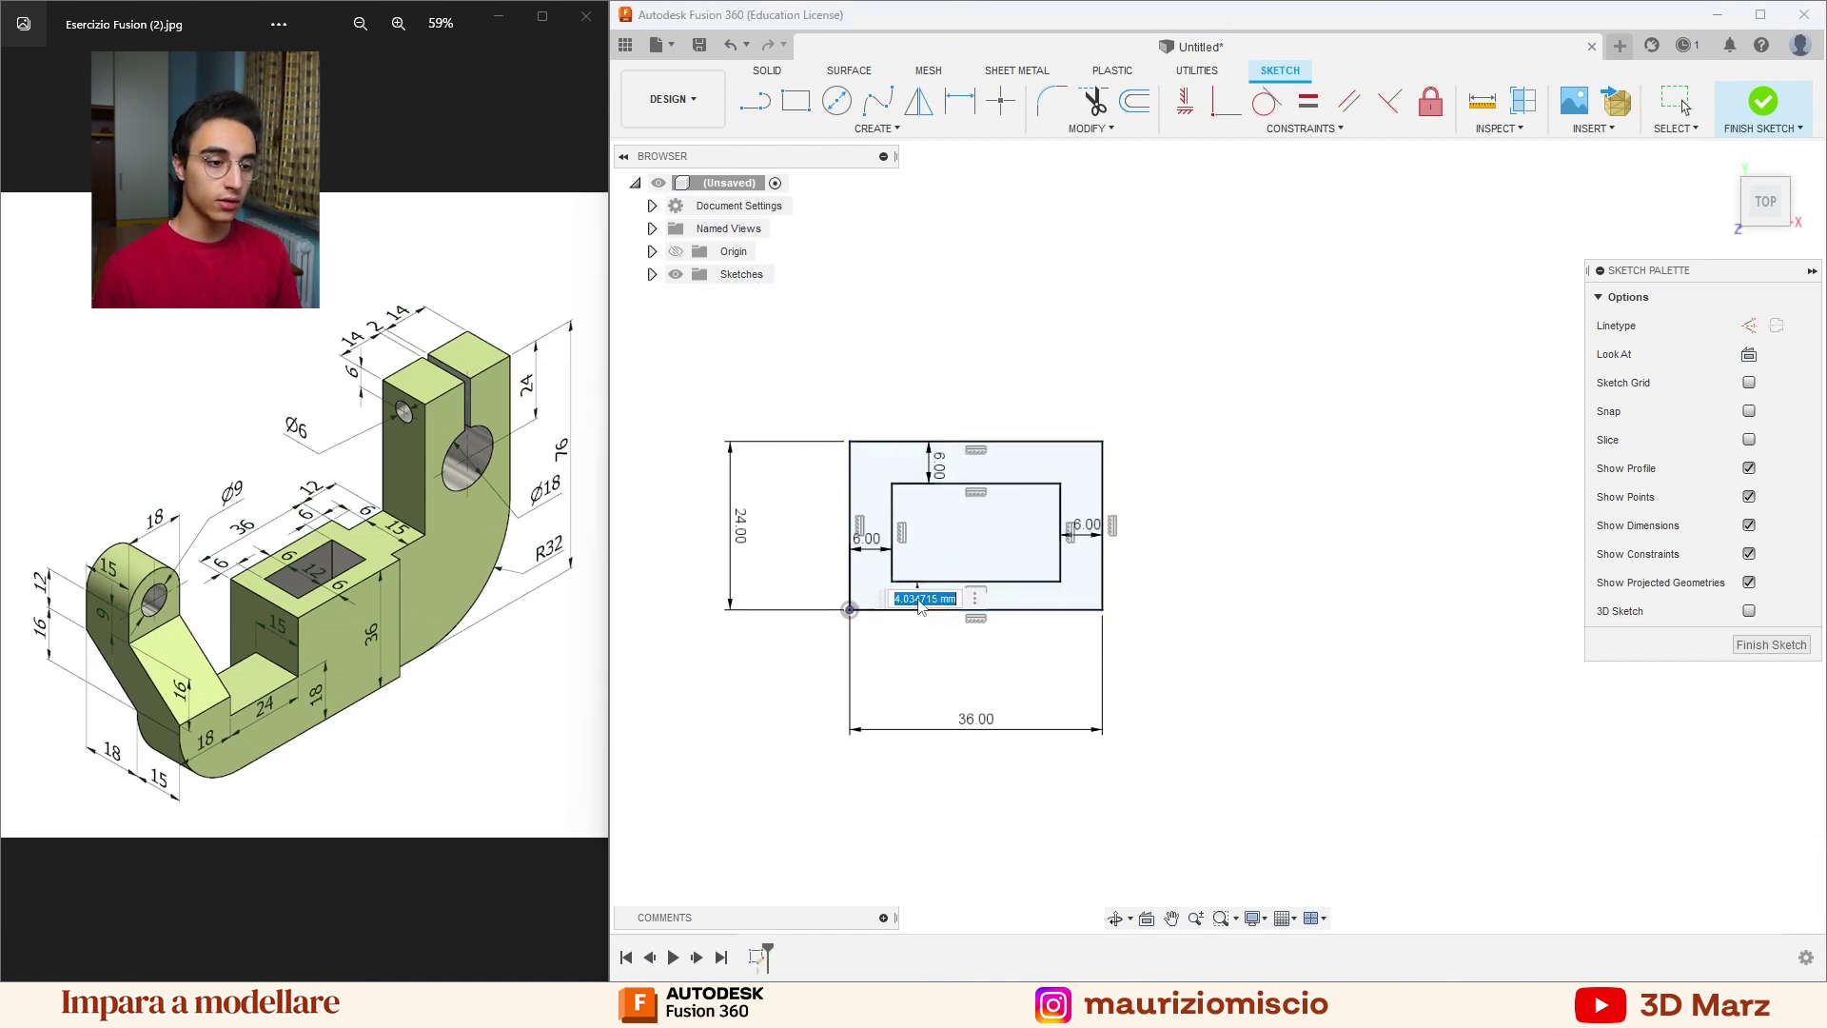
{"action": "key", "text": "Return"}
{"action": "key", "text": "Escape"}
{"action": "key", "text": "Escape"}
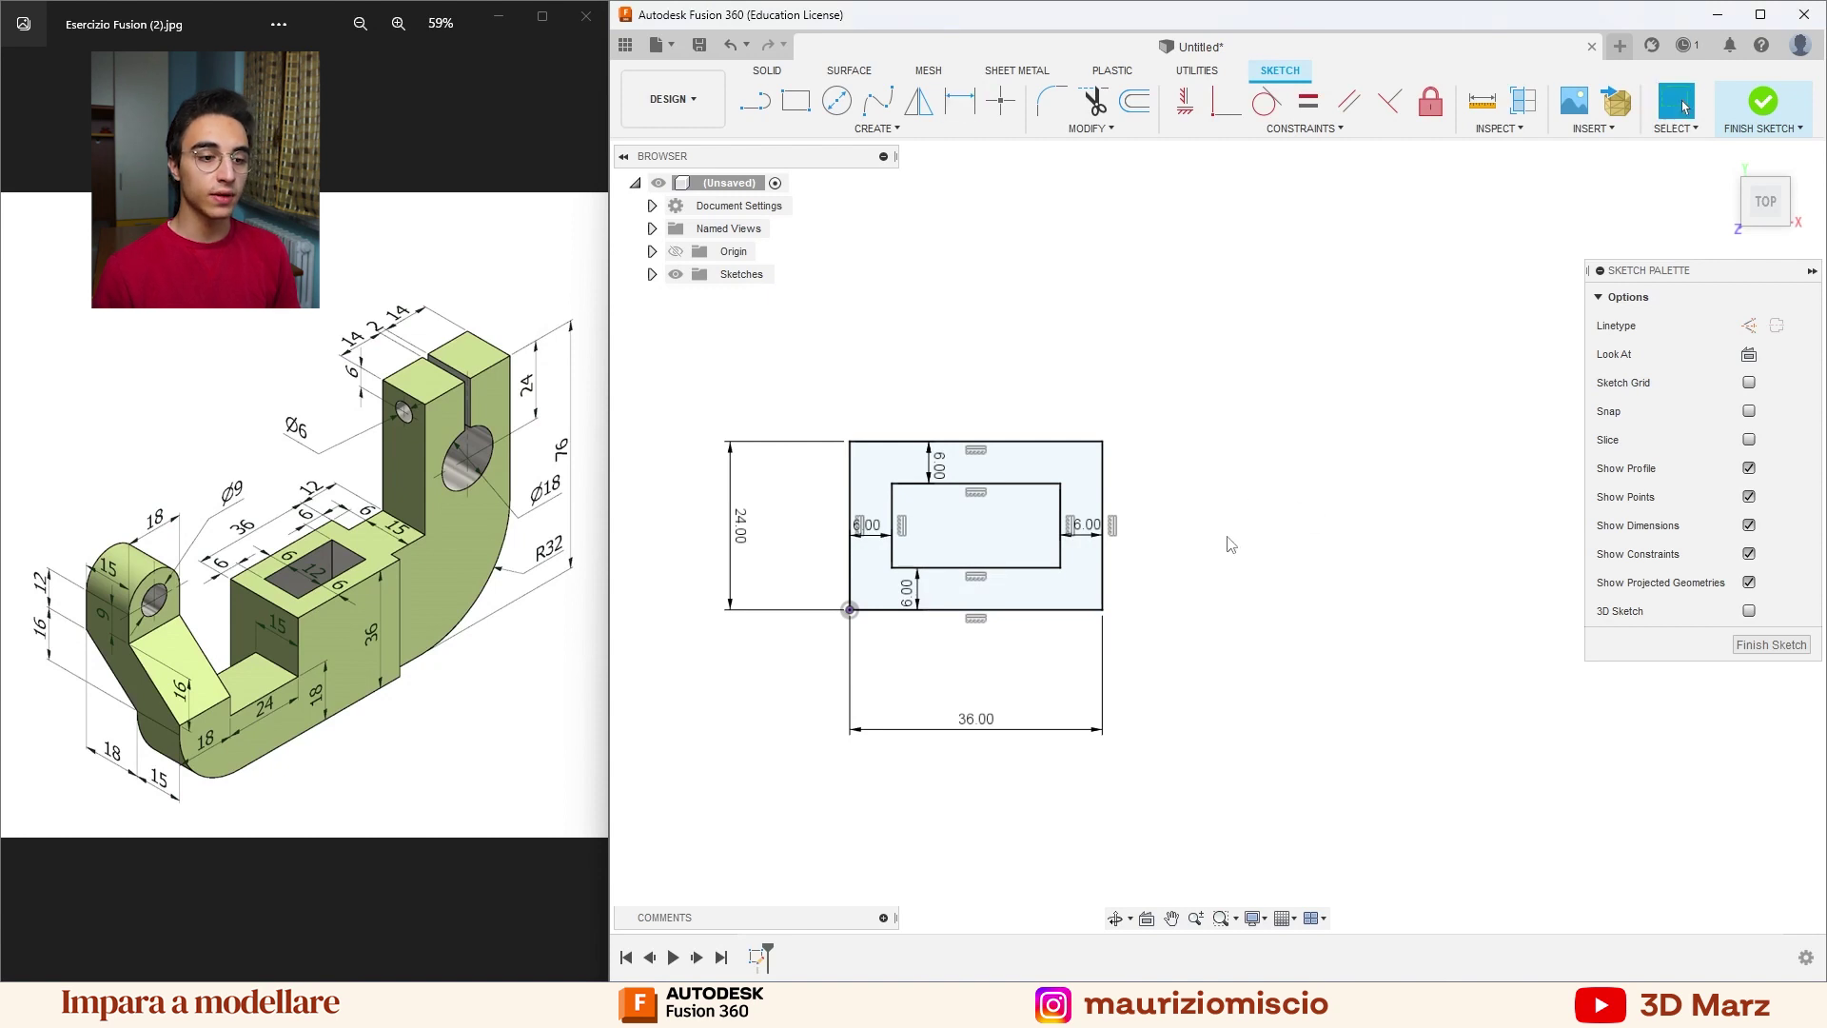
{"action": "key", "text": "ctrl+z"}
{"action": "key", "text": "ctrl+z"}
{"action": "key", "text": "ctrl+z"}
{"action": "key", "text": "ctrl+z"}
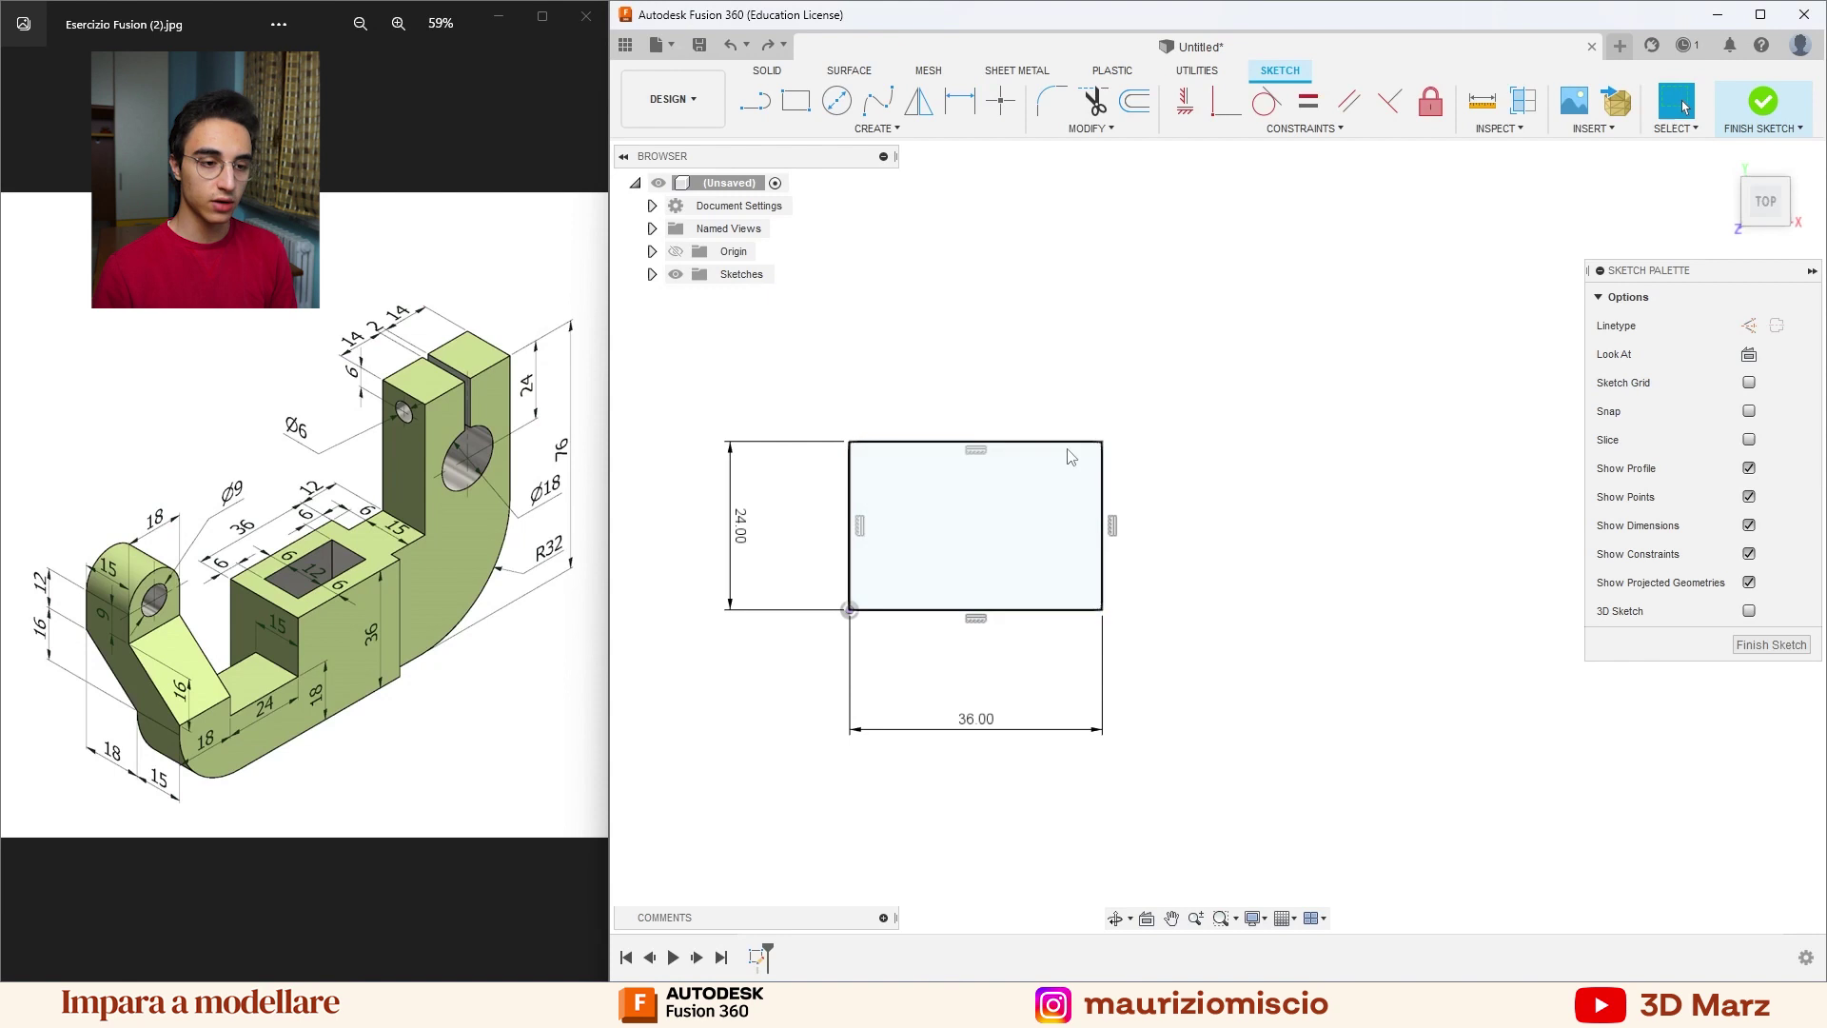
Offset the outer rectangle's four edges 6 mm inward to form the frame.
{"action": "double_click", "coordinate": [1104, 492]}
{"action": "key", "text": "o"}
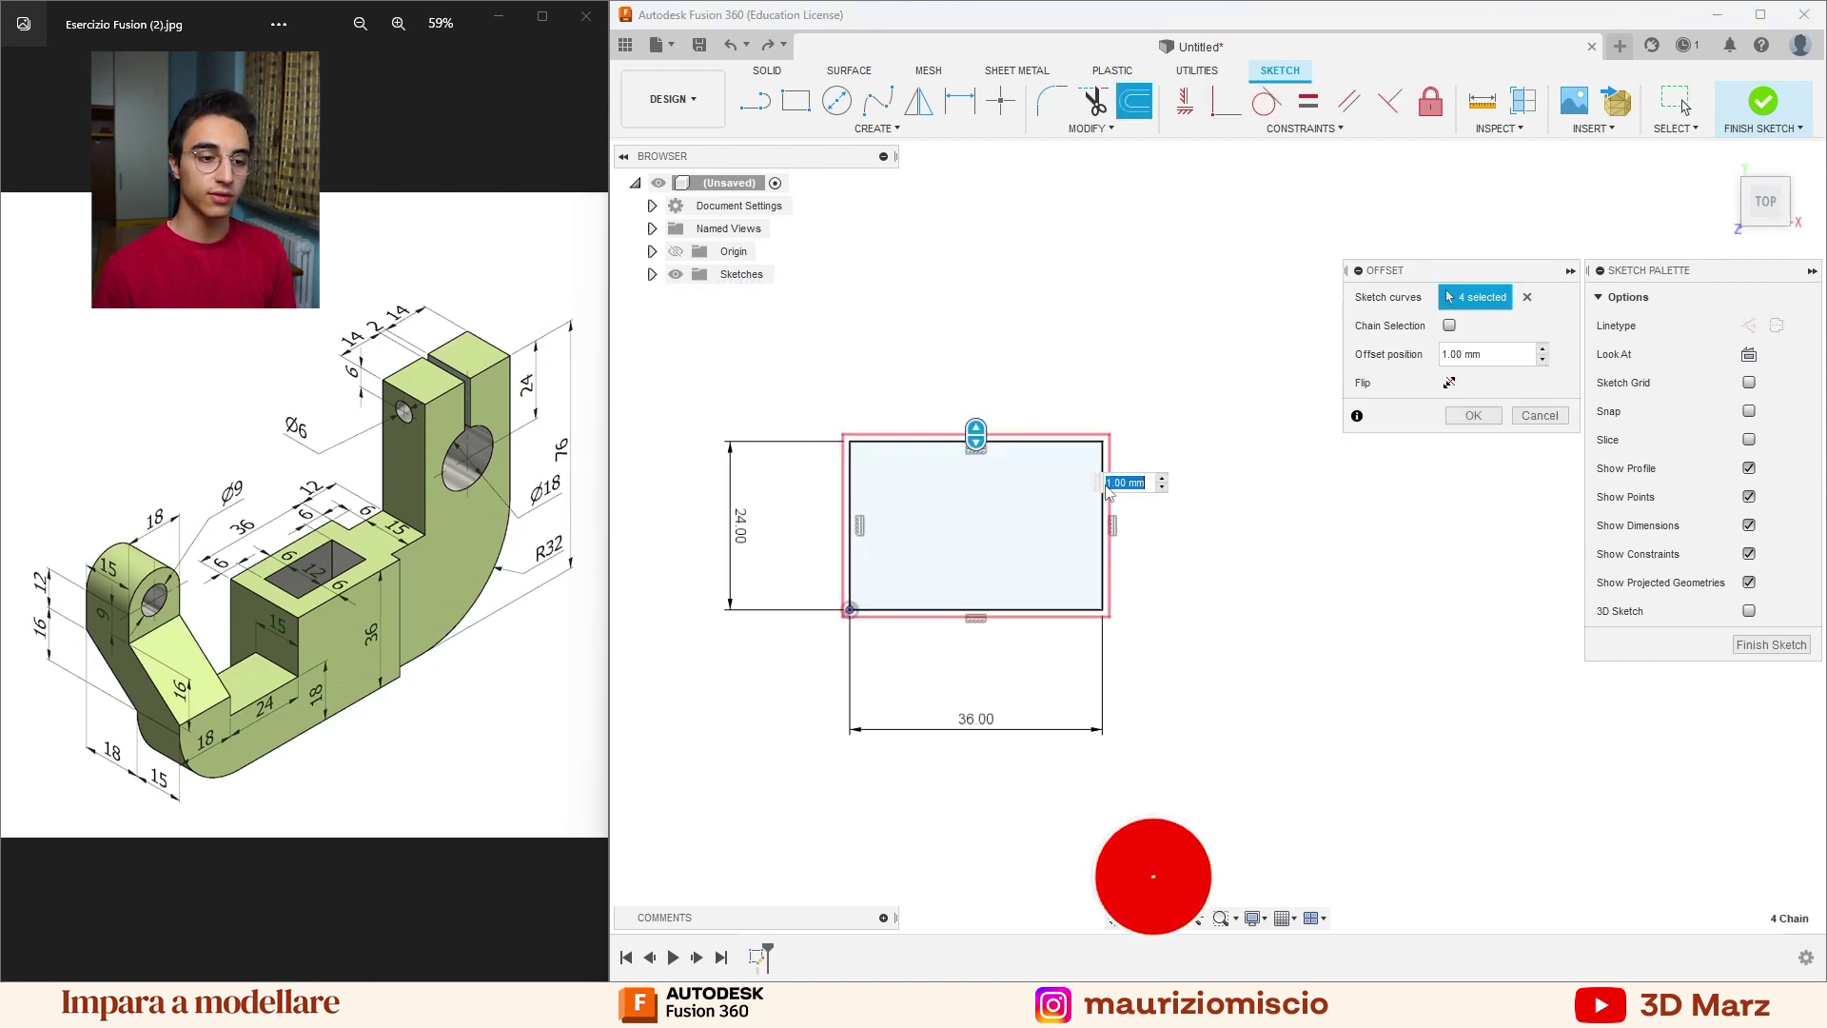
{"action": "key", "text": "Return"}
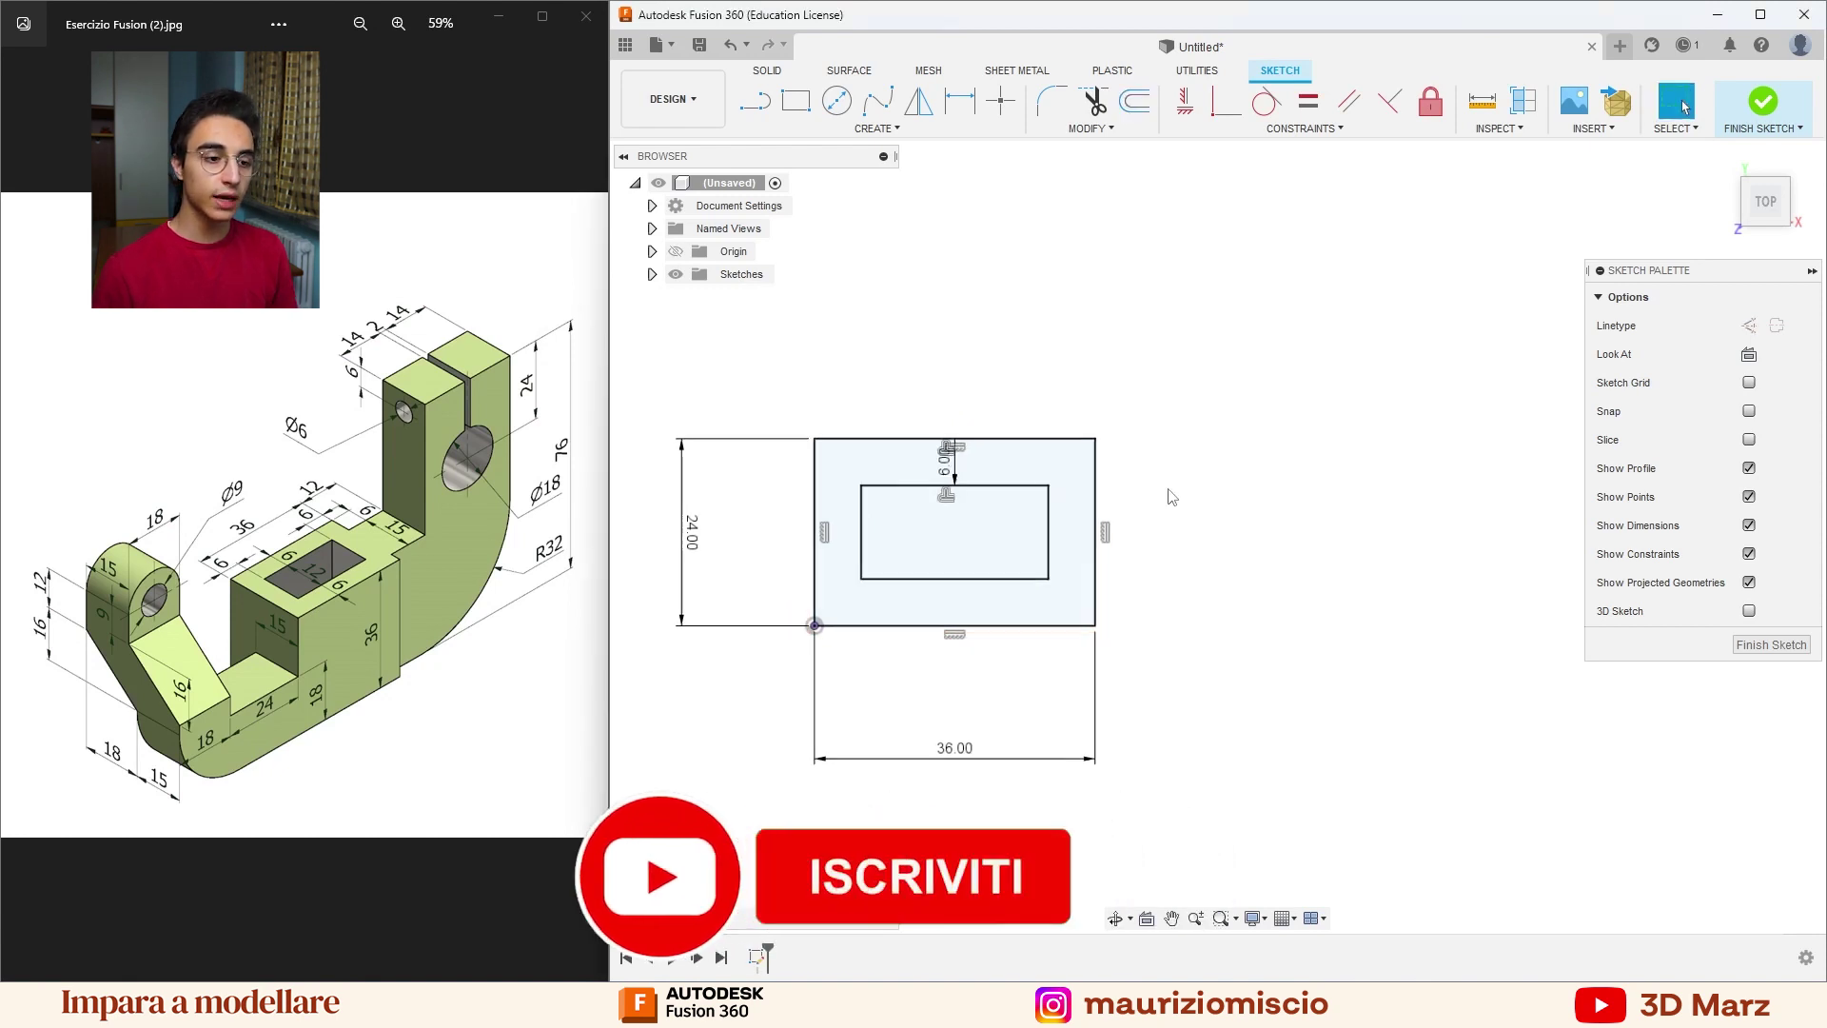
{"action": "scroll", "coordinate": [1252, 485], "scroll_direction": "up", "scroll_amount": 1}
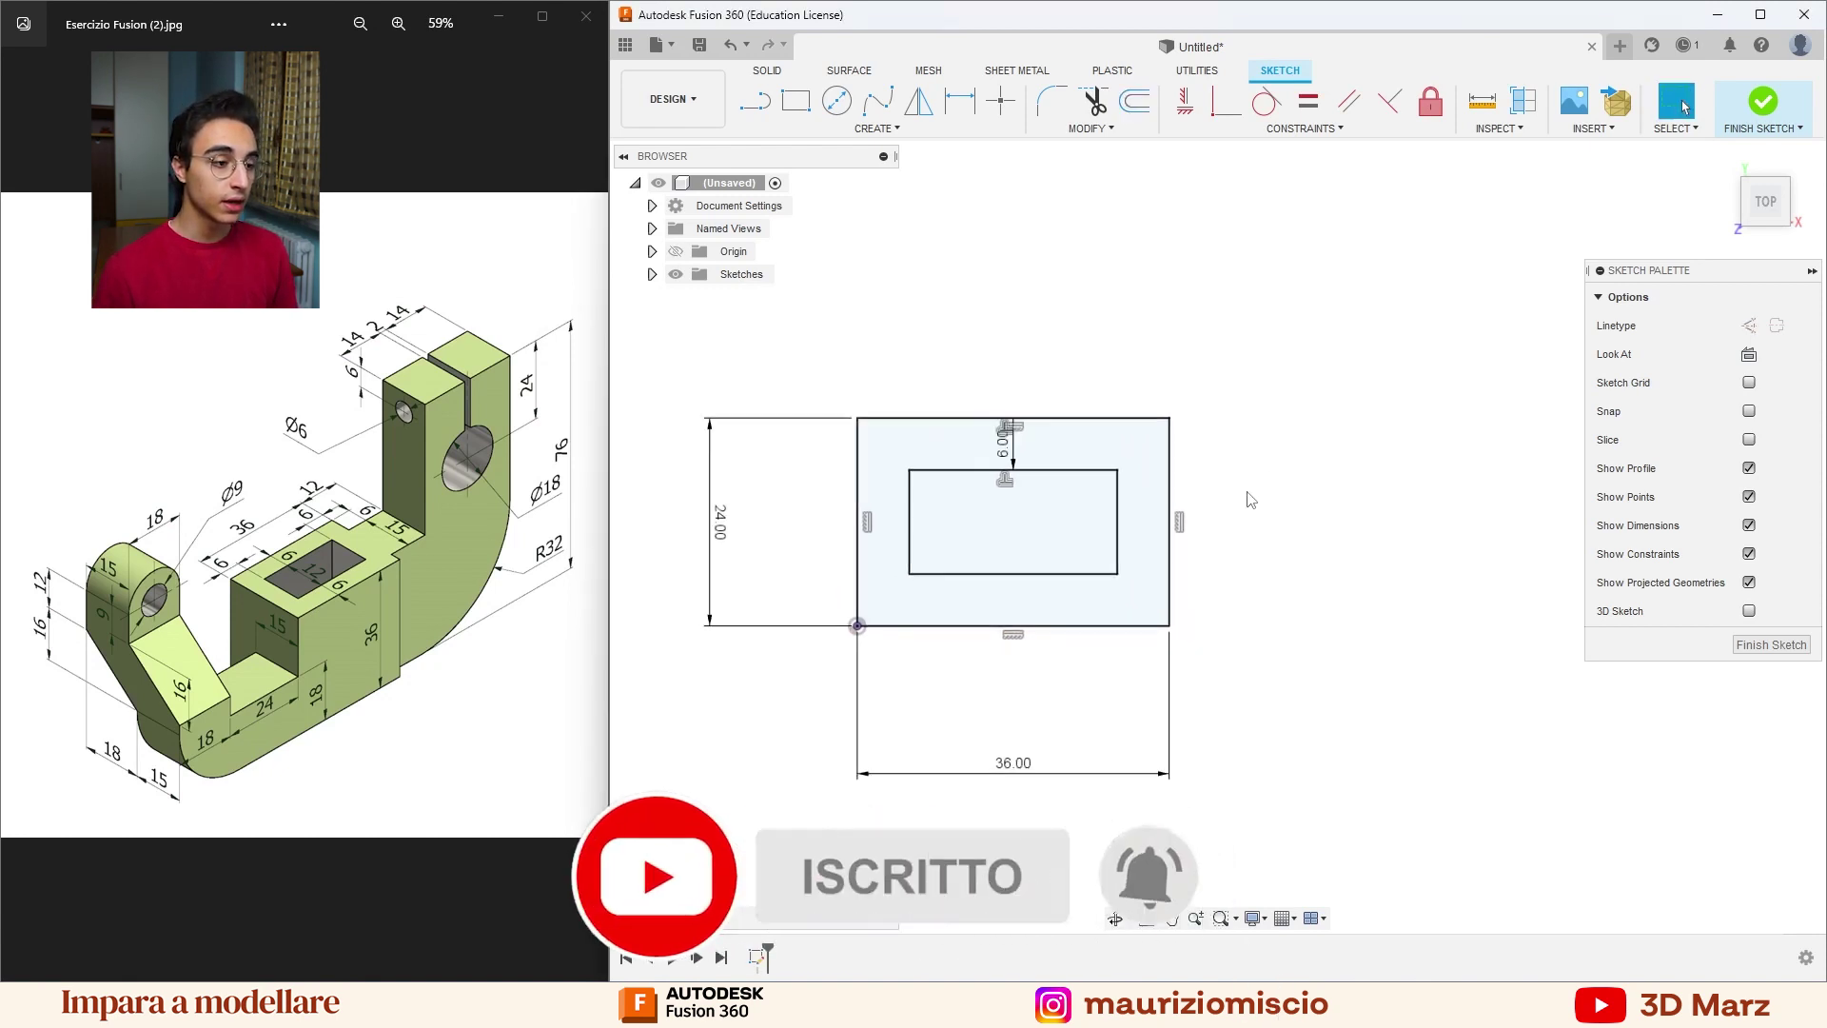
Extrude the frame profile 36 mm downward into a hollow rectangular box.
{"action": "left_click", "coordinate": [1145, 493]}
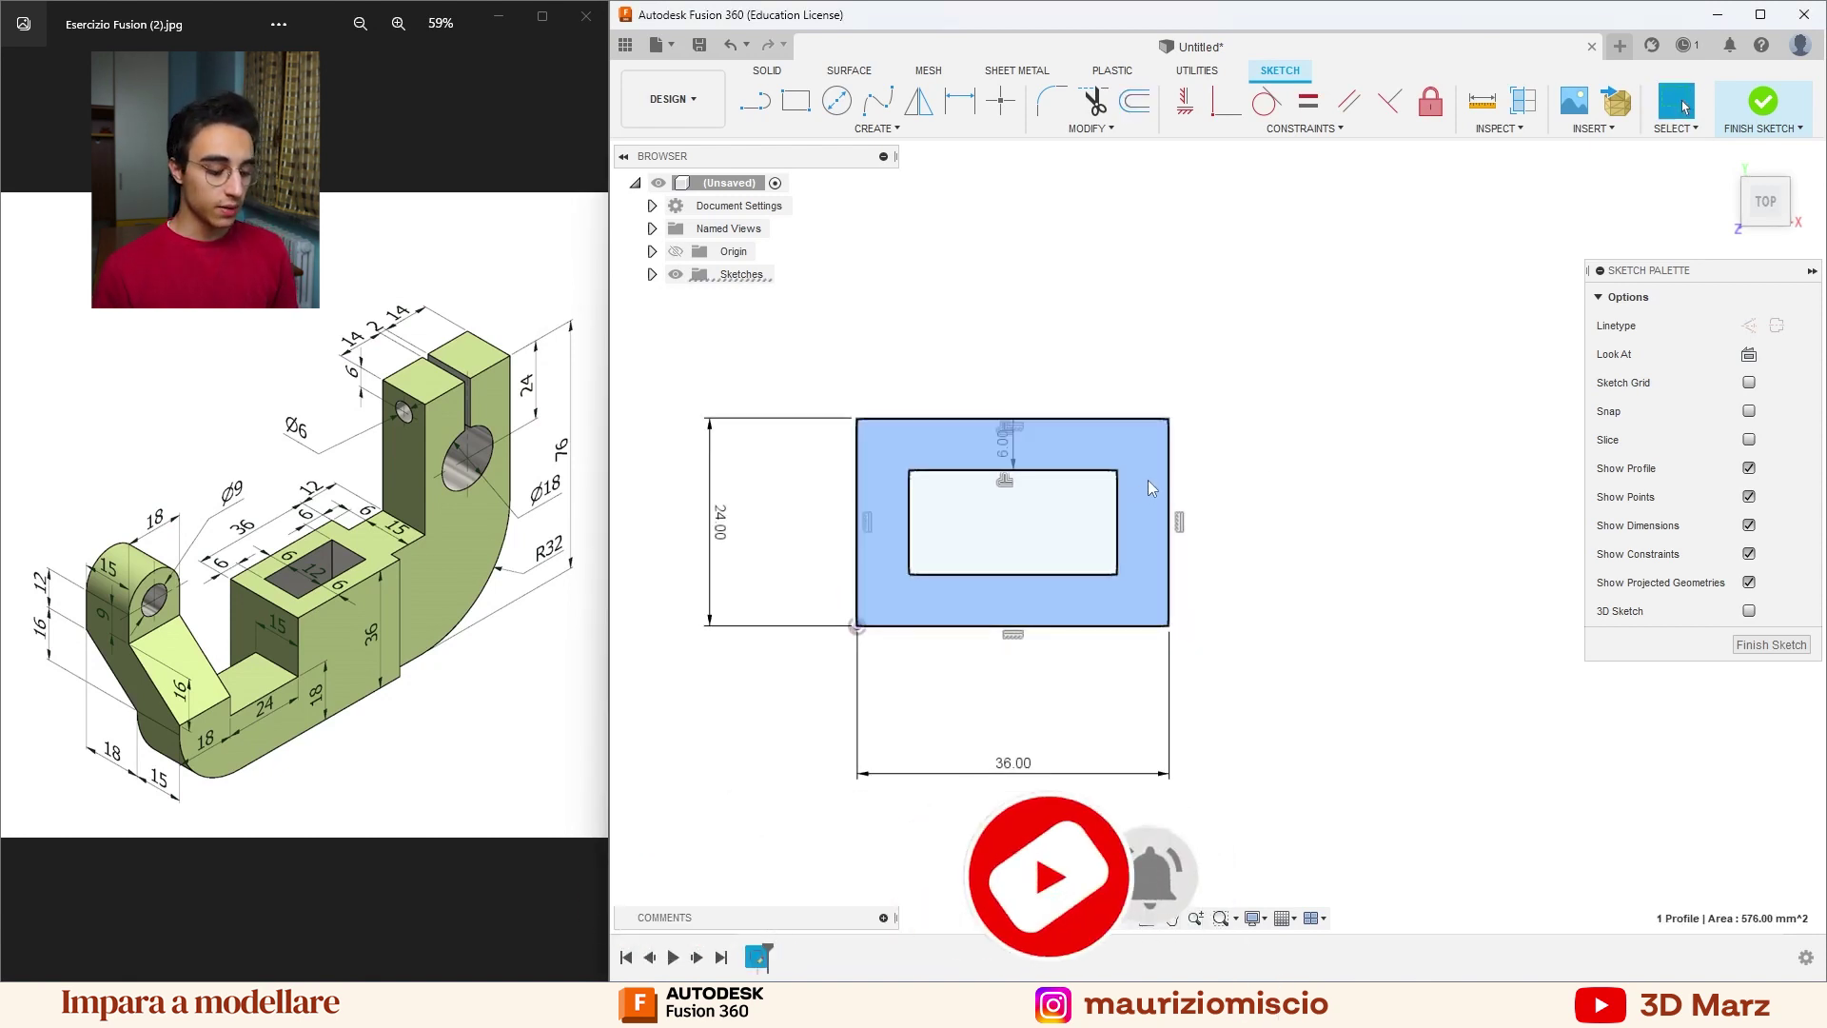
{"action": "key", "text": "e"}
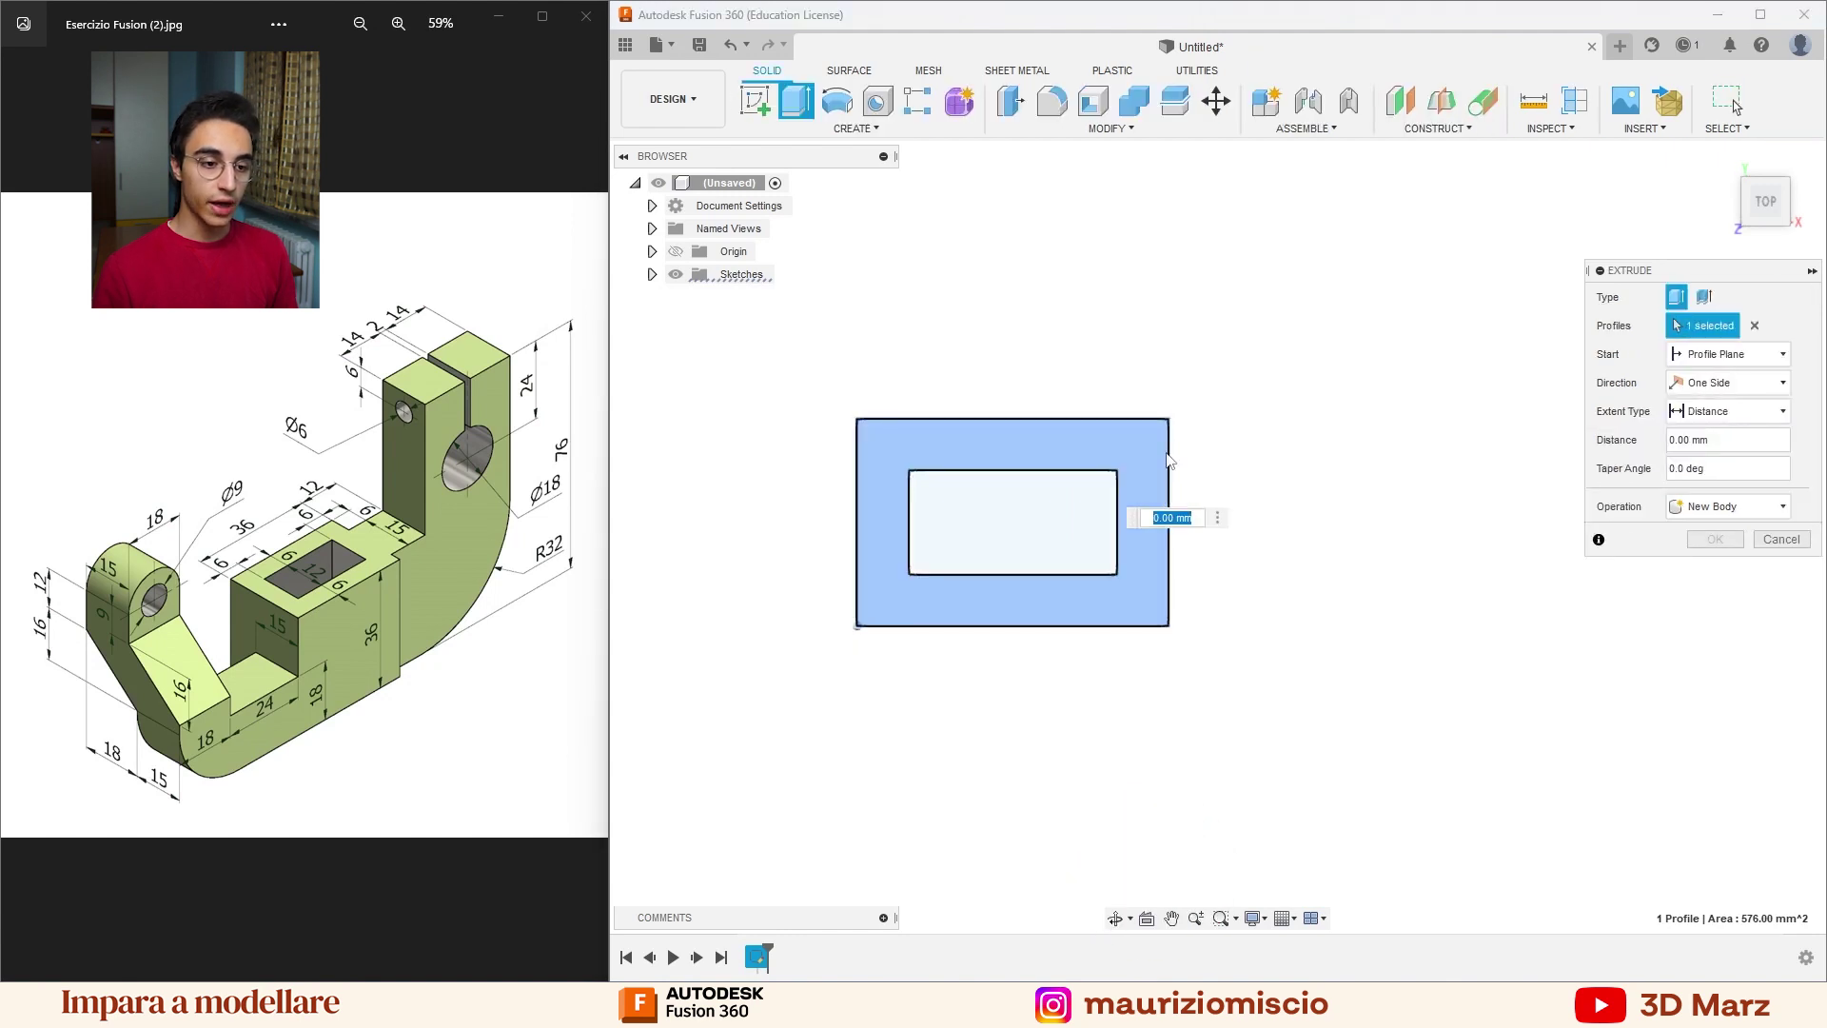
{"action": "mouse_move", "coordinate": [1094, 449]}
{"action": "middle_mouse_down", "text": "shift"}
{"action": "mouse_move", "coordinate": [1066, 446]}
{"action": "mouse_move", "coordinate": [1094, 379]}
{"action": "mouse_move", "coordinate": [1043, 346]}
{"action": "mouse_move", "coordinate": [996, 358]}
{"action": "mouse_move", "coordinate": [1087, 461]}
{"action": "mouse_move", "coordinate": [976, 329]}
{"action": "middle_mouse_up", "text": "shift"}
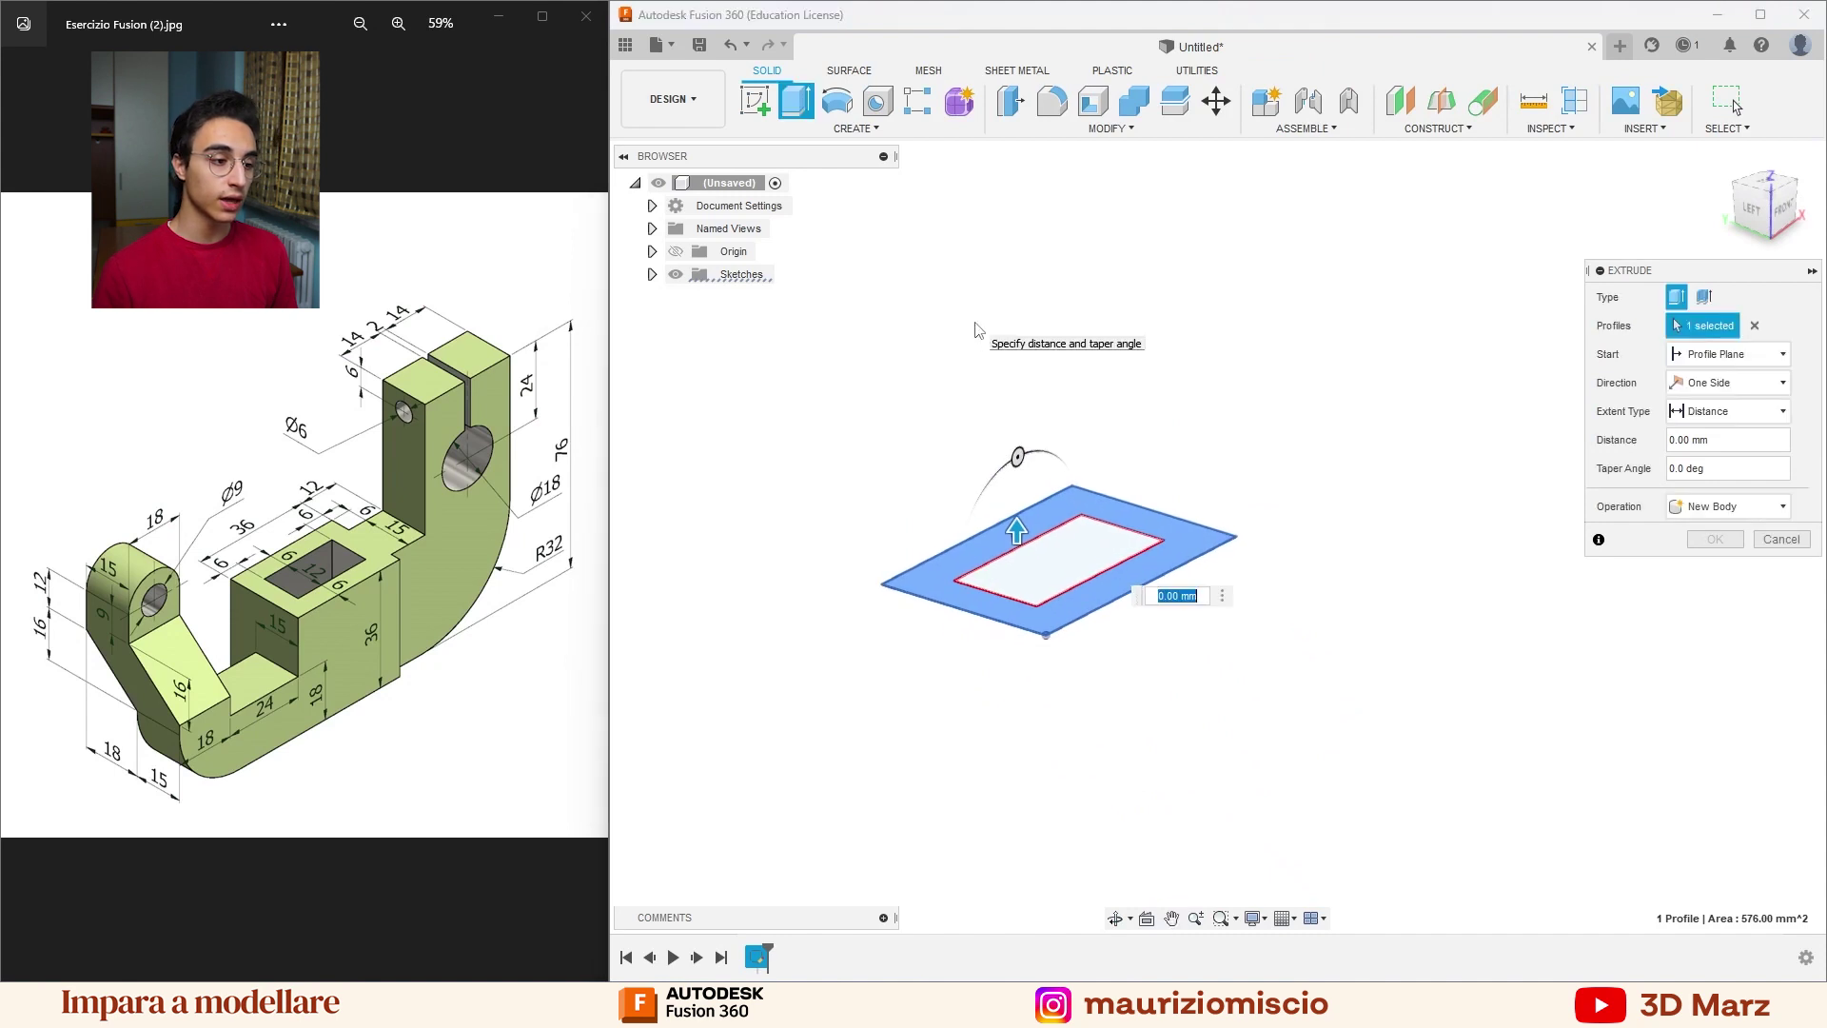
{"action": "type", "text": "-36"}
{"action": "key", "text": "Return"}
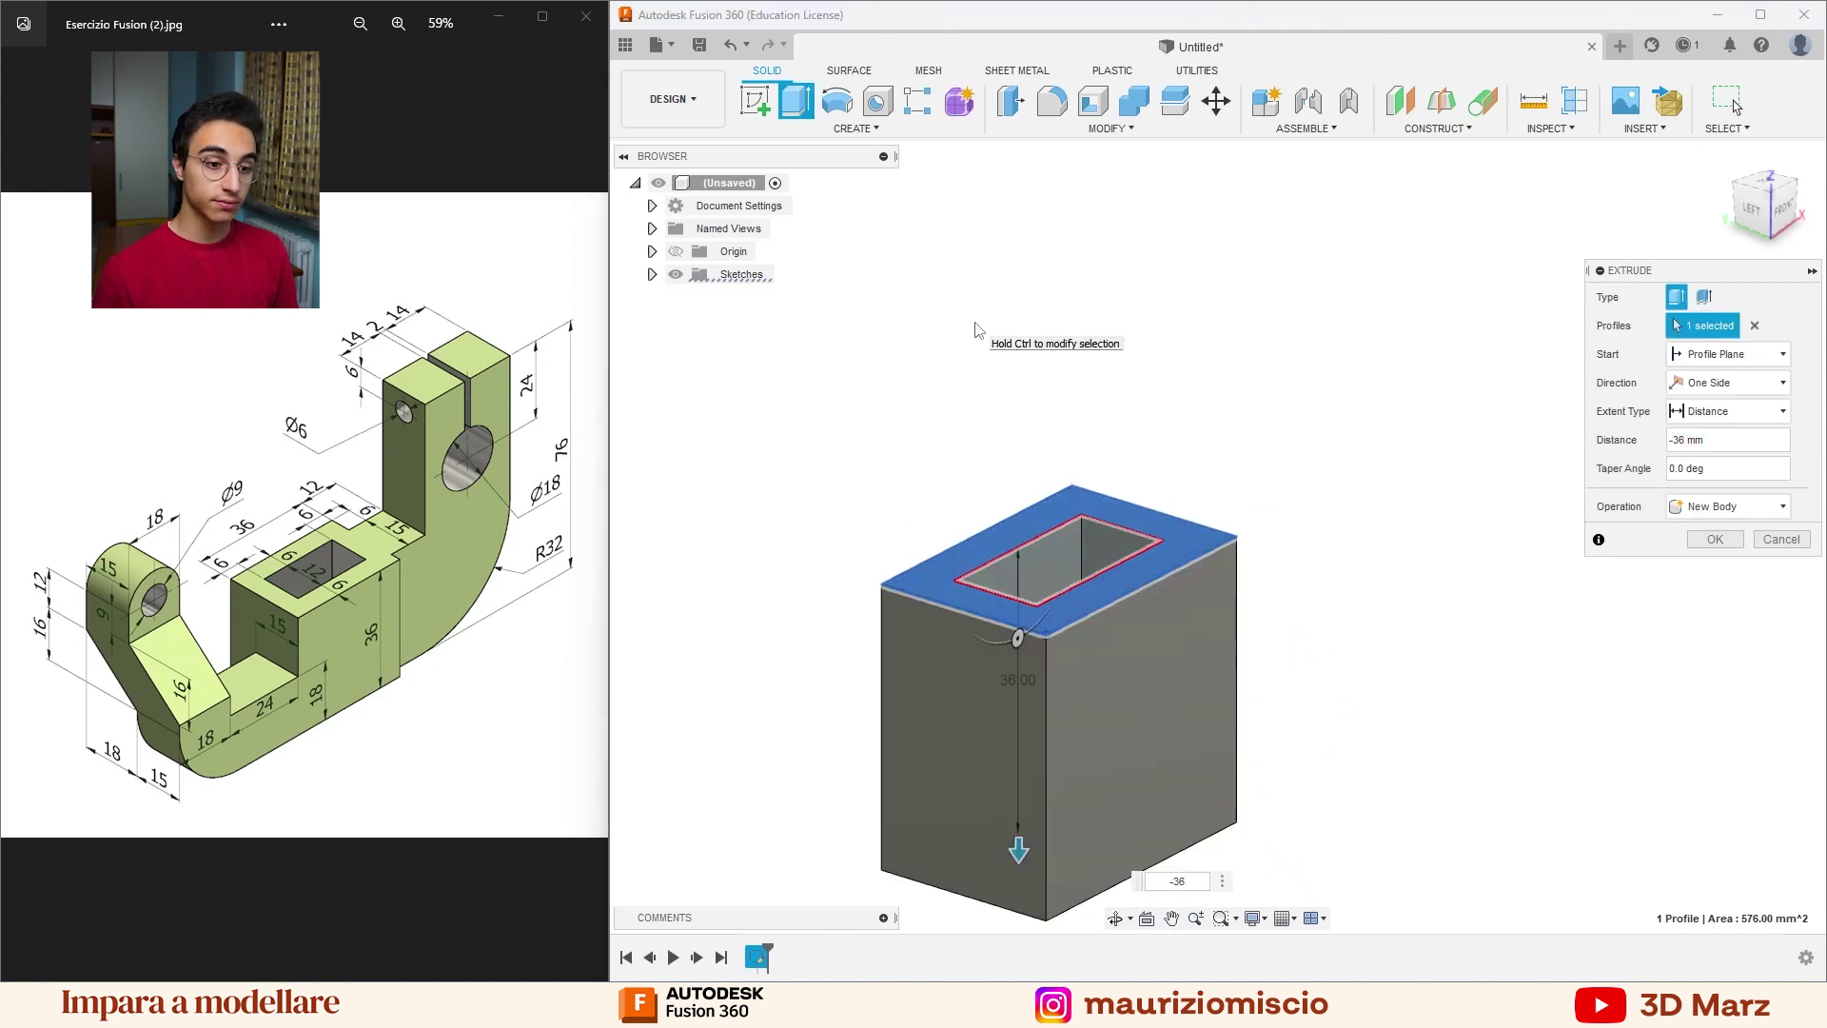
{"action": "scroll", "coordinate": [1350, 398], "scroll_direction": "down", "scroll_amount": 2}
{"action": "mouse_move", "coordinate": [1317, 408]}
{"action": "middle_mouse_down", "text": "shift"}
{"action": "mouse_move", "coordinate": [1296, 440]}
{"action": "mouse_move", "coordinate": [1298, 362]}
{"action": "middle_mouse_up", "text": "shift"}
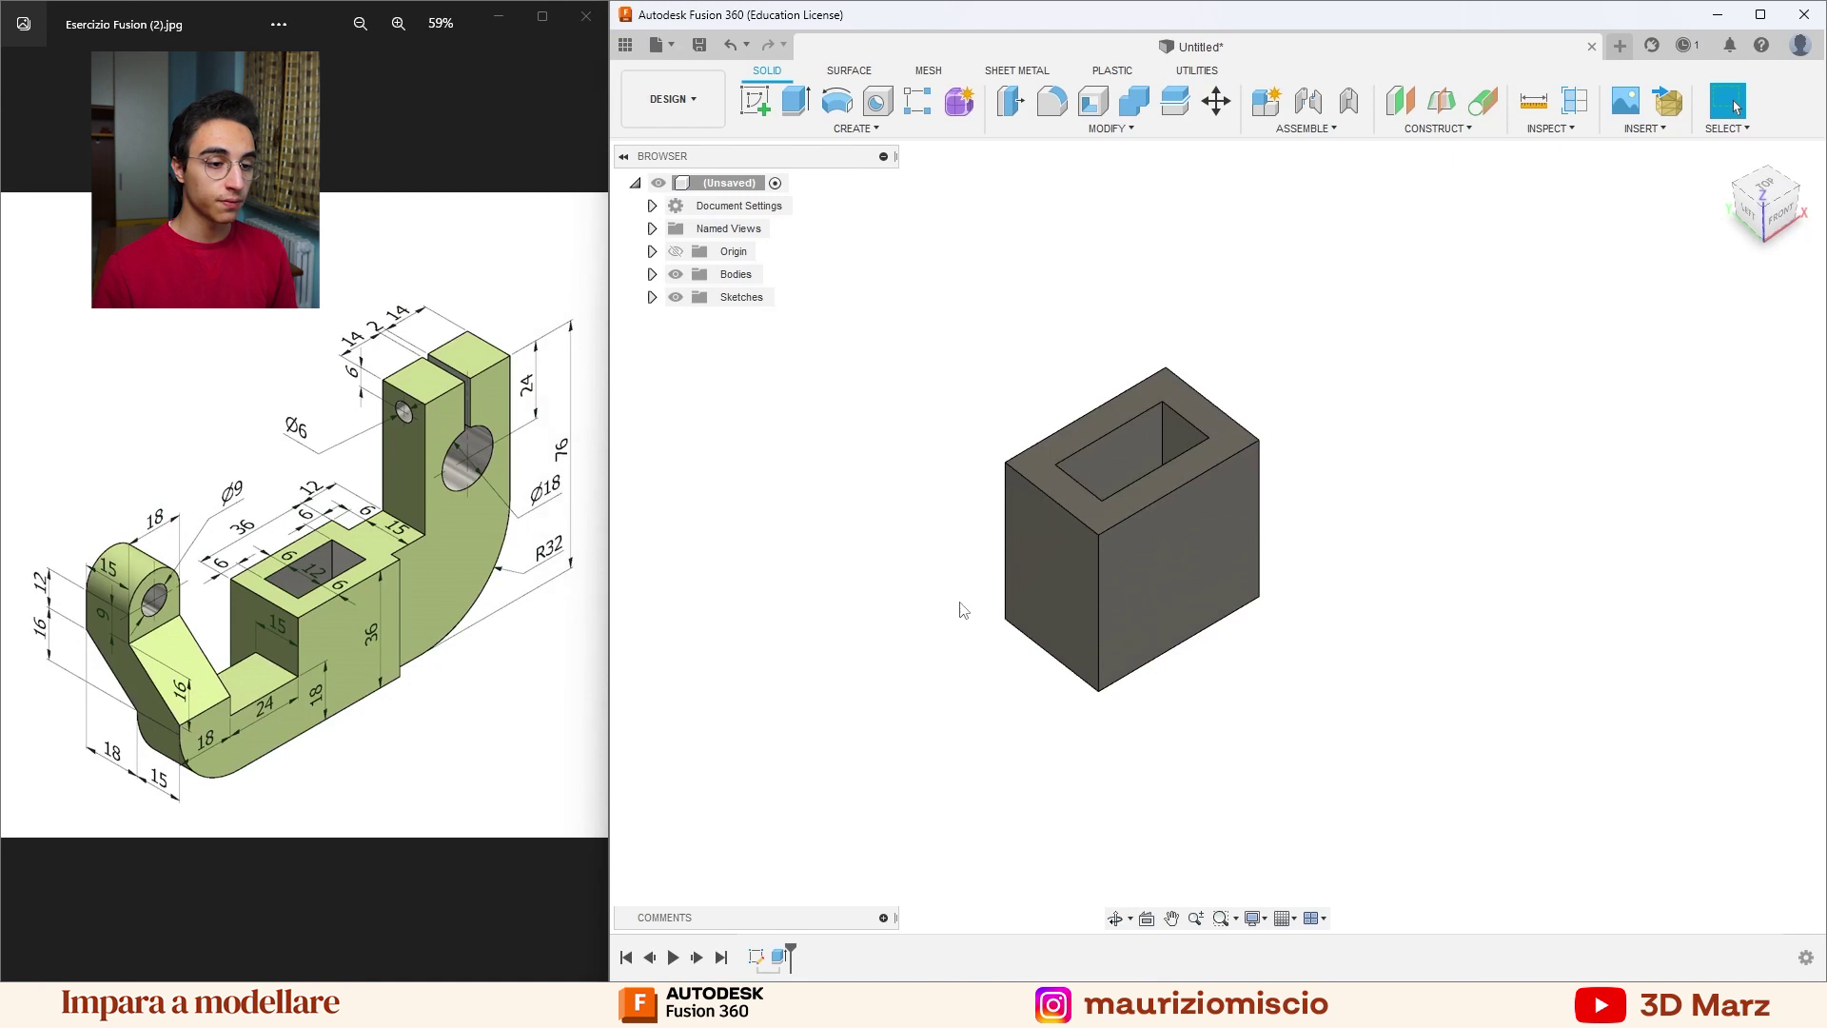
Sketch an 18 × 15 mm rectangle on the box's left face from its bottom-right corner.
{"action": "left_click", "coordinate": [1045, 568]}
{"action": "right_click", "coordinate": [1045, 568]}
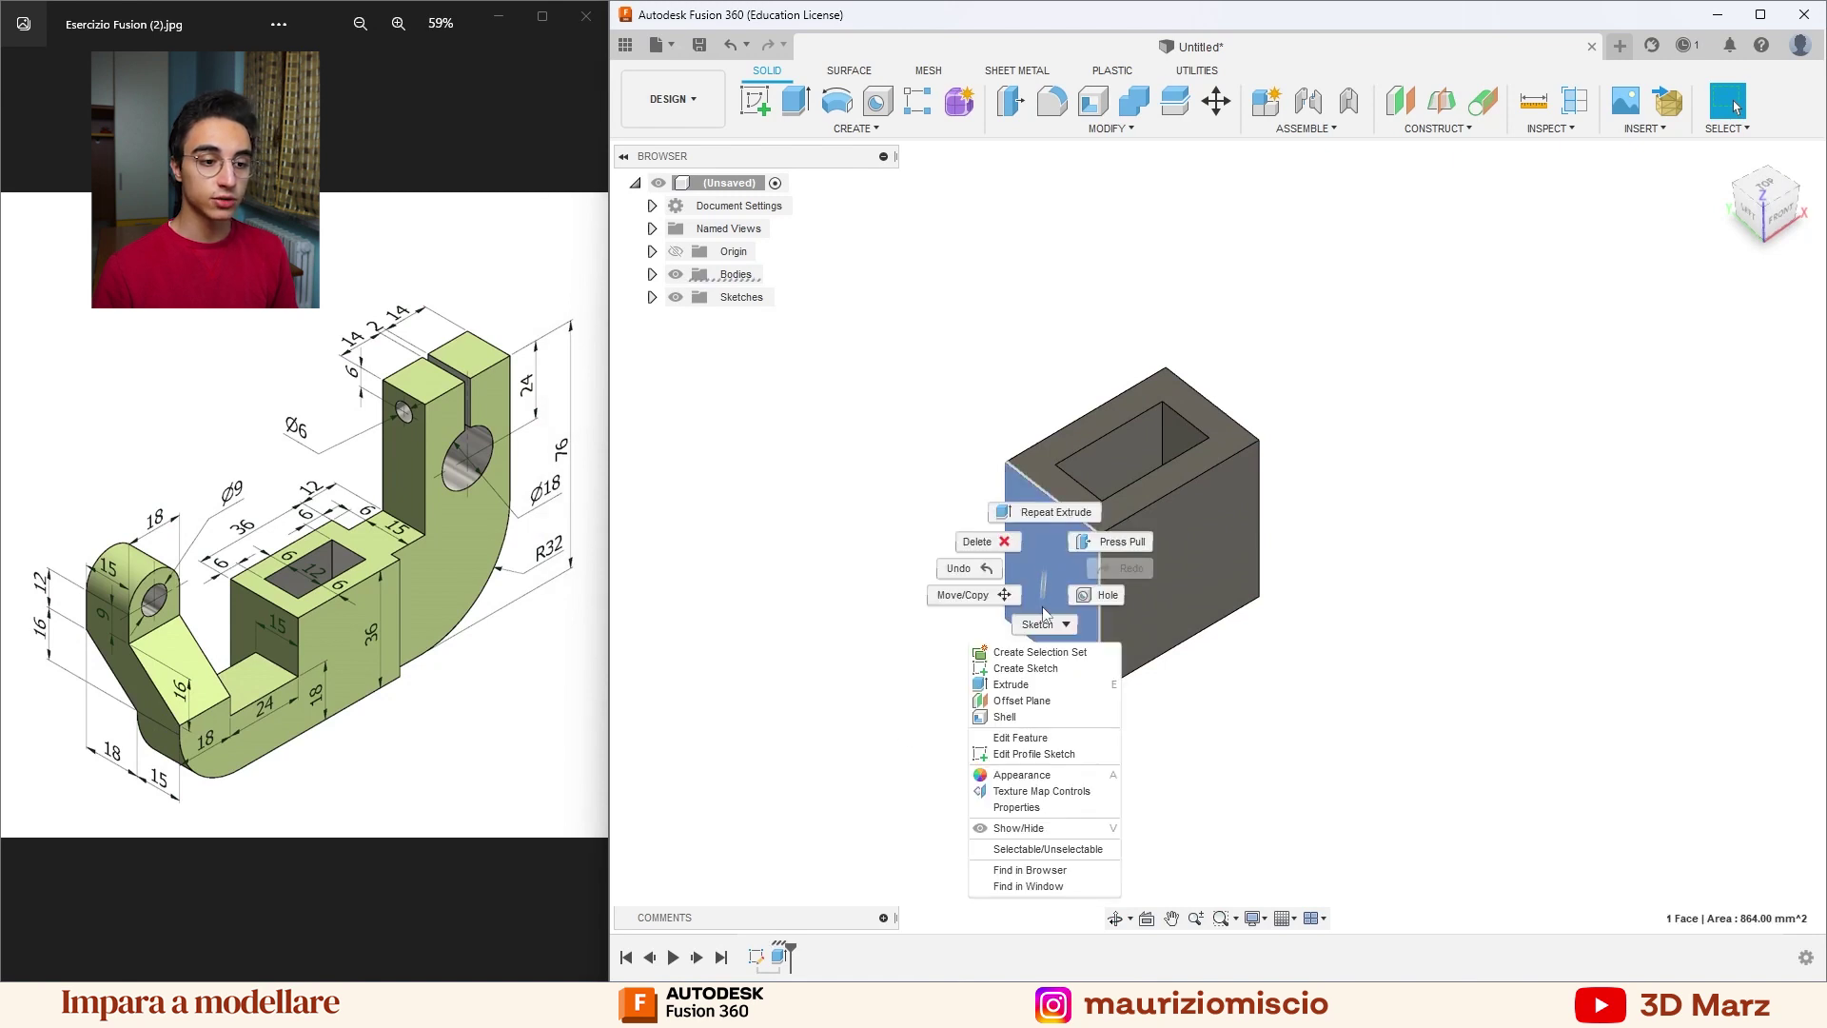
{"action": "left_click", "coordinate": [1025, 668]}
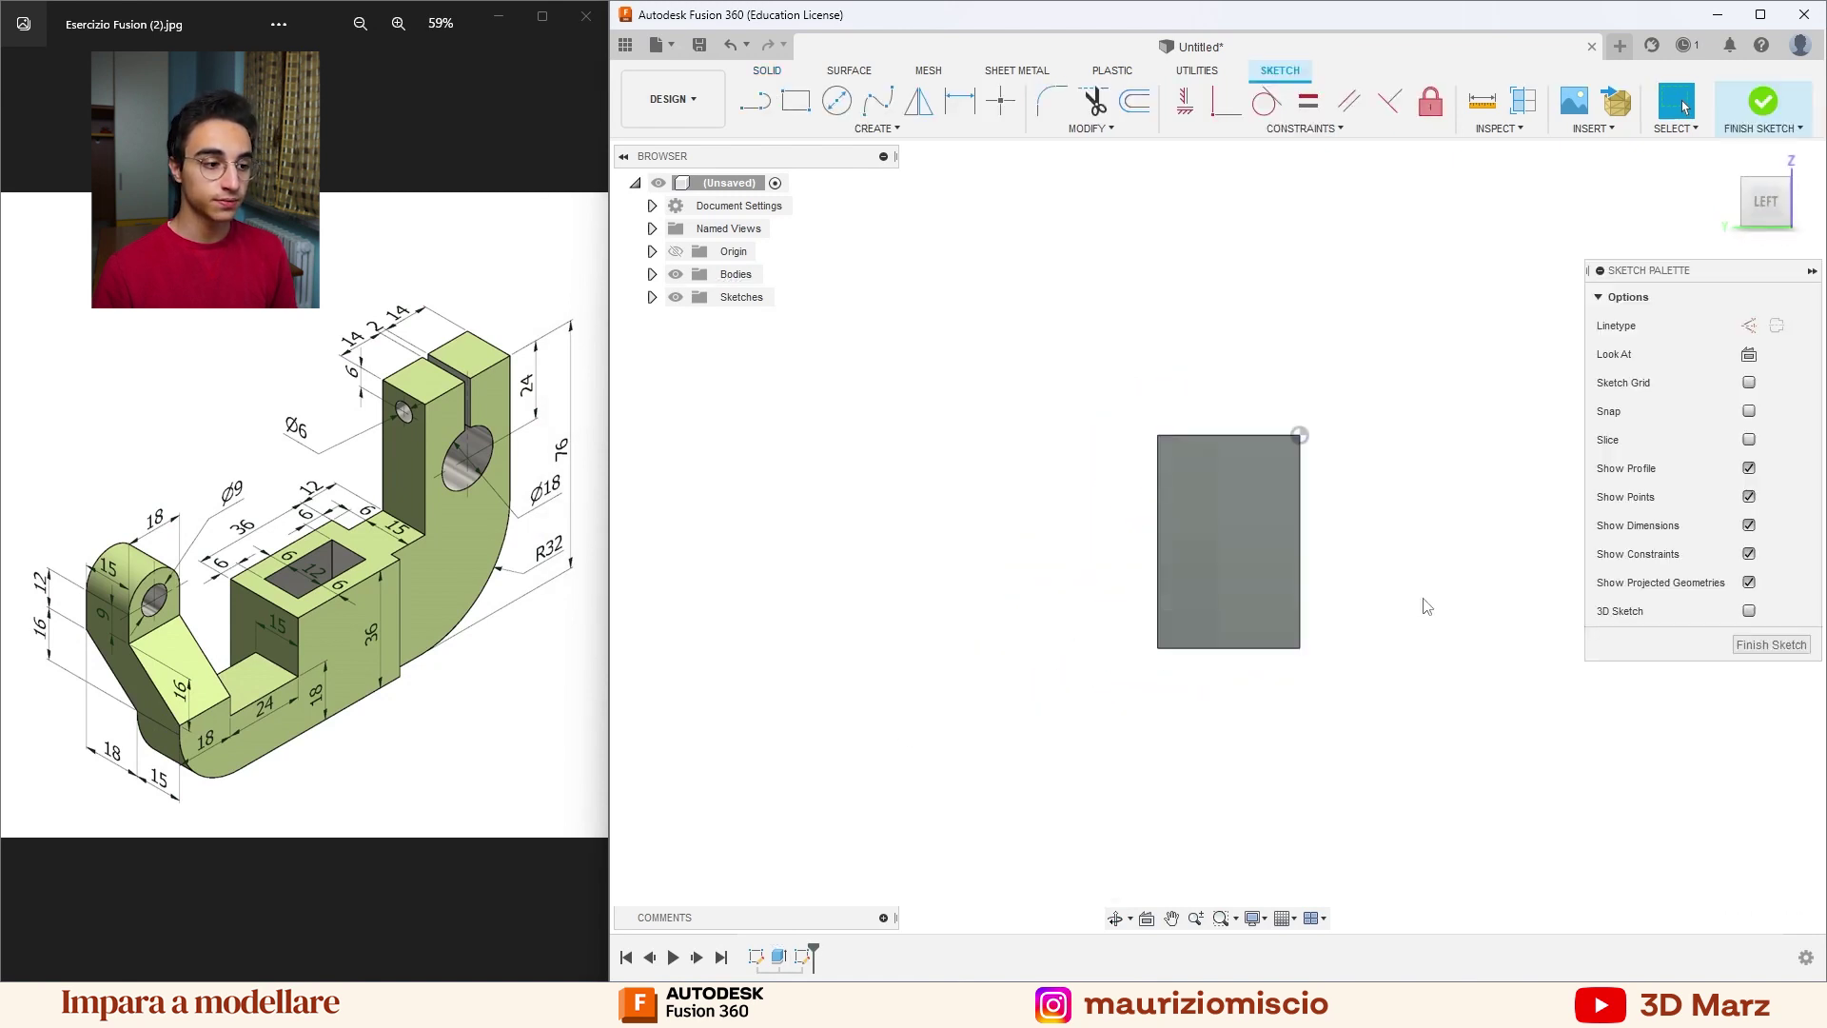
{"action": "left_click", "coordinate": [793, 103]}
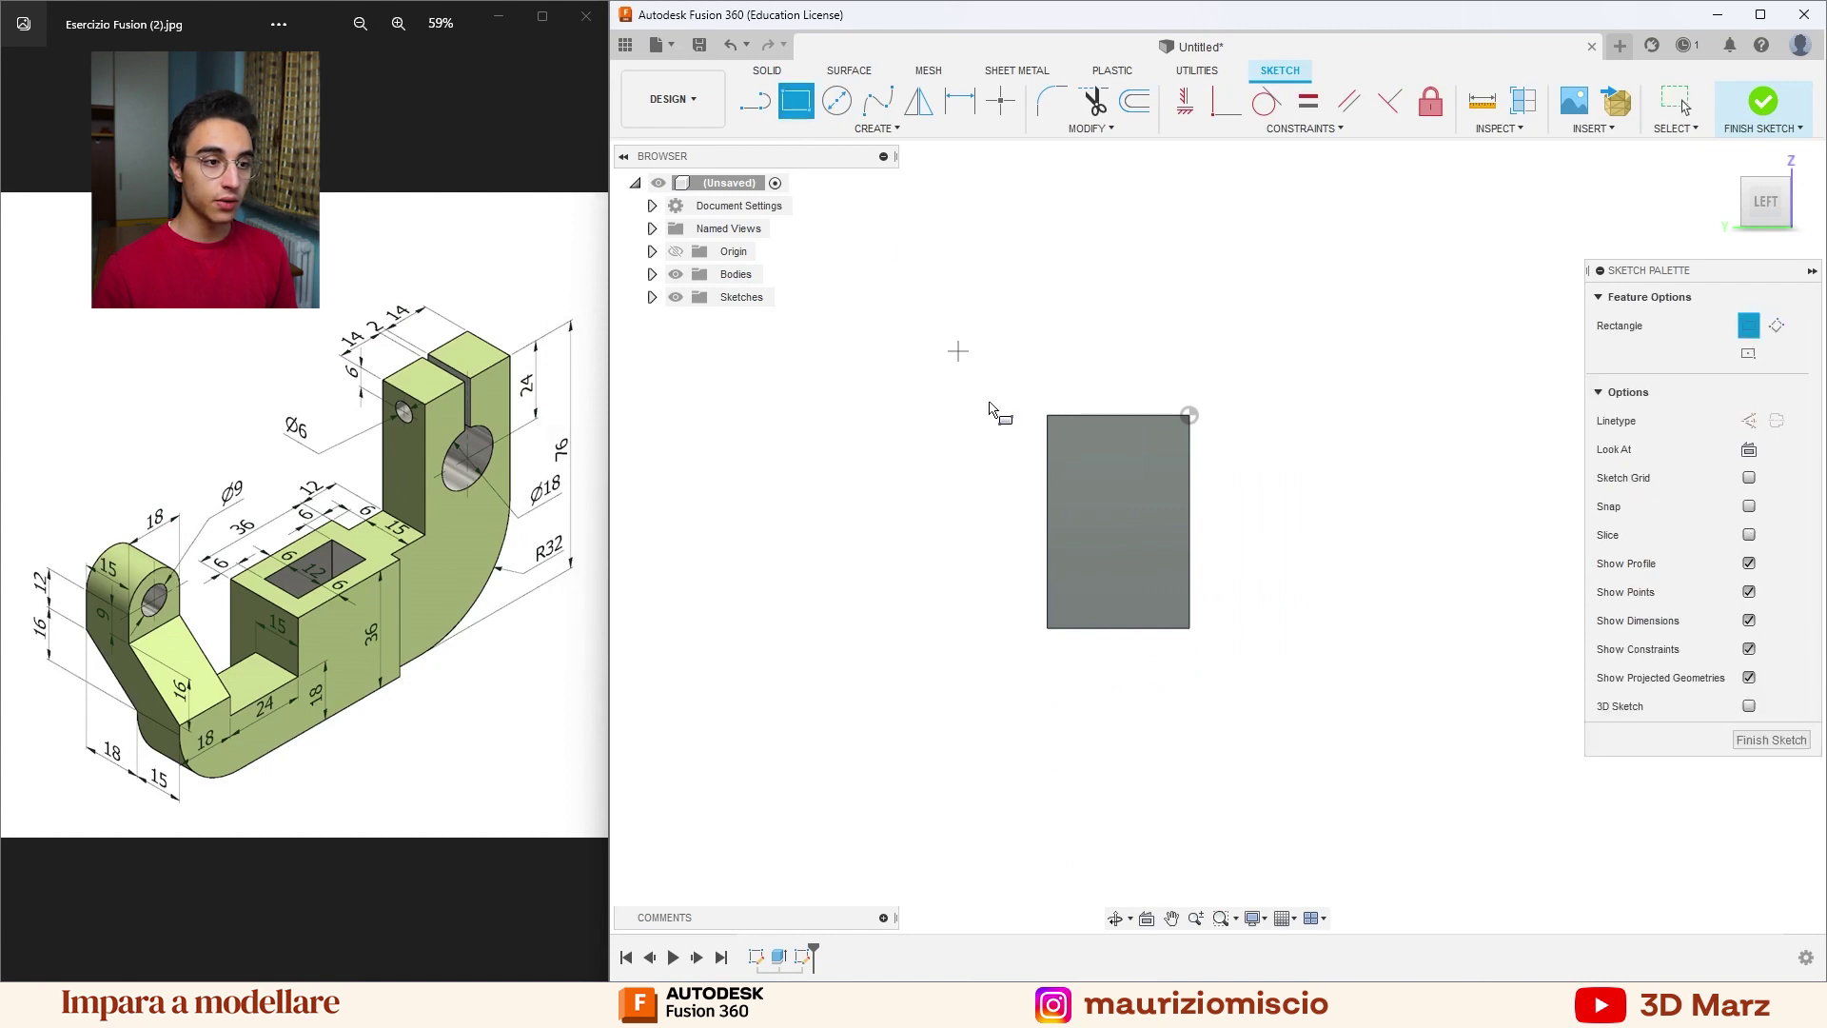
{"action": "left_click", "coordinate": [1191, 630]}
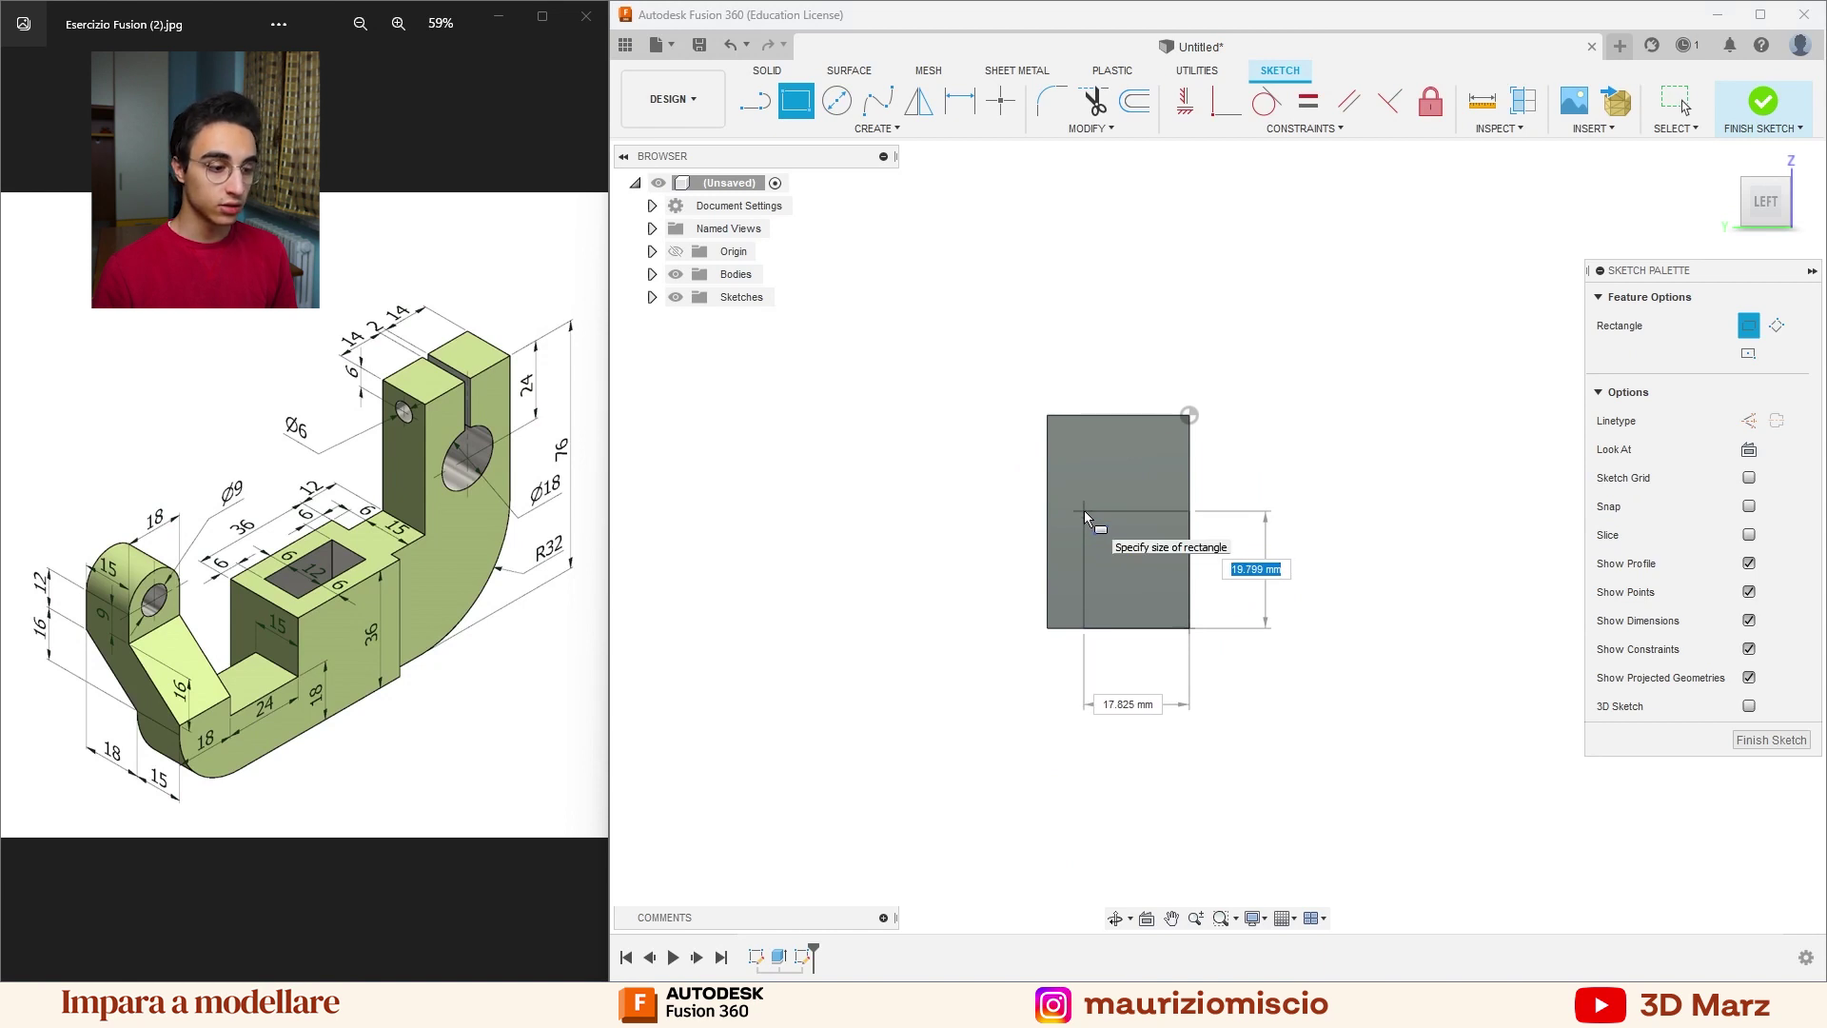
{"action": "type", "text": "18"}
{"action": "key", "text": "Tab"}
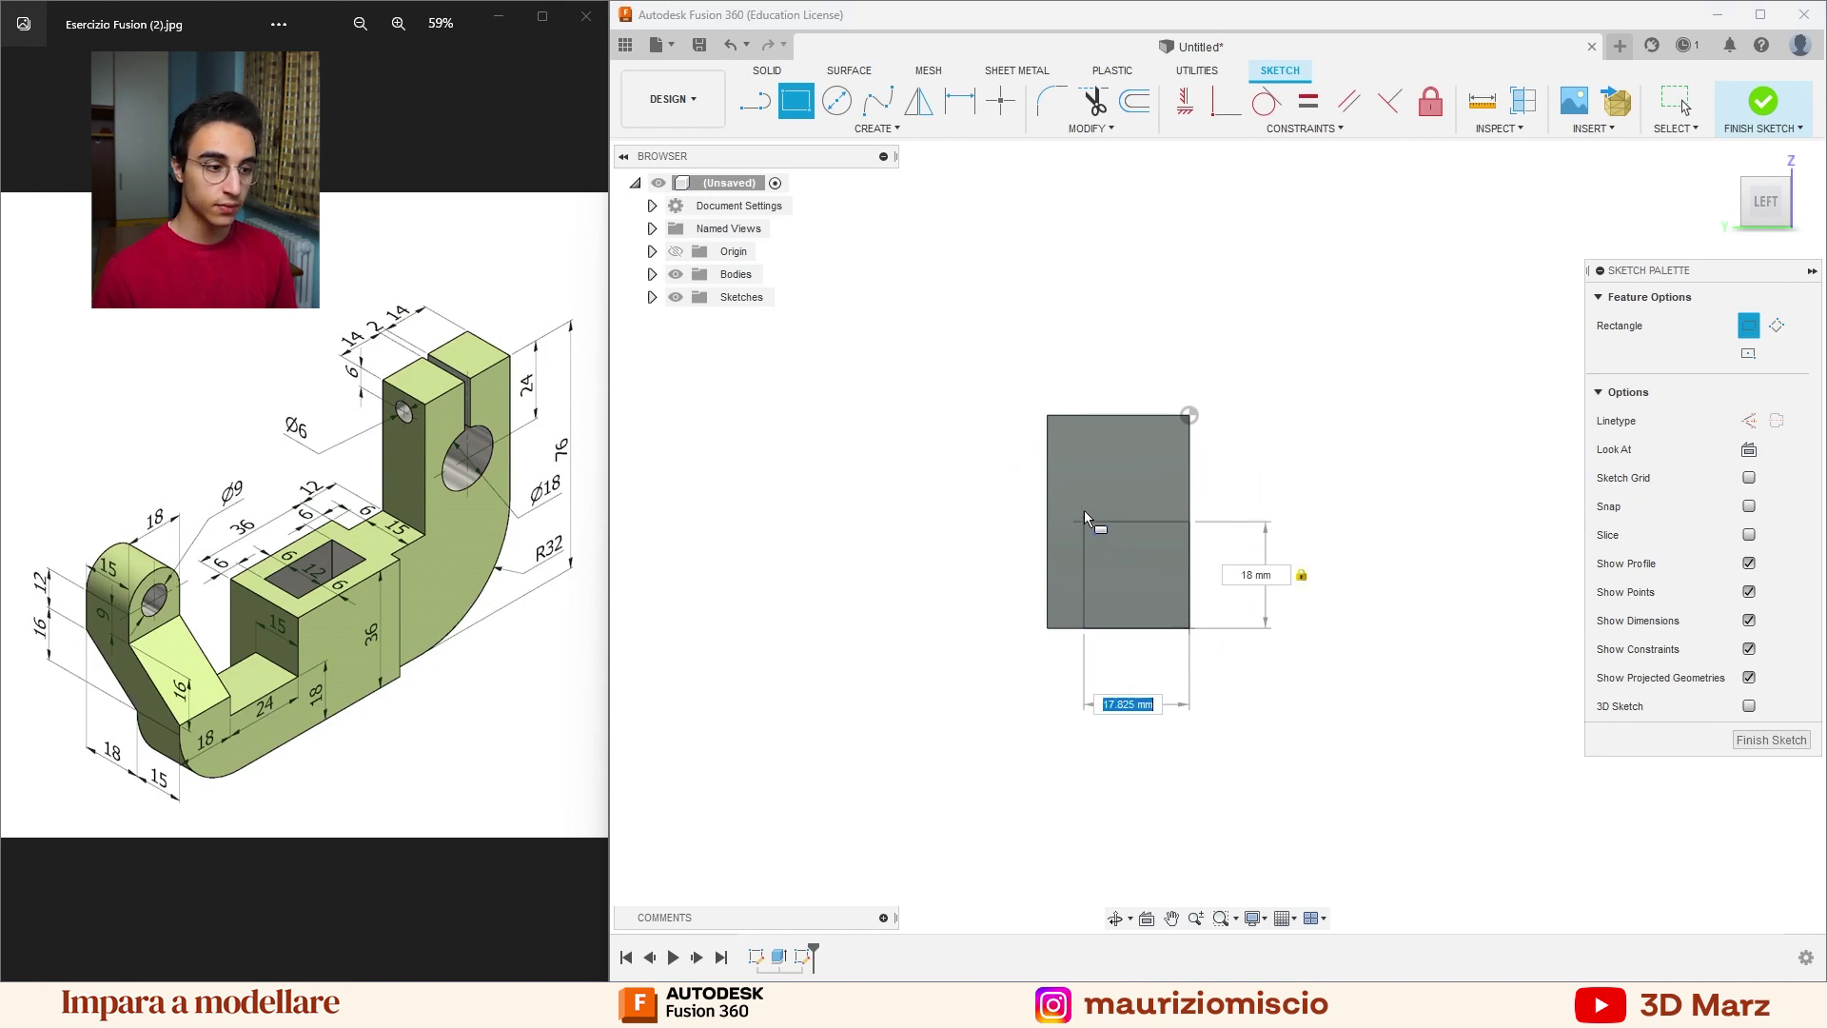
{"action": "type", "text": "15"}
{"action": "key", "text": "Return"}
{"action": "key", "text": "Escape"}
Extrude the 15 × 18 profile 24 mm as a join.
{"action": "left_click", "coordinate": [1172, 551]}
{"action": "key", "text": "e"}
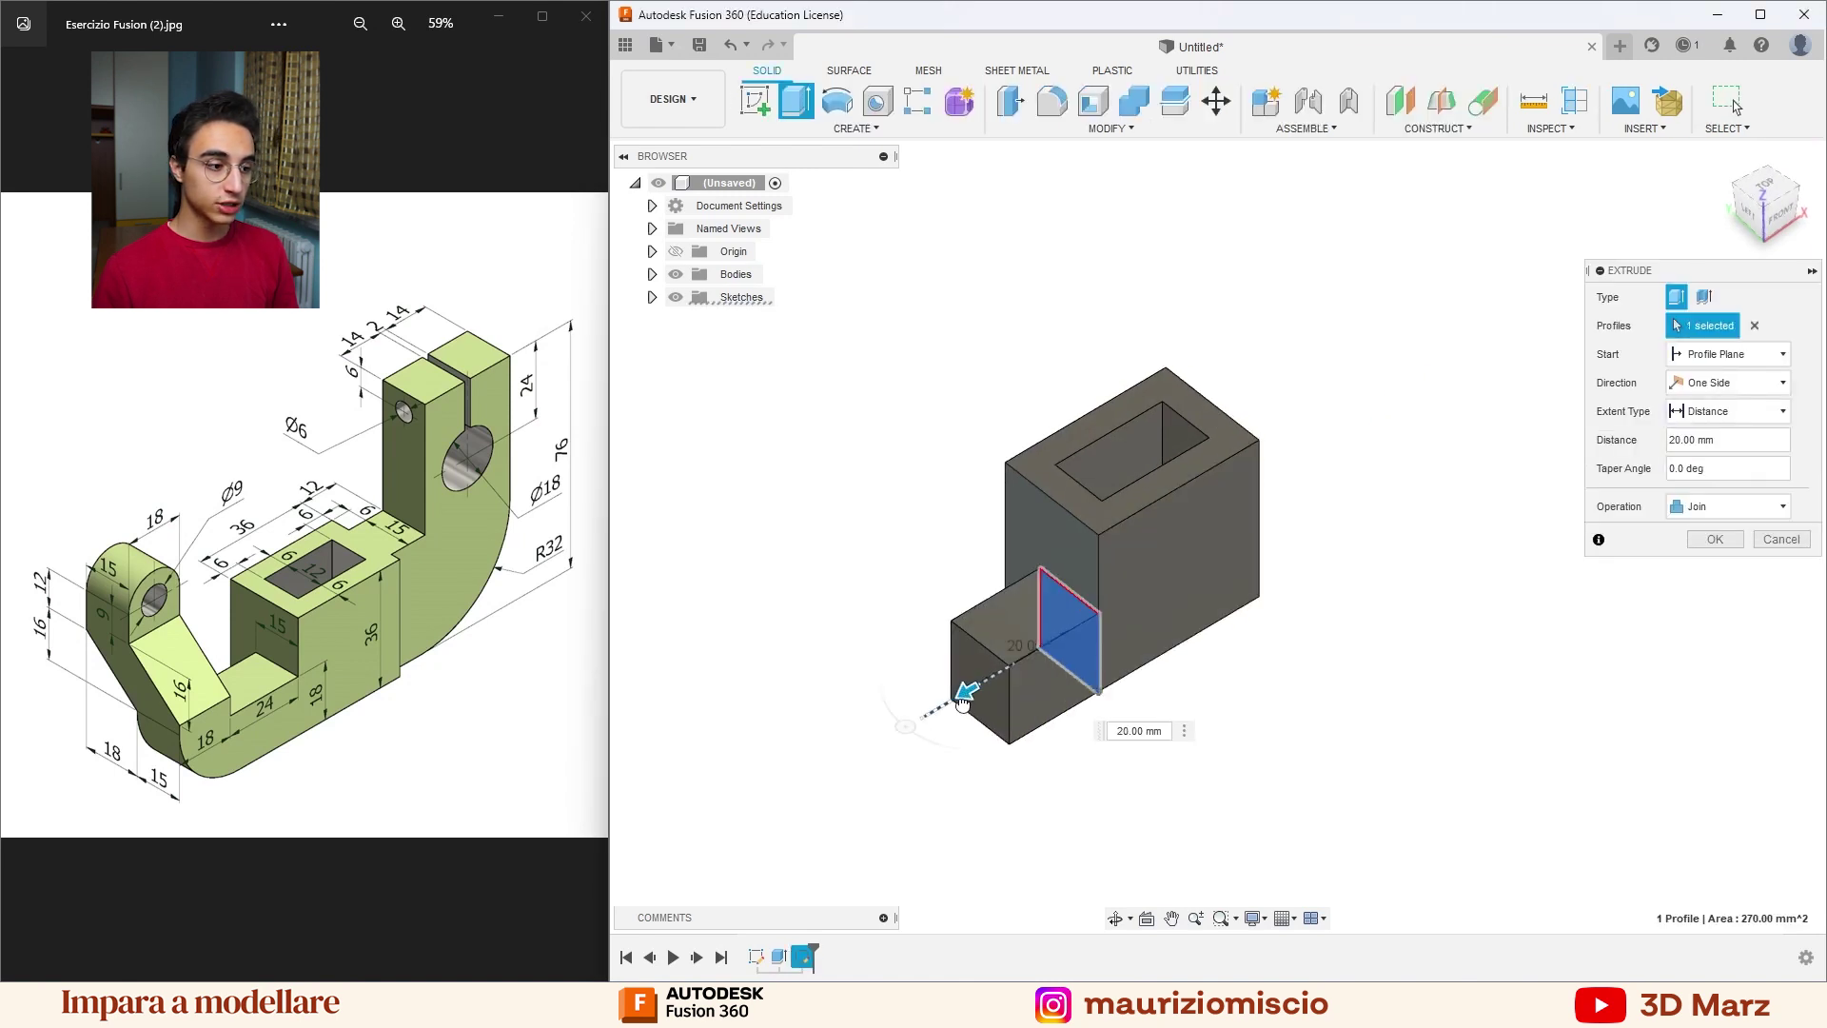
{"action": "left_click_drag", "start_coordinate": [993, 678], "coordinate": [947, 704]}
{"action": "type", "text": "4"}
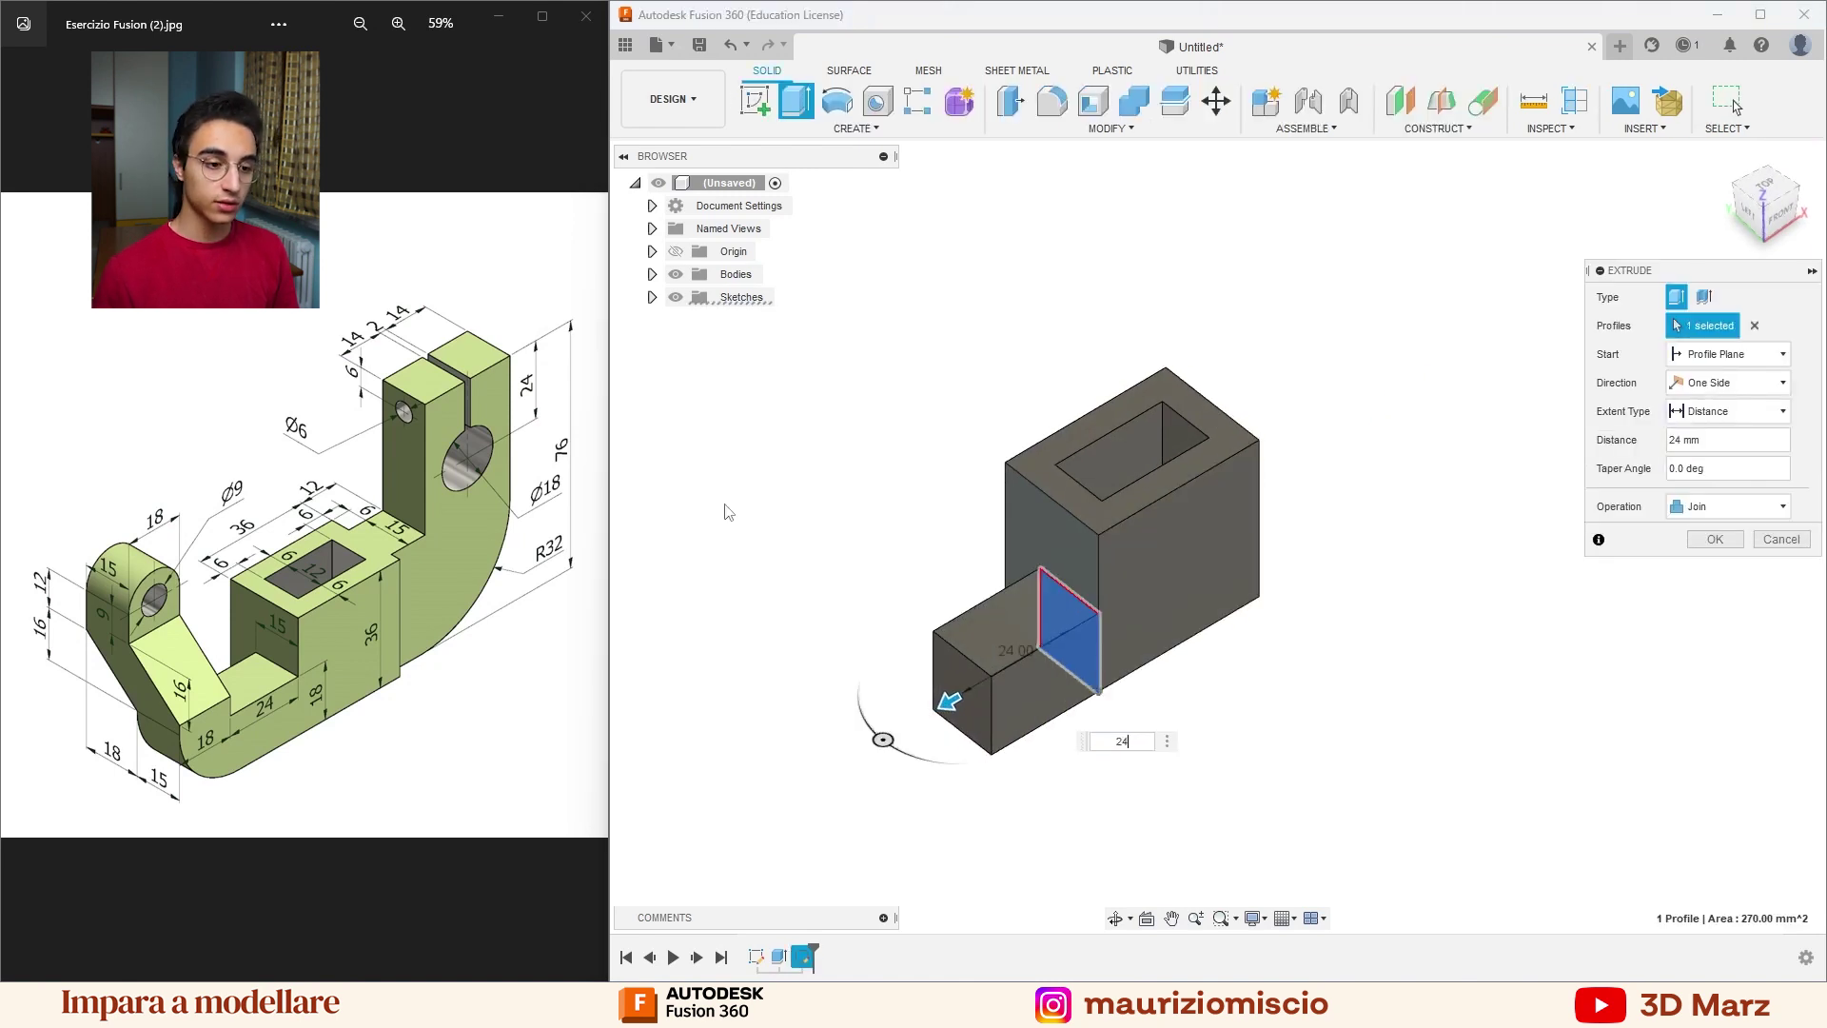
{"action": "key", "text": "Return"}
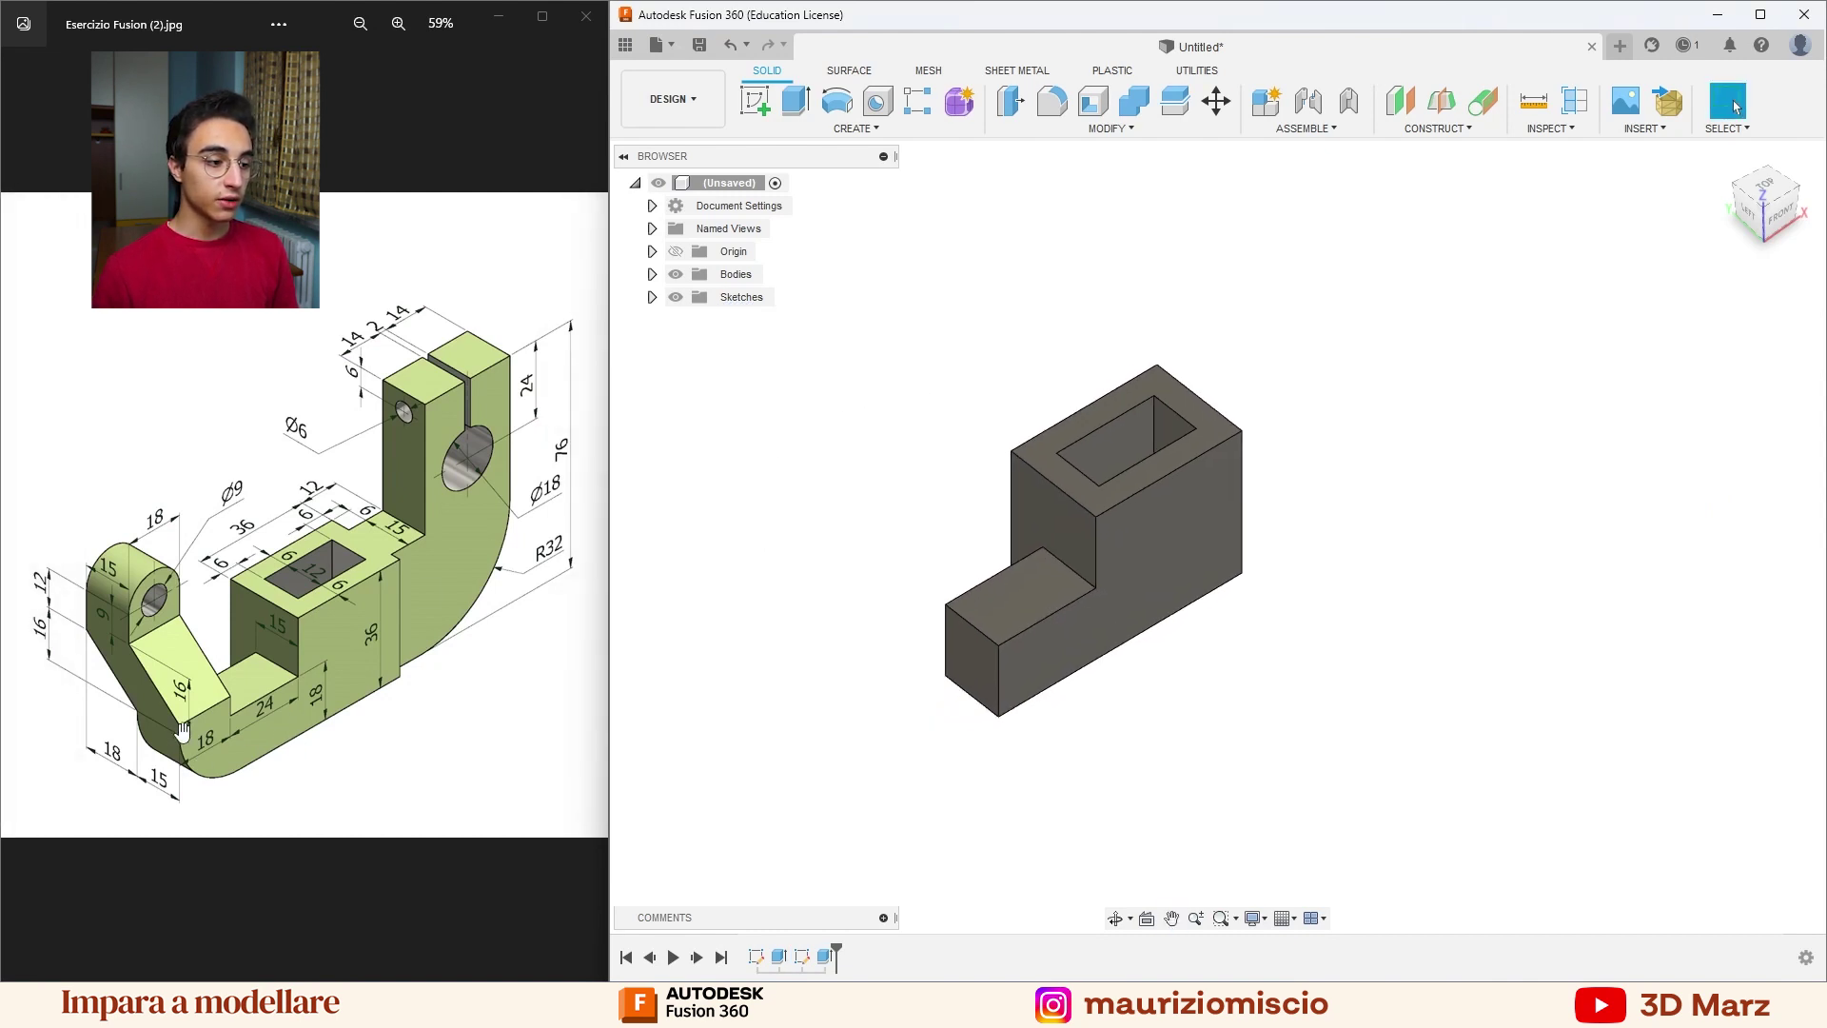
Revolve the block's front end face 90° about the chosen axis as a join.
{"action": "left_click", "coordinate": [836, 101]}
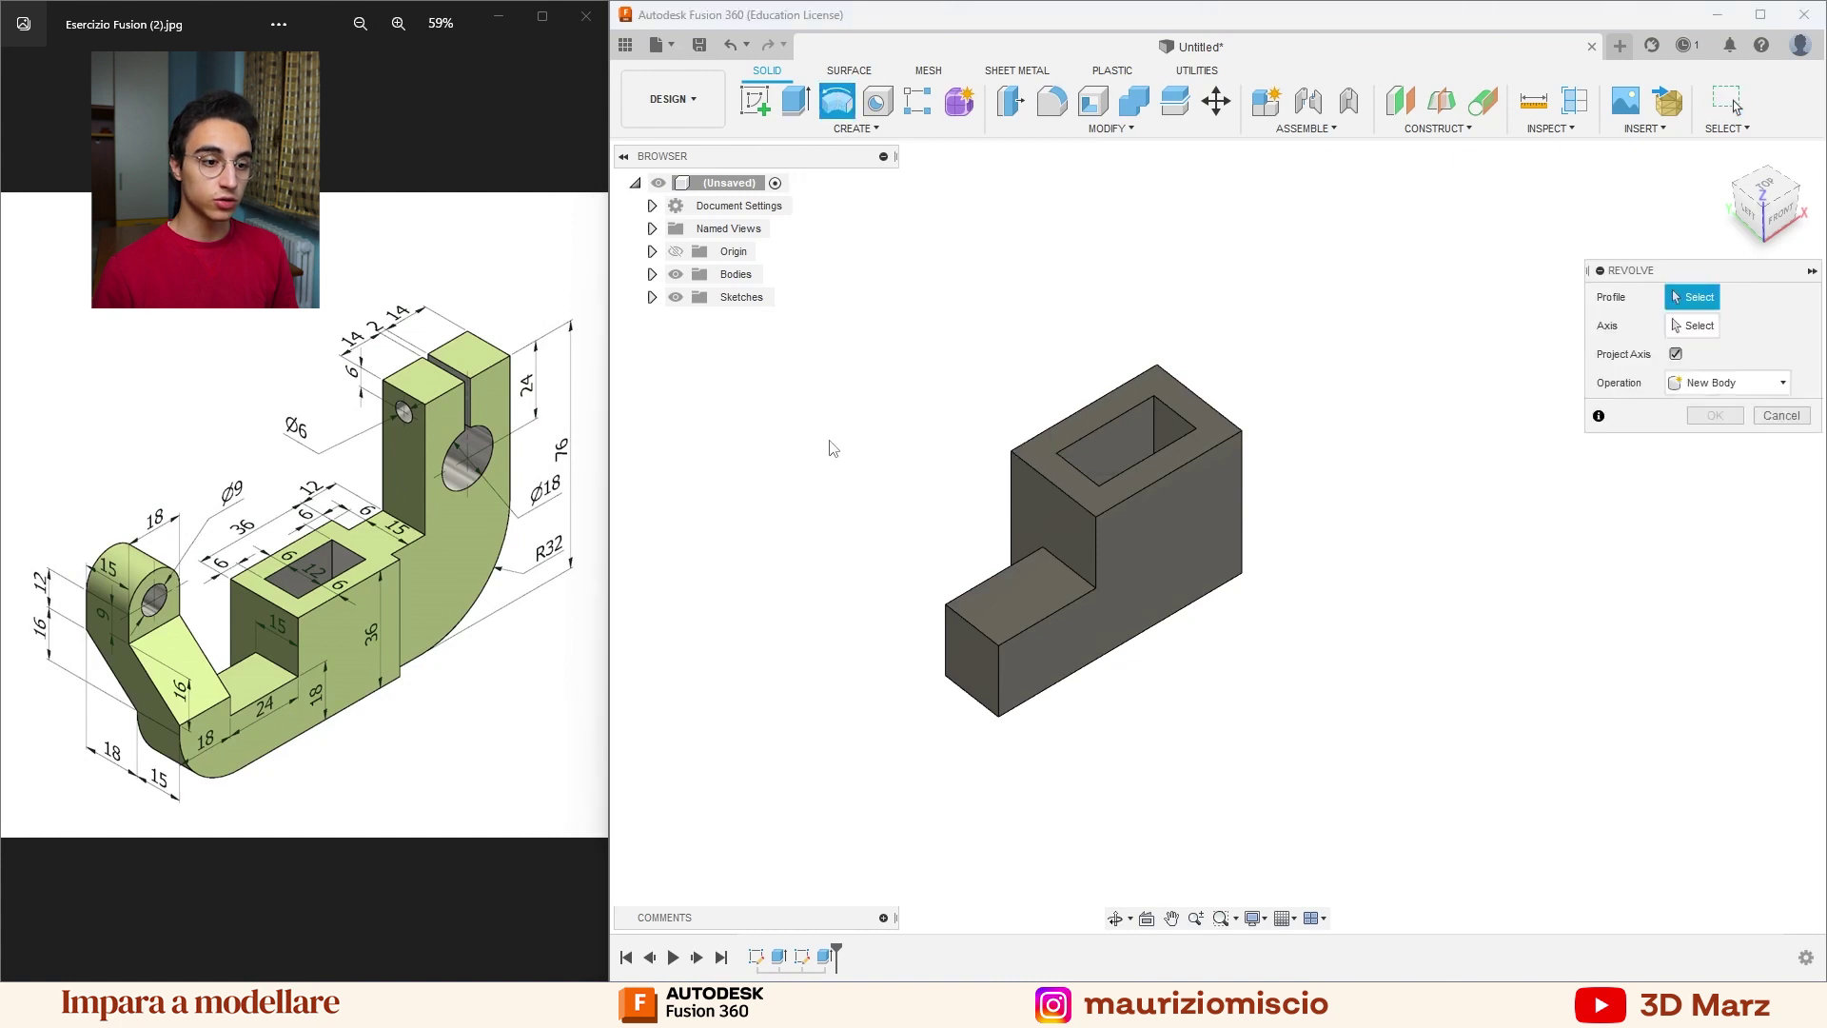
{"action": "left_click", "coordinate": [980, 681]}
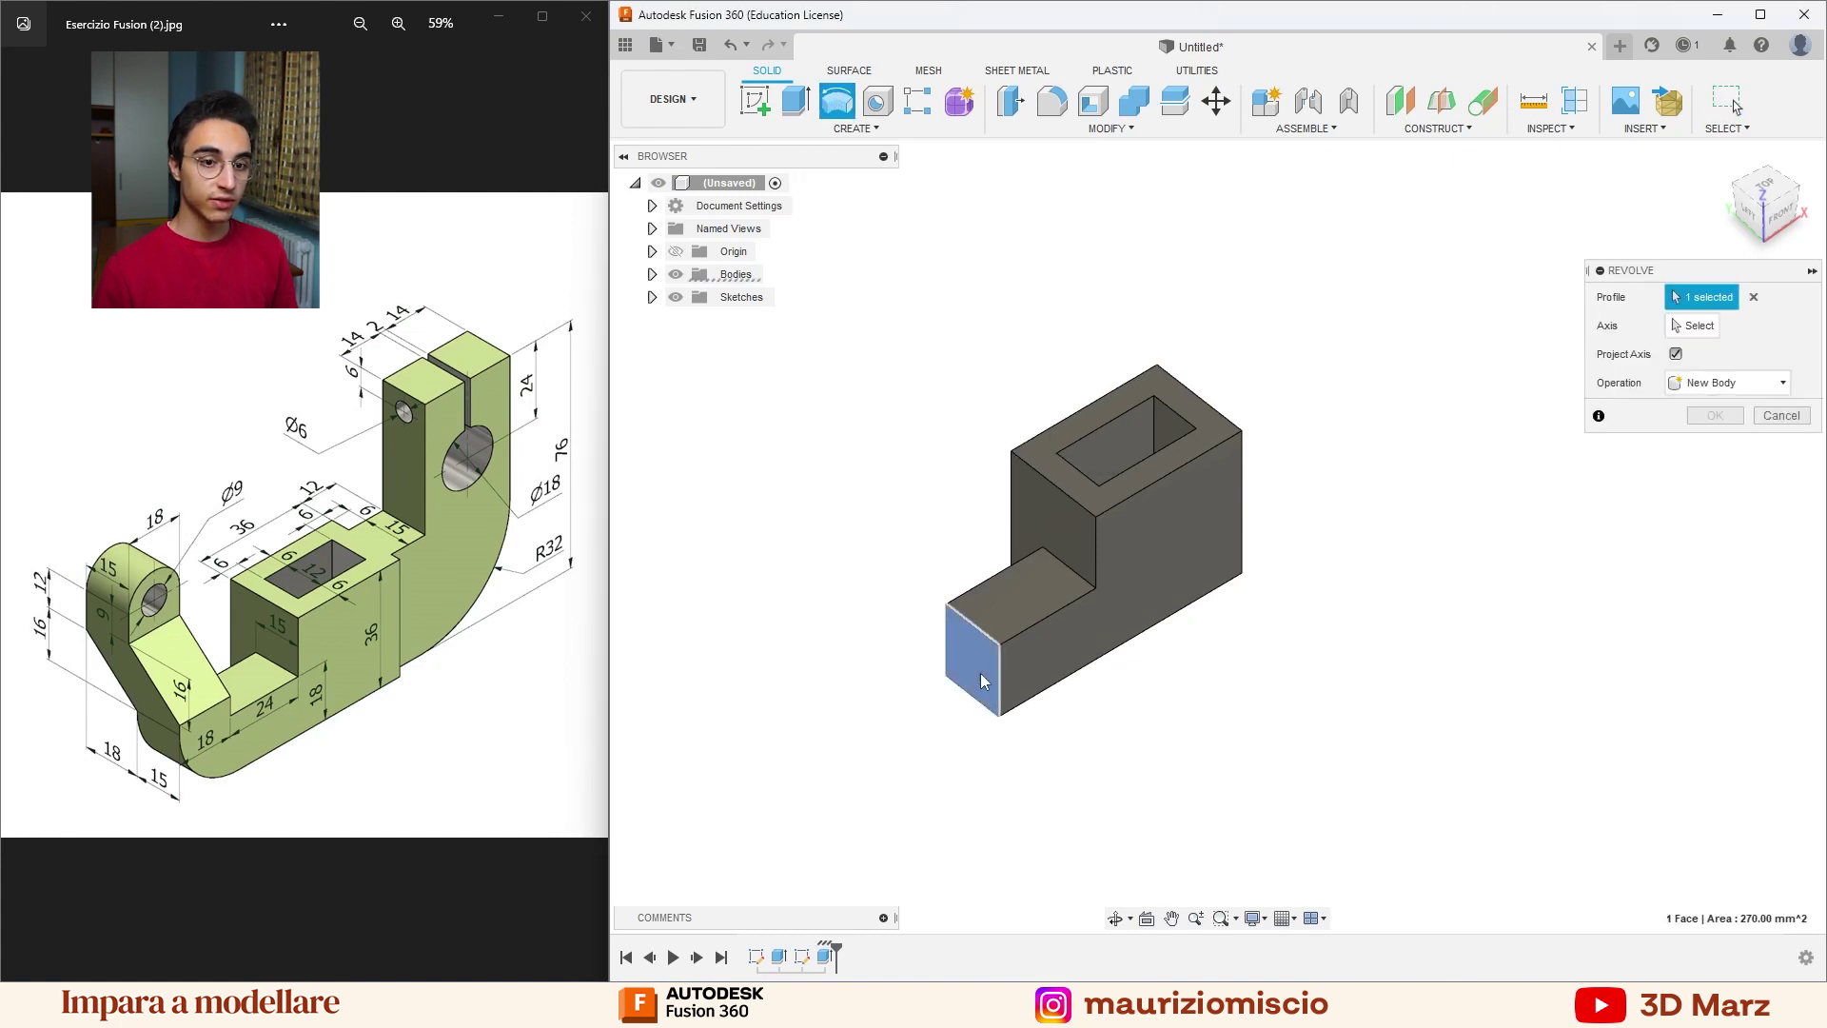
{"action": "left_click", "coordinate": [1704, 326]}
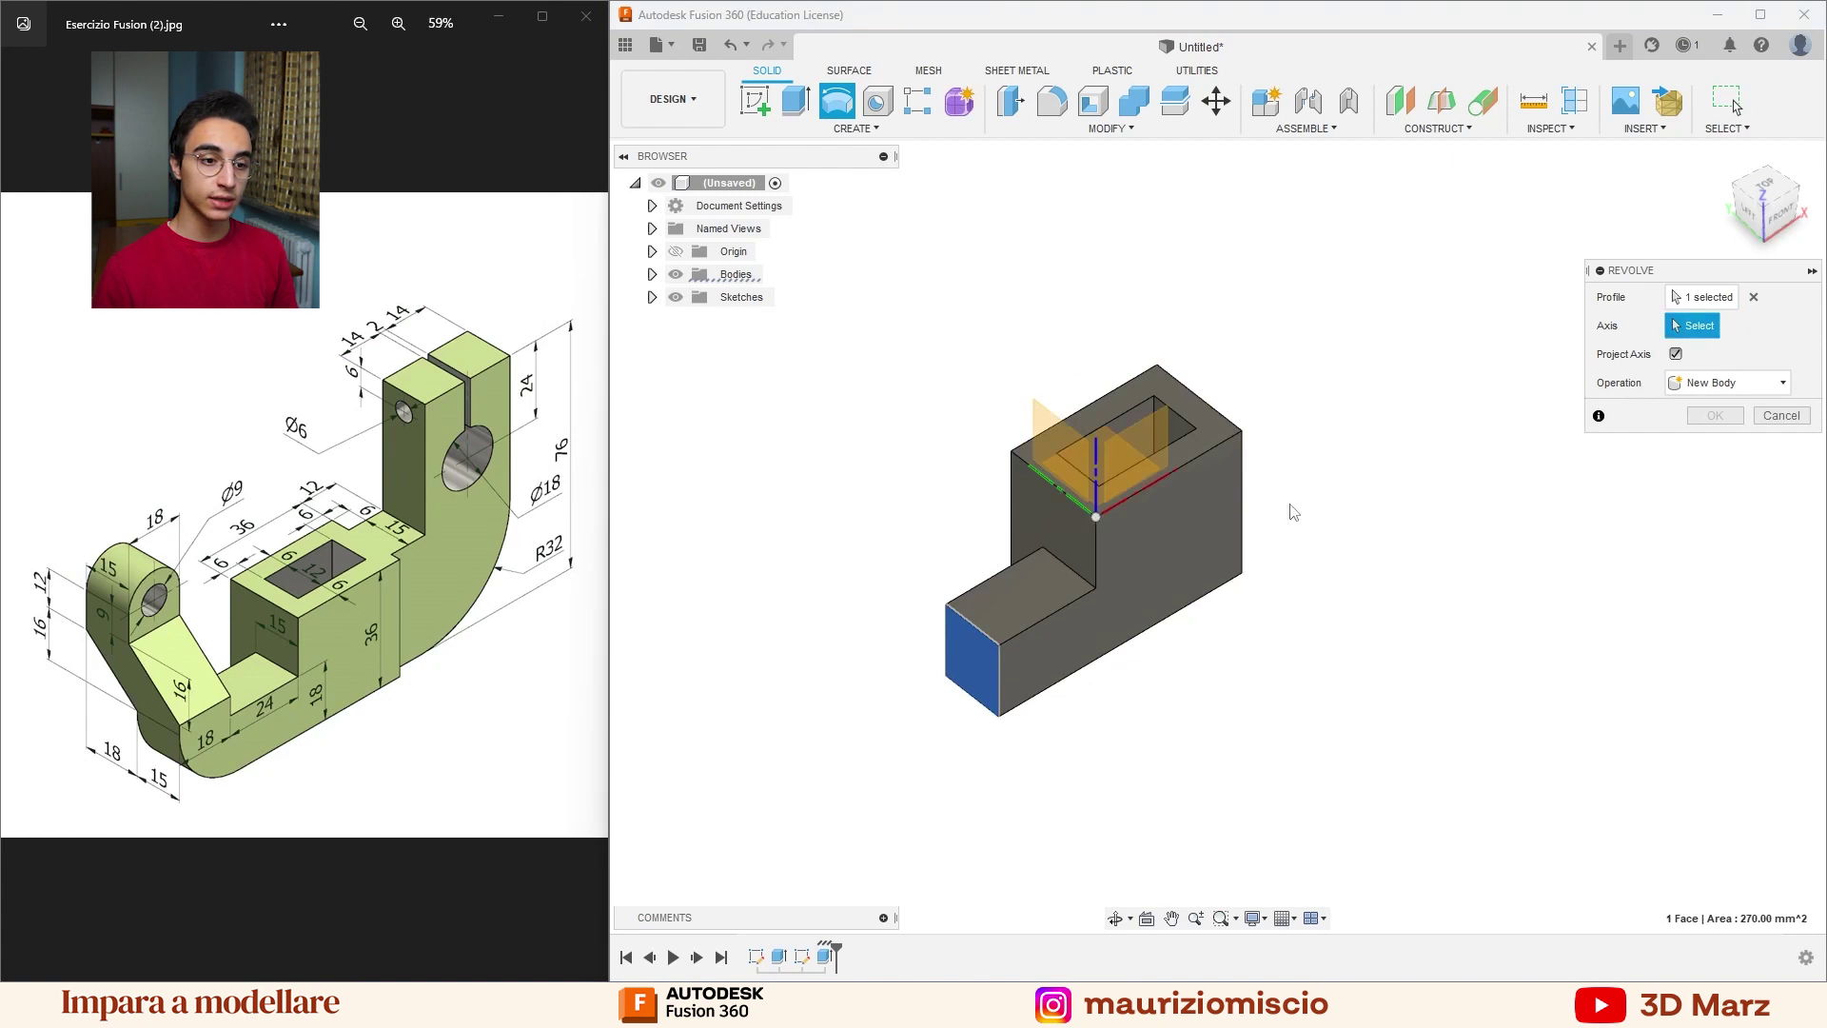
{"action": "left_click", "coordinate": [955, 619]}
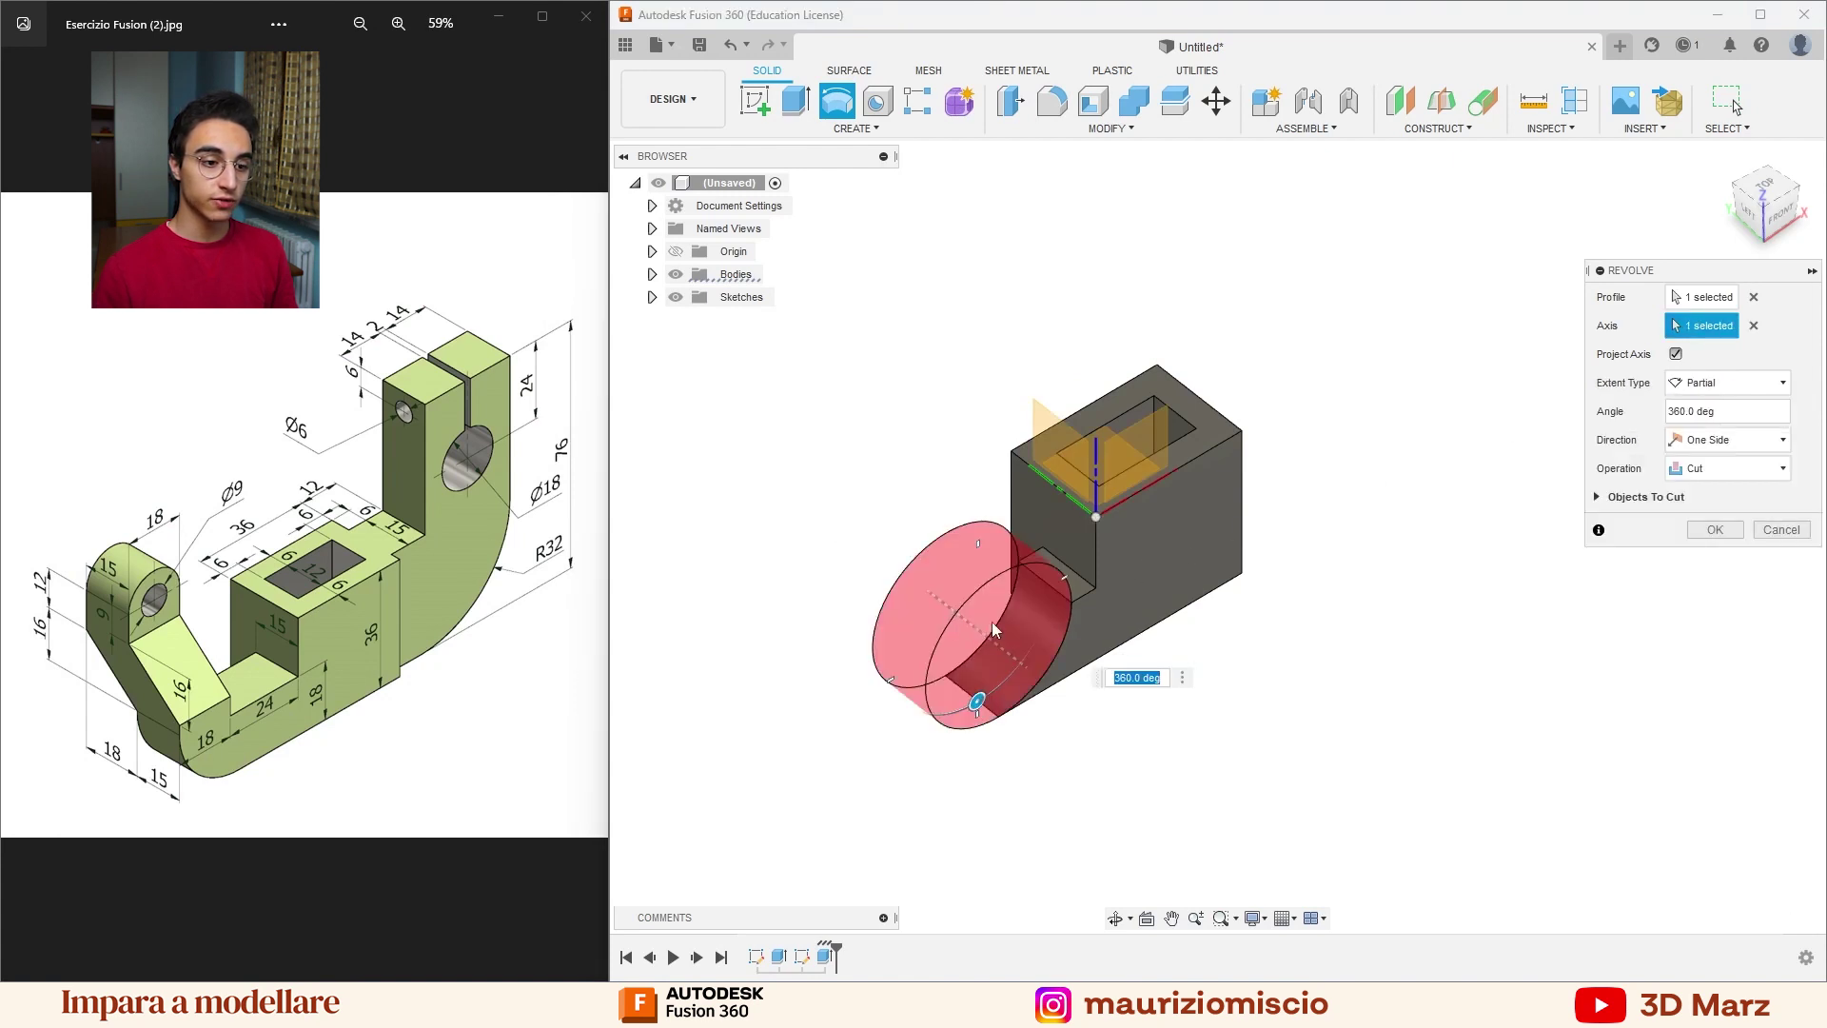
{"action": "mouse_move", "coordinate": [975, 702]}
{"action": "left_mouse_down"}
{"action": "mouse_move", "coordinate": [862, 686]}
{"action": "mouse_move", "coordinate": [855, 661]}
{"action": "mouse_move", "coordinate": [847, 703]}
{"action": "left_mouse_up"}
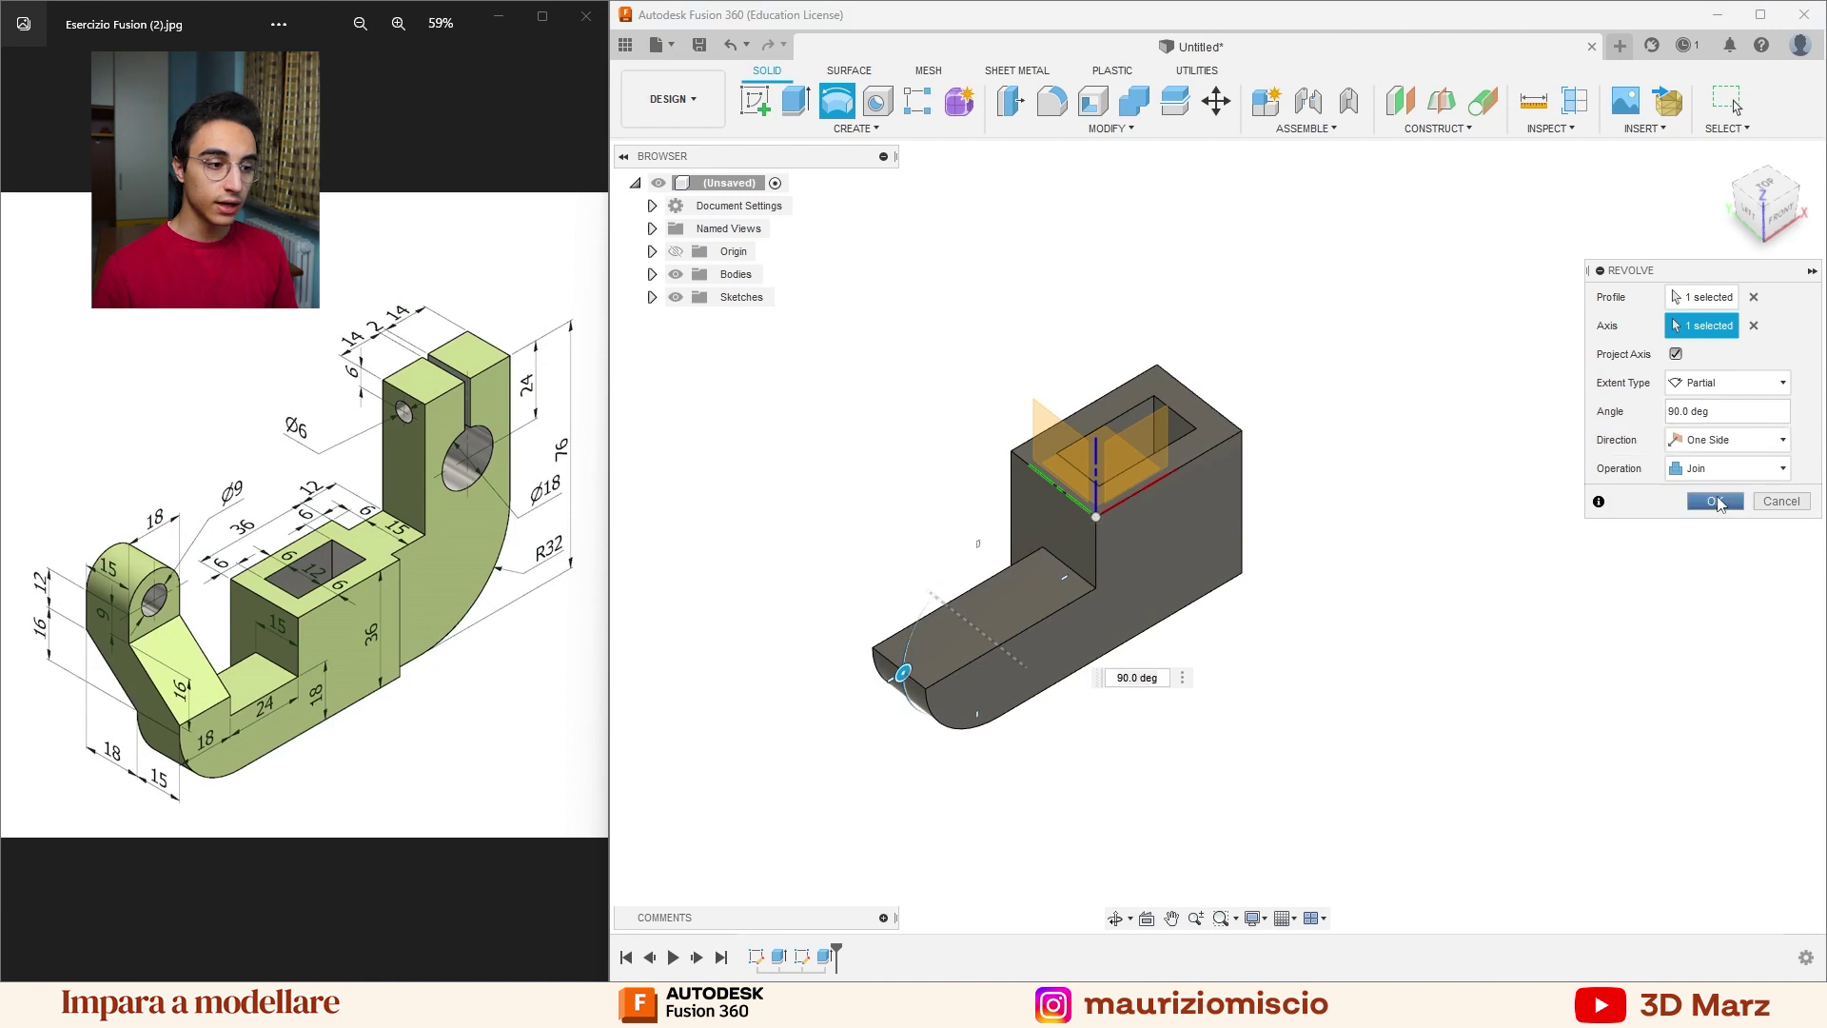
{"action": "left_click", "coordinate": [1715, 500]}
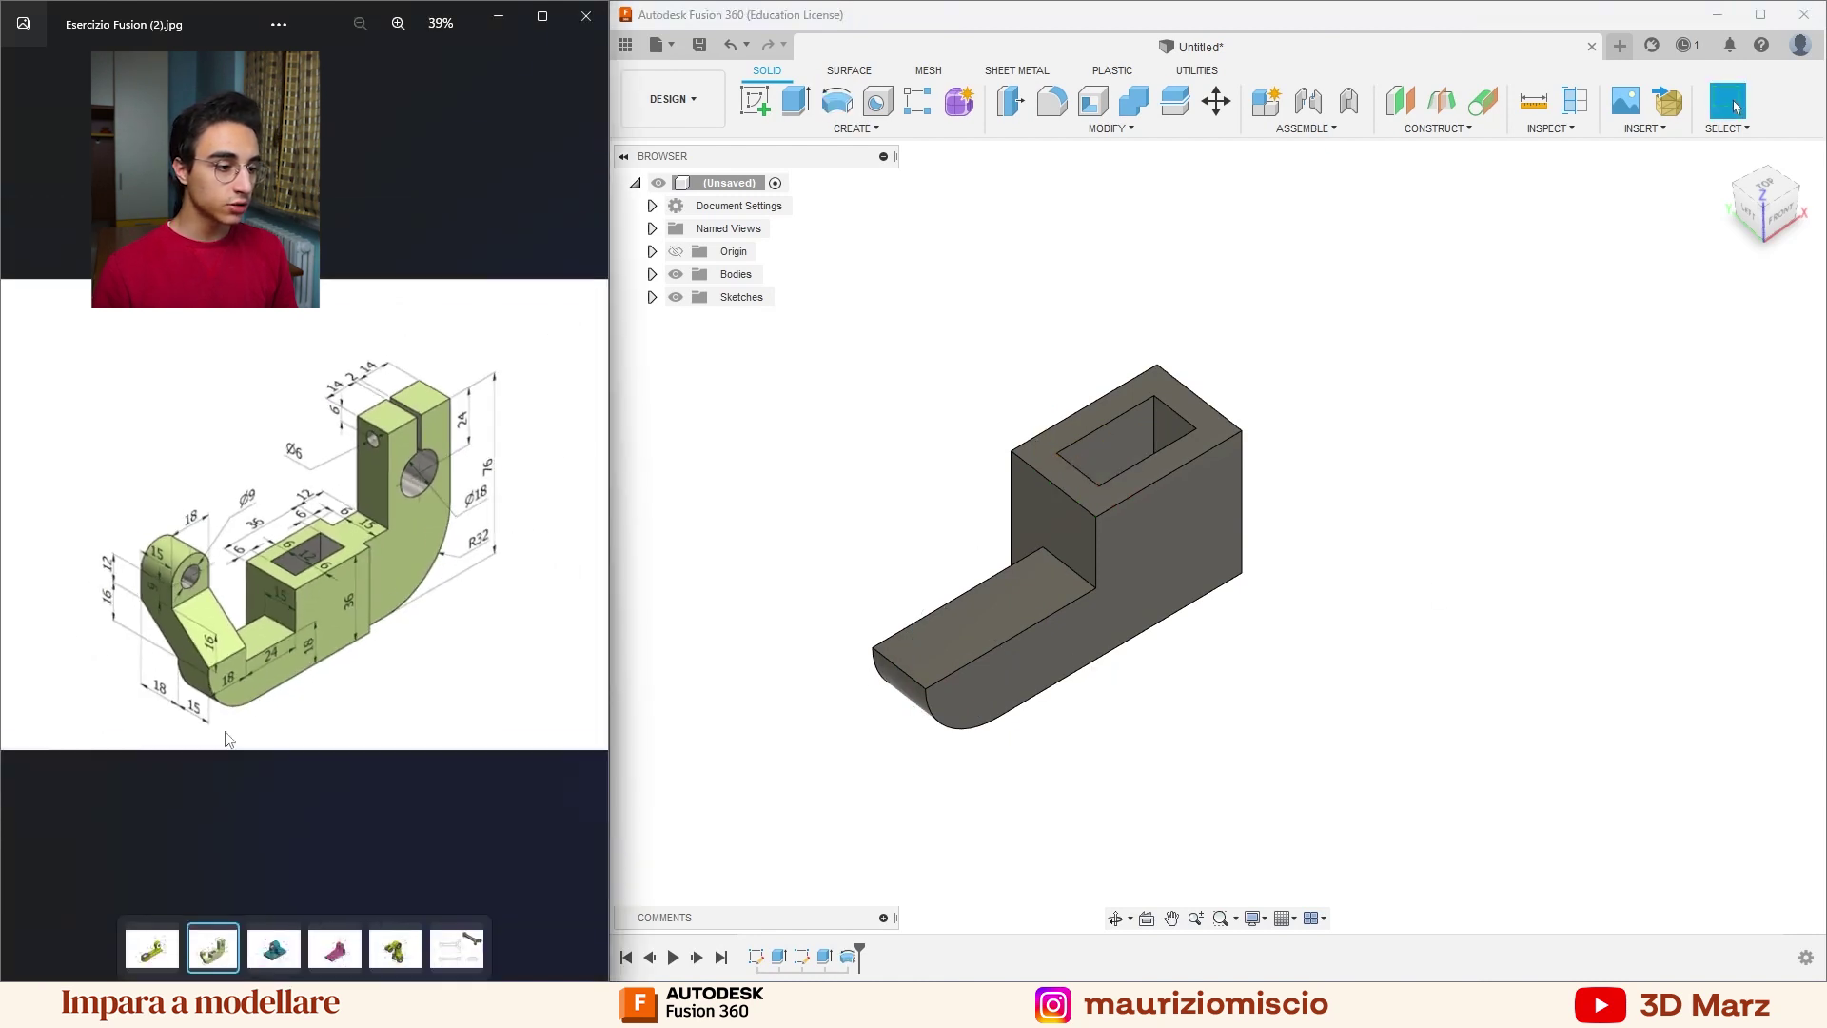
Open Calculator beside the model and compute 9 + 16 = 25.
{"action": "scroll", "coordinate": [246, 742], "scroll_direction": "up", "scroll_amount": 3}
{"action": "scroll", "coordinate": [237, 815], "scroll_direction": "up", "scroll_amount": 2}
{"action": "left_click_drag", "start_coordinate": [237, 816], "coordinate": [417, 691]}
{"action": "key", "text": "XF86Calculator"}
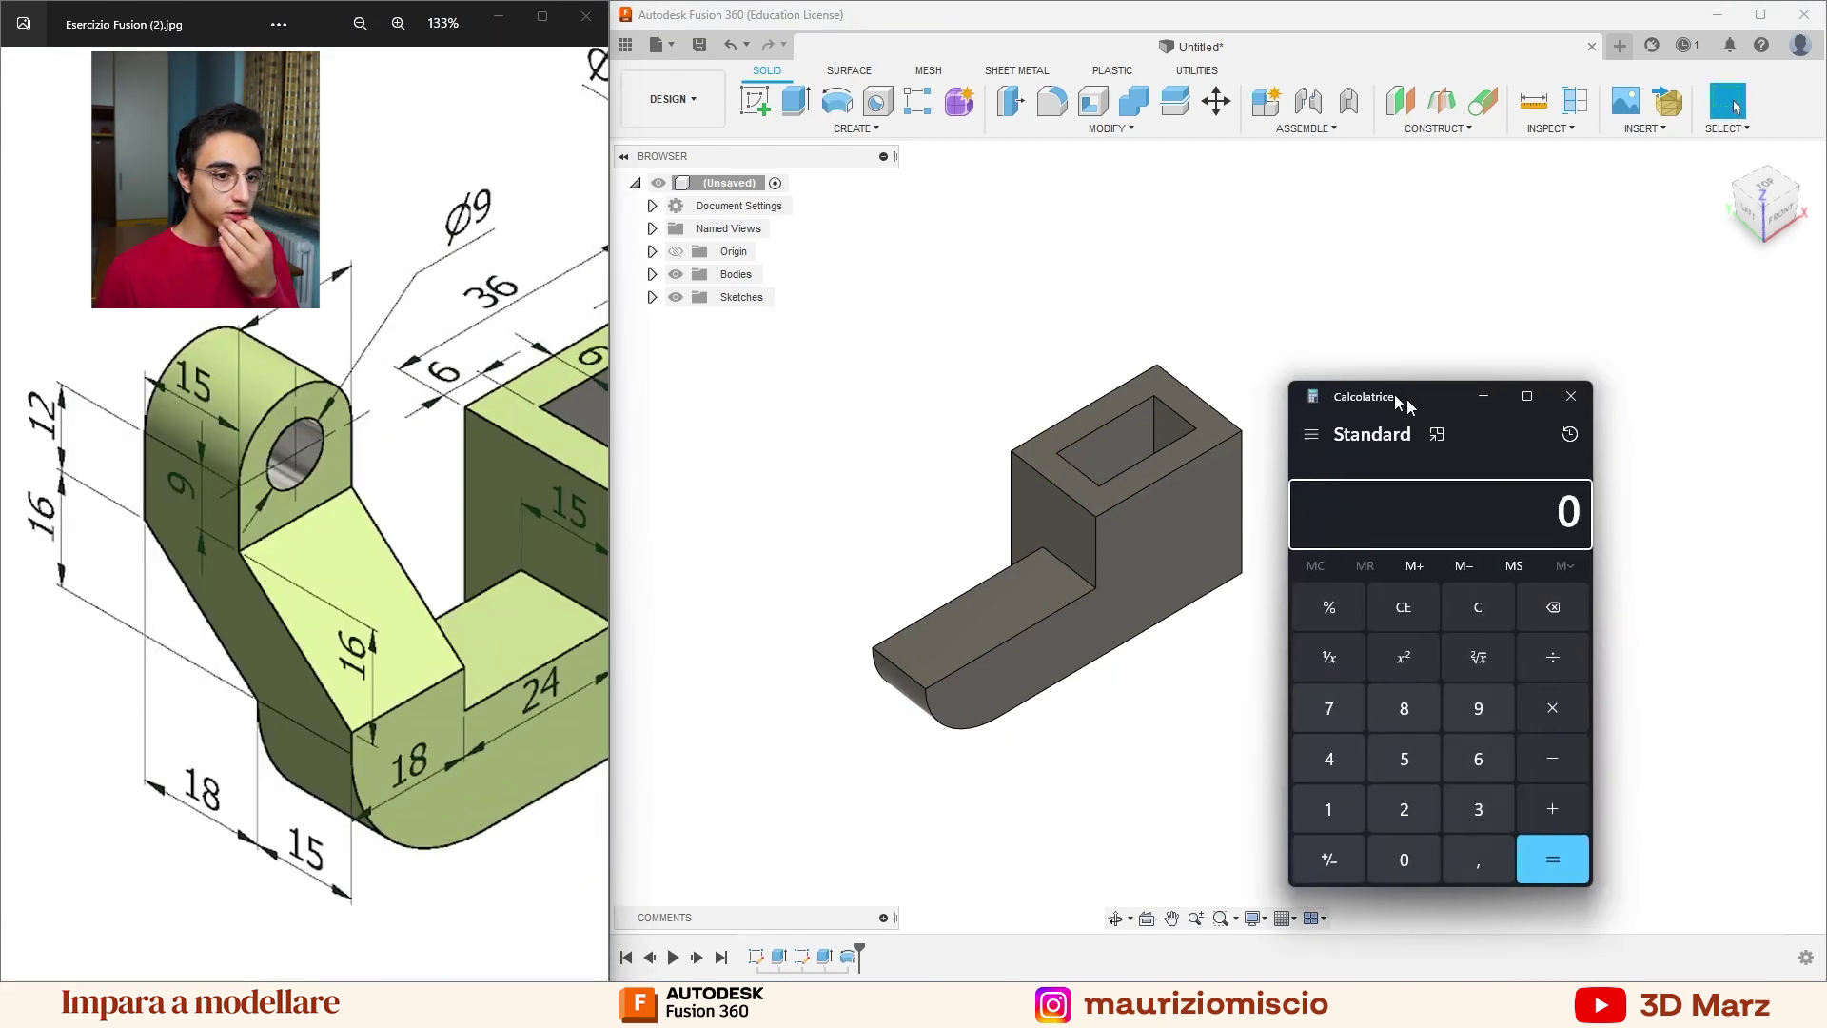
{"action": "left_click_drag", "start_coordinate": [1406, 398], "coordinate": [1369, 367]}
{"action": "type", "text": "9 + 16"}
{"action": "key", "text": "Return"}
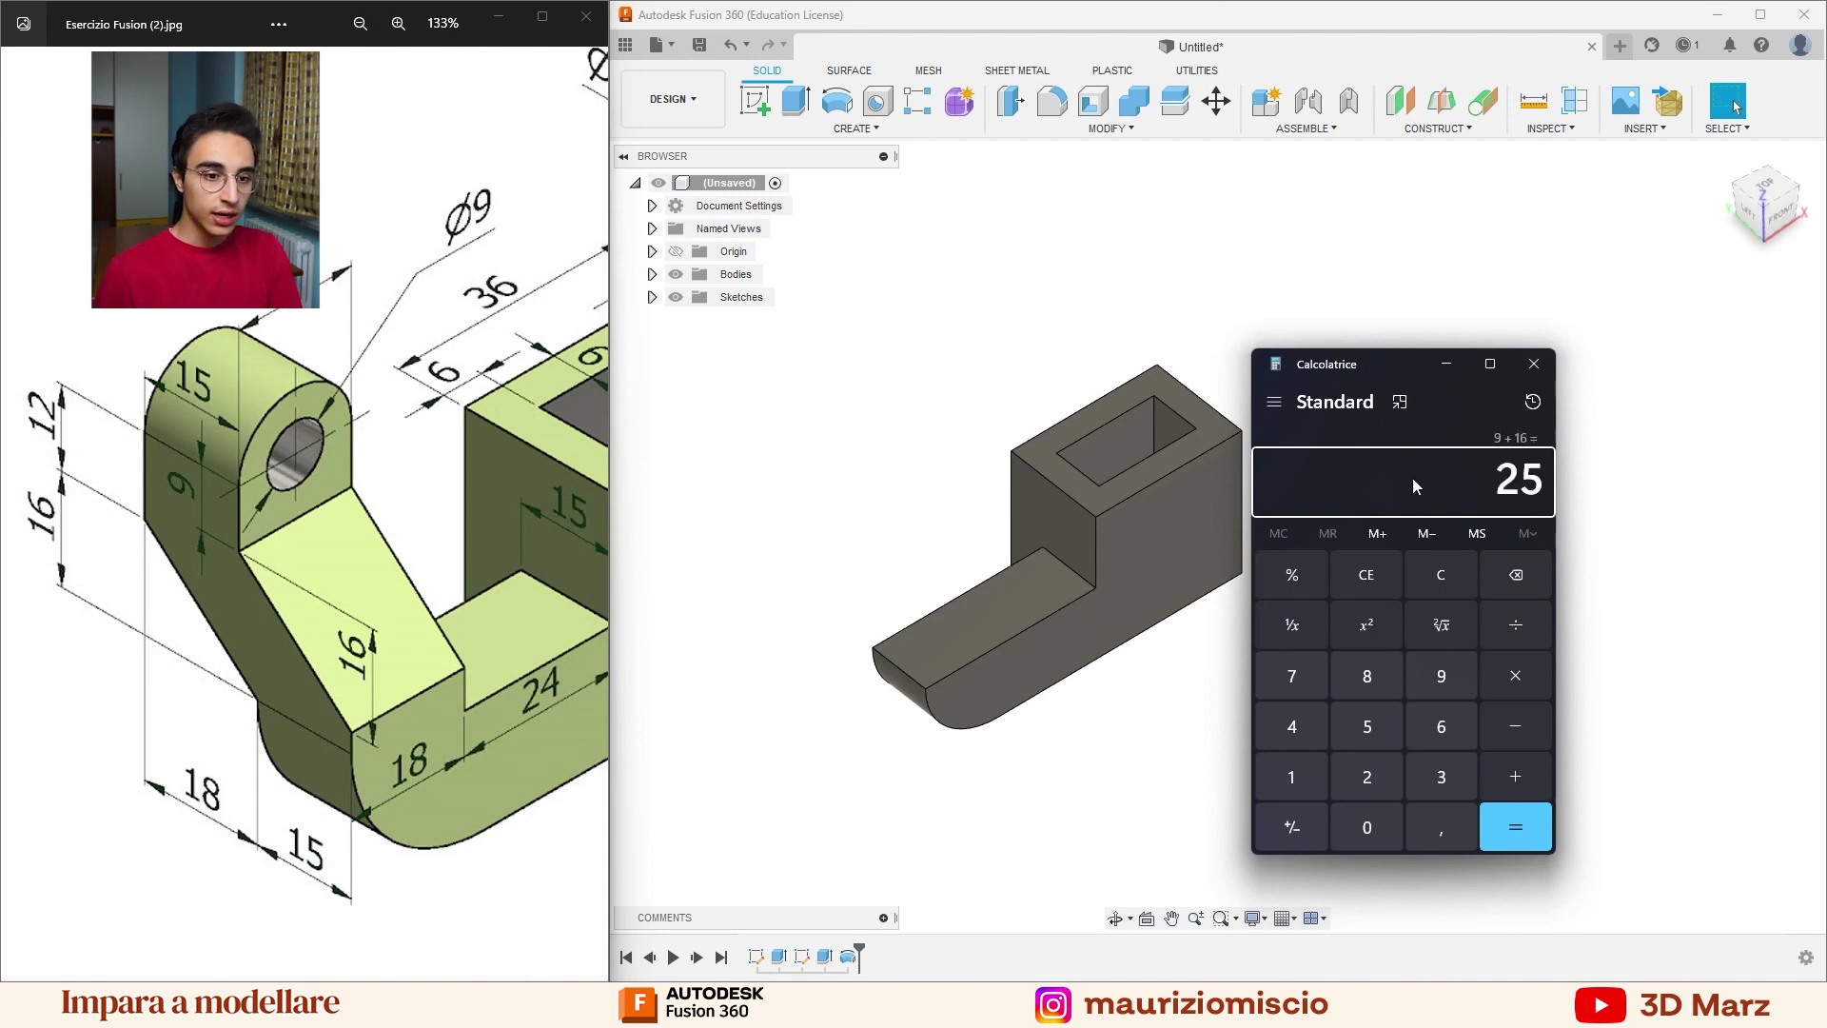
Clear the entry and compute 16 + 12 = 28.
{"action": "left_click", "coordinate": [1382, 574]}
{"action": "type", "text": "12"}
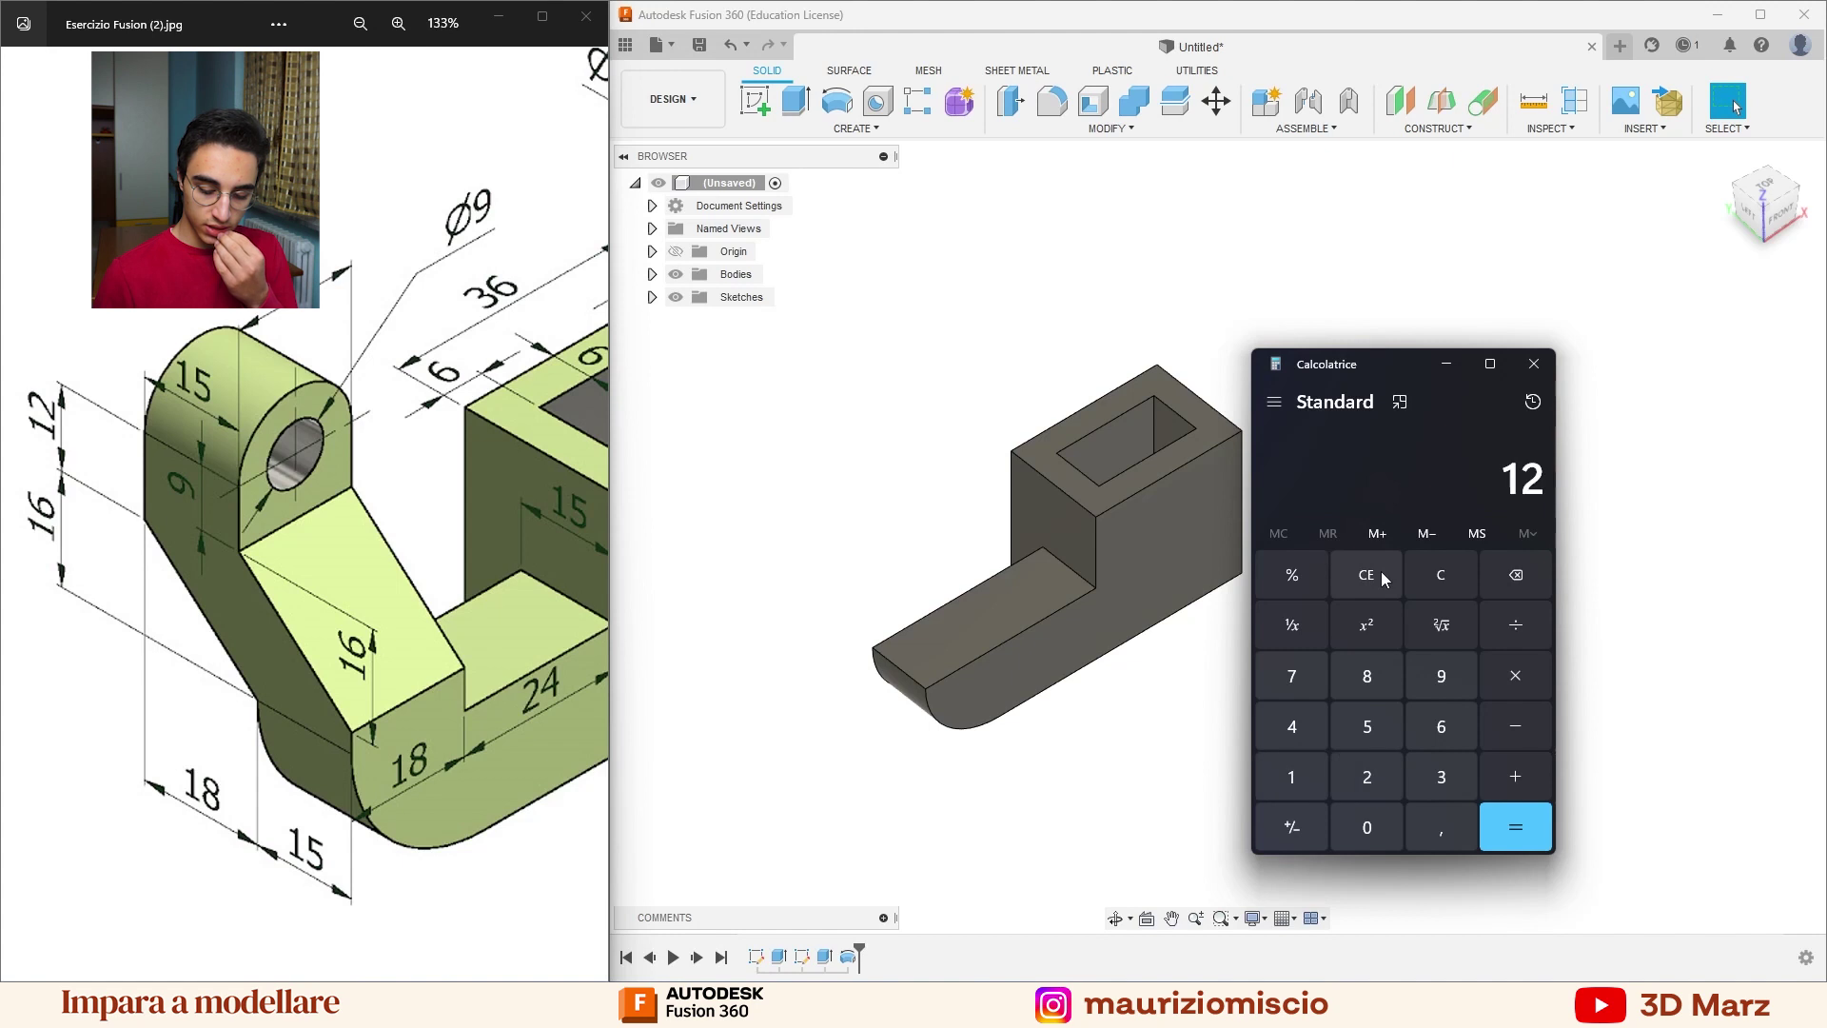
{"action": "key", "text": "BackSpace"}
{"action": "type", "text": "6 + 12"}
{"action": "key", "text": "Return"}
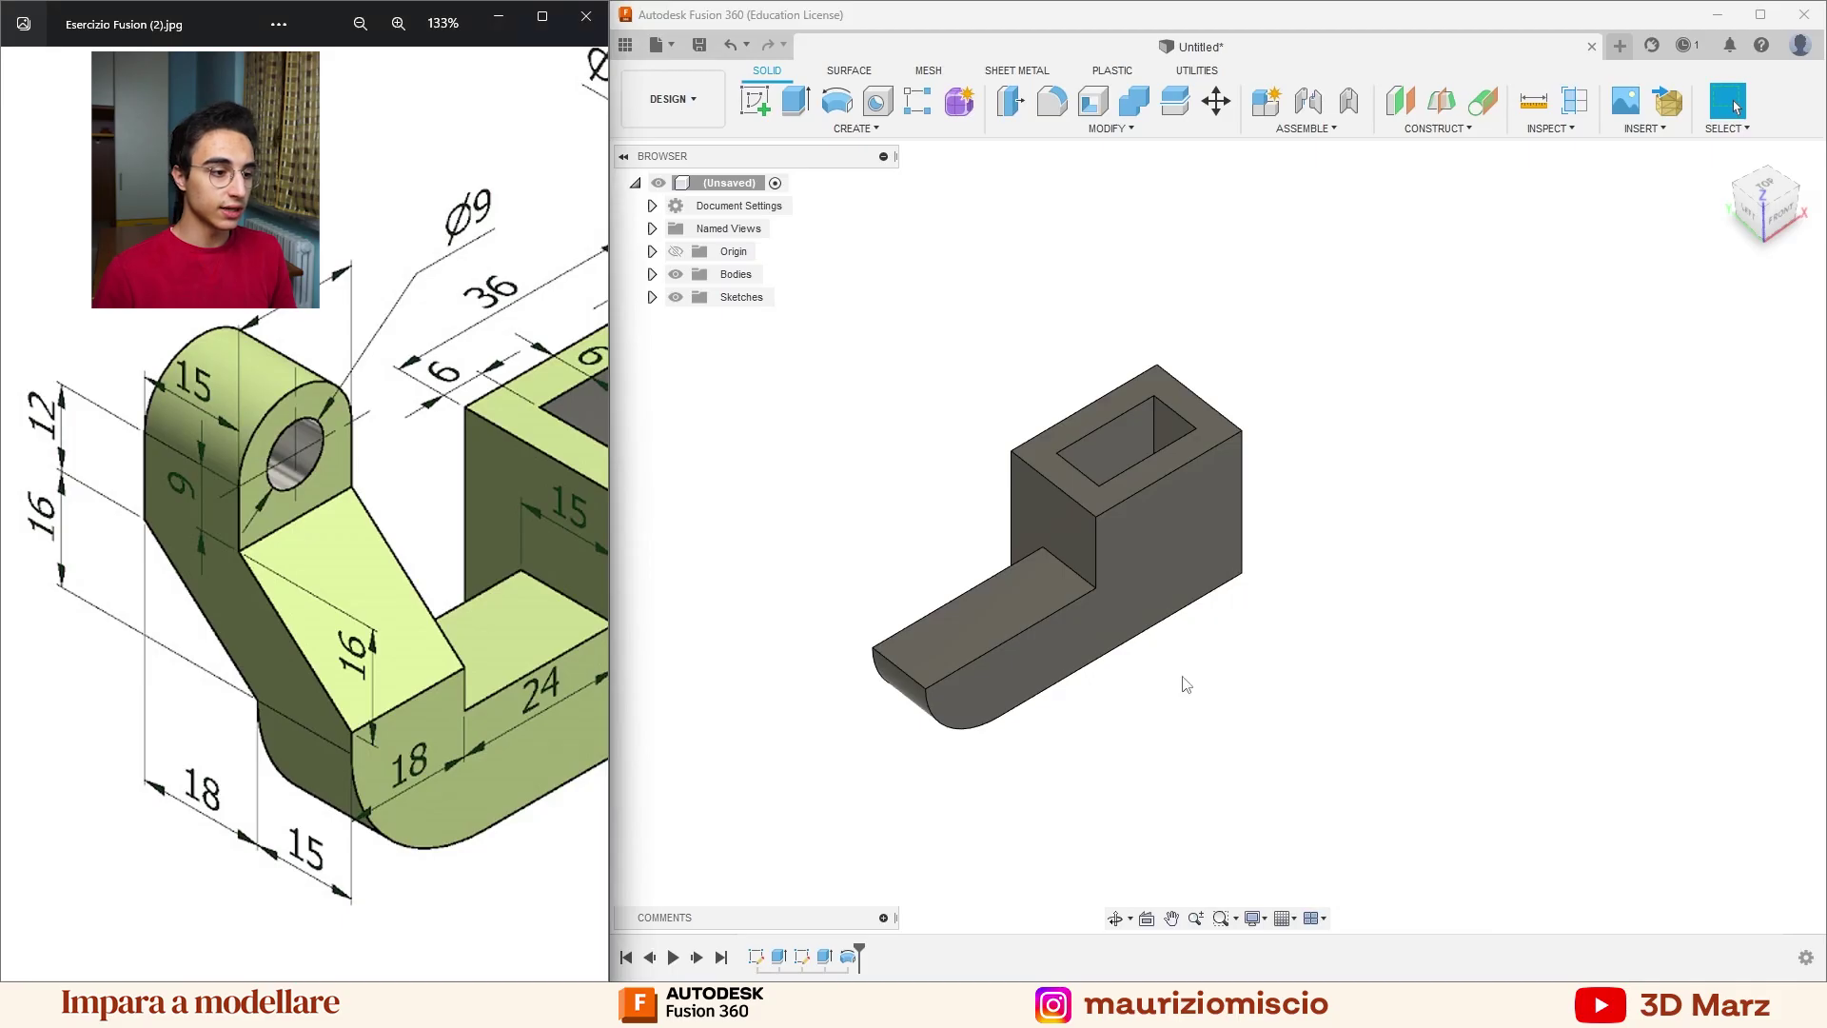
Sketch an 18 mm-wide rectangle on the arm's top face at its far end.
{"action": "left_click", "coordinate": [881, 624]}
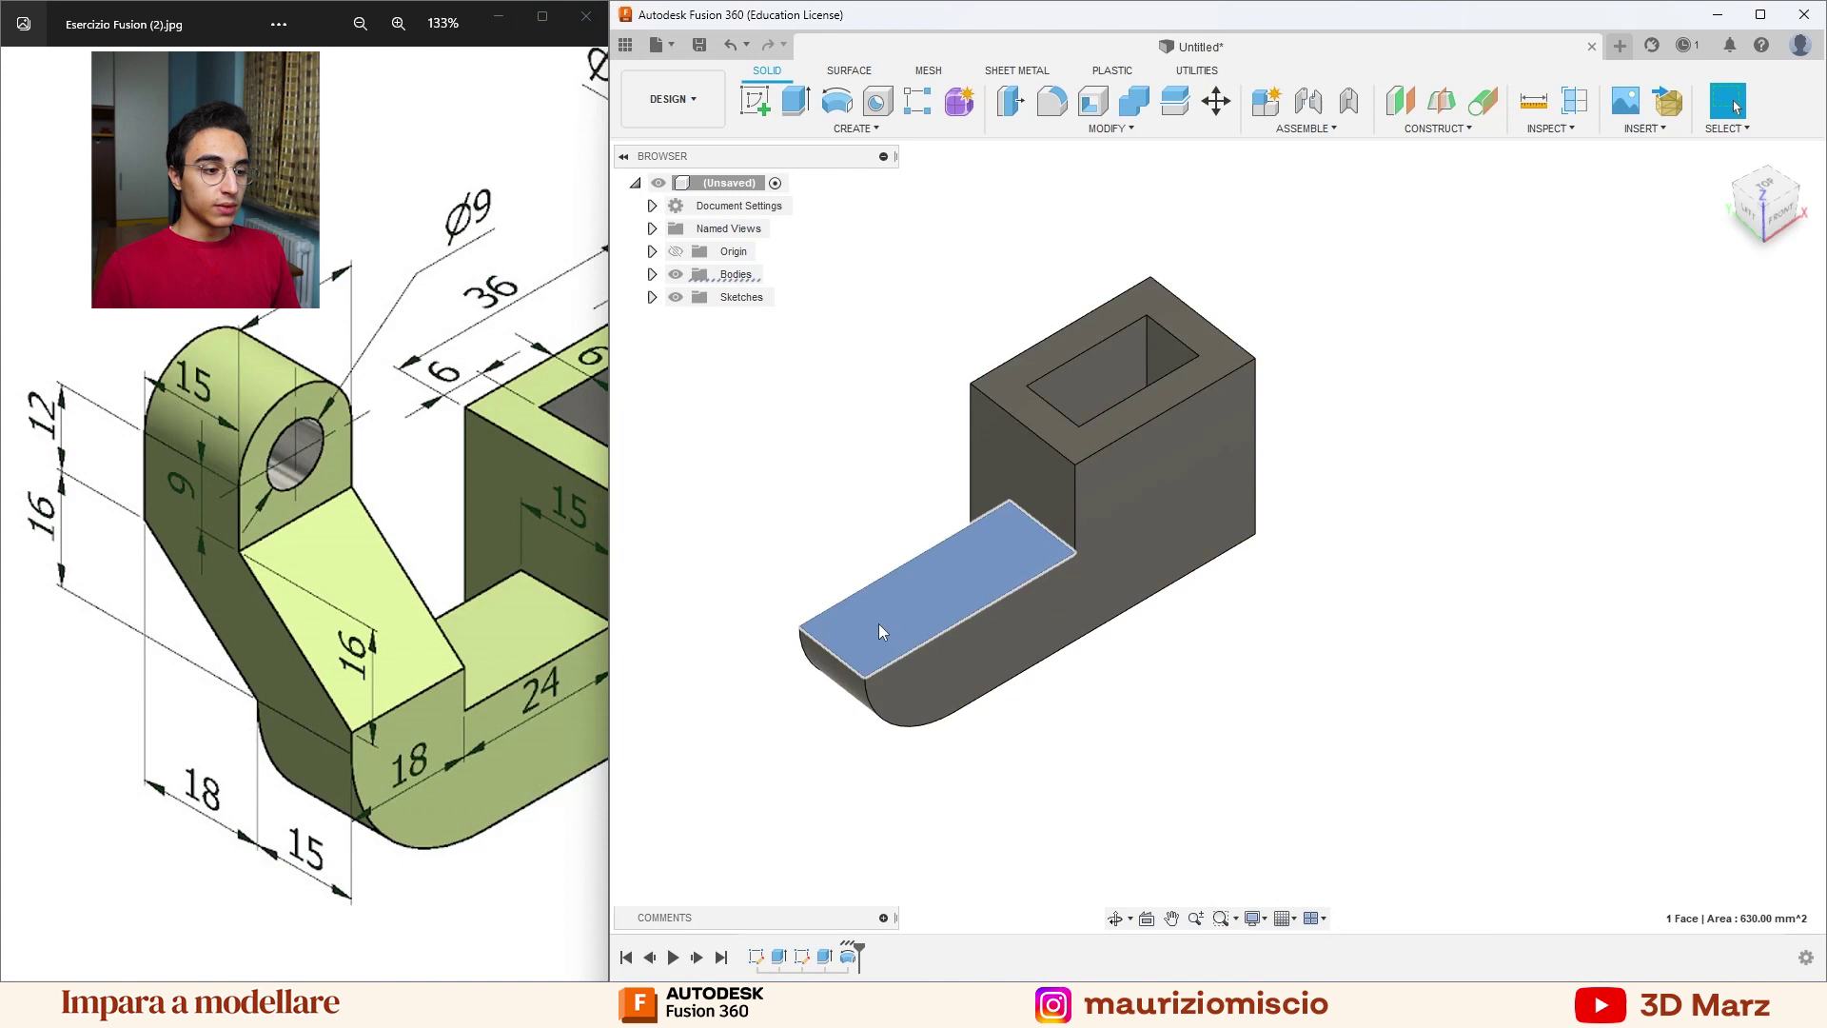
{"action": "right_click", "coordinate": [876, 622]}
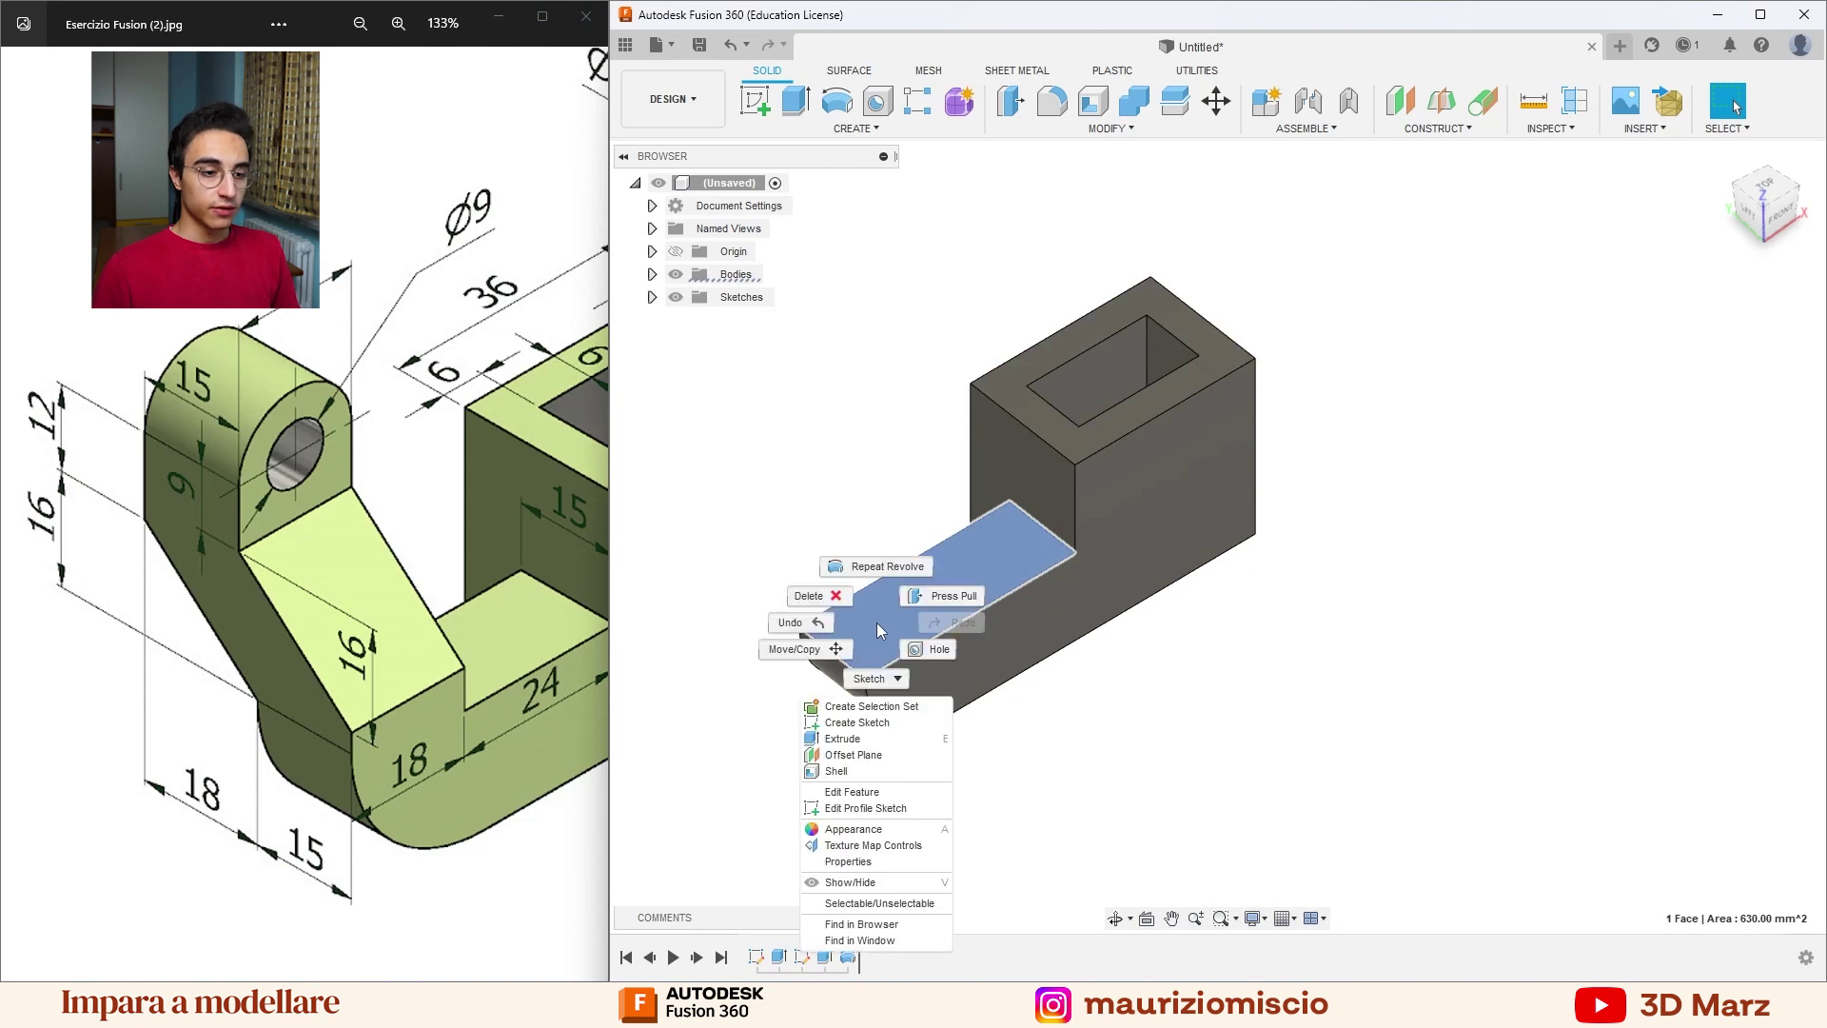
{"action": "left_click", "coordinate": [866, 725]}
{"action": "key", "text": "r"}
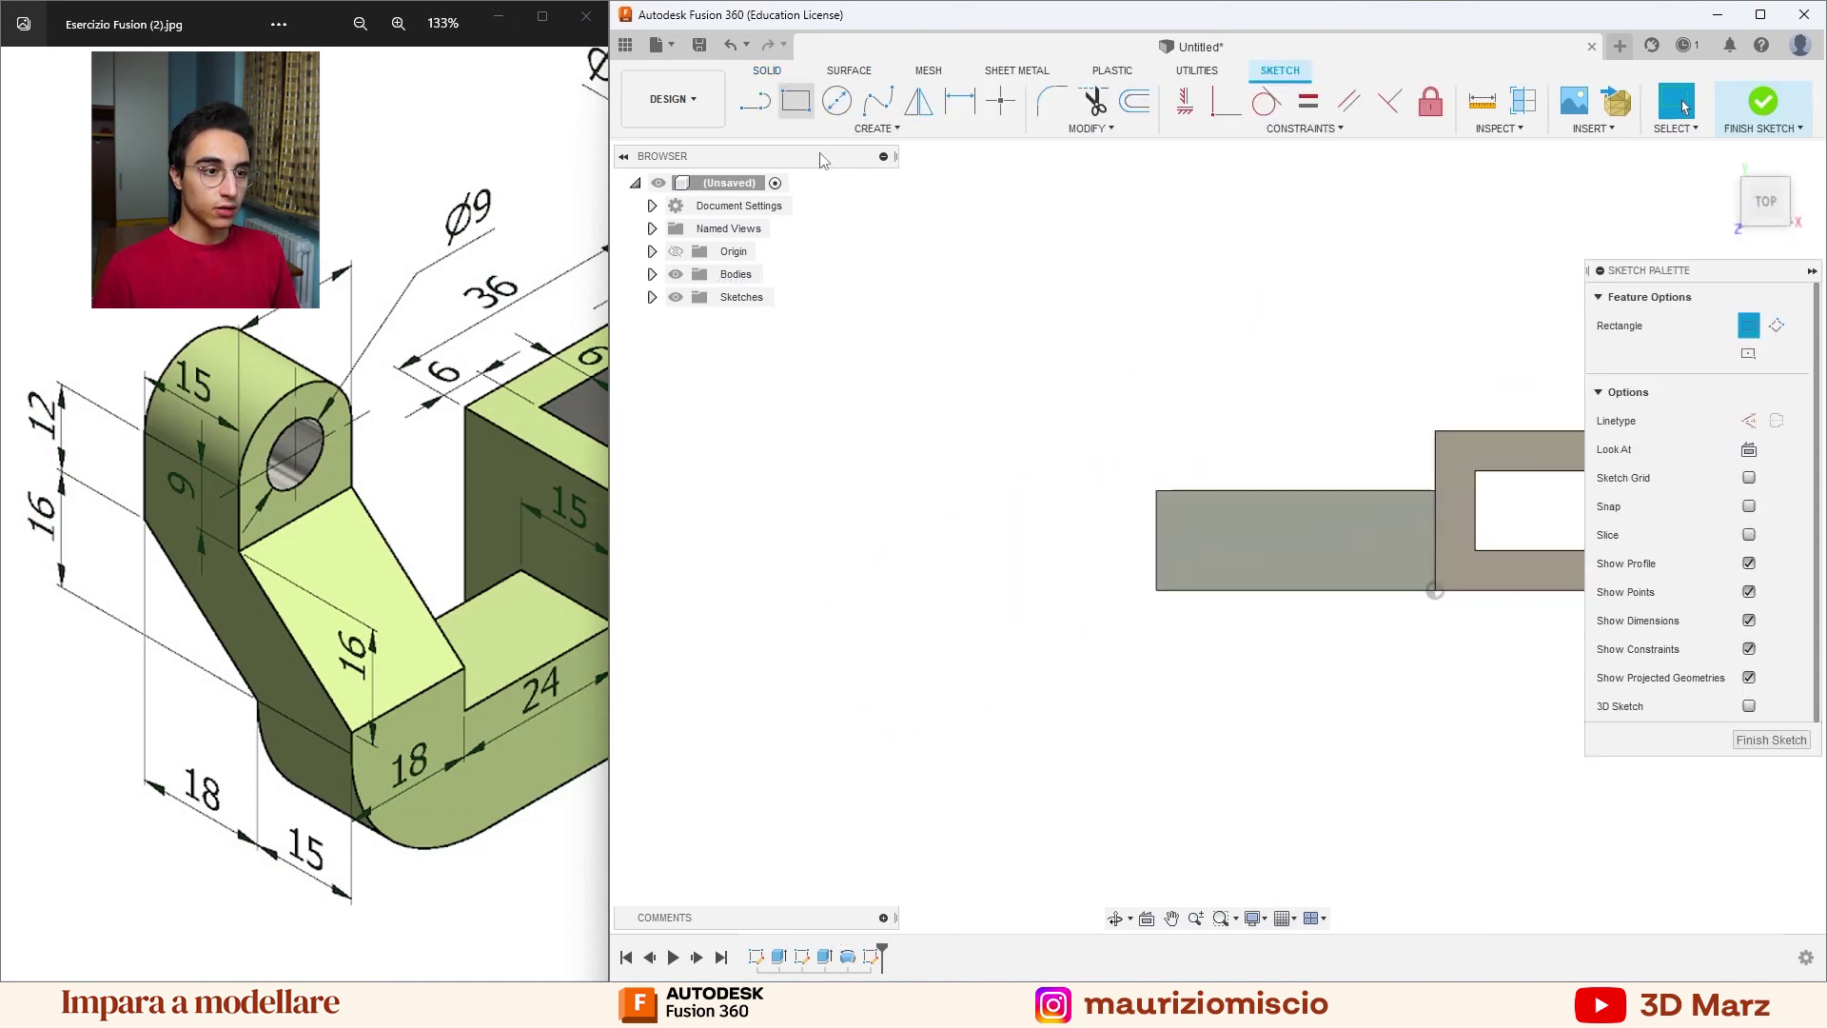
{"action": "left_click", "coordinate": [1149, 582]}
{"action": "left_click", "coordinate": [1156, 591]}
{"action": "key", "text": "Tab"}
{"action": "type", "text": "18"}
{"action": "key", "text": "Return"}
Extrude the 18 mm rectangle 6 mm upward into a raised block.
{"action": "left_click", "coordinate": [1233, 512]}
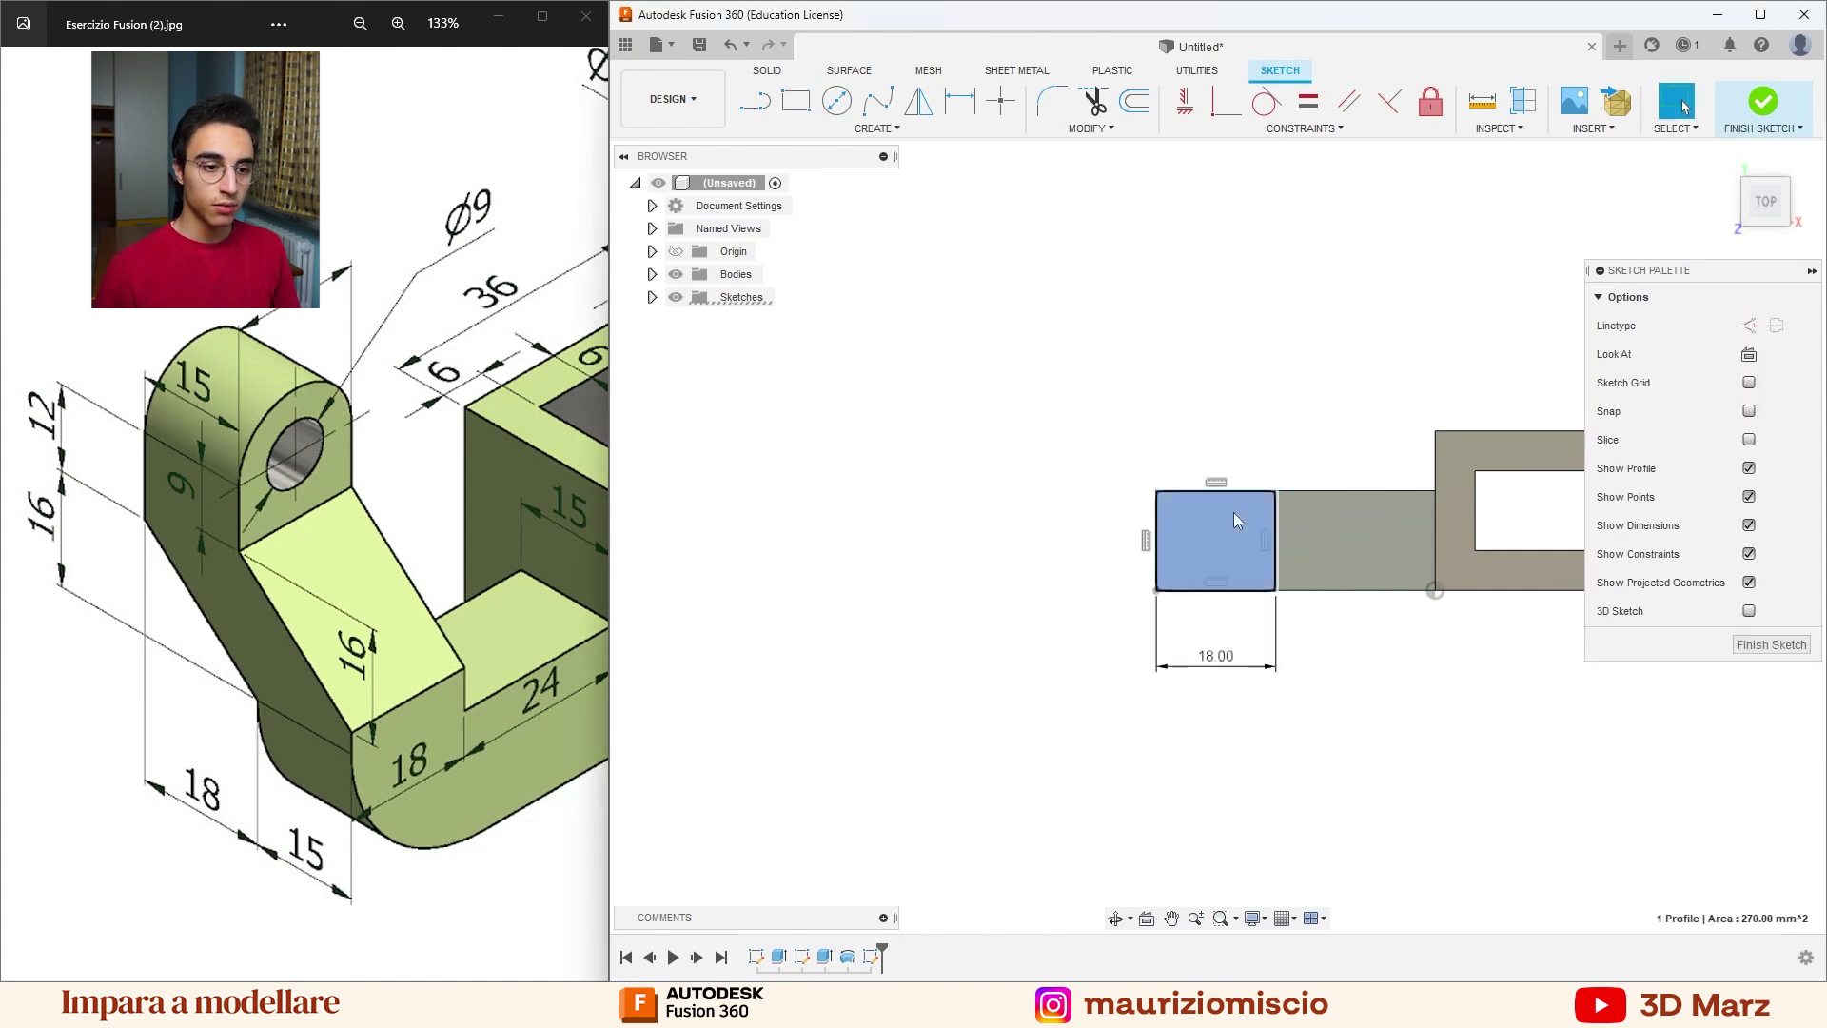
{"action": "key", "text": "e"}
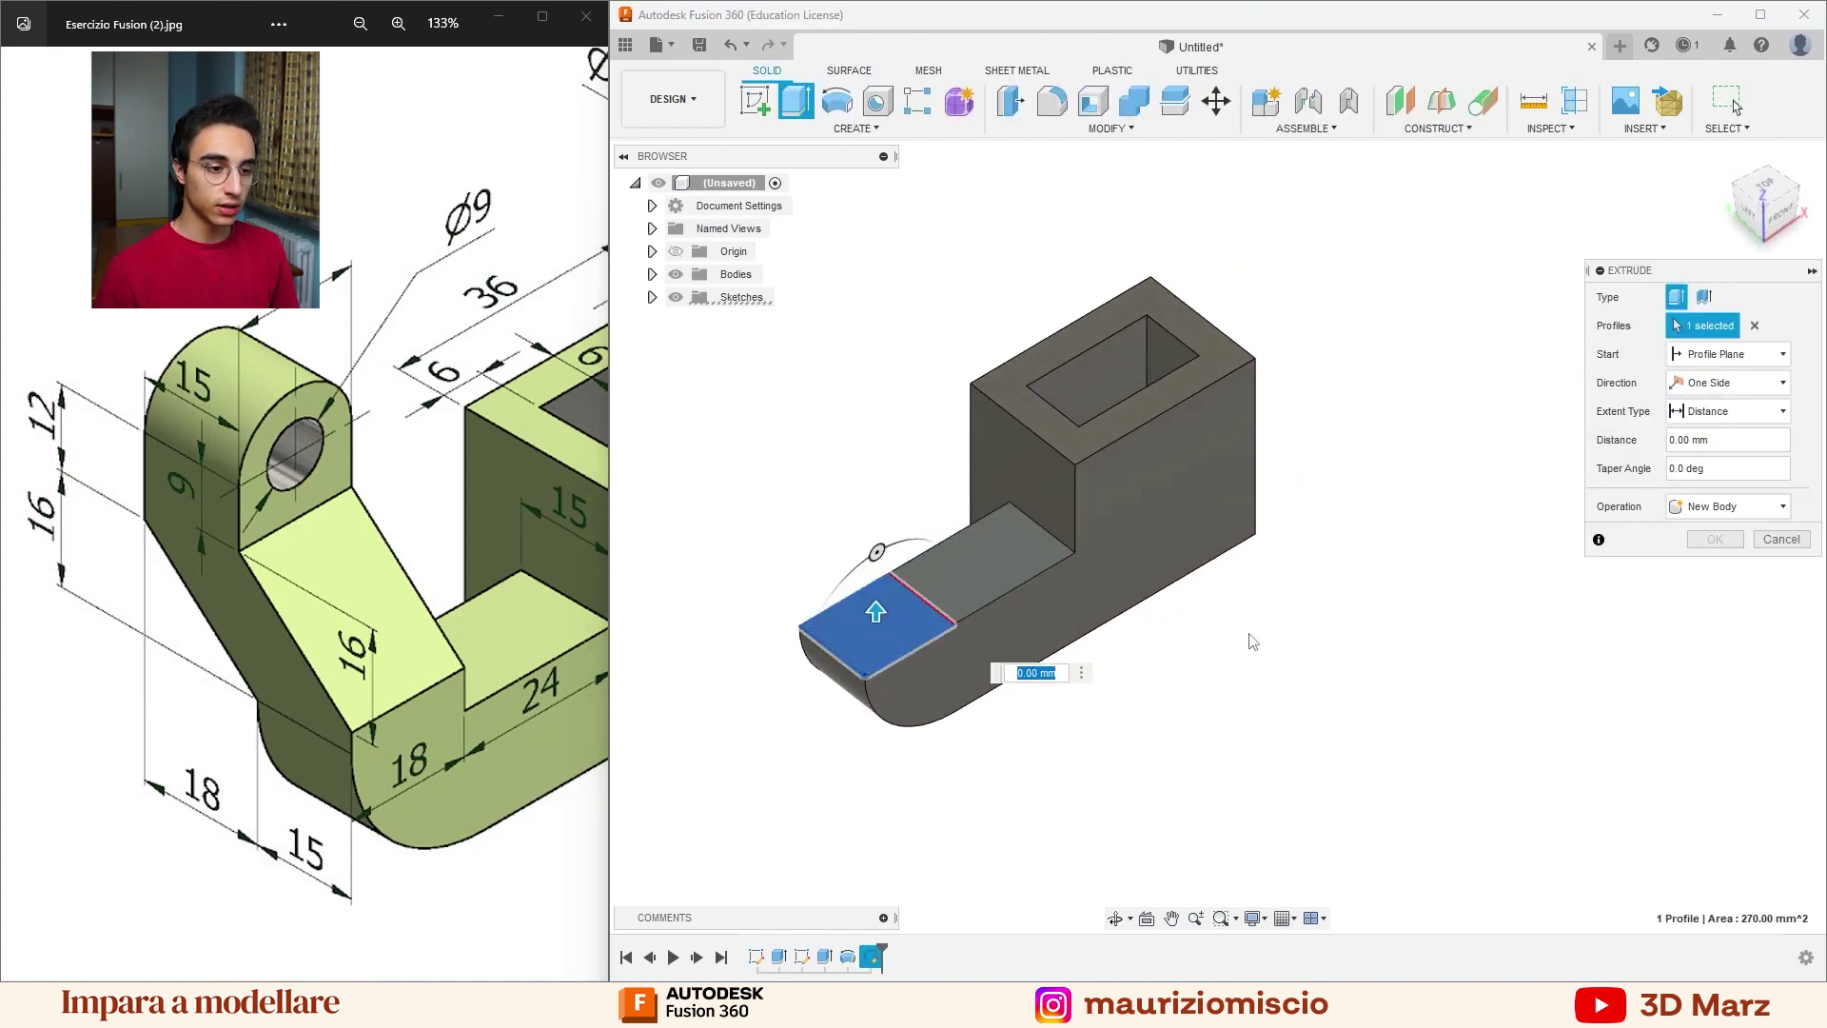
{"action": "type", "text": "6"}
{"action": "key", "text": "Return"}
{"action": "middle_click_drag", "start_coordinate": [1252, 644], "coordinate": [1392, 320], "text": "shift"}
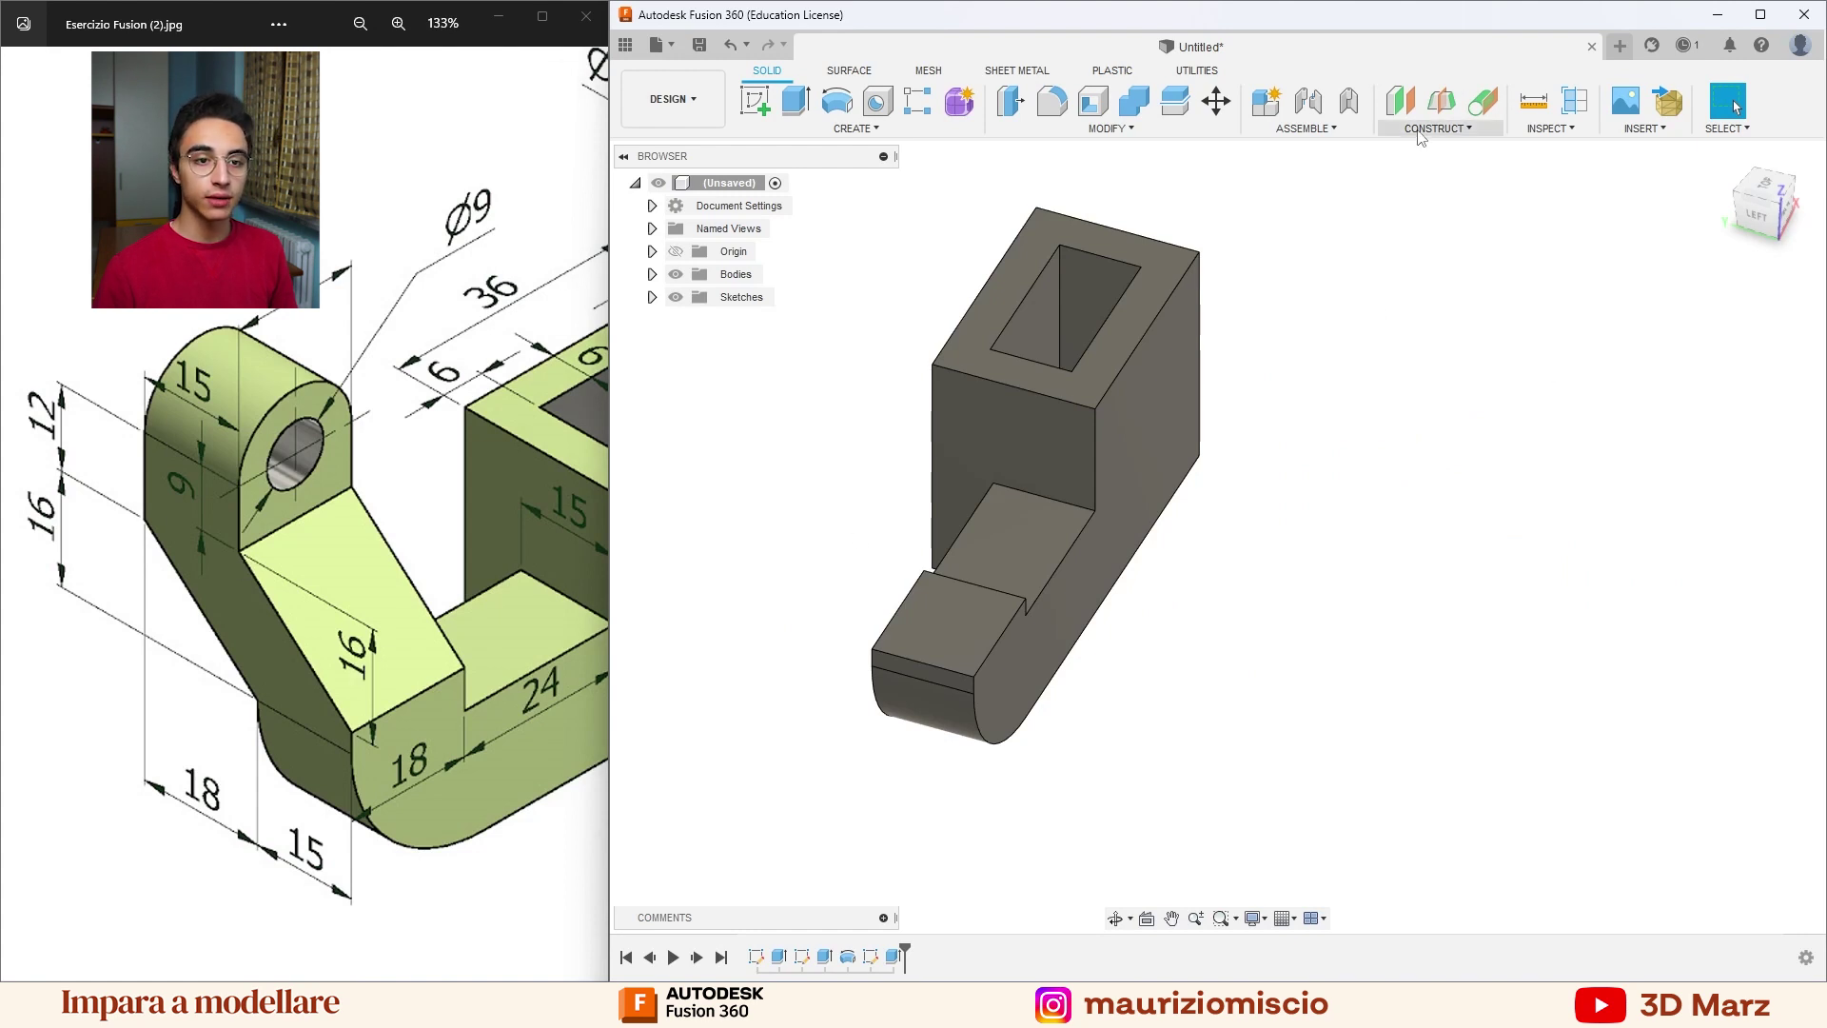
Create a construction plane offset 16 mm above the raised block's top face.
{"action": "left_click", "coordinate": [1400, 100]}
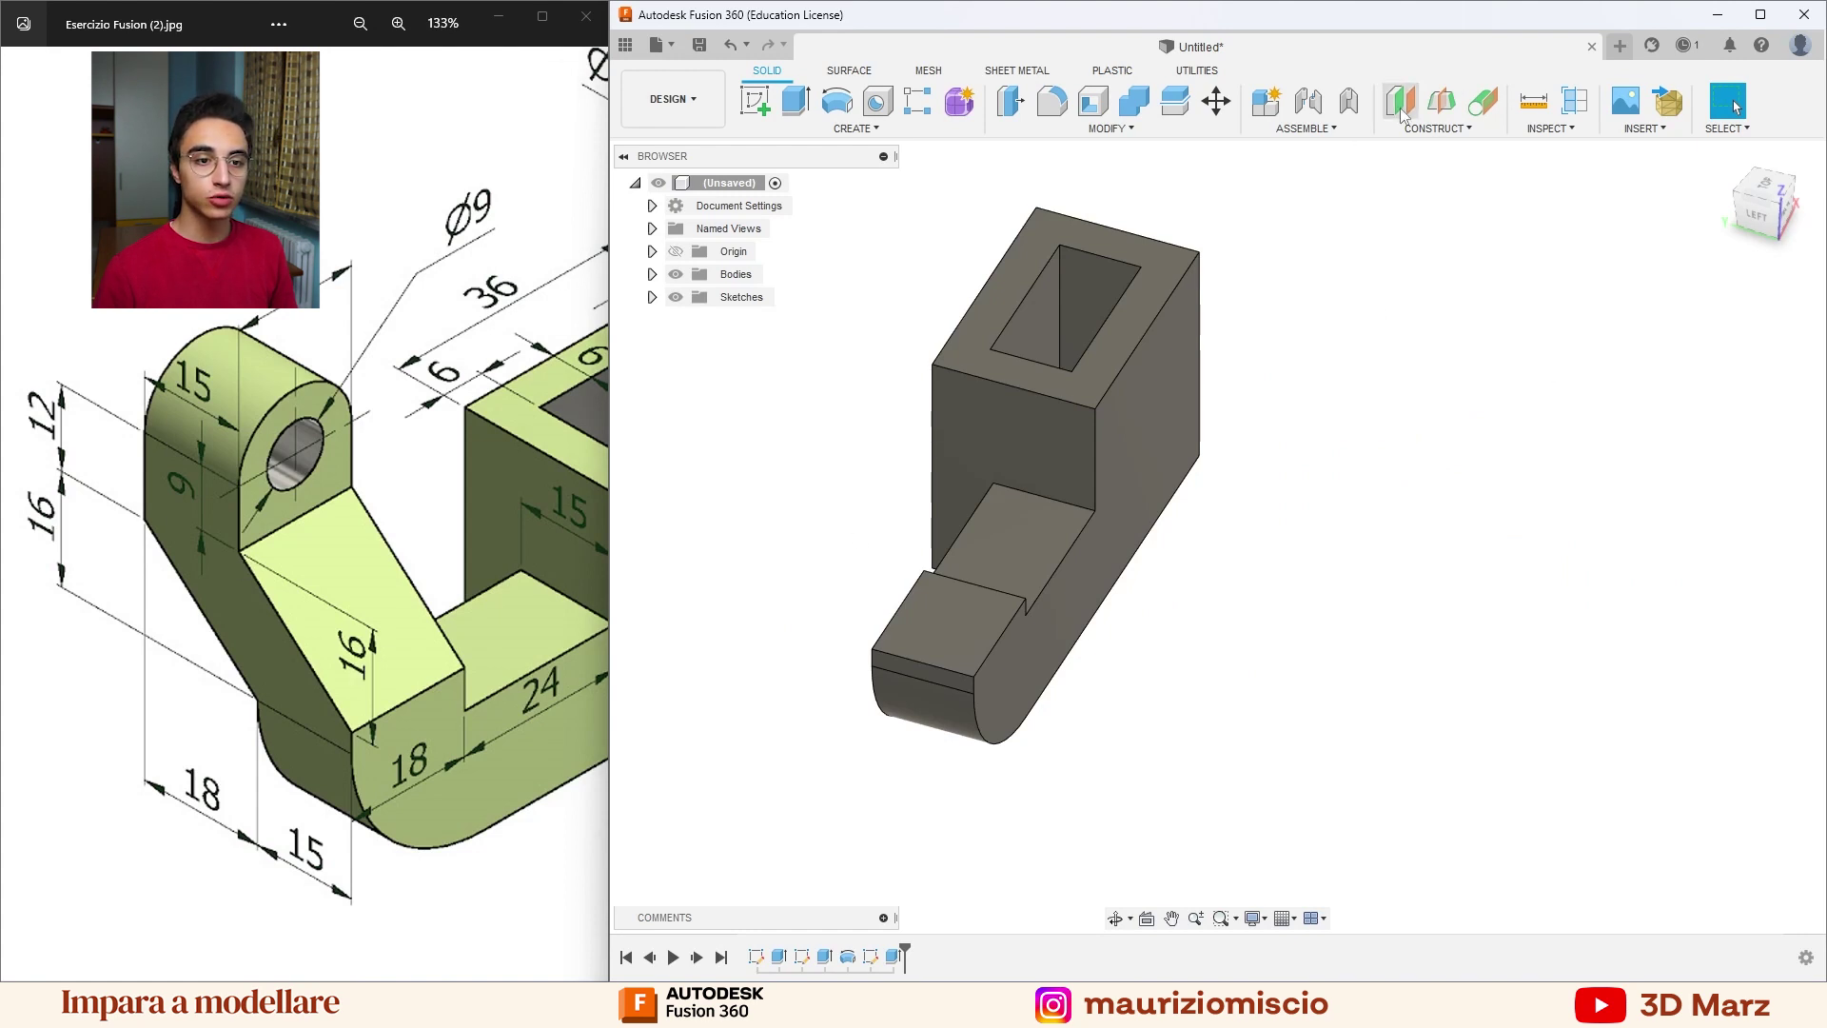
{"action": "left_click", "coordinate": [947, 611]}
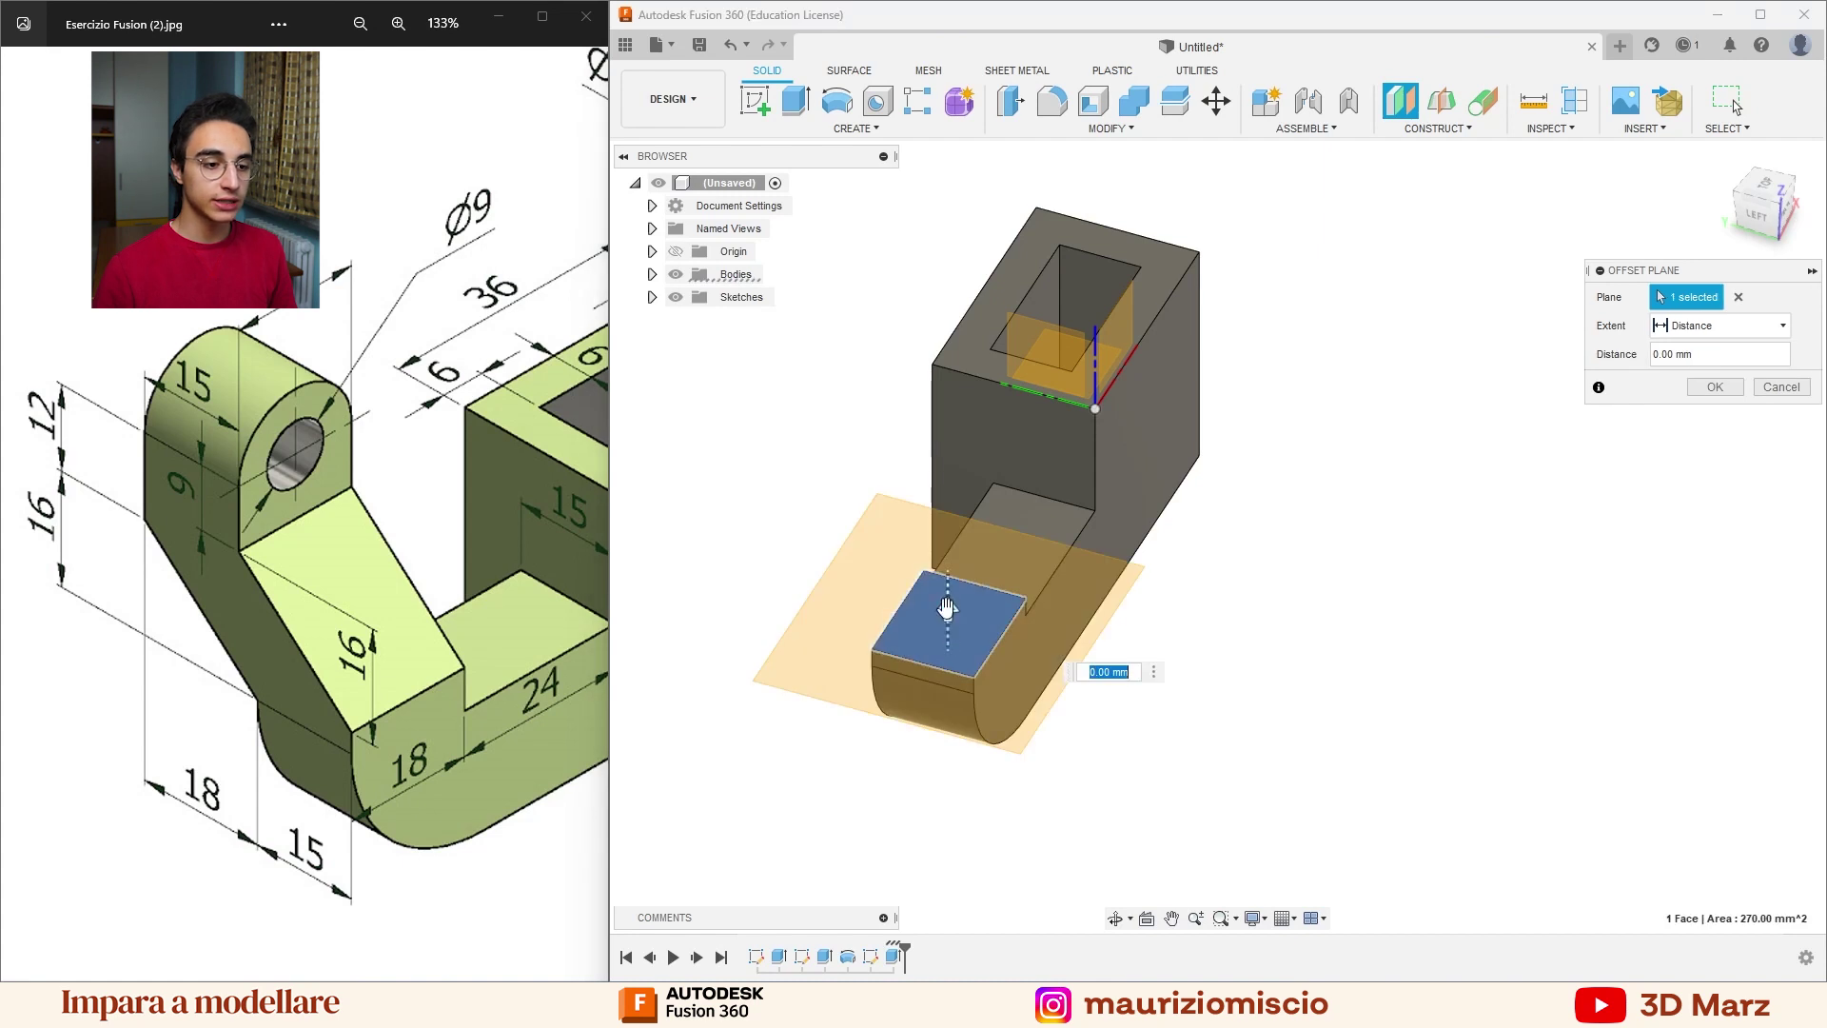
{"action": "left_click_drag", "start_coordinate": [947, 609], "coordinate": [933, 468]}
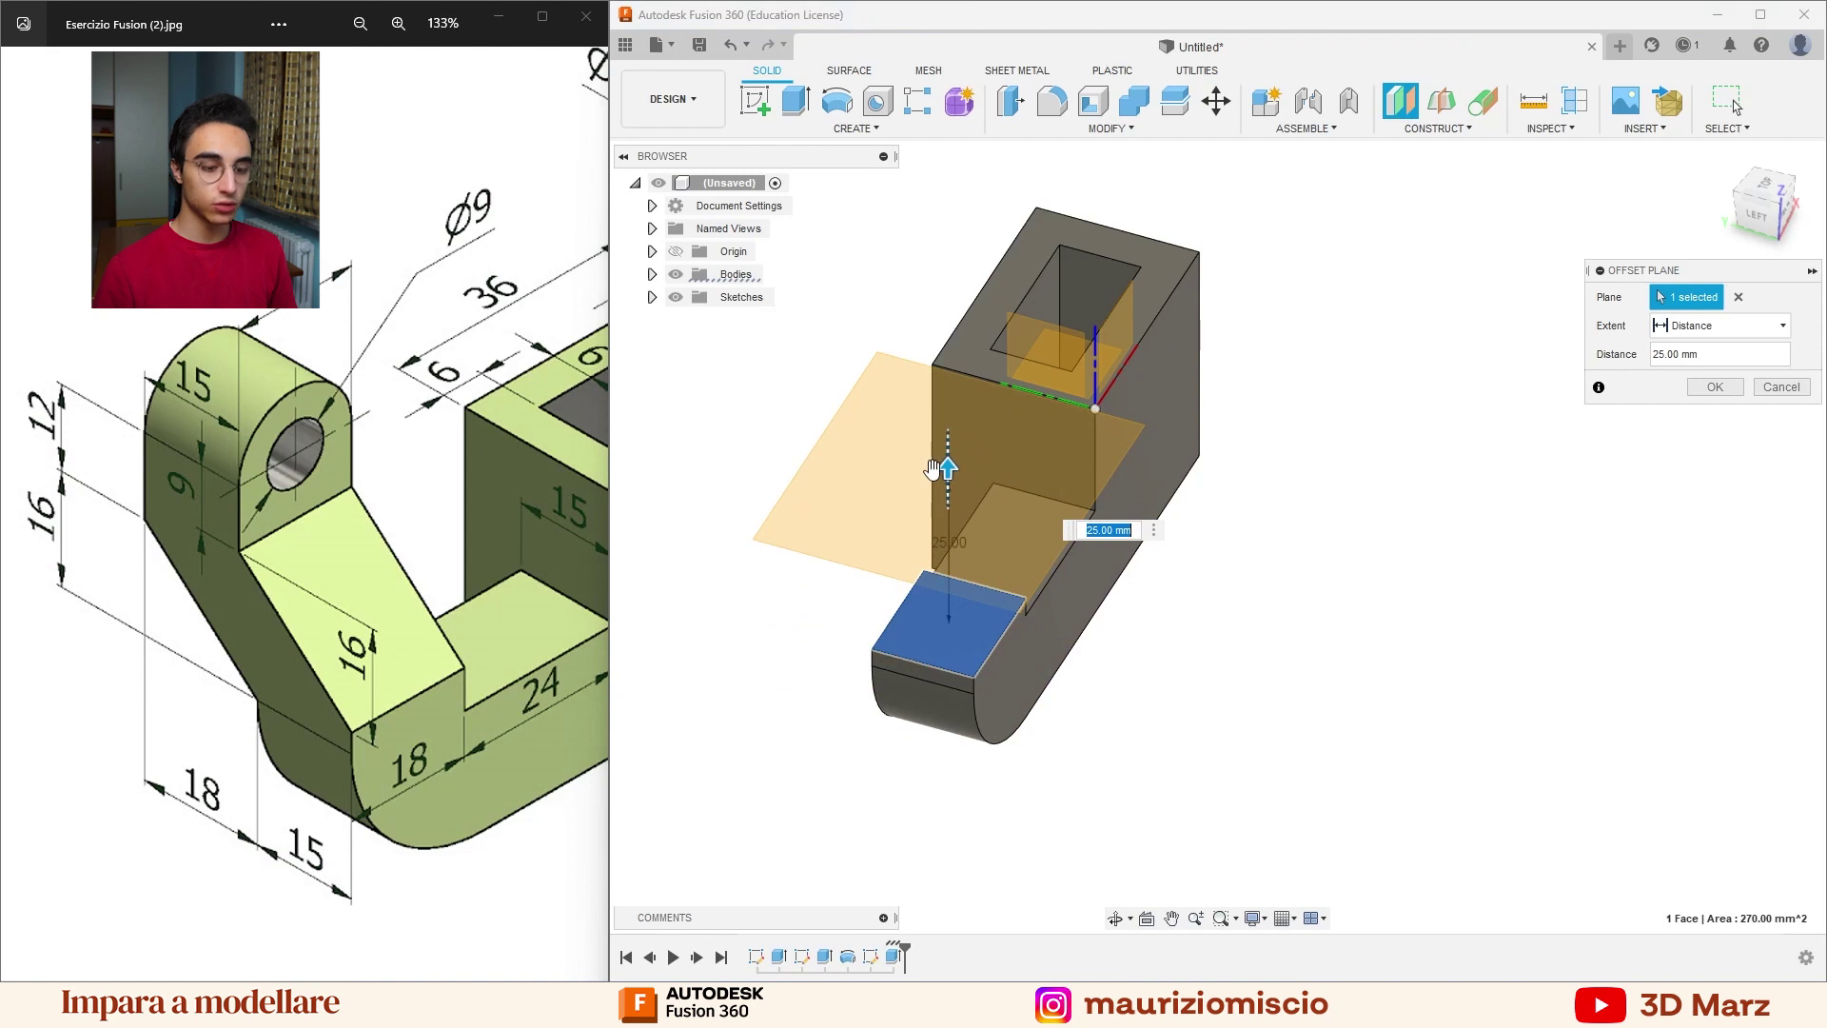
{"action": "key", "text": "Return"}
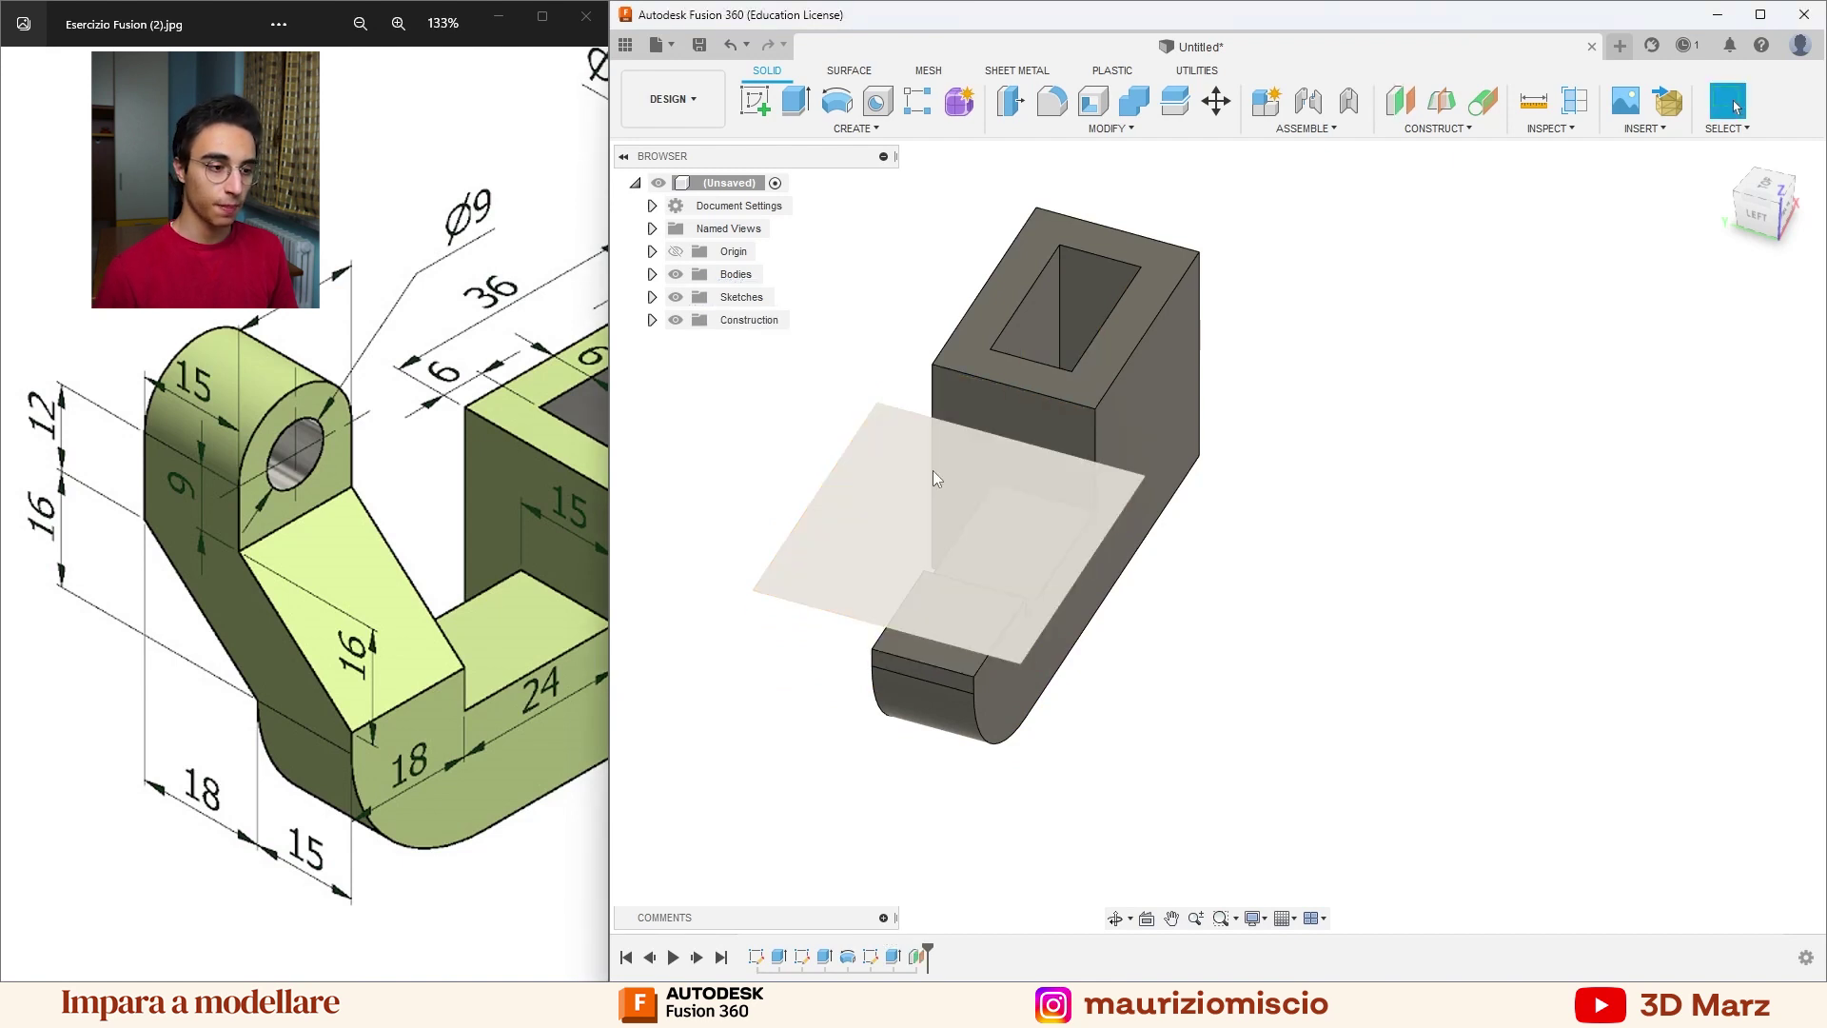
Sketch on the offset plane and project the left square face into it.
{"action": "right_click", "coordinate": [895, 472]}
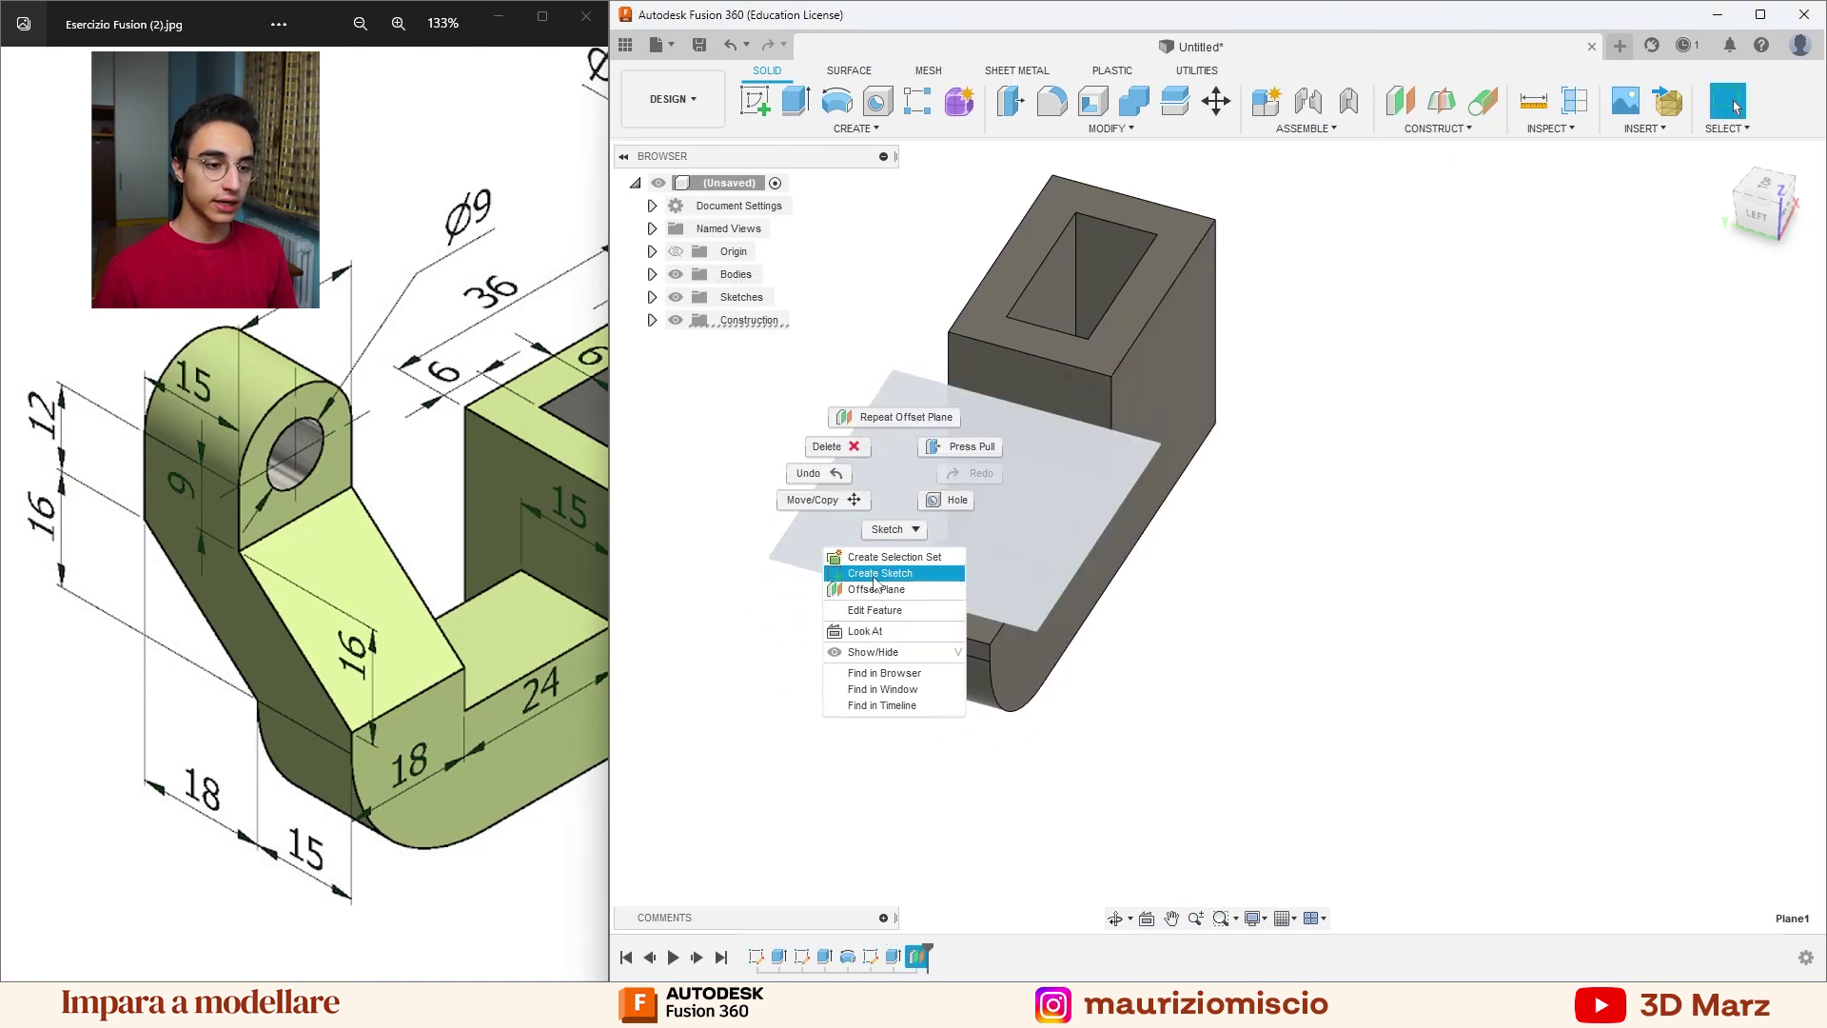
{"action": "left_click", "coordinate": [877, 581]}
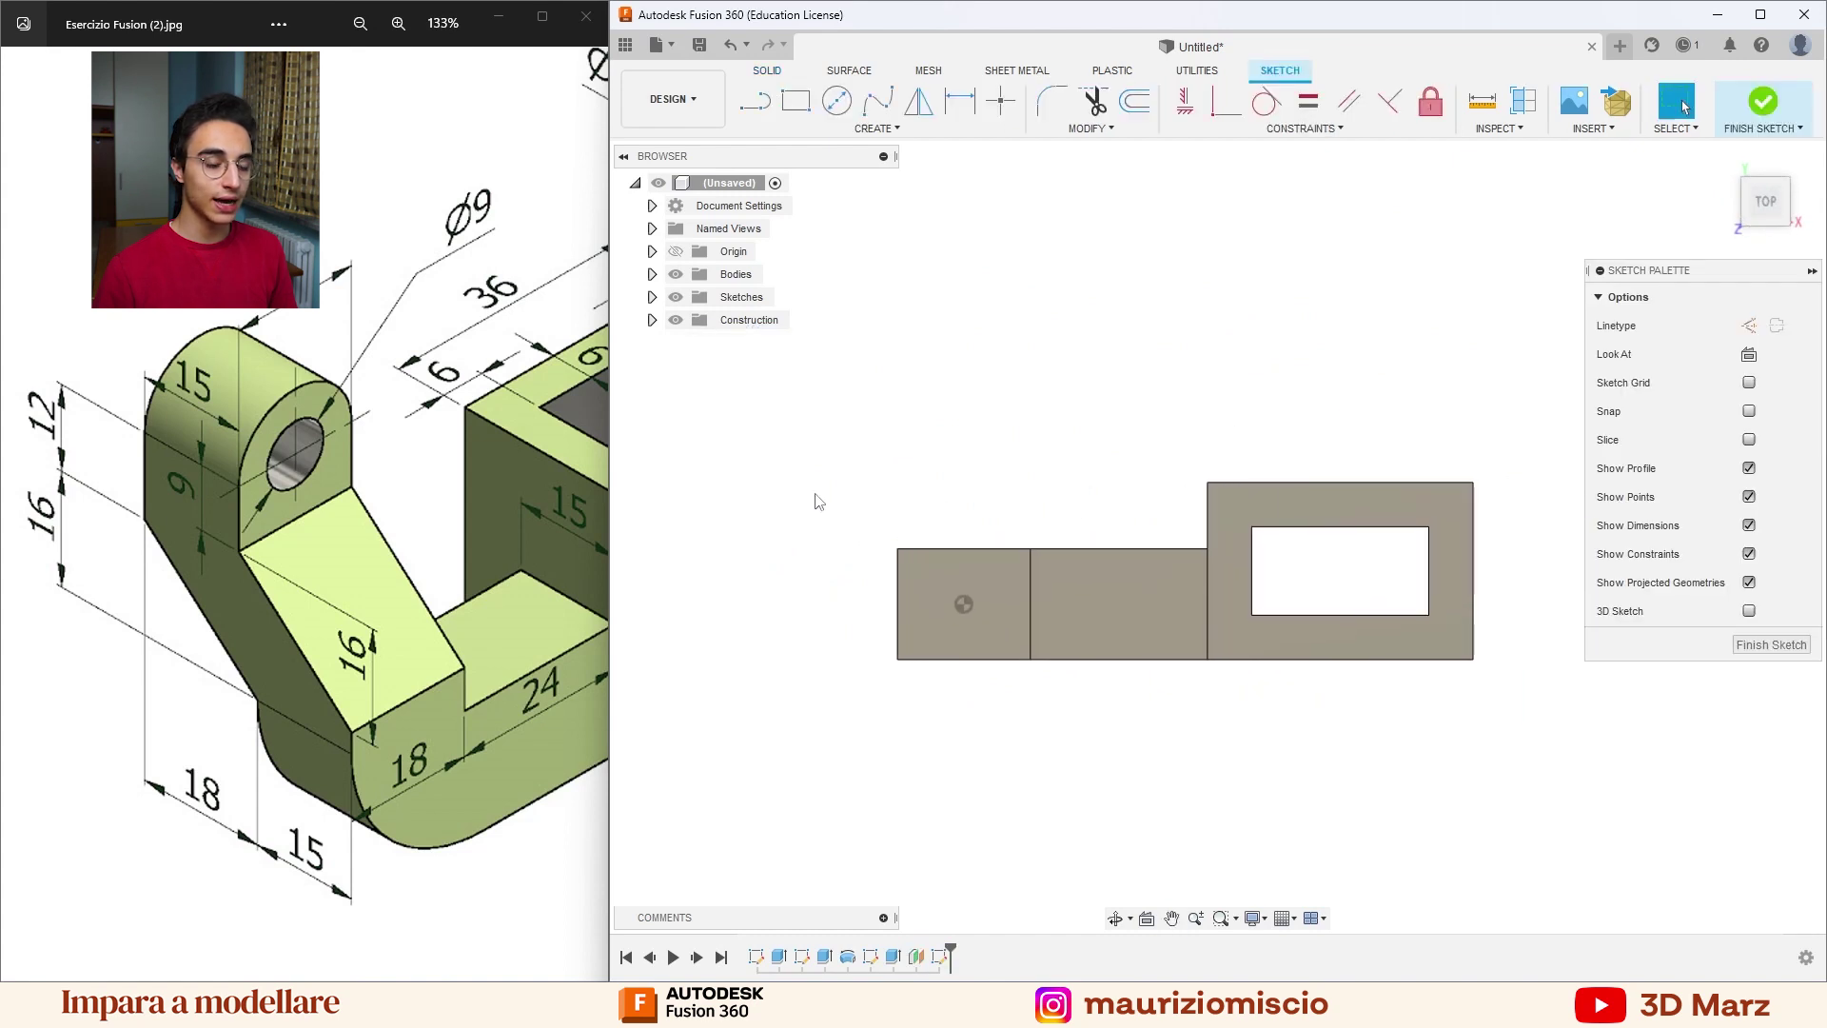
{"action": "key", "text": "p"}
{"action": "left_click", "coordinate": [931, 621]}
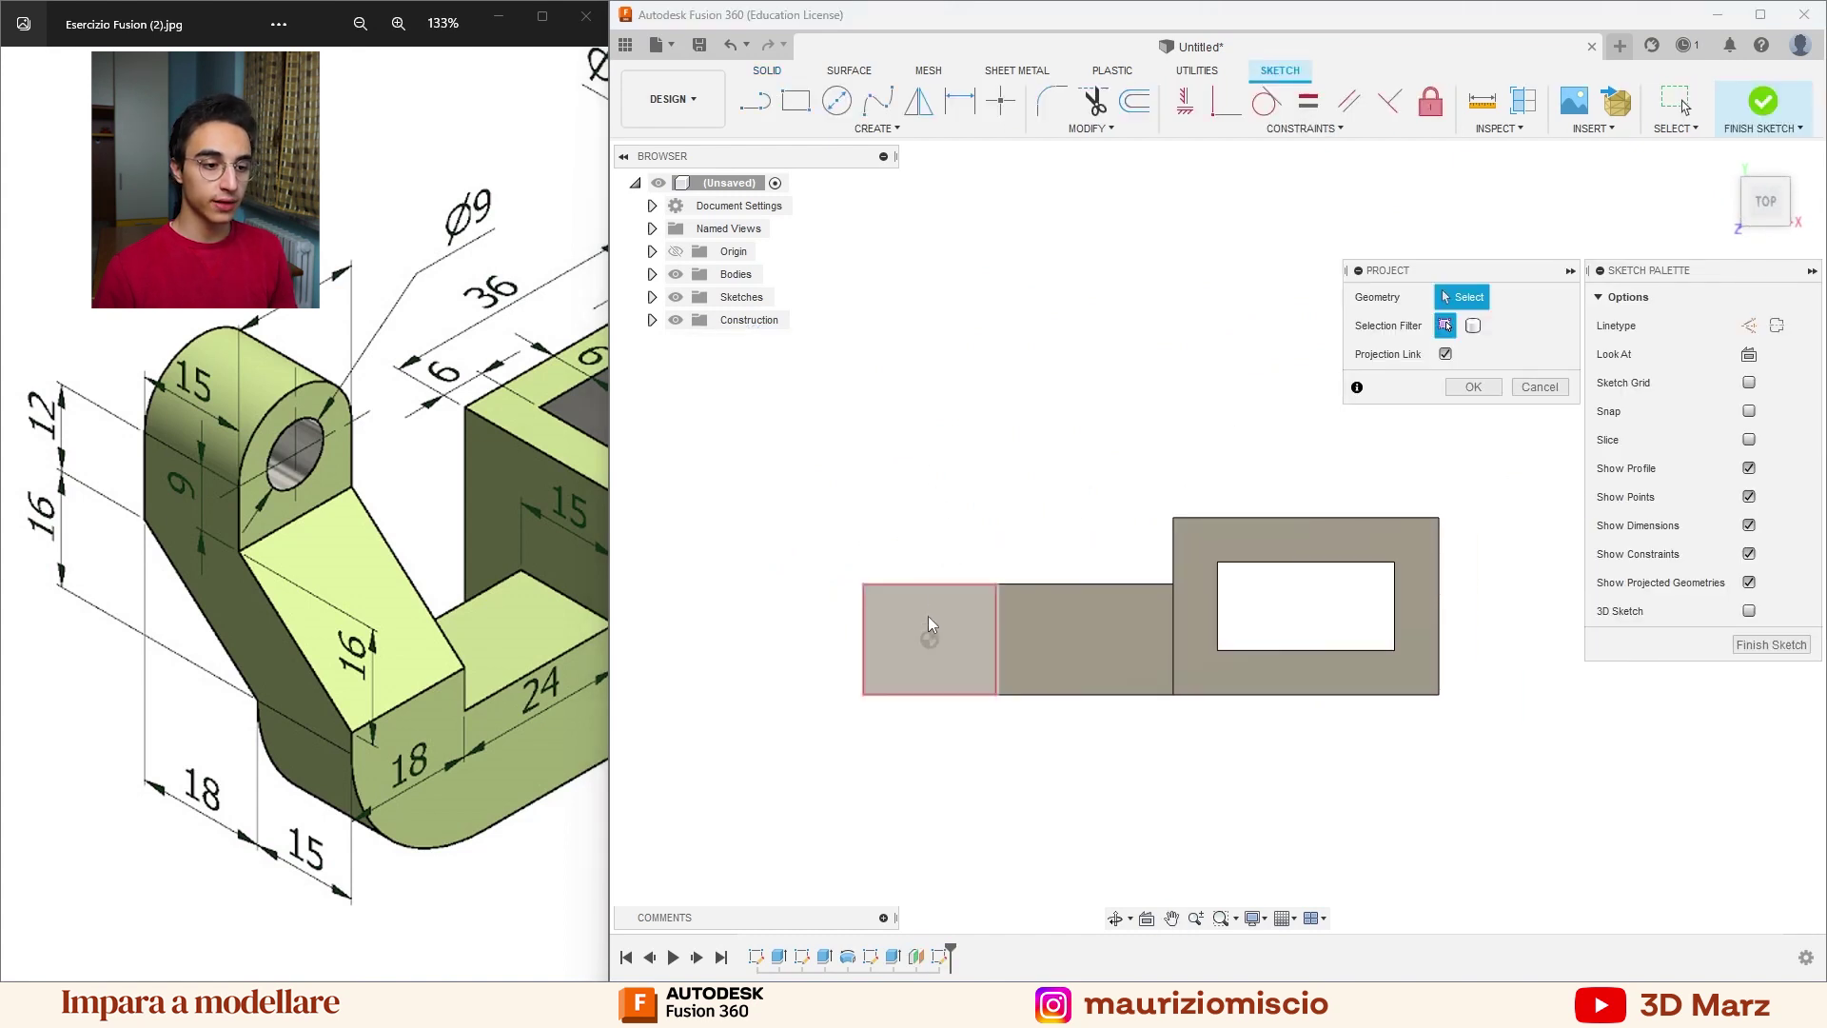
{"action": "left_click", "coordinate": [929, 614]}
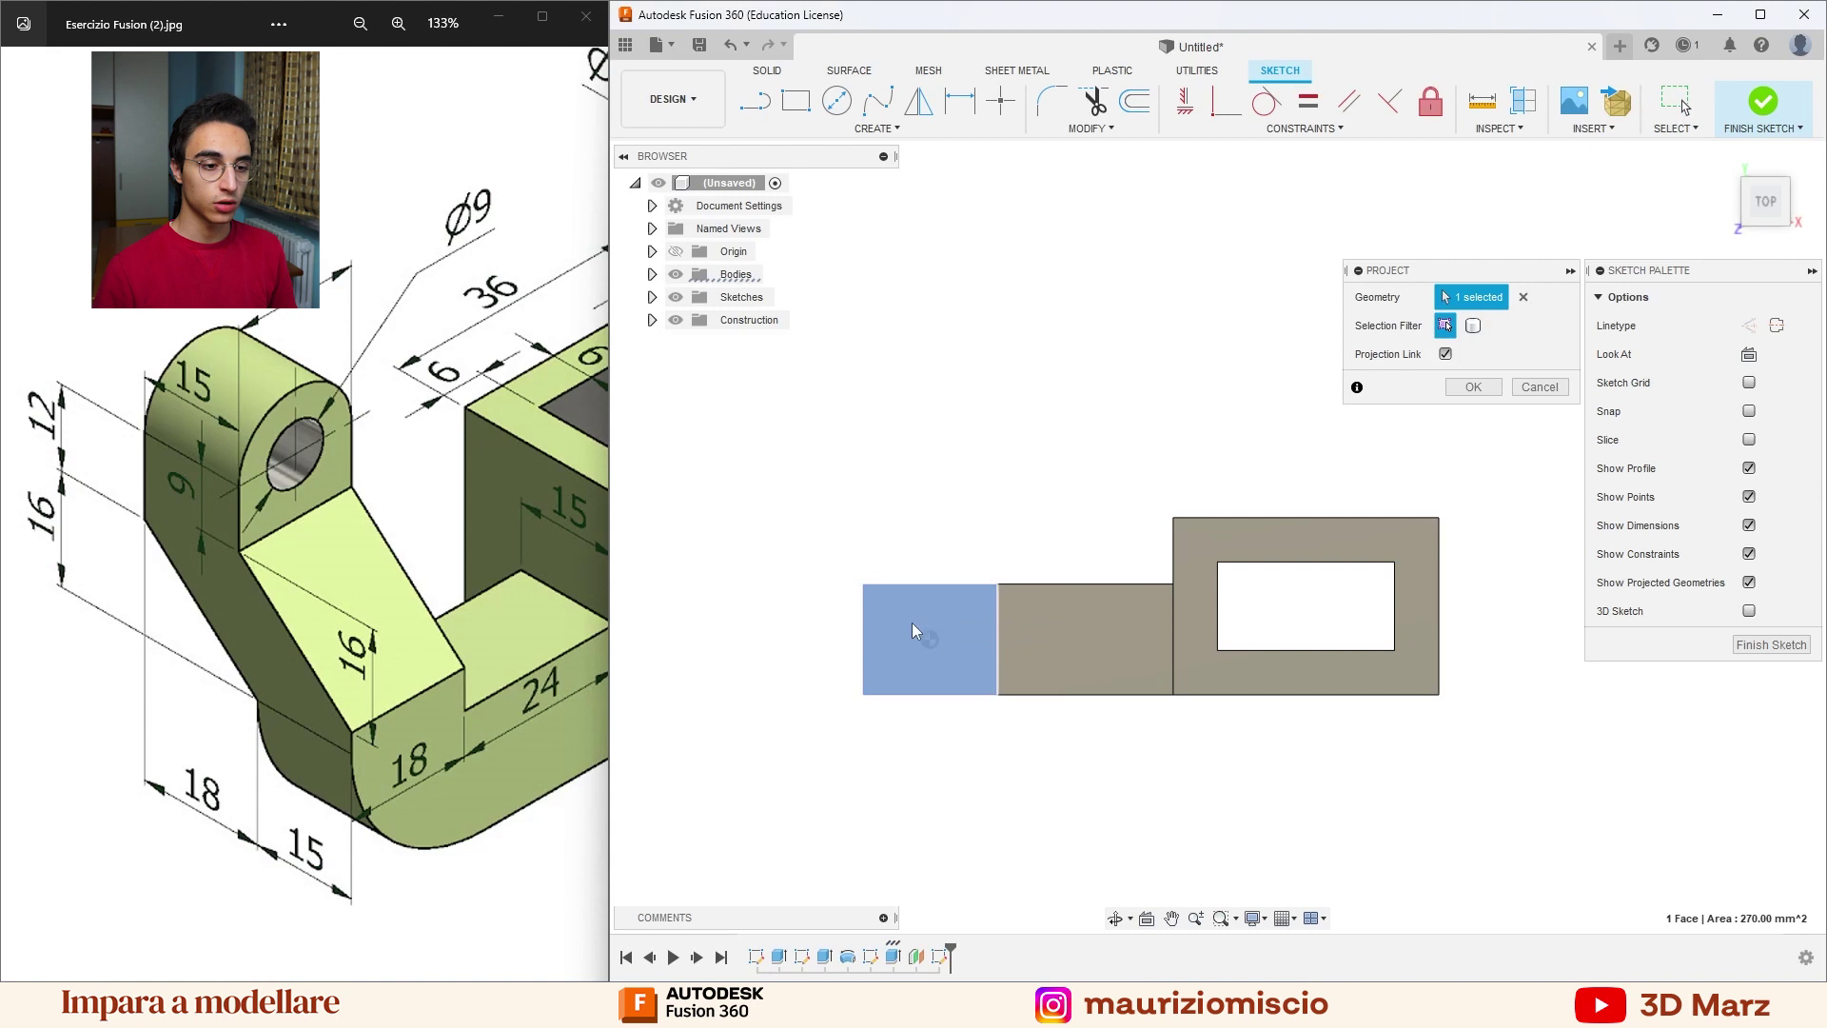
{"action": "left_click", "coordinate": [1472, 386]}
Move the projected square 15 mm along Y and finish the sketch.
{"action": "left_click_drag", "start_coordinate": [789, 542], "coordinate": [989, 710]}
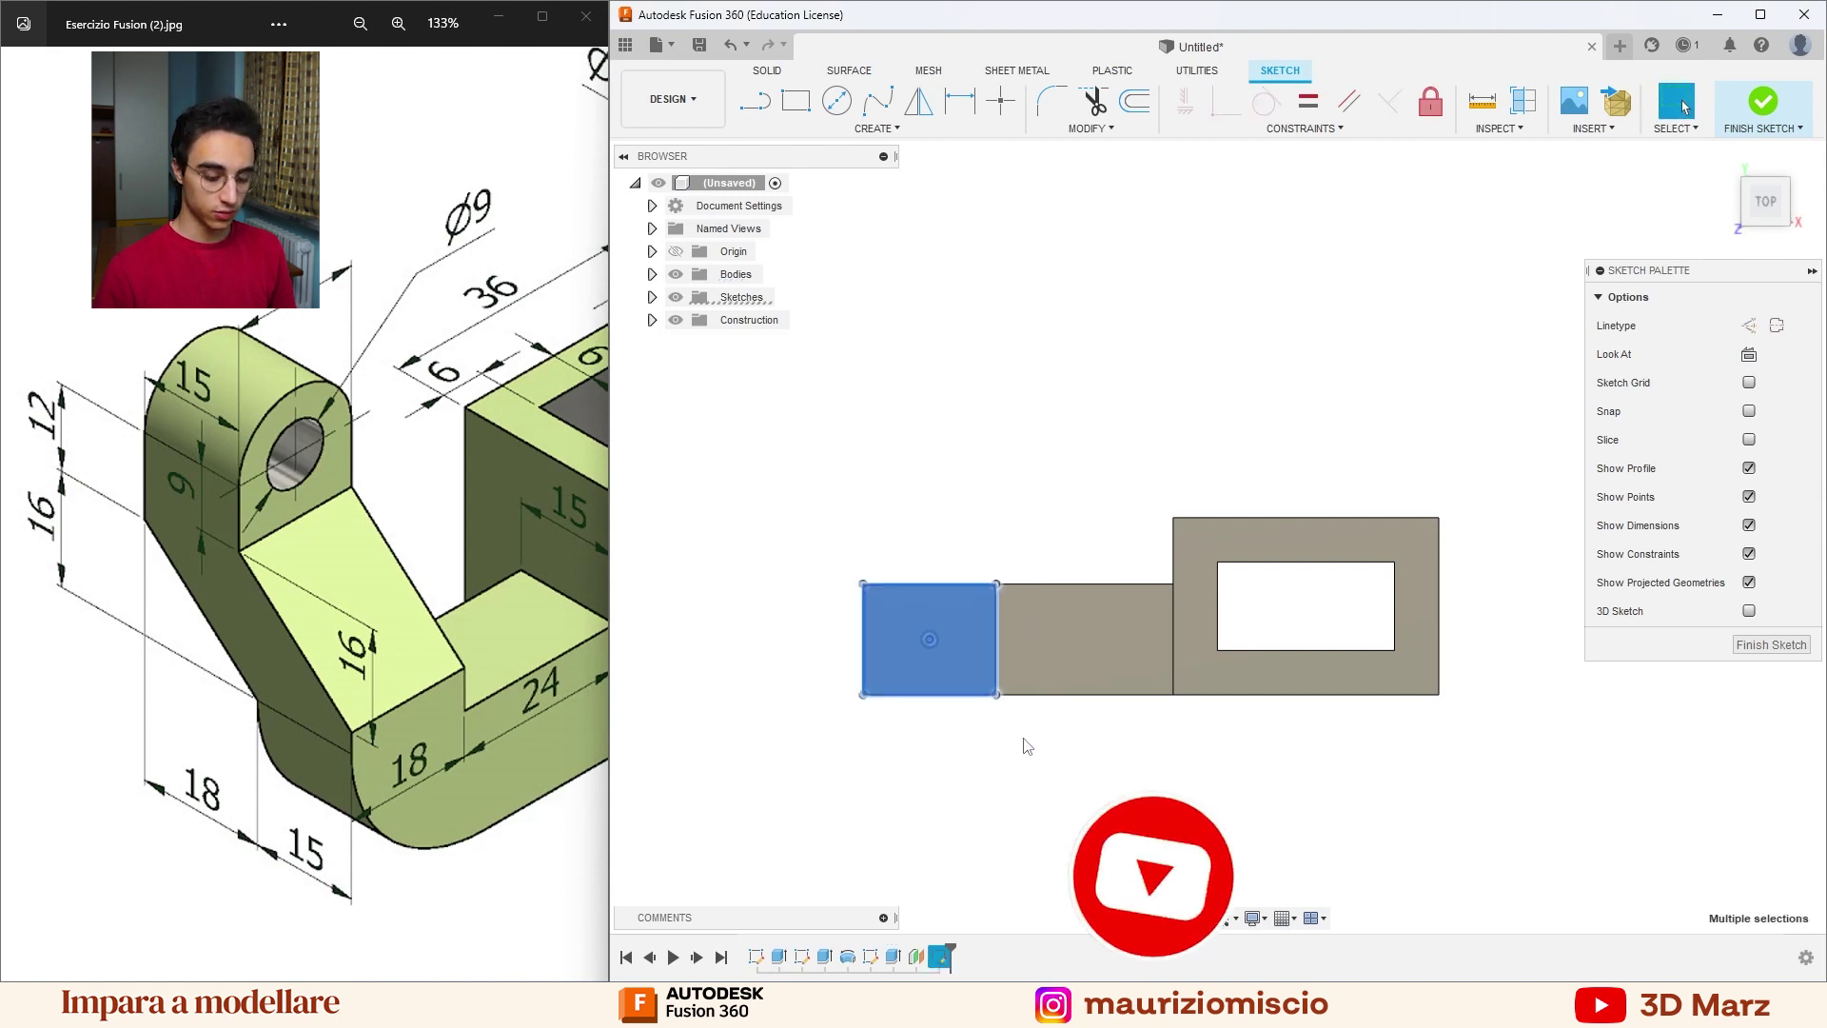
{"action": "key", "text": "m"}
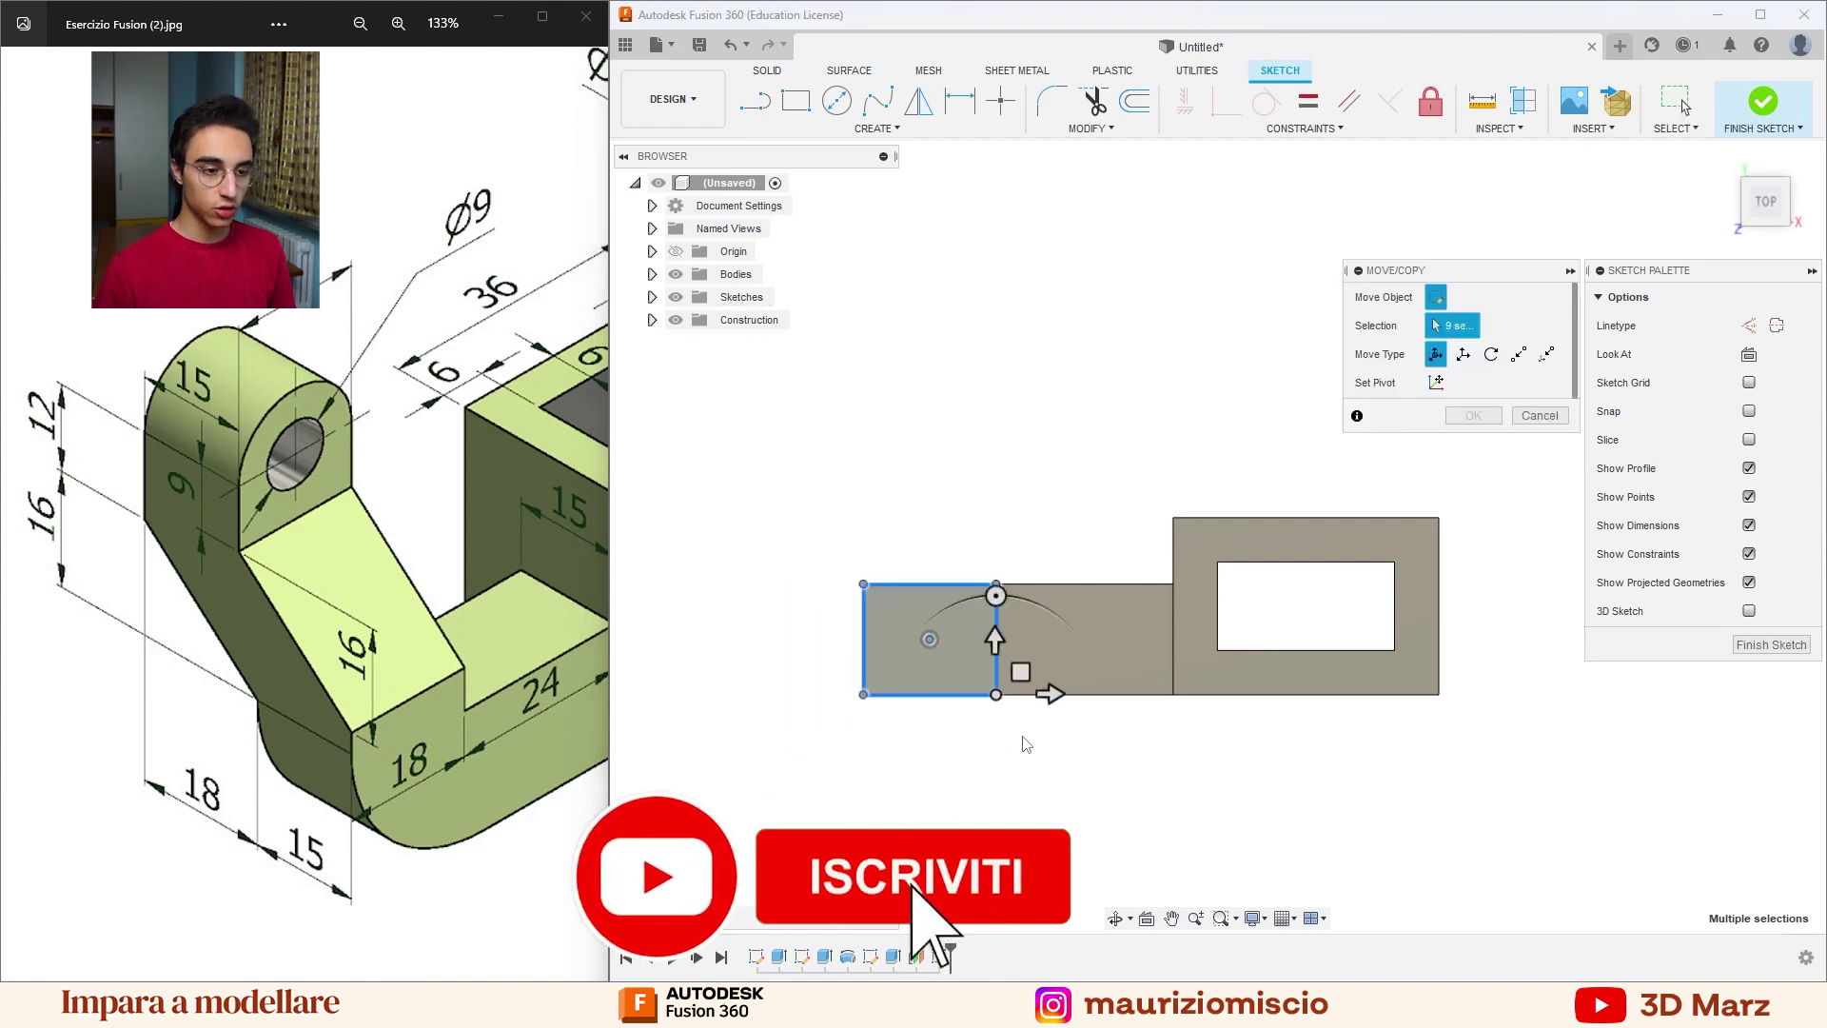
{"action": "left_click_drag", "start_coordinate": [993, 640], "coordinate": [995, 535]}
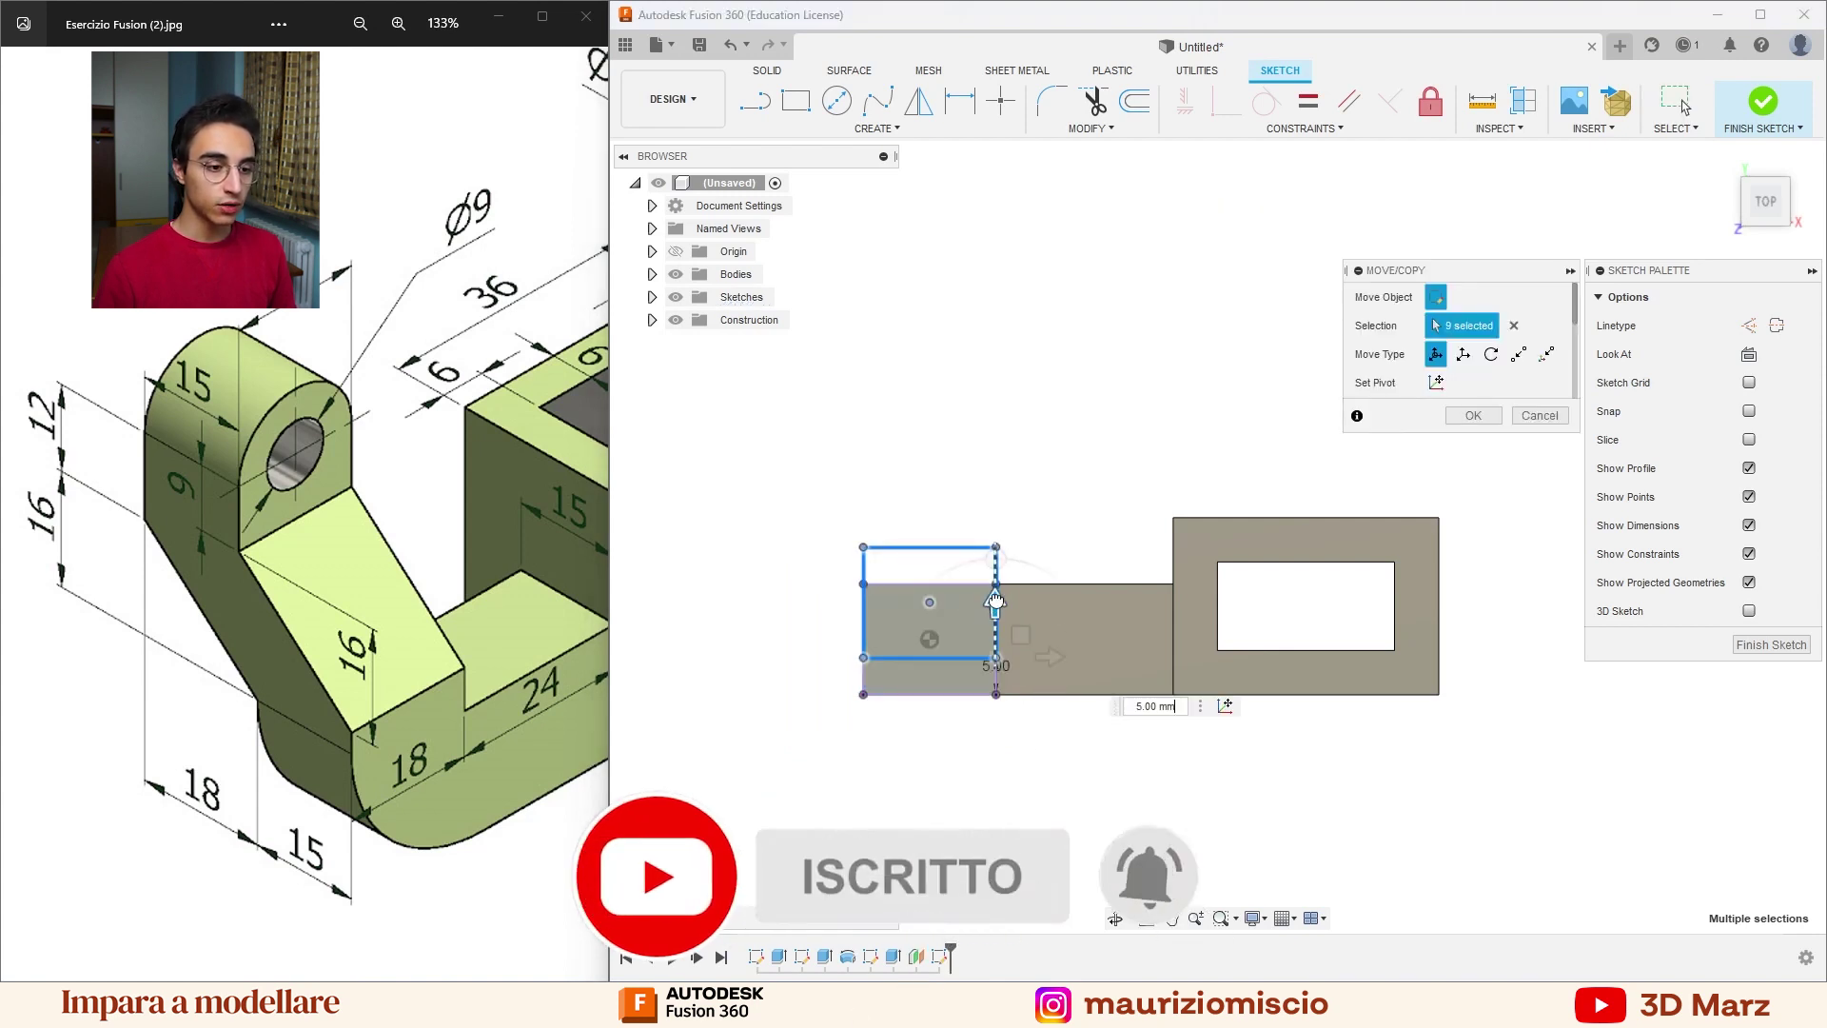
{"action": "middle_click_drag", "start_coordinate": [995, 535], "coordinate": [959, 454]}
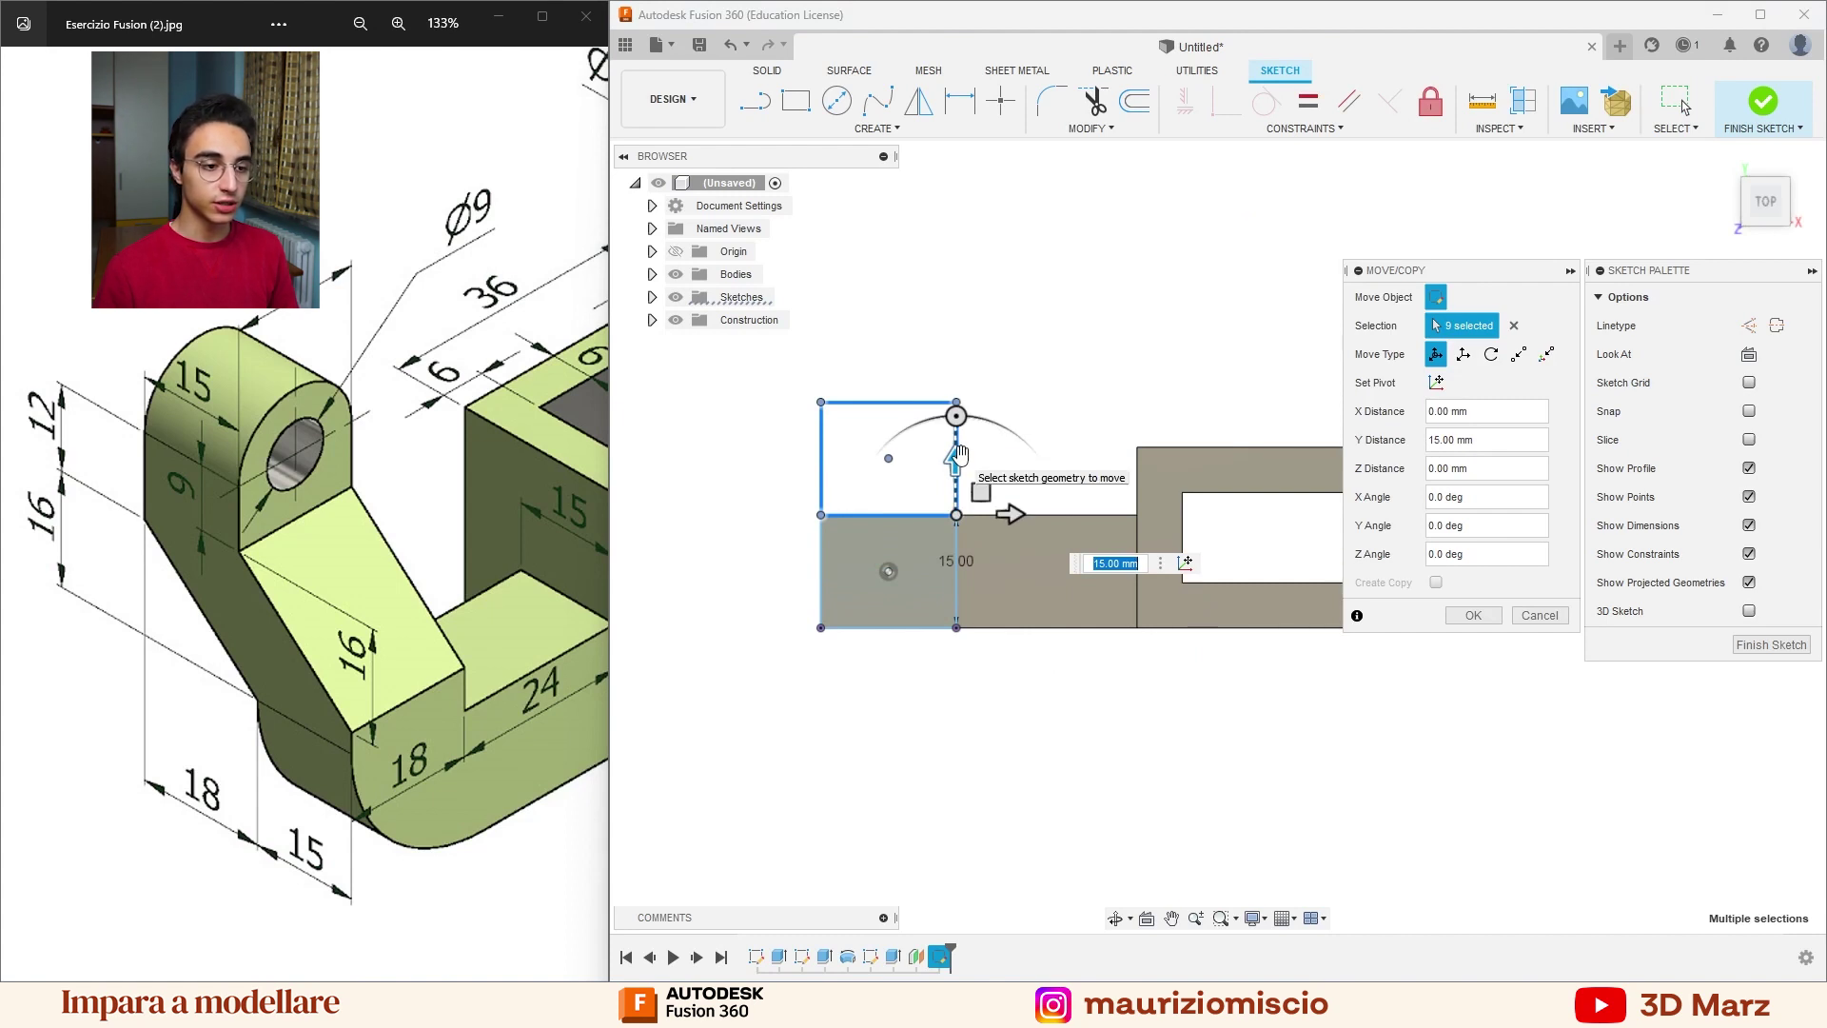
{"action": "key", "text": "Return"}
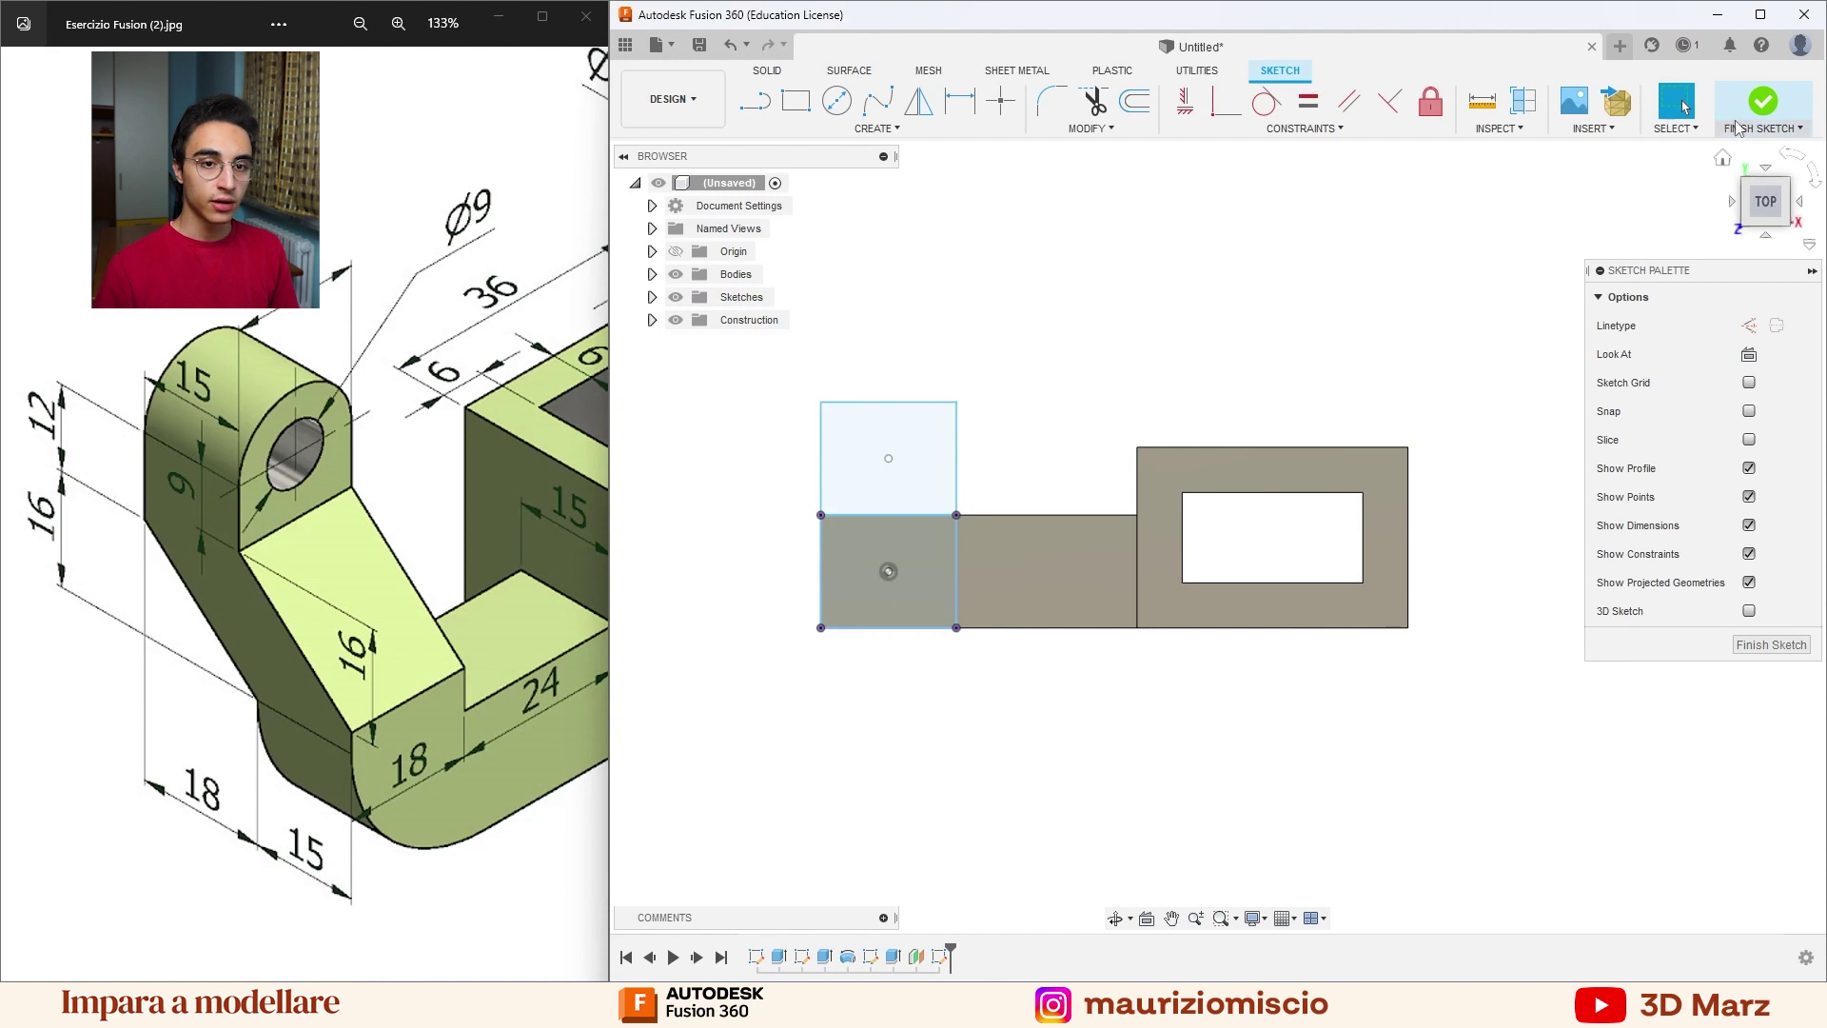
{"action": "left_click", "coordinate": [1762, 101]}
{"action": "middle_click_drag", "start_coordinate": [1330, 427], "coordinate": [1078, 601], "text": "shift"}
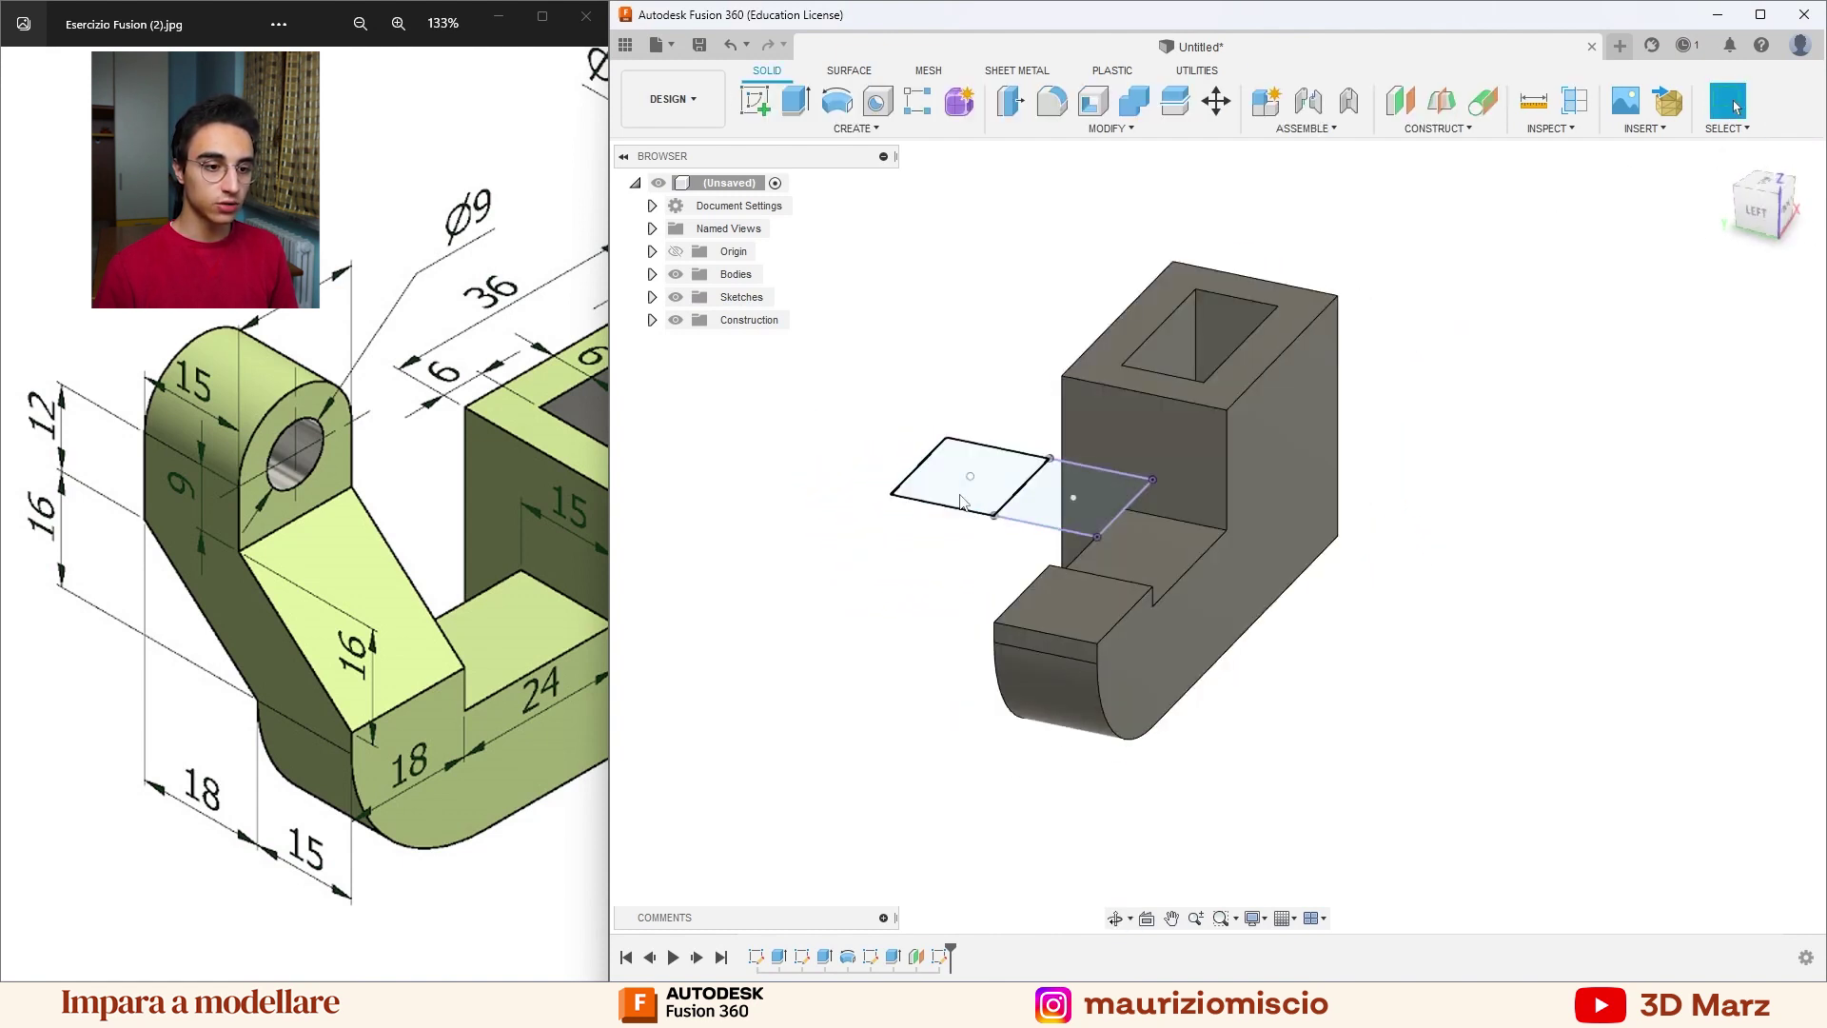
Loft from the end block's top face to the offset square as a join.
{"action": "left_click", "coordinate": [855, 128]}
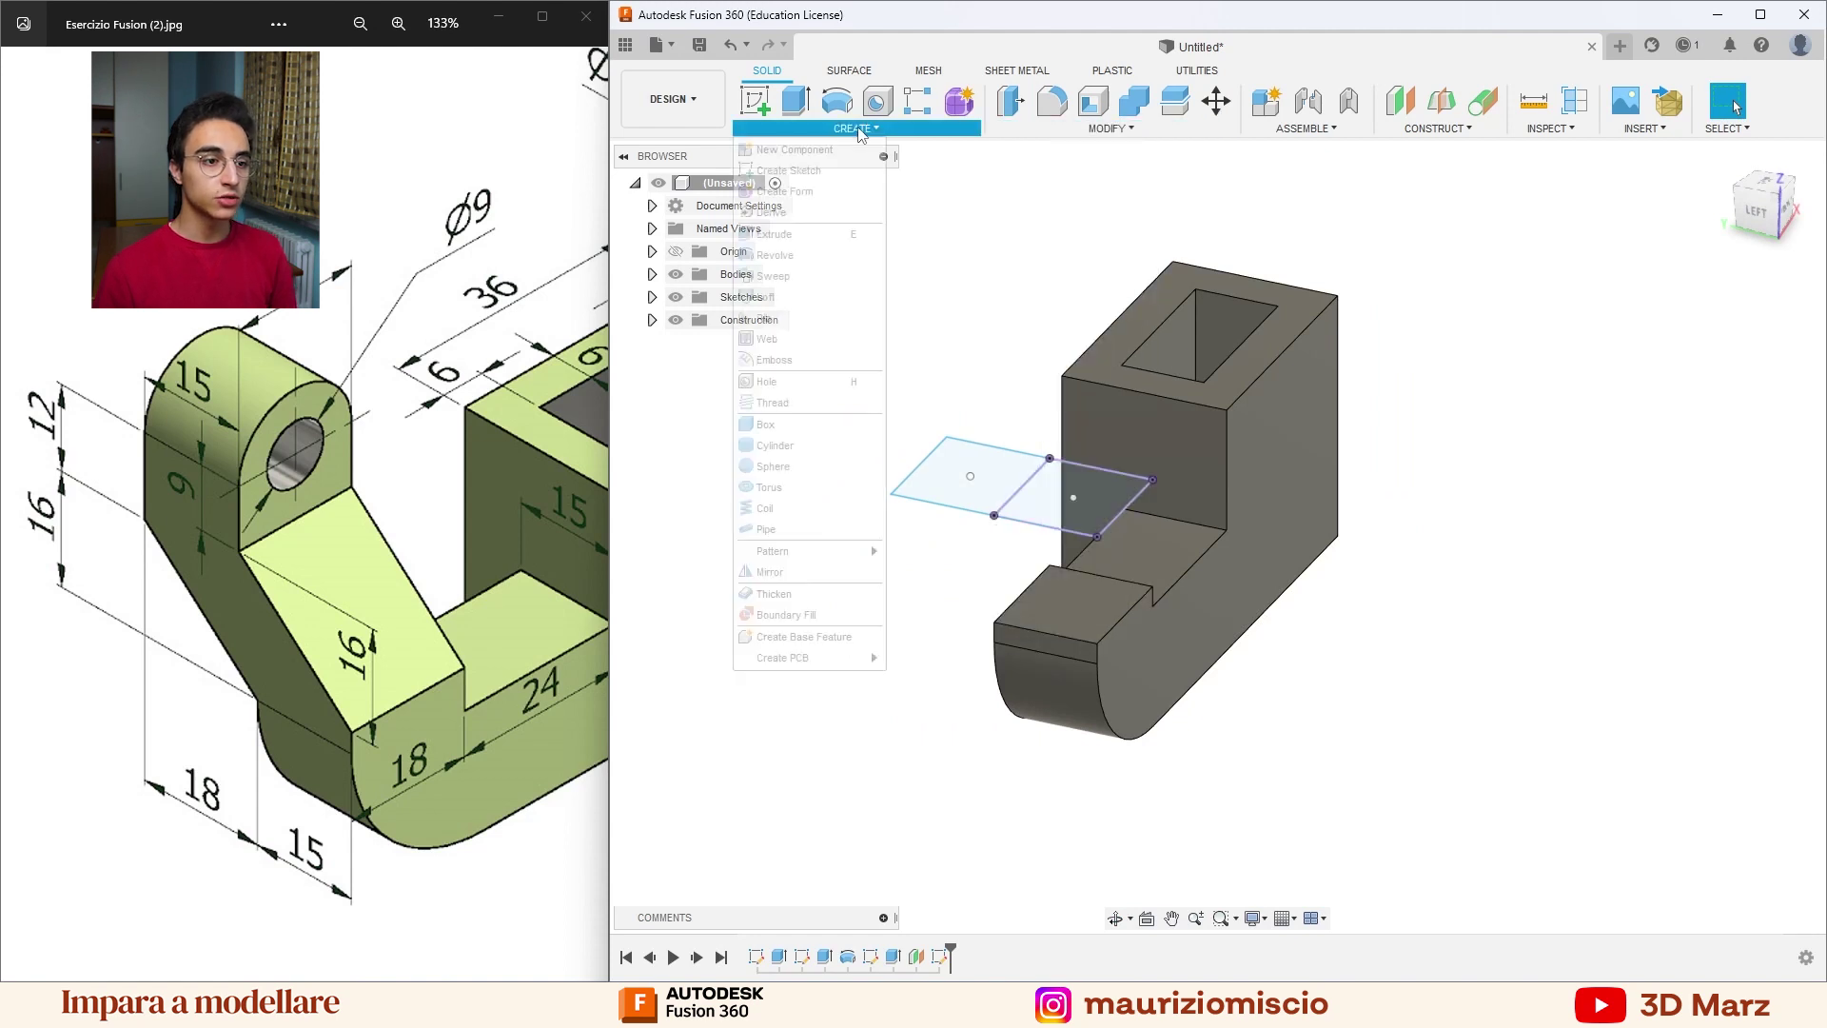
{"action": "left_click", "coordinate": [797, 292]}
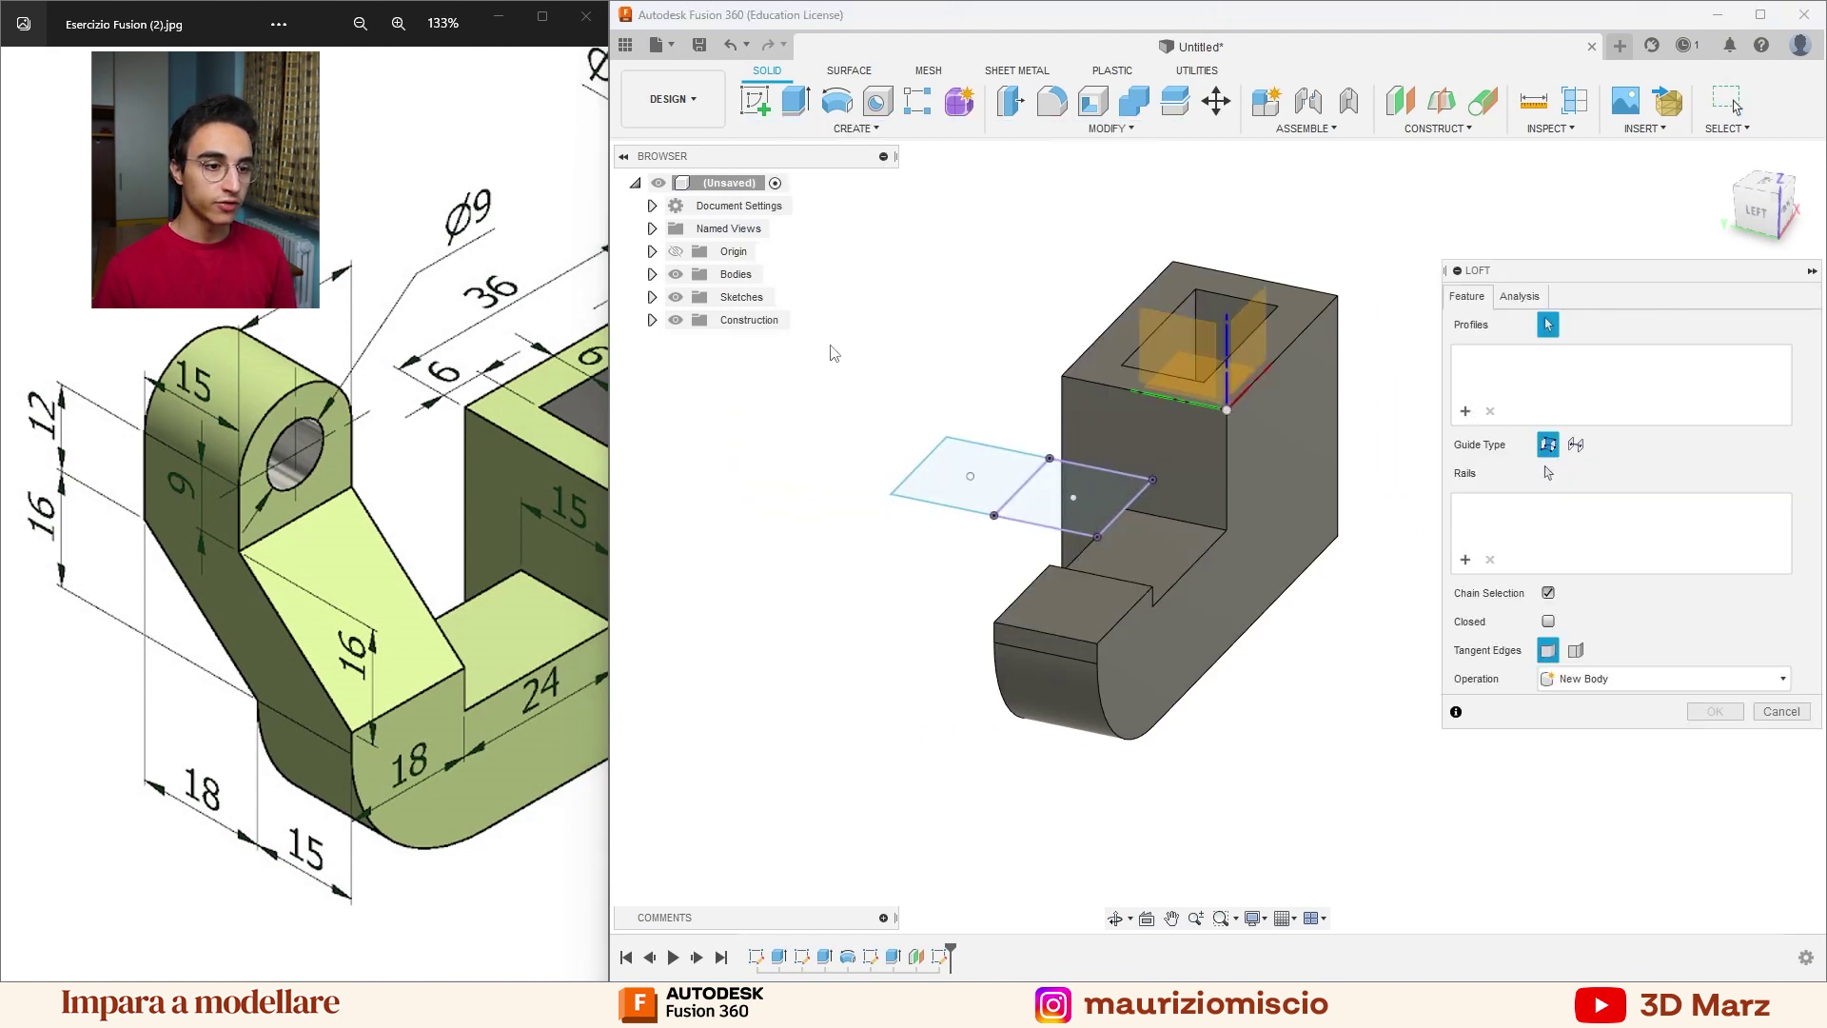
{"action": "left_click", "coordinate": [1075, 611]}
{"action": "left_click", "coordinate": [974, 493]}
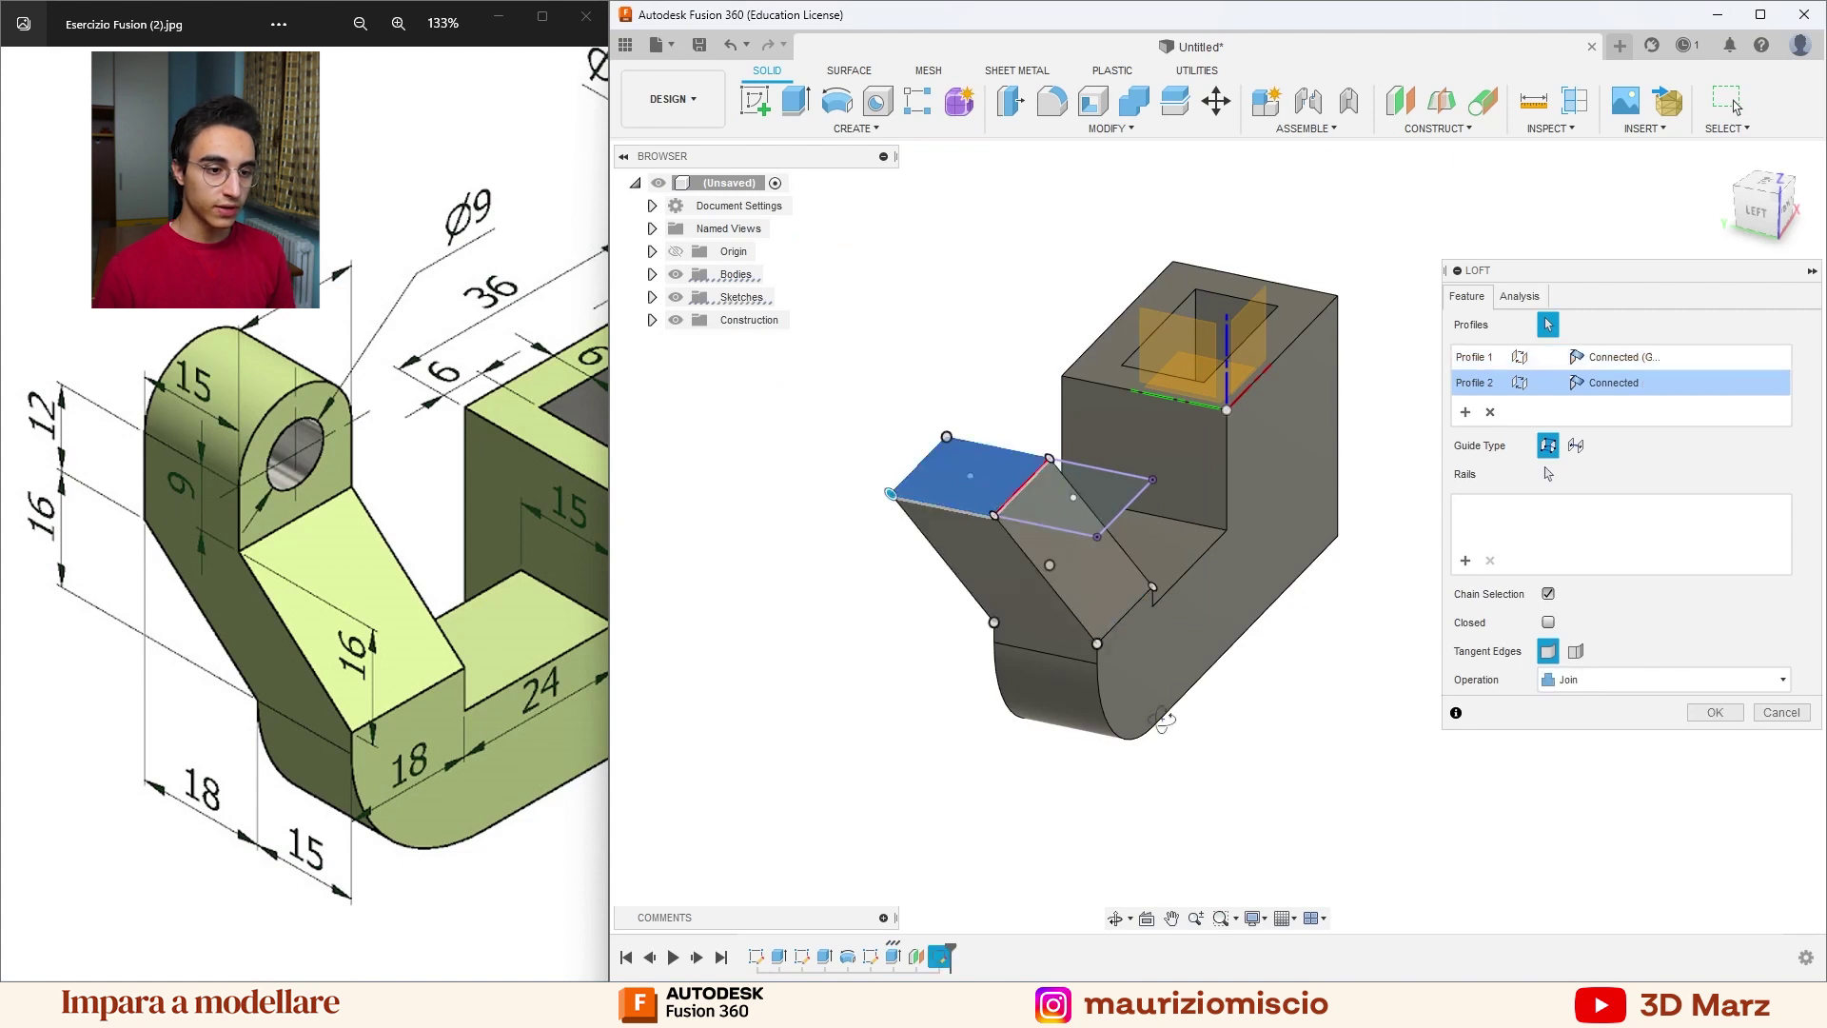
{"action": "middle_click_drag", "start_coordinate": [1161, 730], "coordinate": [1186, 716], "text": "shift"}
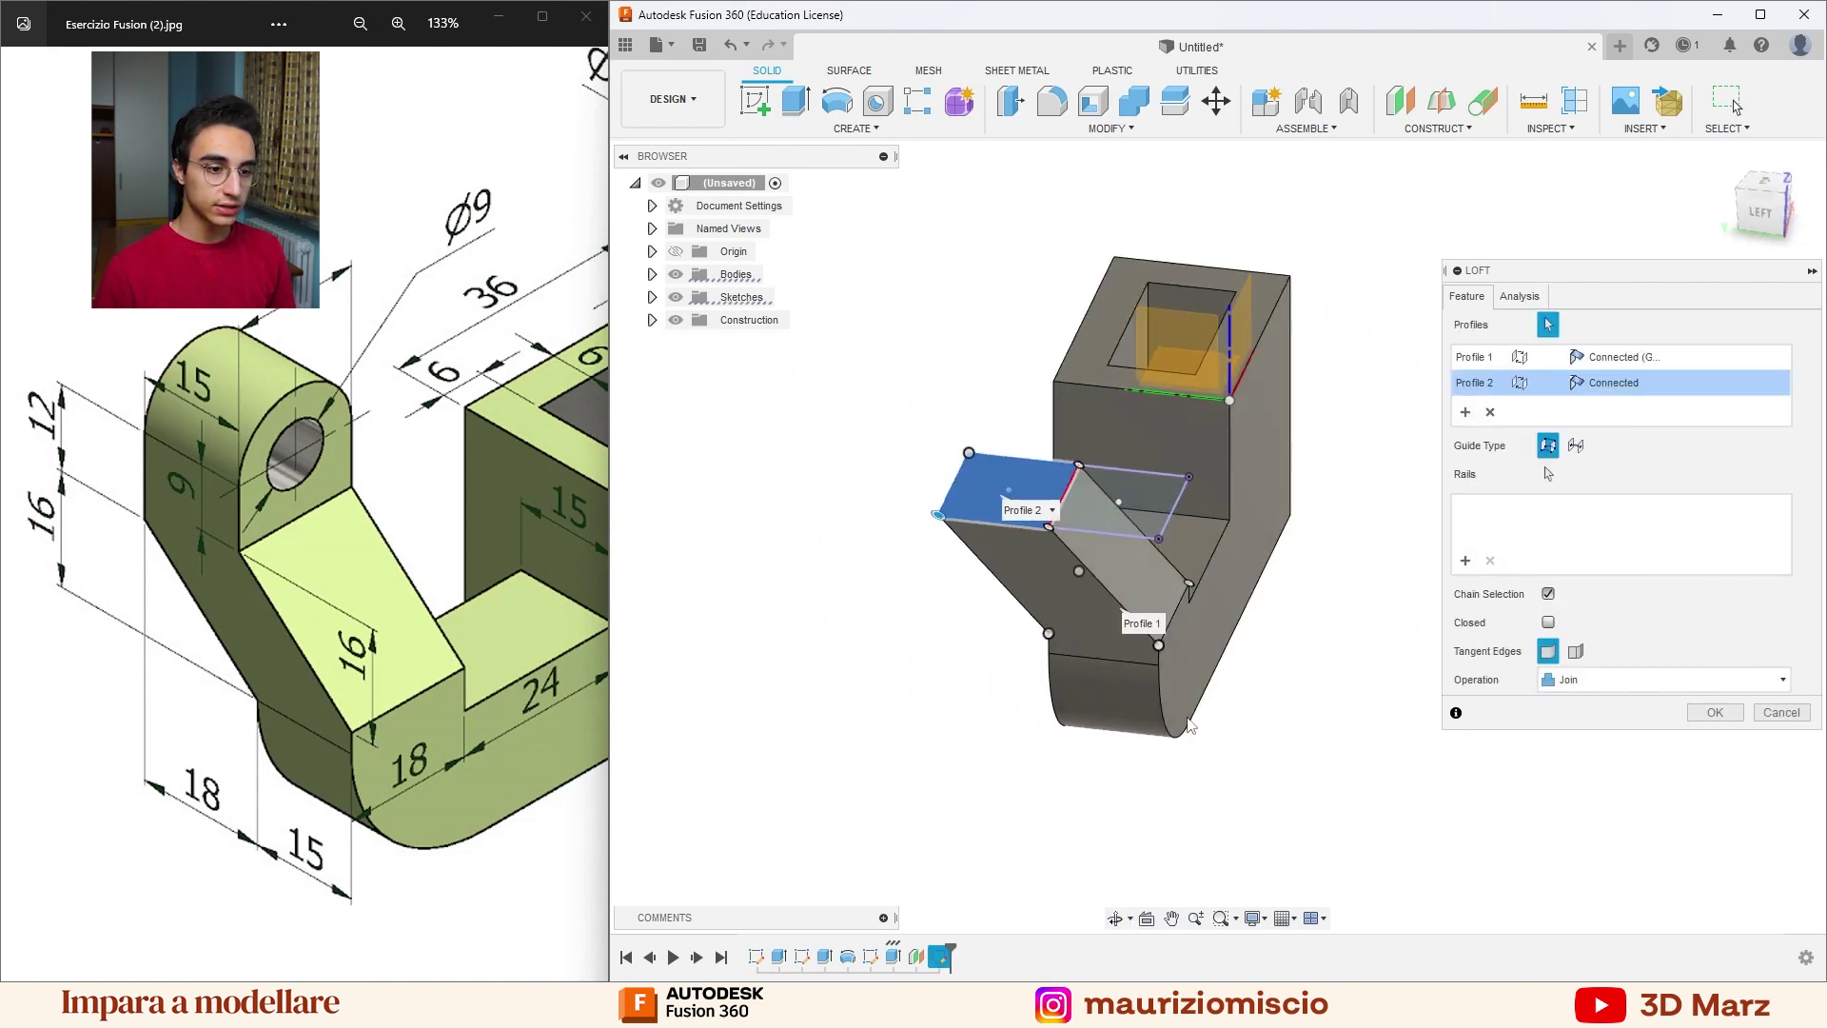
{"action": "left_click", "coordinate": [1717, 713]}
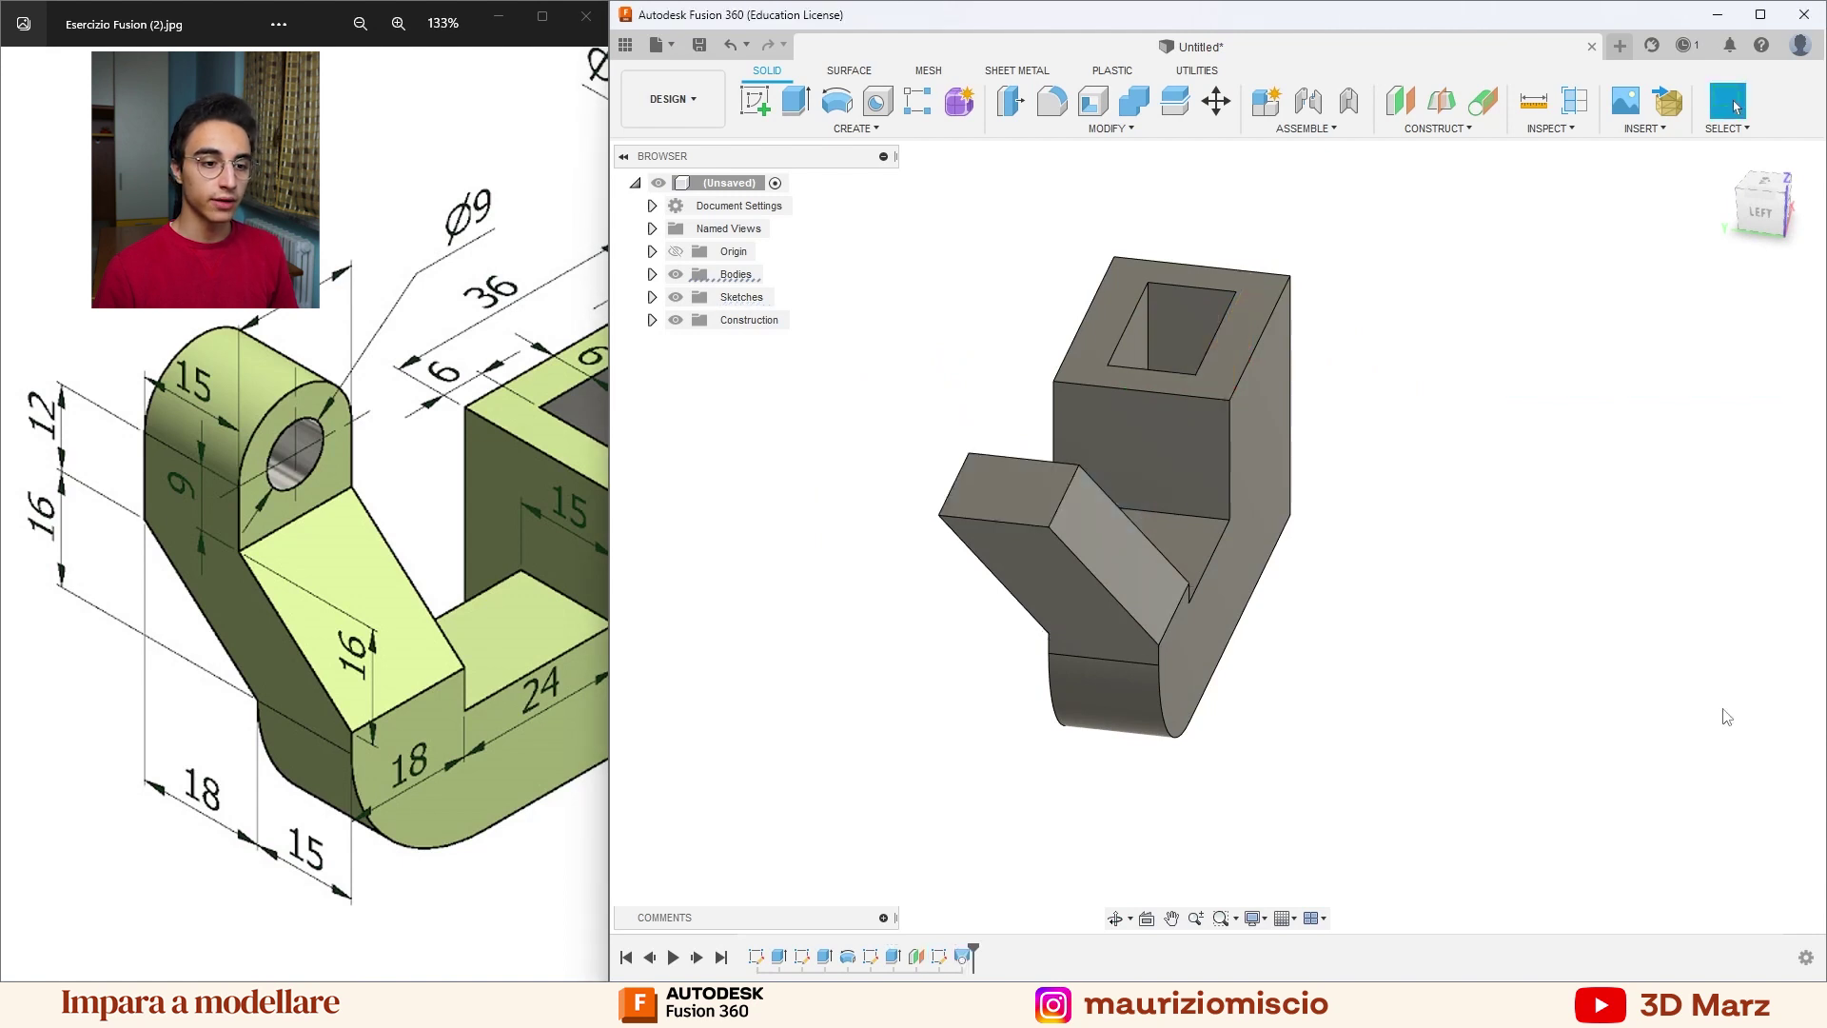
{"action": "key", "text": "F6"}
{"action": "mouse_move", "coordinate": [1765, 208]}
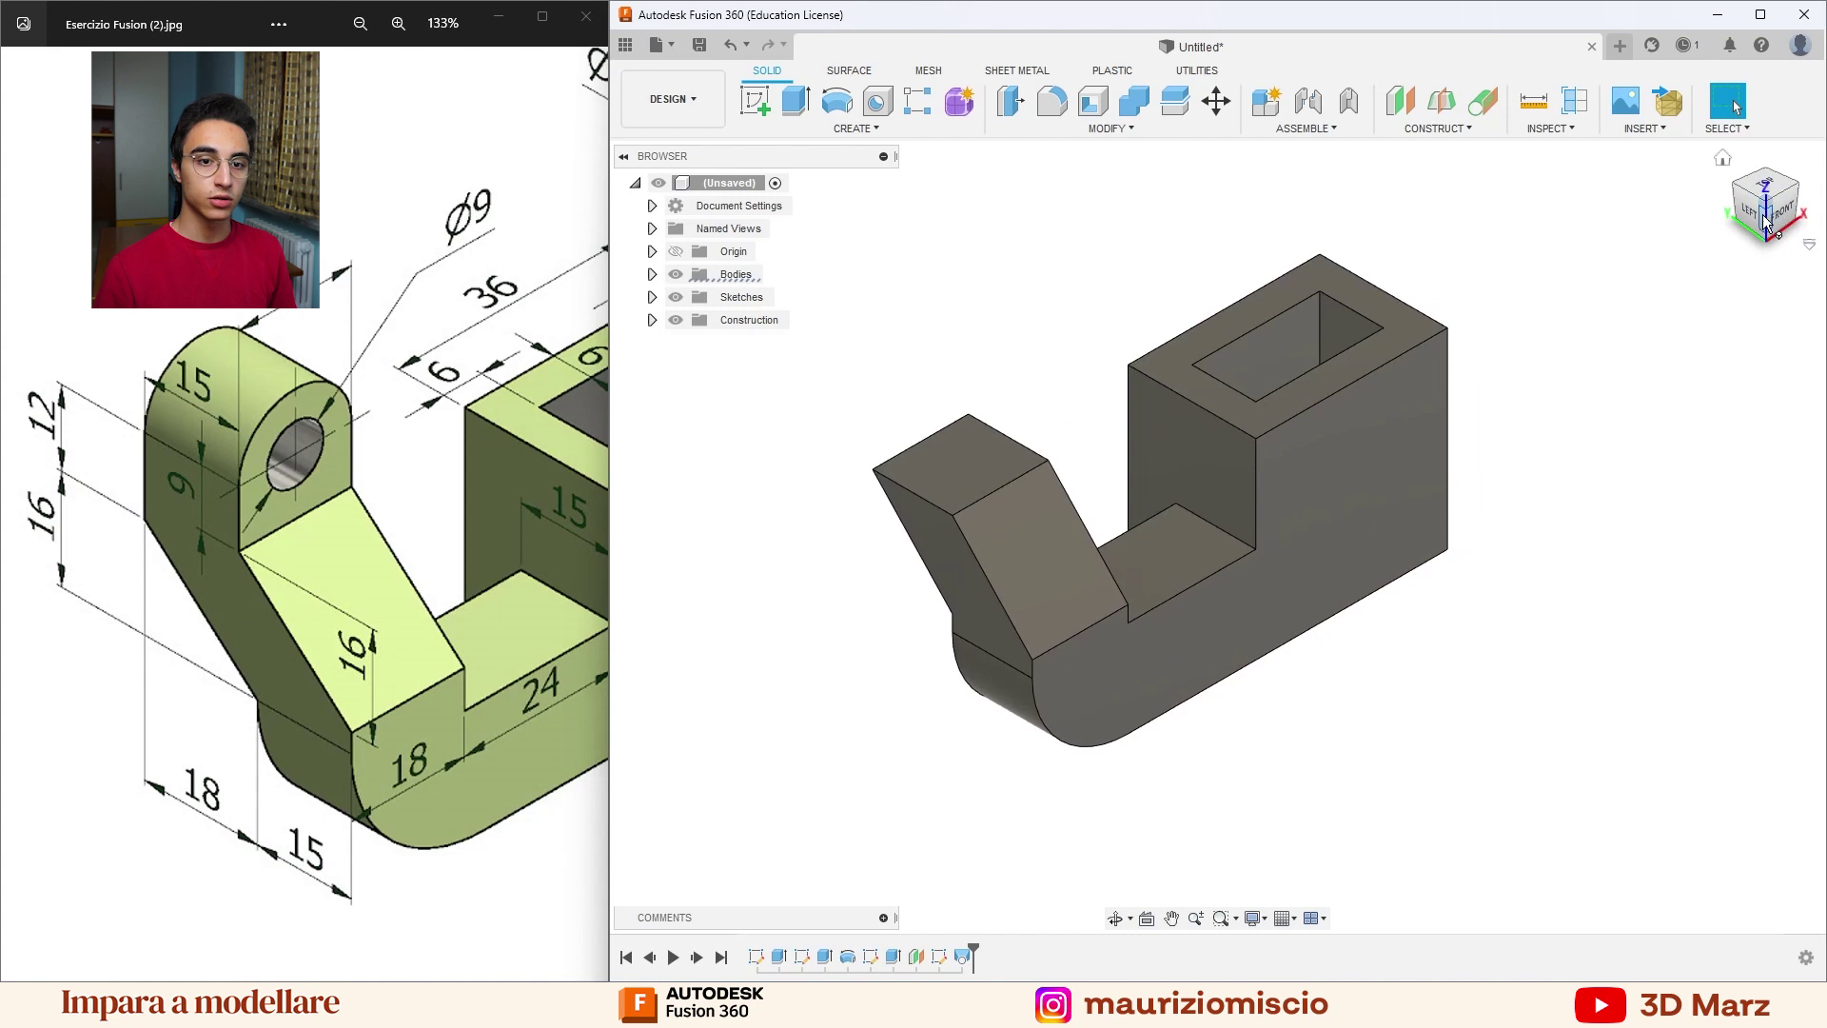
Extrude the slanted arm's top face 18 mm (9+9) upward.
{"action": "left_click", "coordinate": [944, 480]}
{"action": "key", "text": "e"}
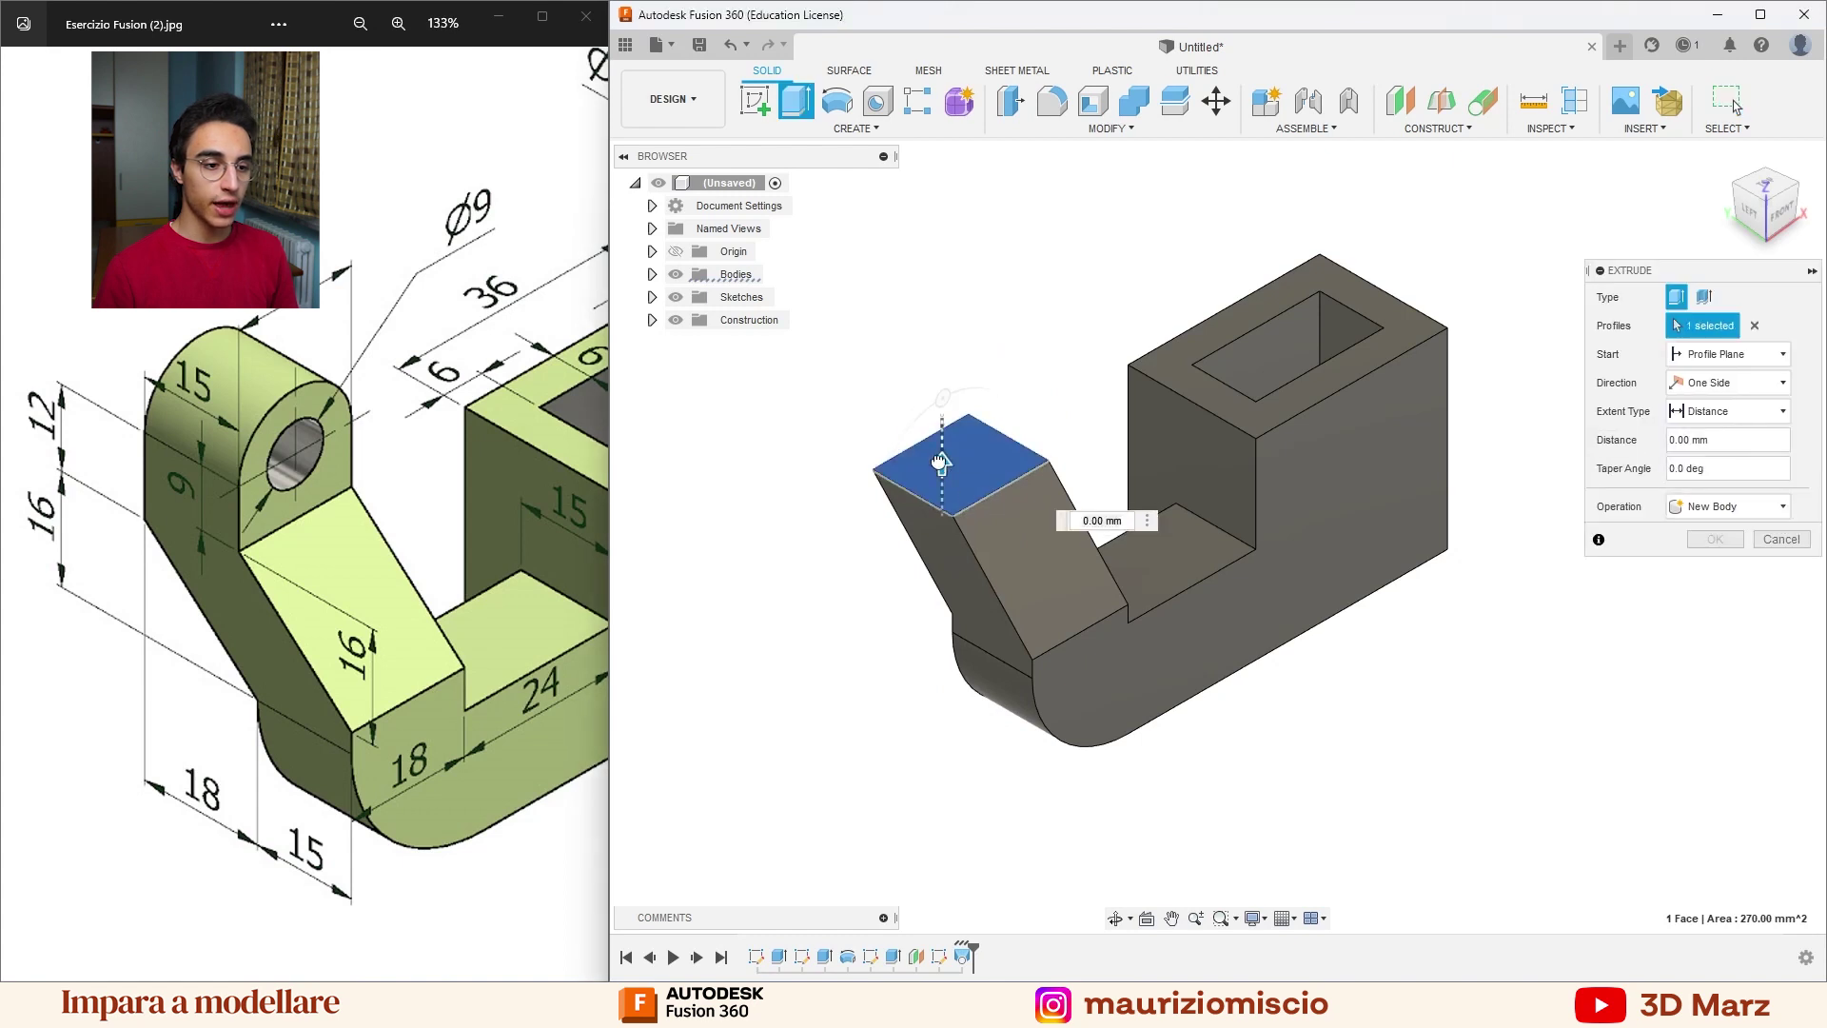
{"action": "left_click_drag", "start_coordinate": [939, 463], "coordinate": [943, 357]}
{"action": "type", "text": "9+9"}
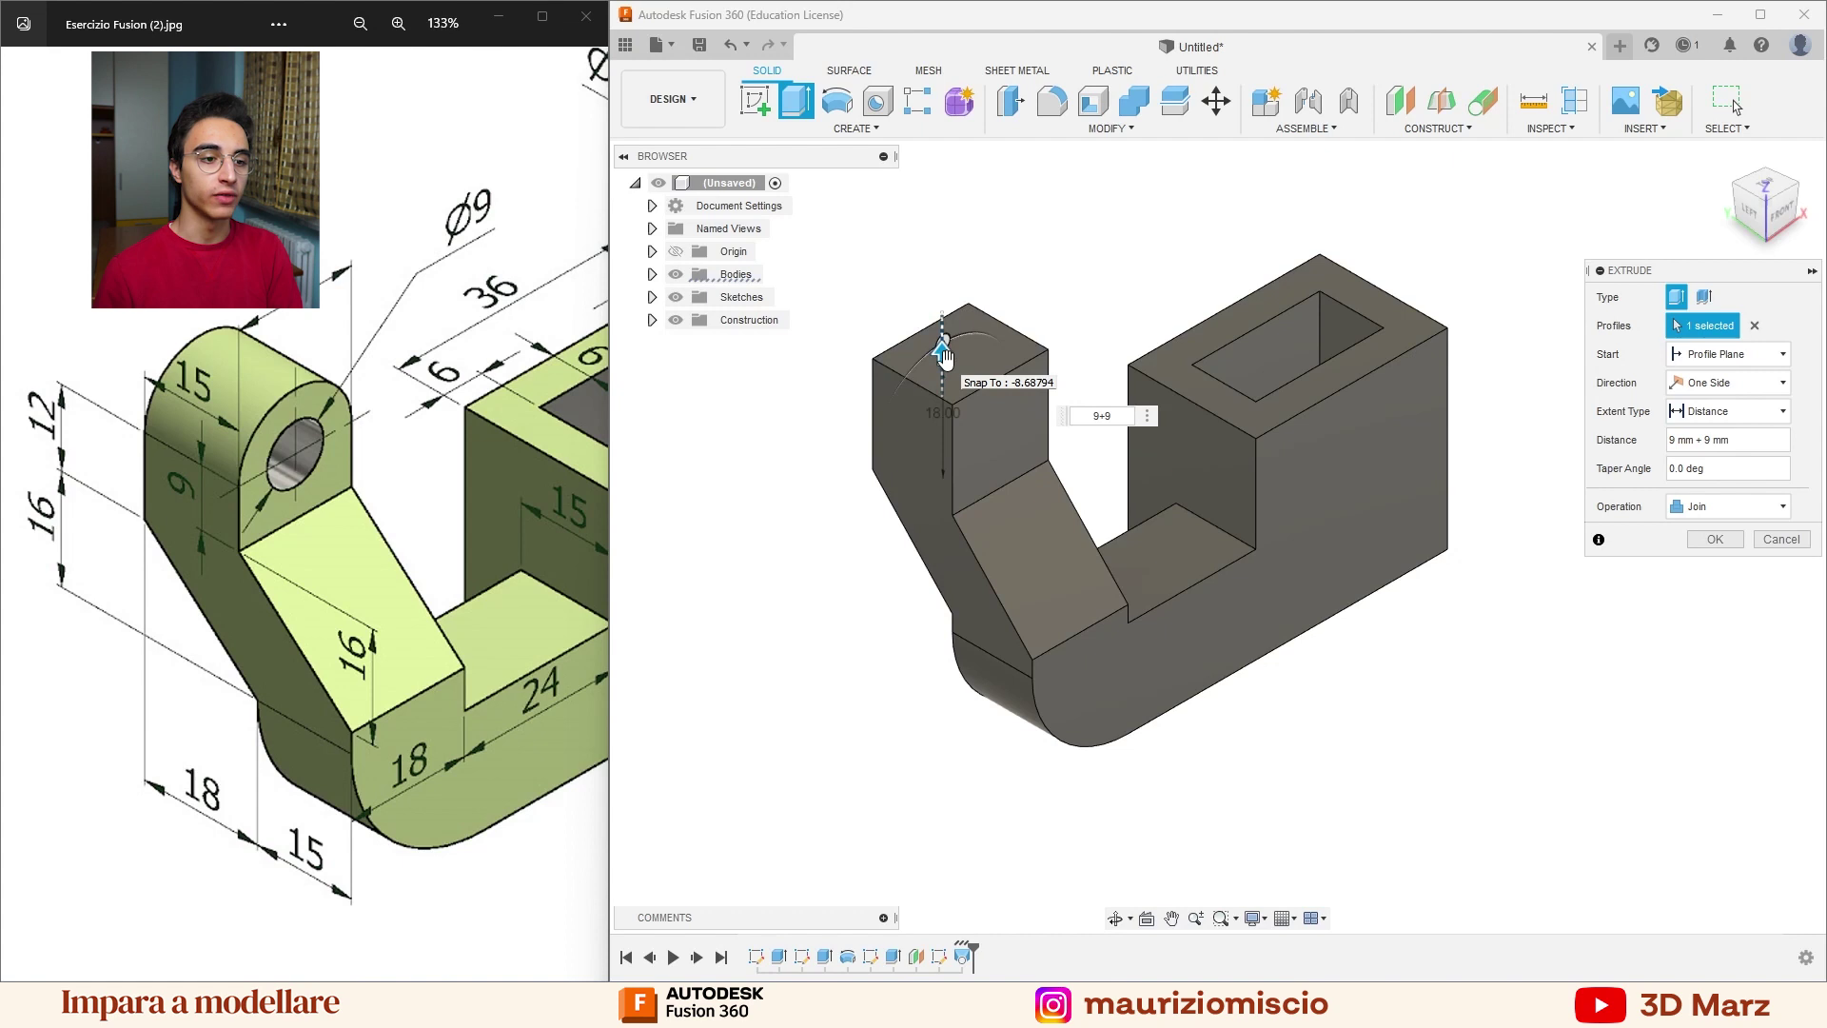
{"action": "key", "text": "Return"}
Fillet the arm's front and back top edges with a 9 mm radius.
{"action": "key", "text": "f"}
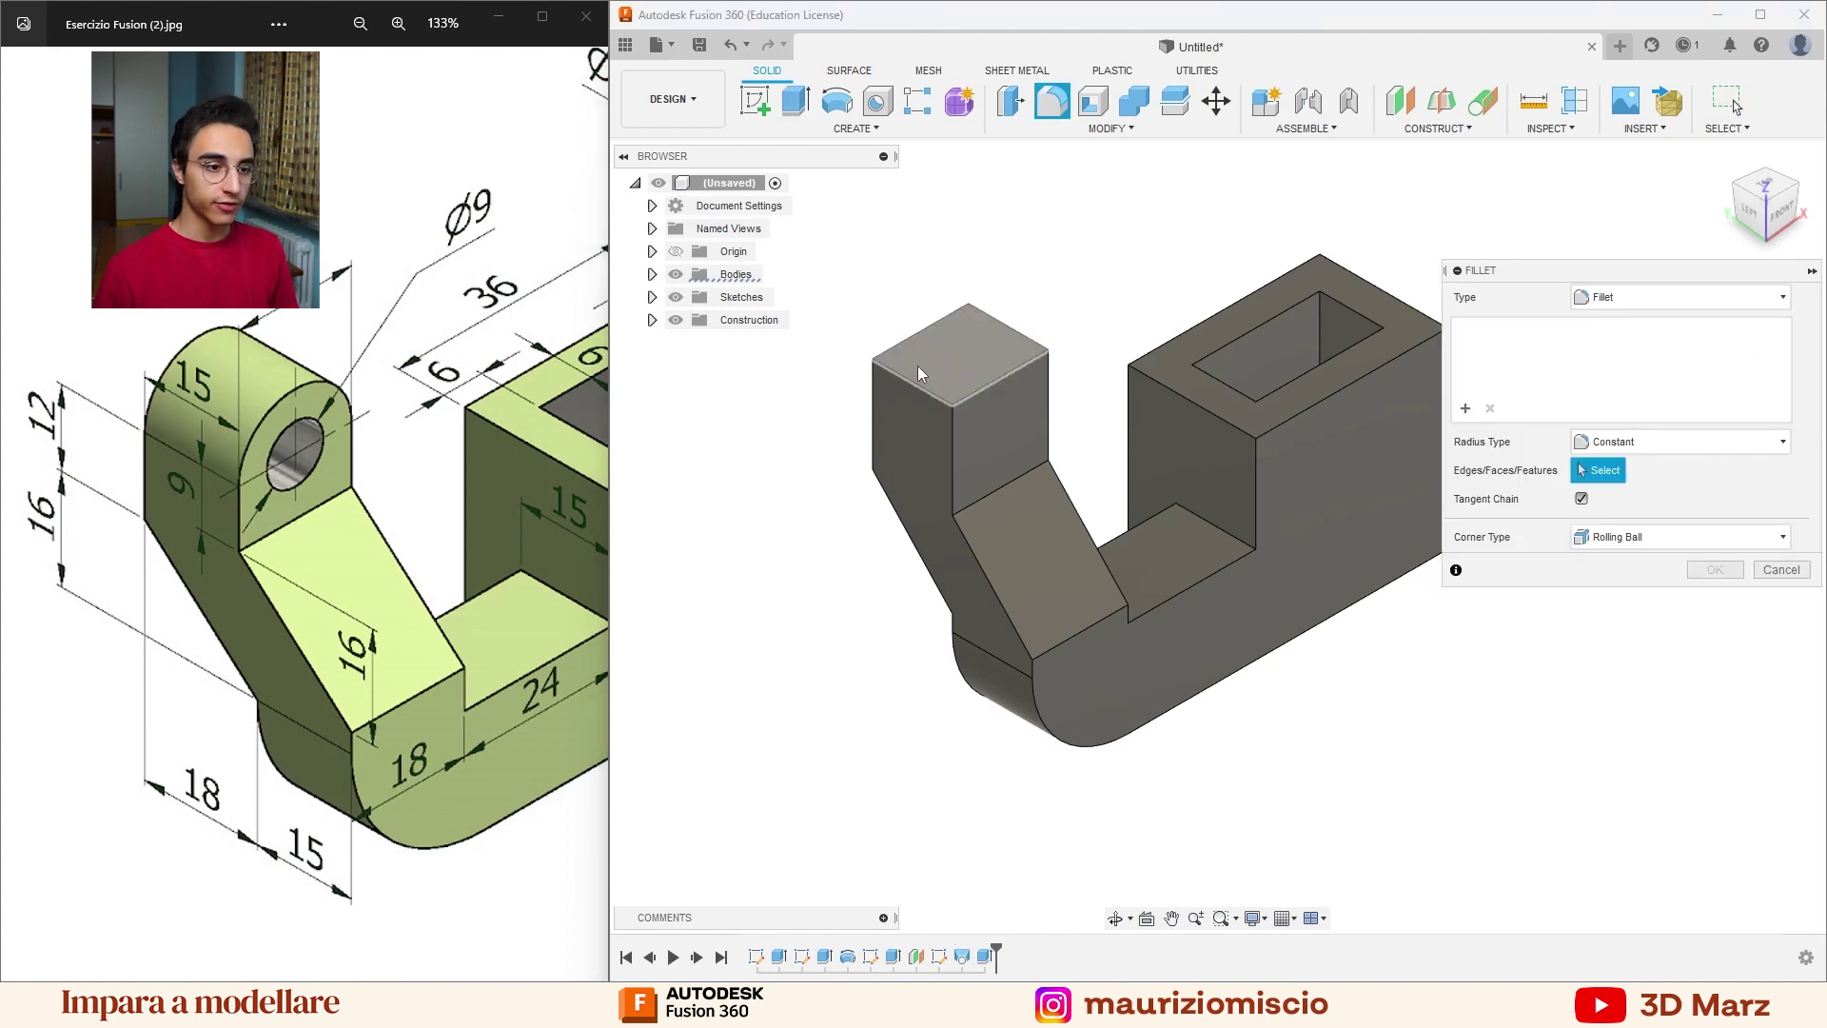
{"action": "left_click", "coordinate": [909, 382]}
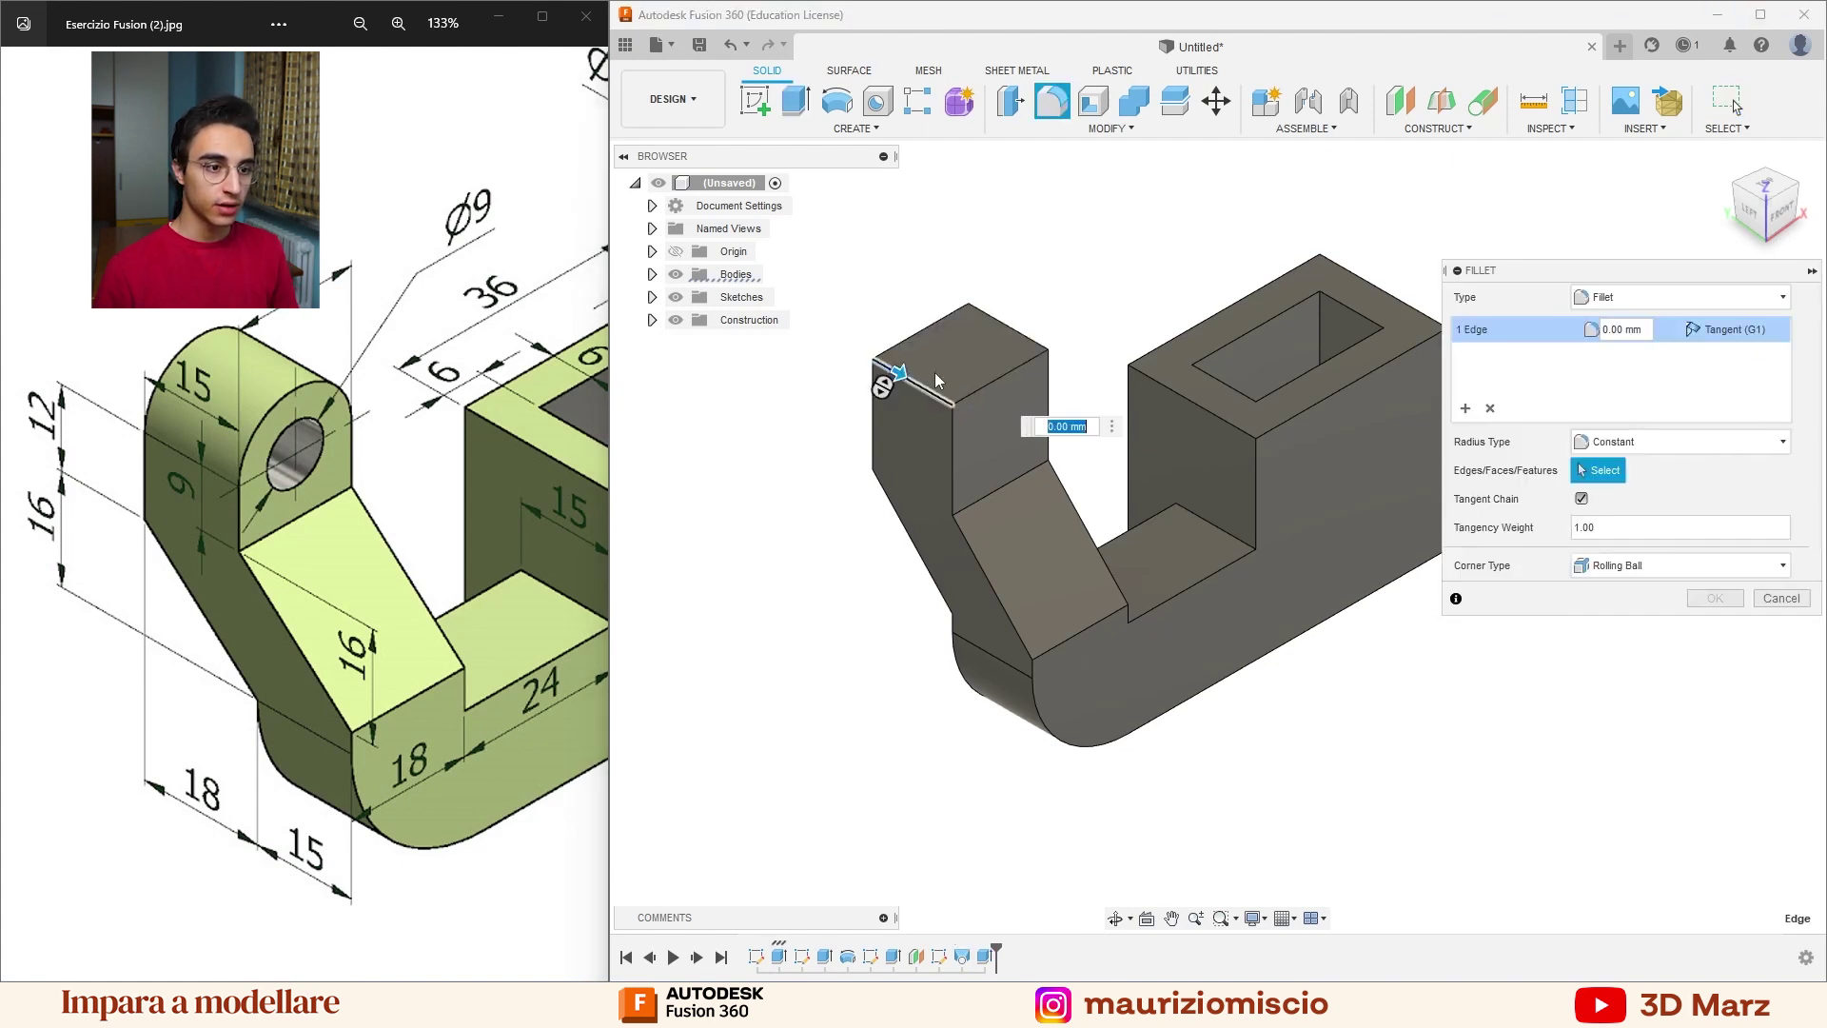
{"action": "left_click", "coordinate": [1016, 341]}
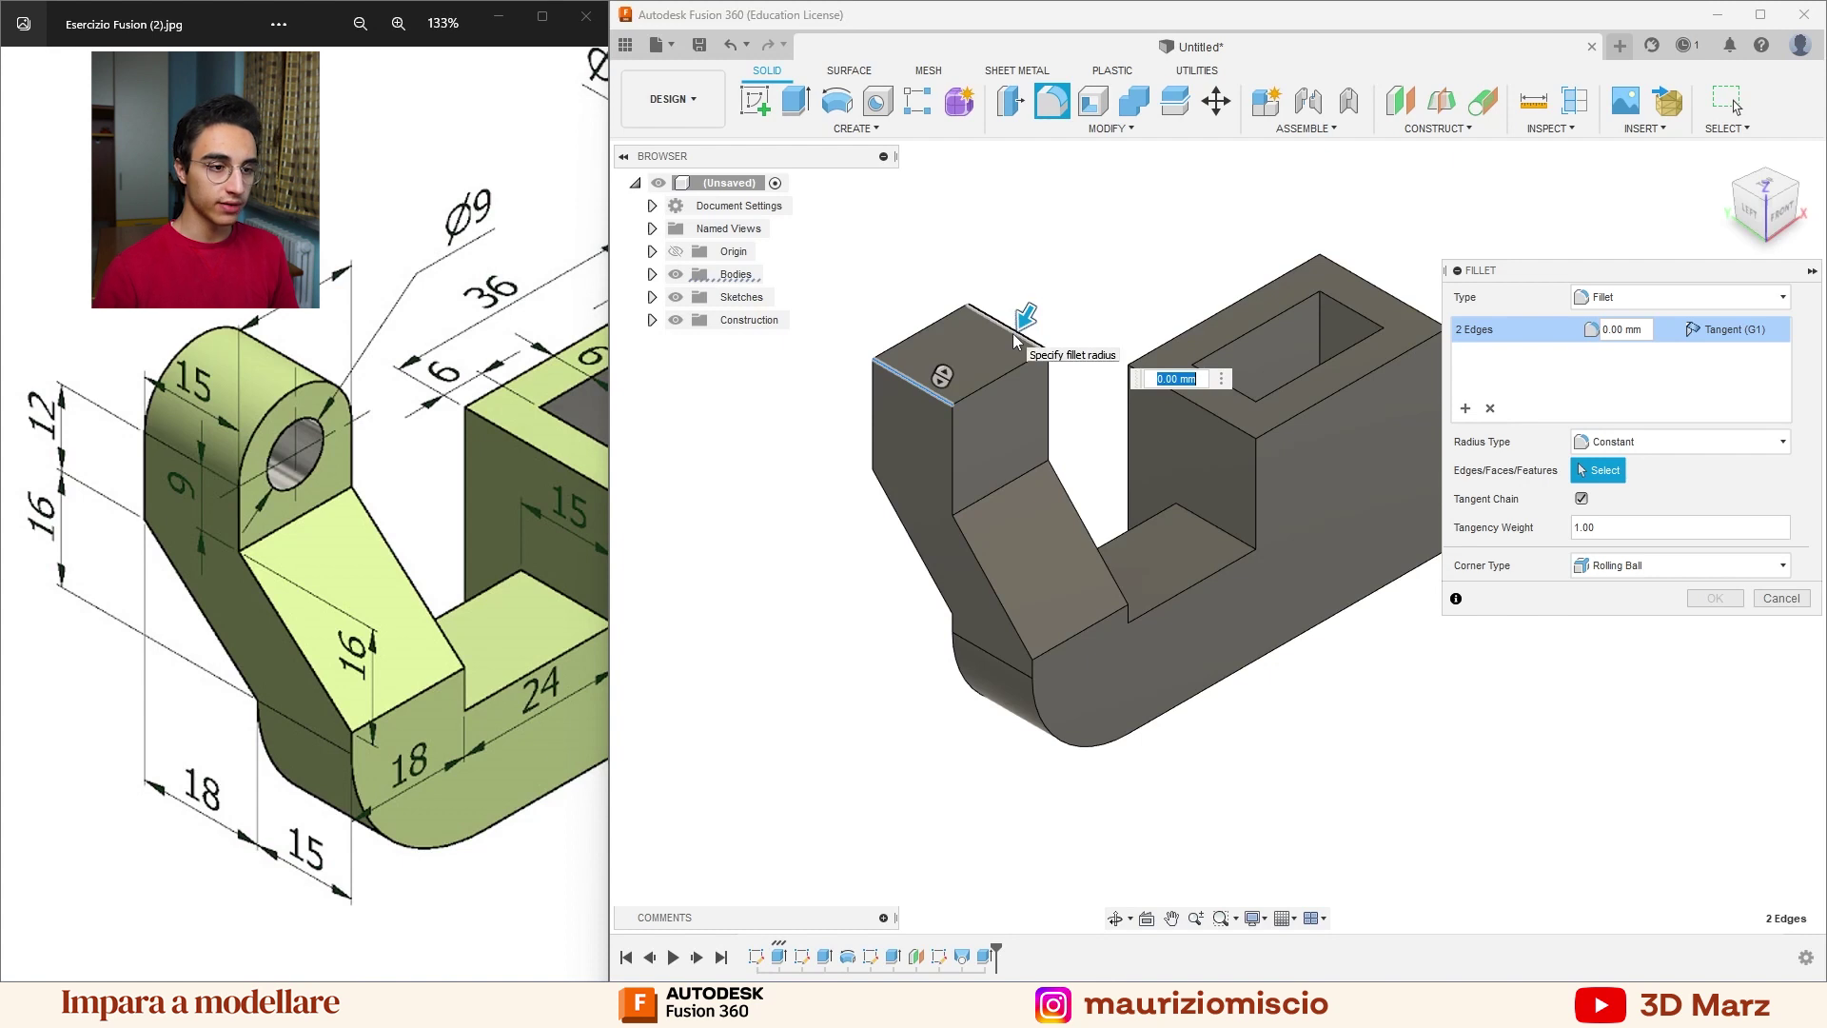
{"action": "type", "text": "9"}
{"action": "key", "text": "Return"}
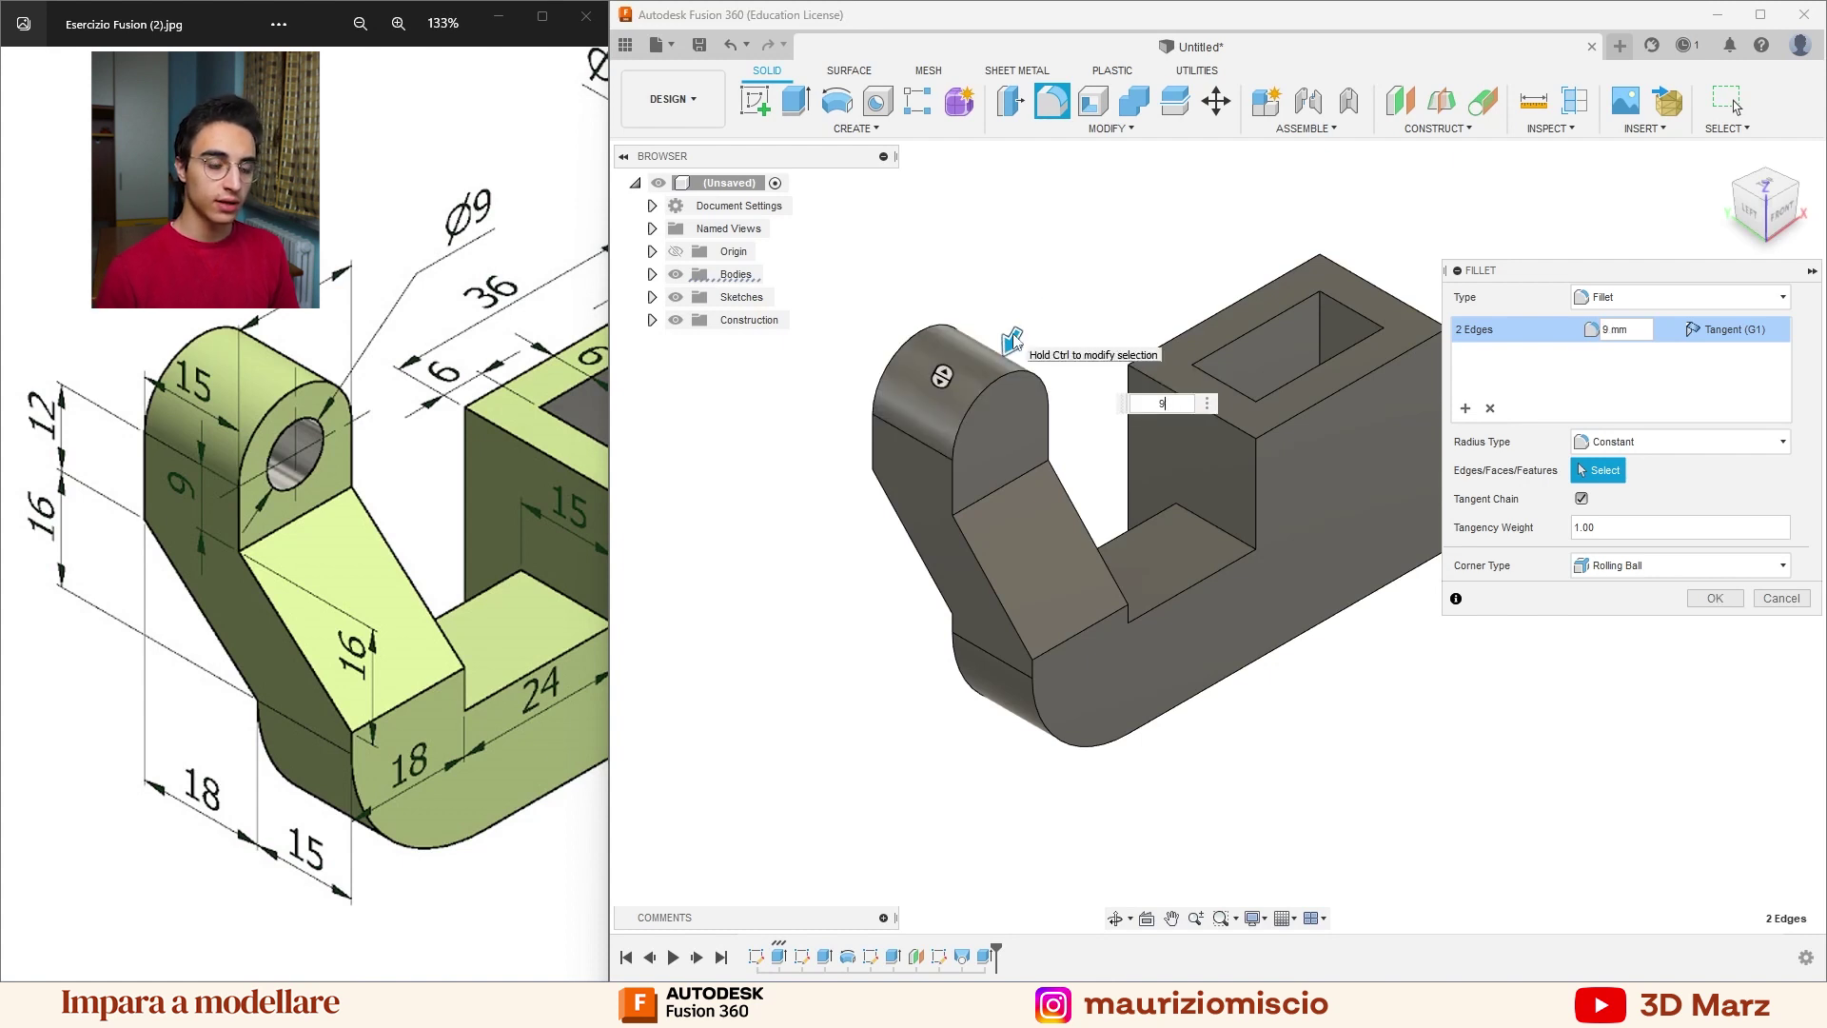
{"action": "left_click", "coordinate": [1725, 603]}
{"action": "left_click", "coordinate": [1018, 438]}
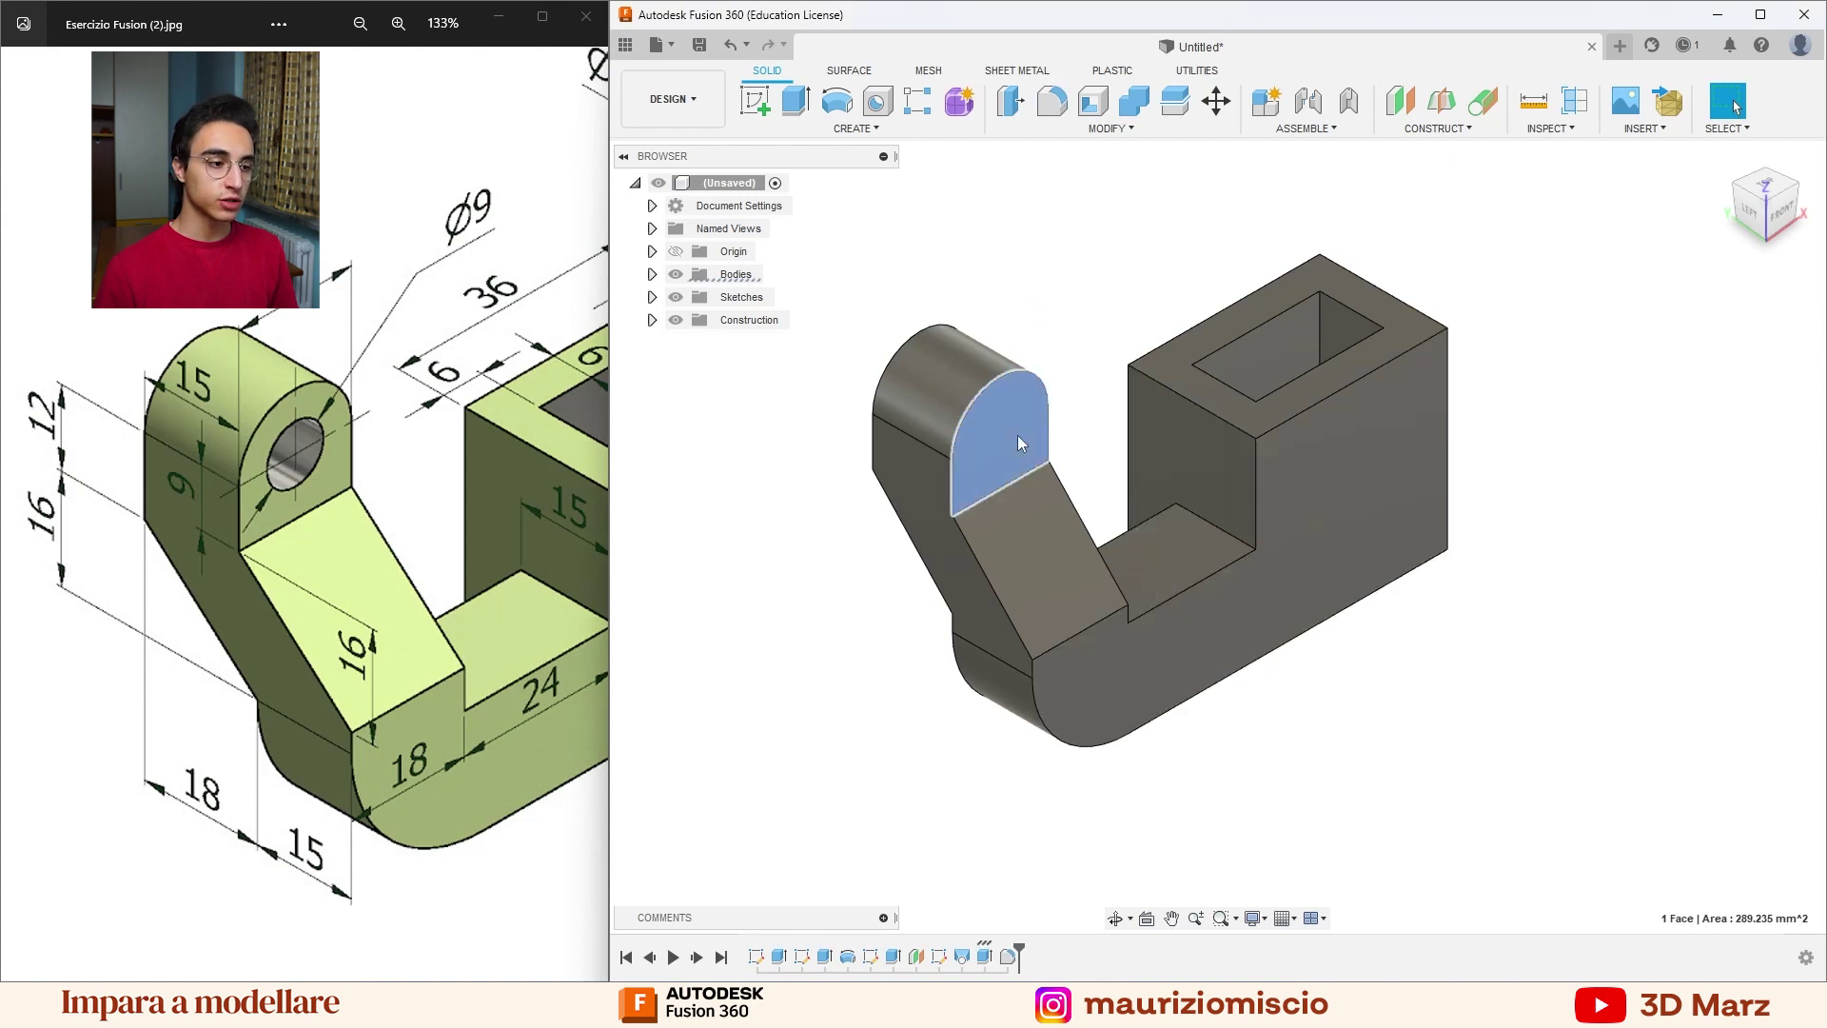
{"action": "right_click", "coordinate": [1018, 436]}
Cut a Ø9 hole 15 mm deep through the lug, centred on its arc.
{"action": "left_click", "coordinate": [993, 539]}
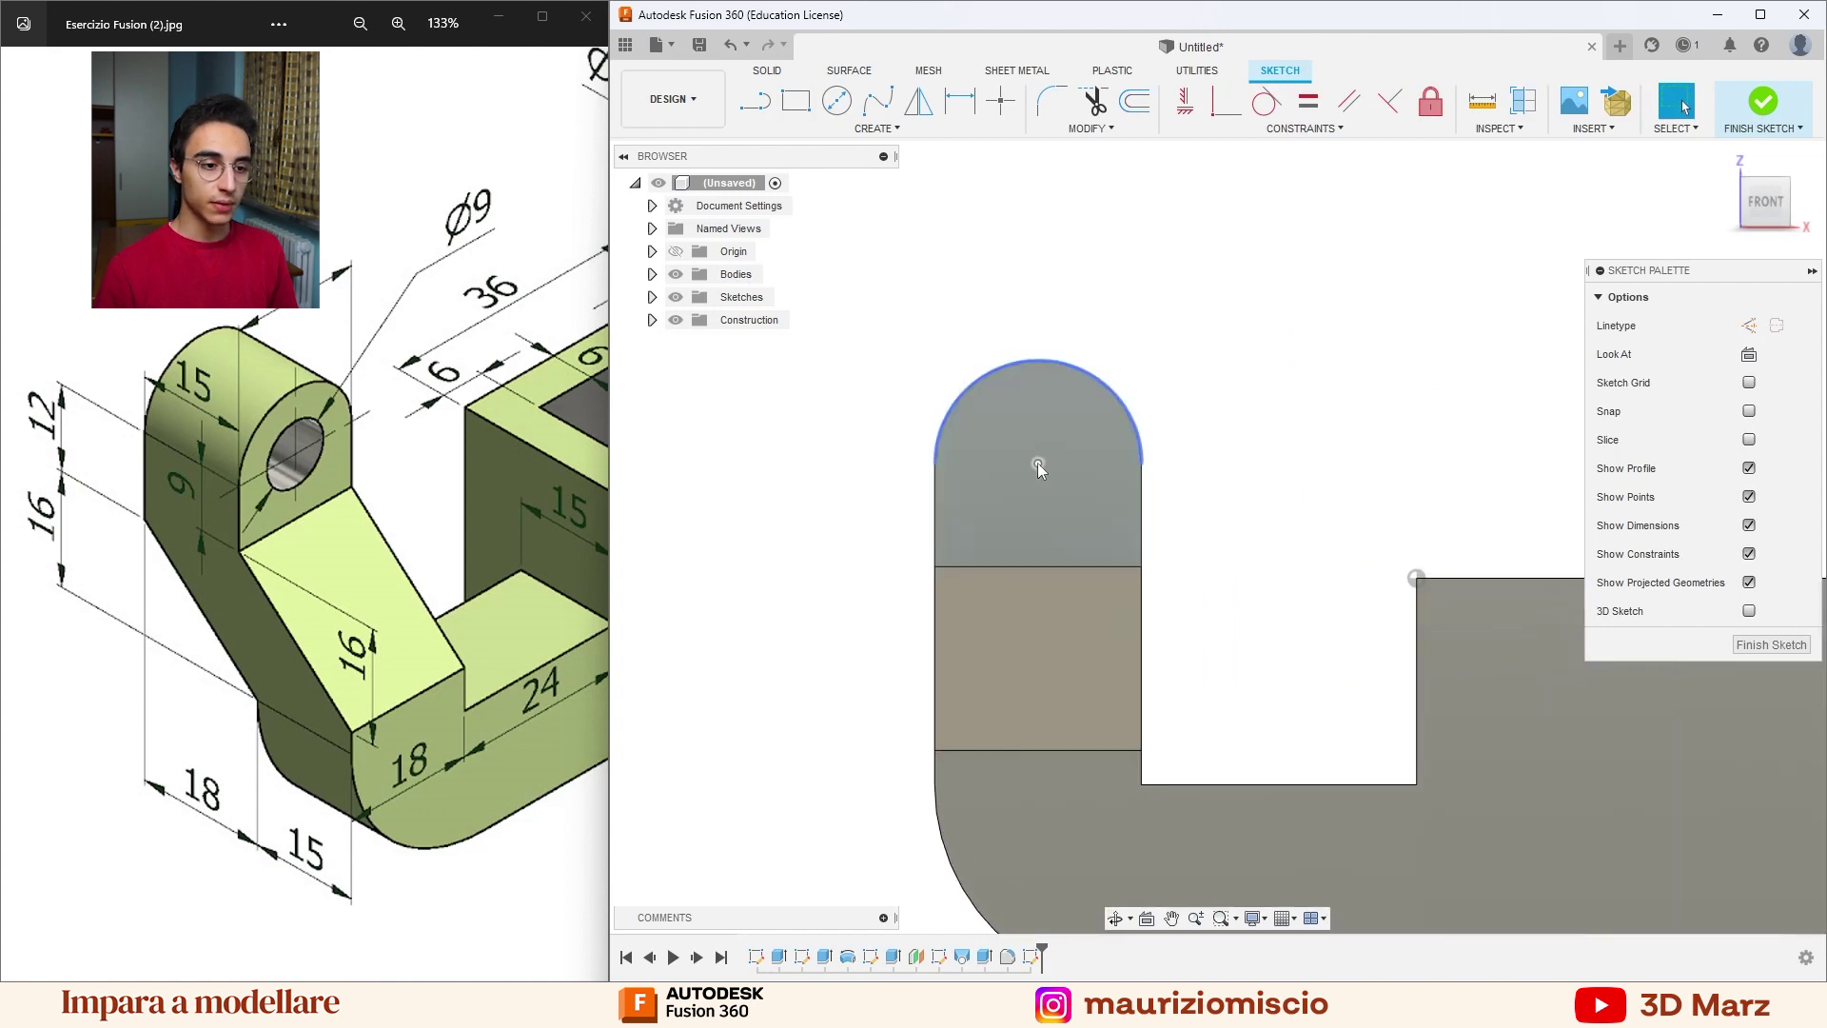
{"action": "left_click", "coordinate": [835, 100]}
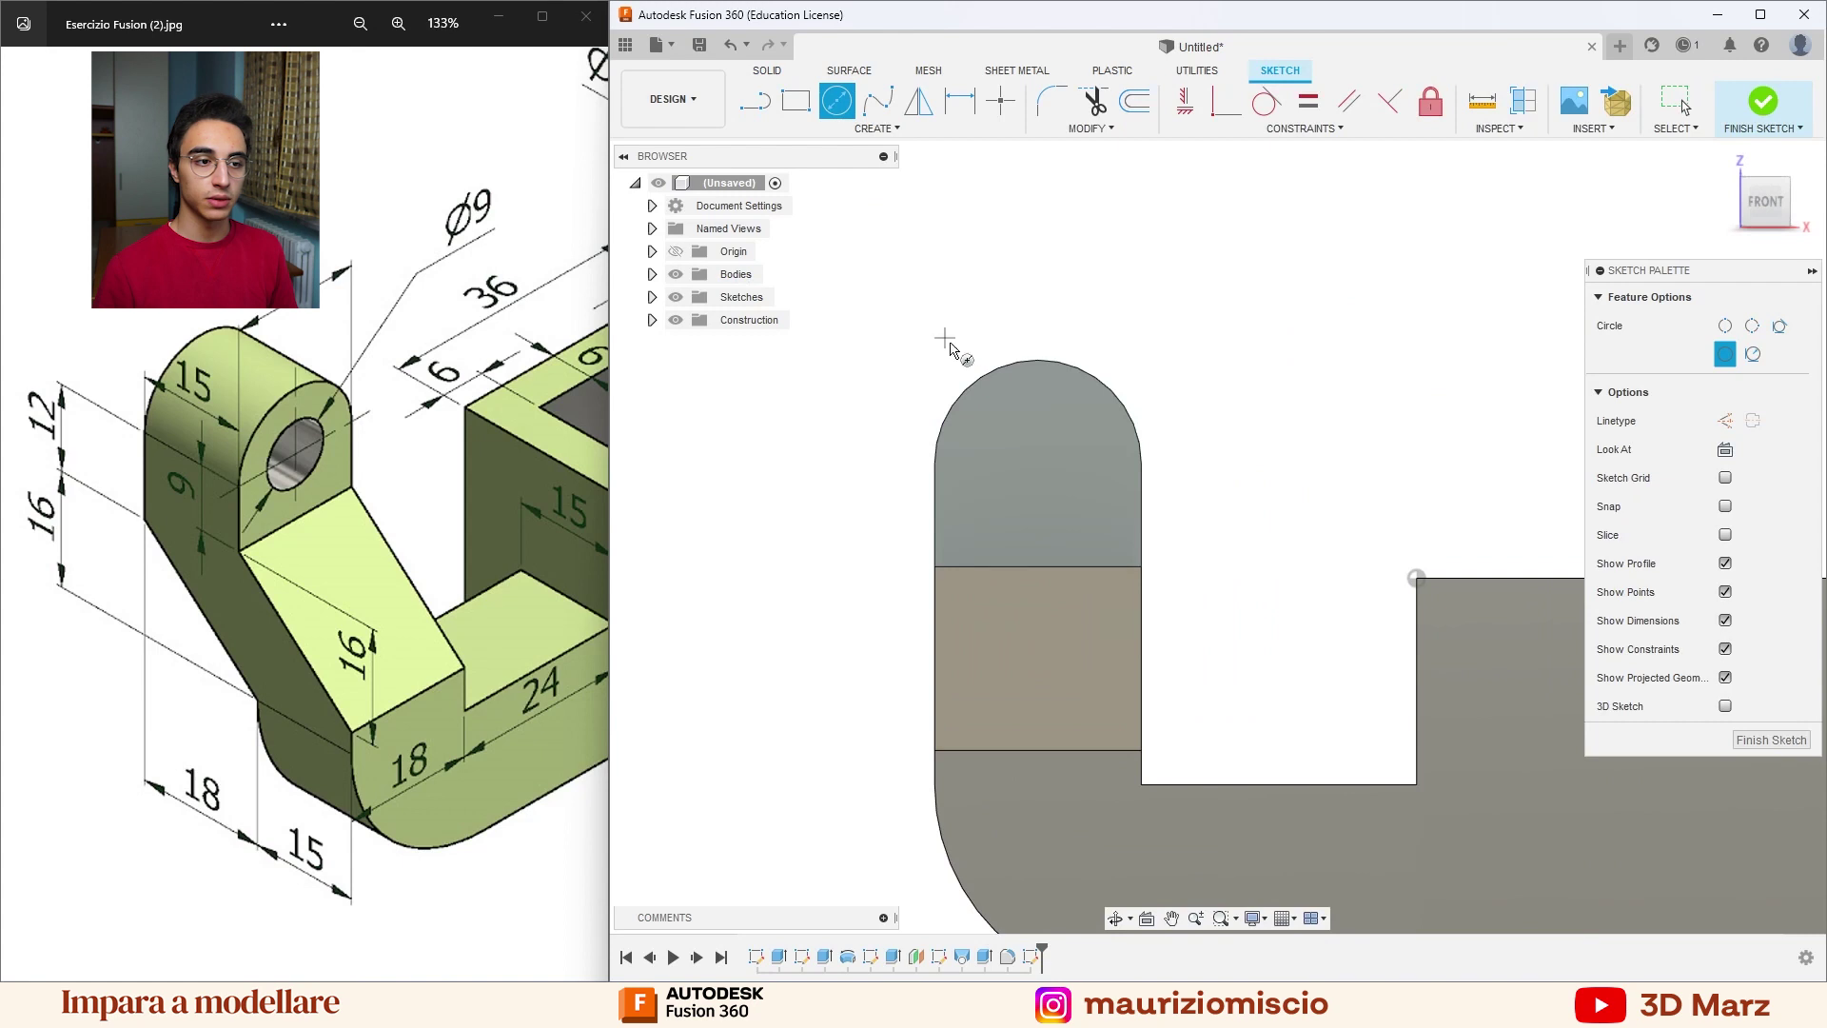
{"action": "left_click", "coordinate": [1038, 463]}
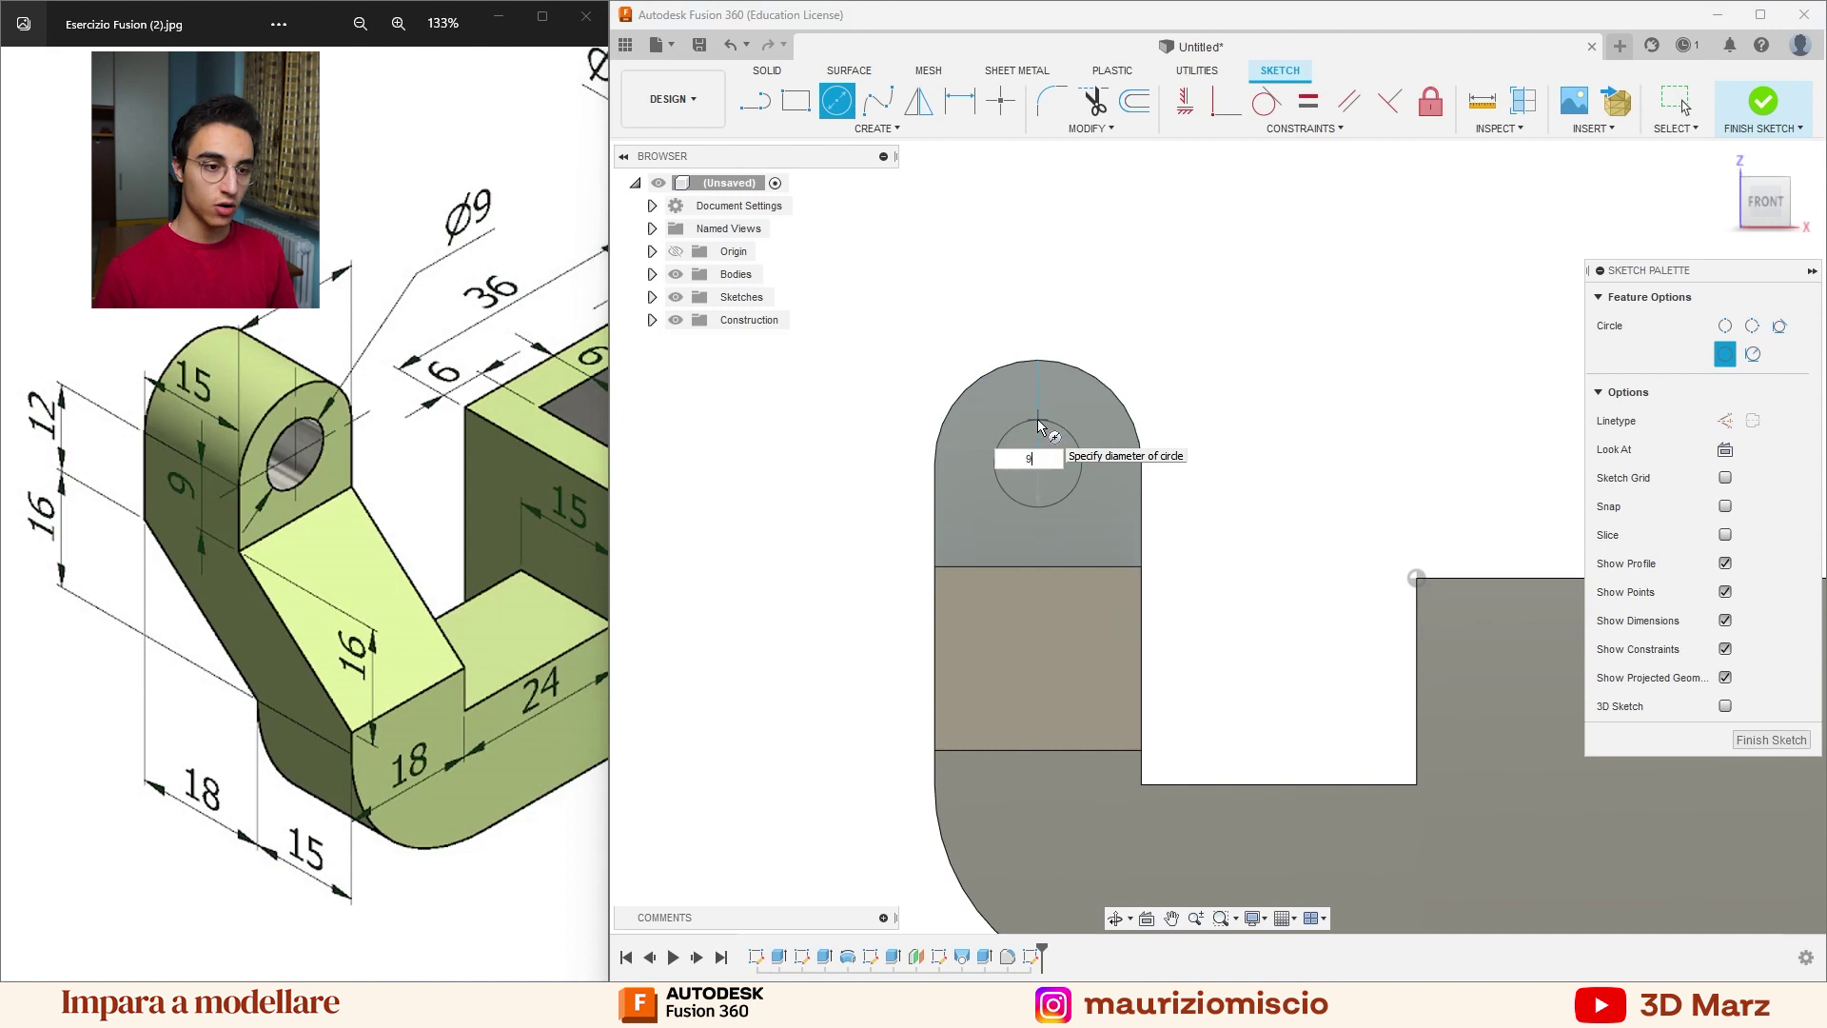
{"action": "key", "text": "Return"}
{"action": "key", "text": "Escape"}
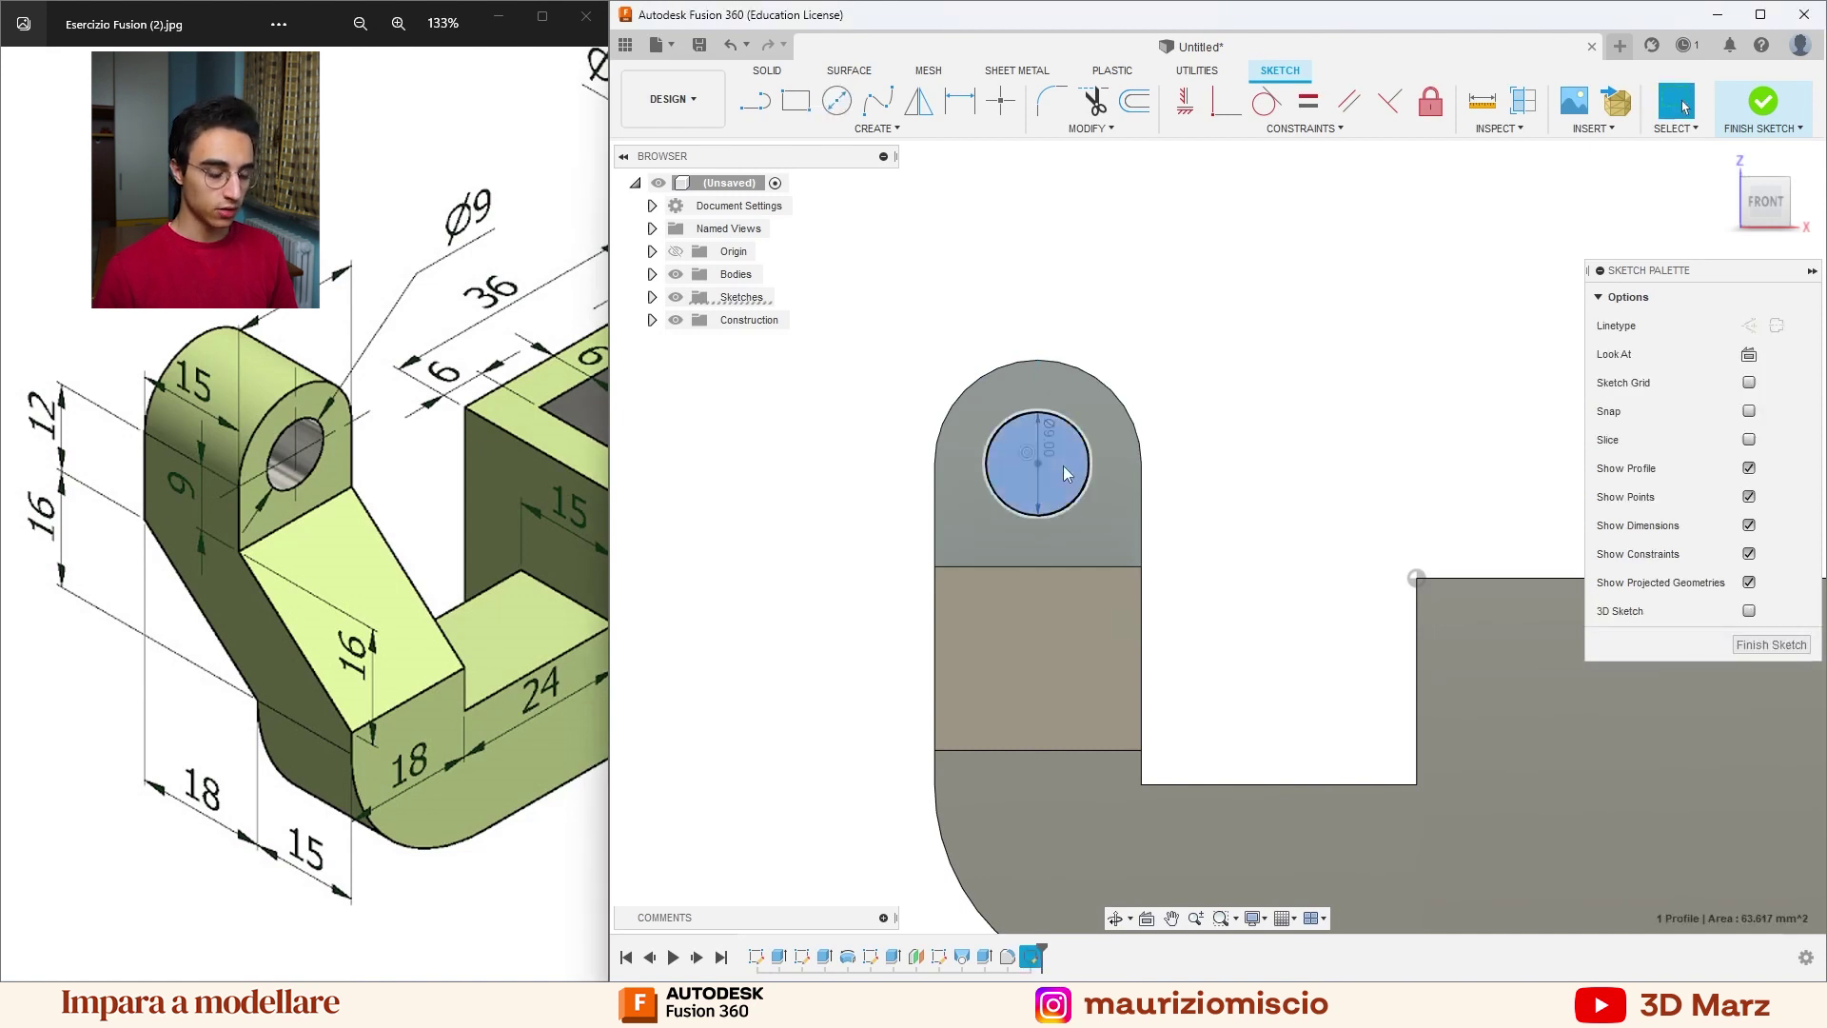
{"action": "key", "text": "e"}
{"action": "middle_click_drag", "start_coordinate": [860, 459], "coordinate": [1484, 618], "text": "shift"}
{"action": "type", "text": "-15"}
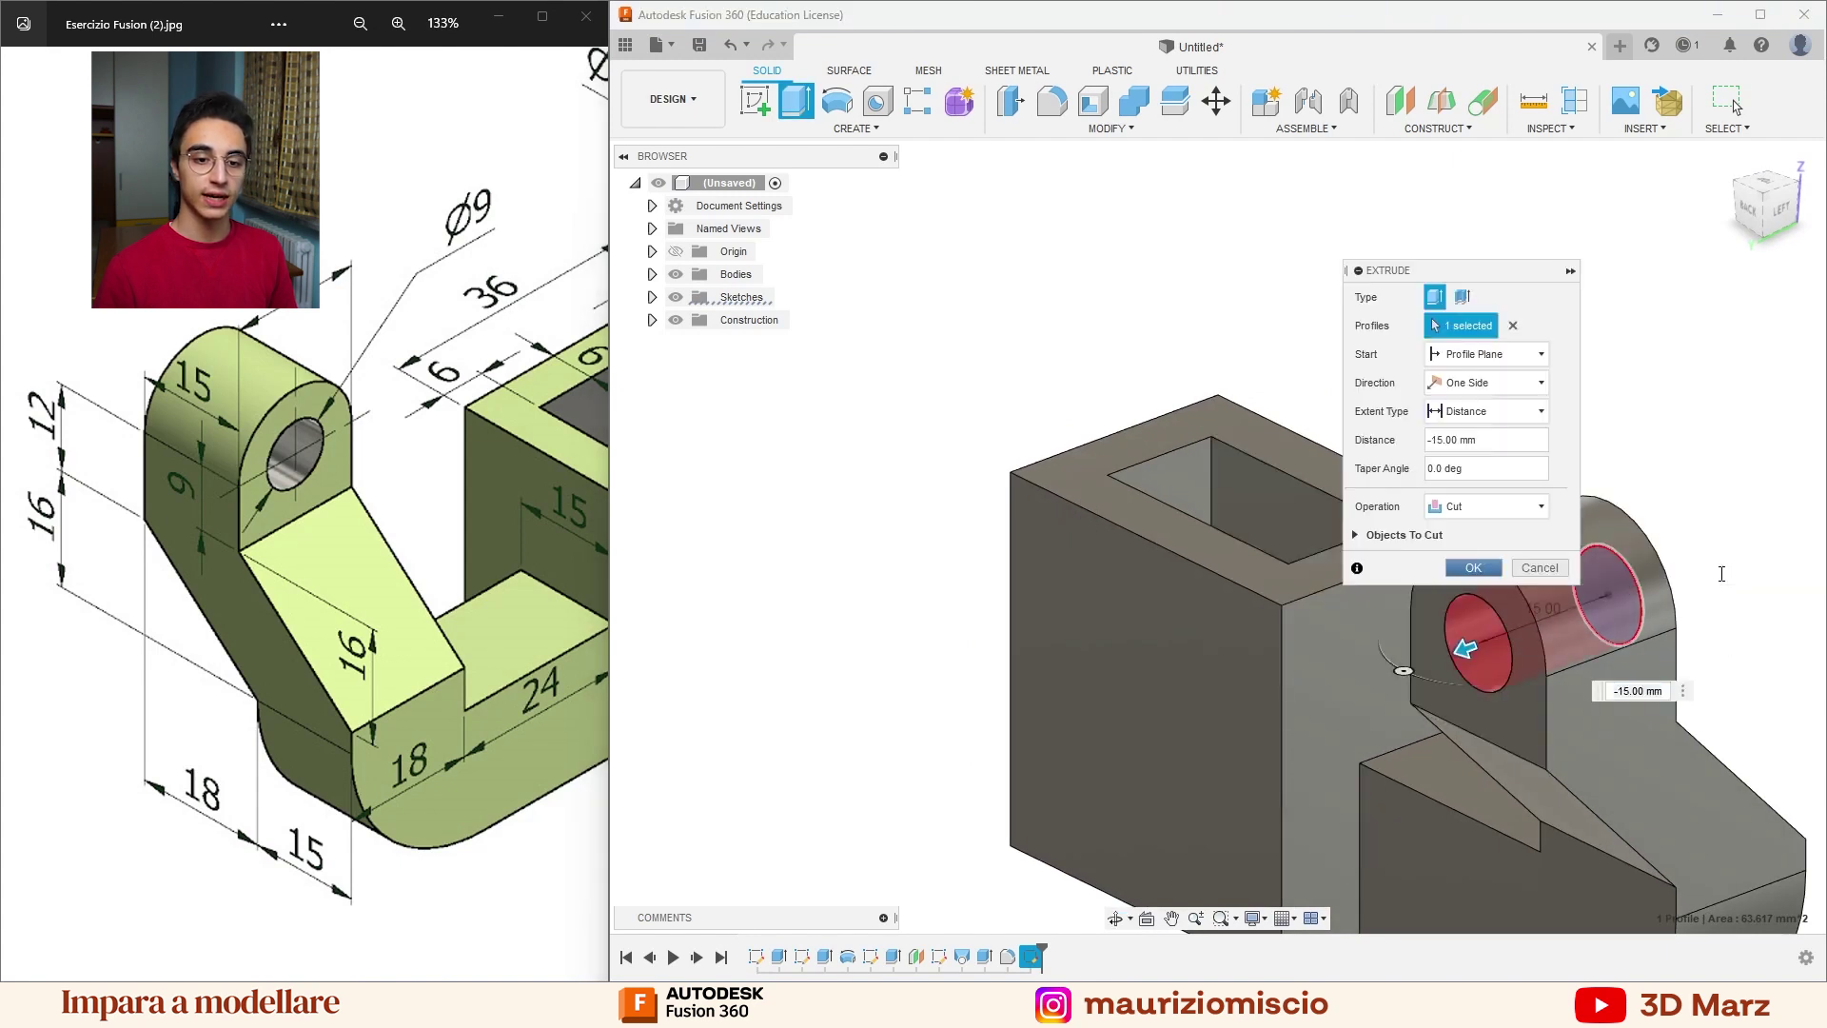
{"action": "key", "text": "Return"}
Reorient the view and select the square block's front face.
{"action": "mouse_move", "coordinate": [1326, 448]}
{"action": "middle_mouse_down", "text": "shift"}
{"action": "mouse_move", "coordinate": [1500, 367]}
{"action": "mouse_move", "coordinate": [1386, 382]}
{"action": "middle_mouse_up", "text": "shift"}
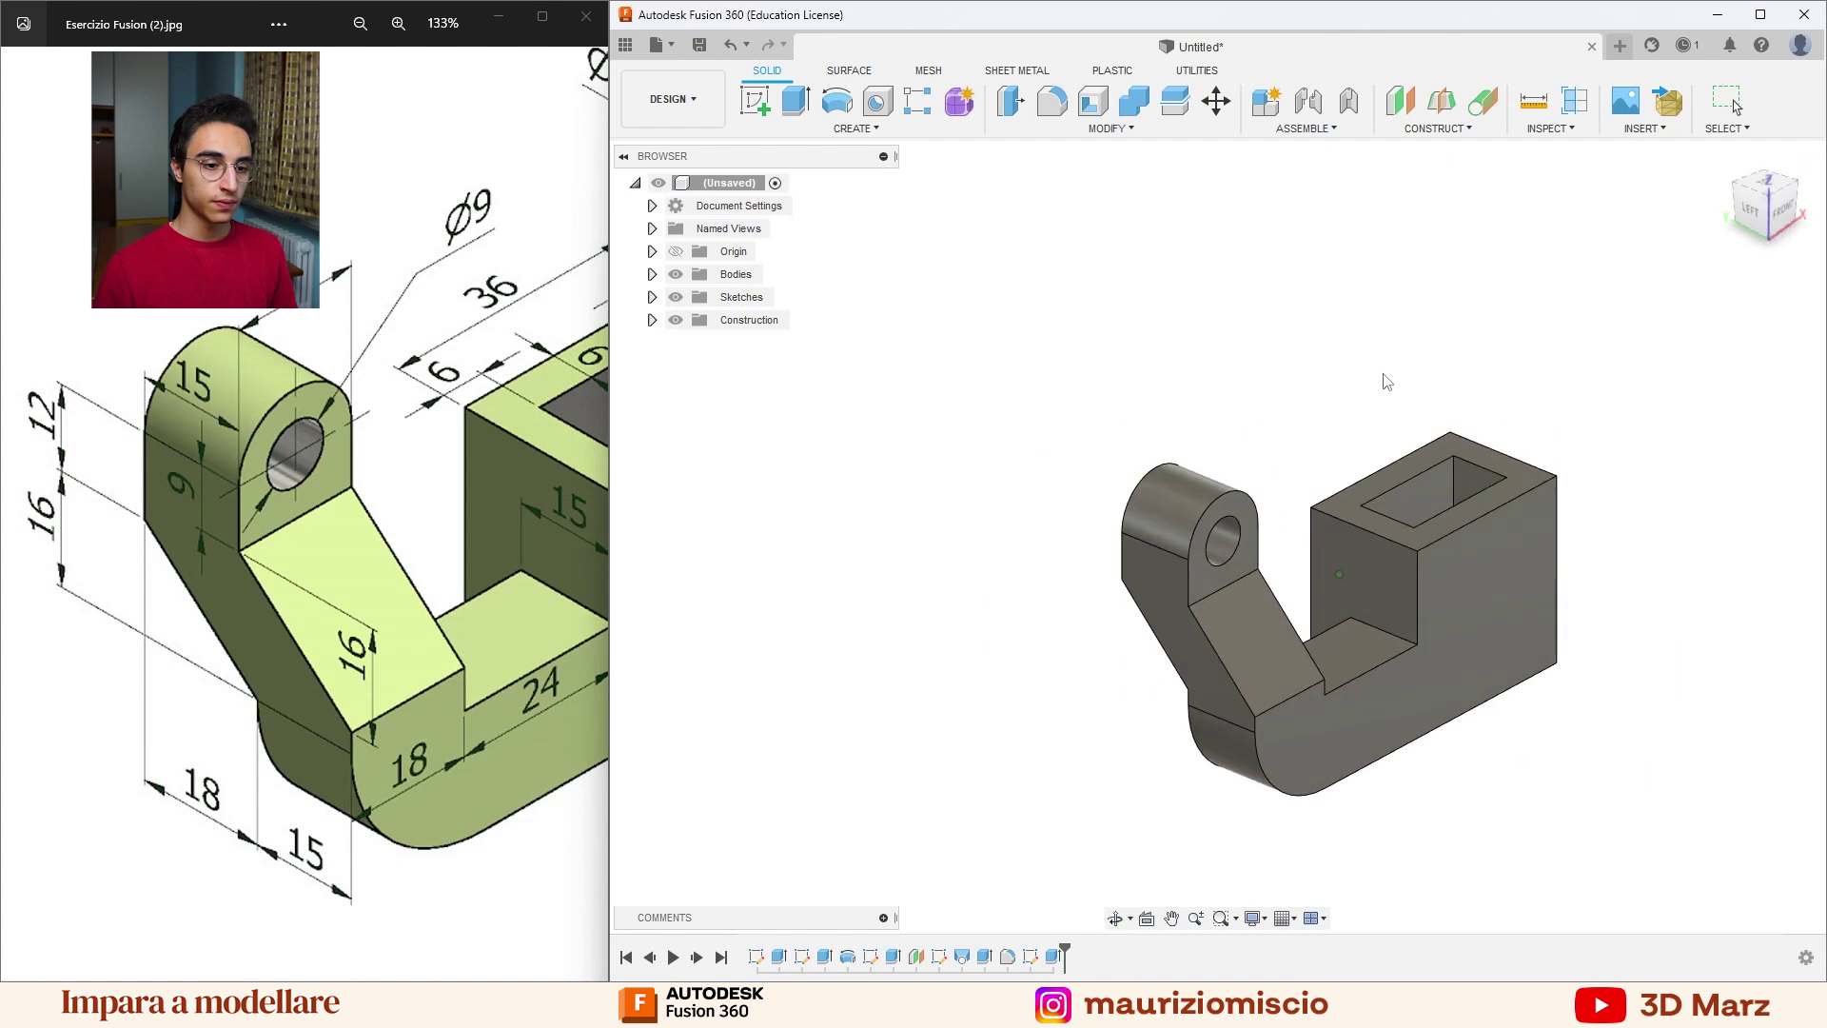
{"action": "scroll", "coordinate": [387, 465], "scroll_direction": "down", "scroll_amount": 5}
{"action": "scroll", "coordinate": [451, 535], "scroll_direction": "up", "scroll_amount": 2}
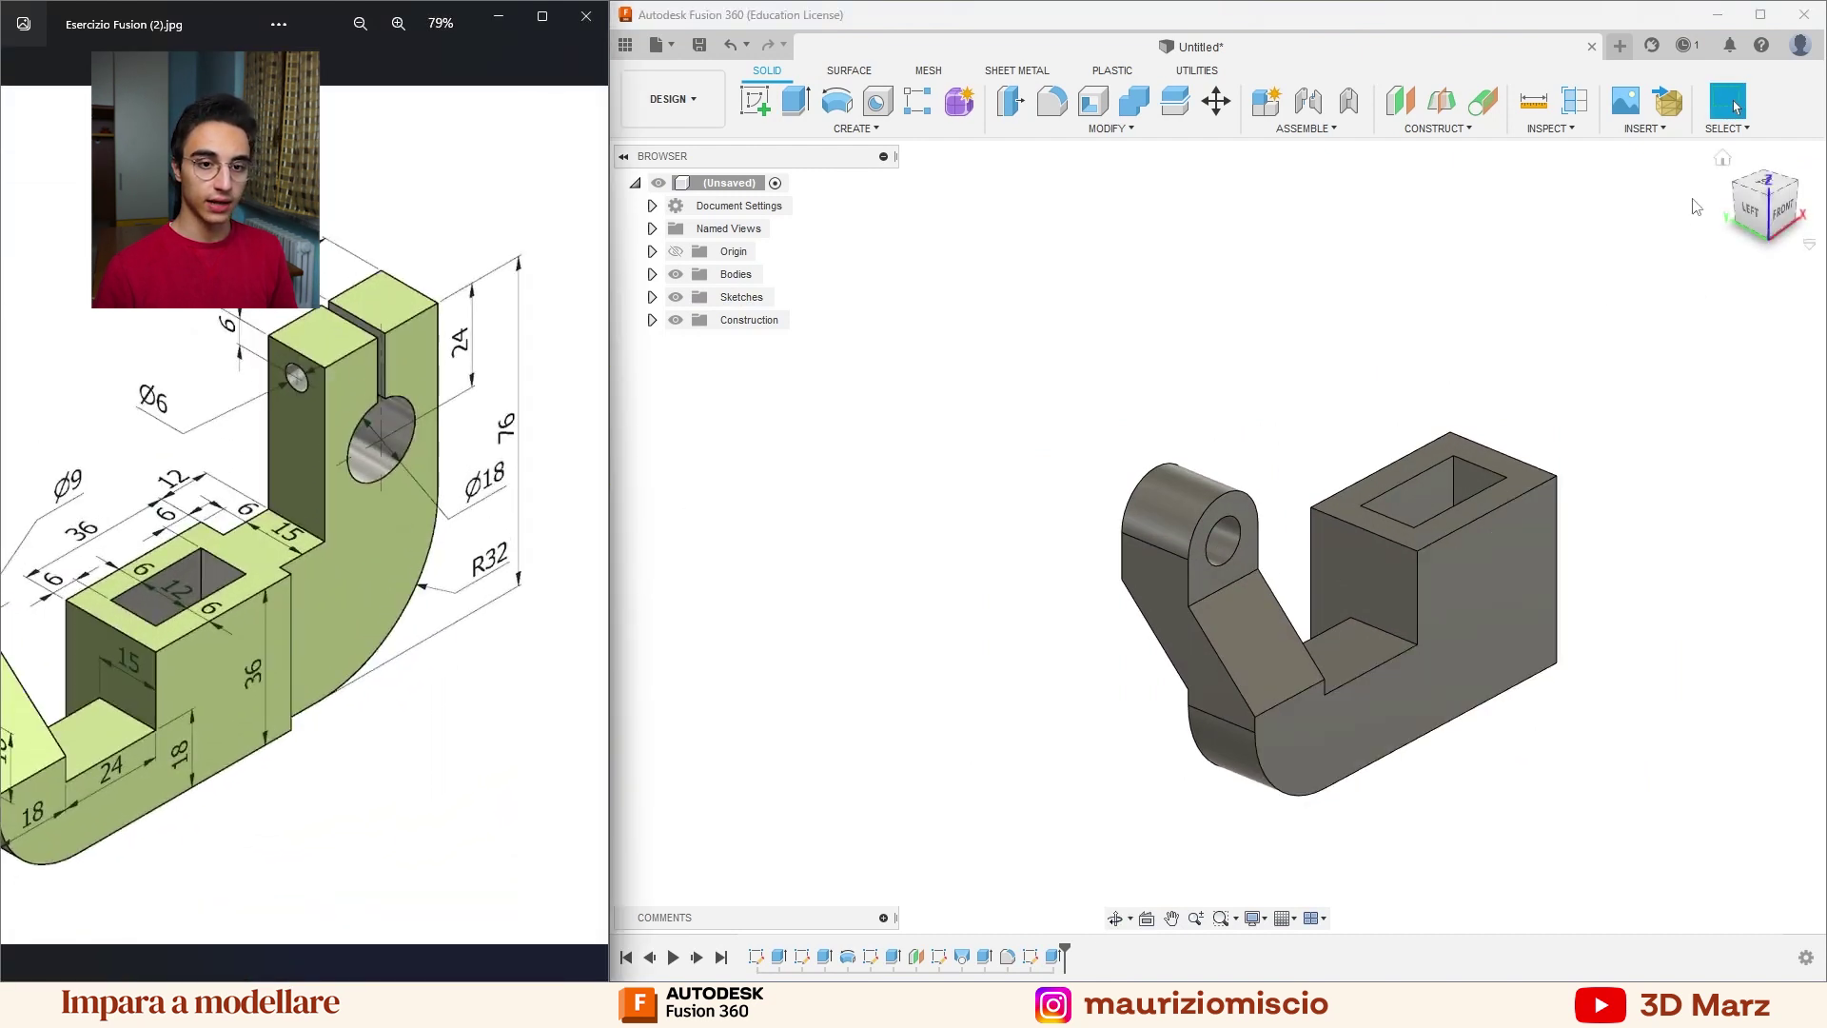
{"action": "mouse_move", "coordinate": [1632, 421]}
{"action": "middle_mouse_down"}
{"action": "mouse_move", "coordinate": [1090, 337]}
{"action": "mouse_move", "coordinate": [1073, 407]}
{"action": "middle_mouse_up"}
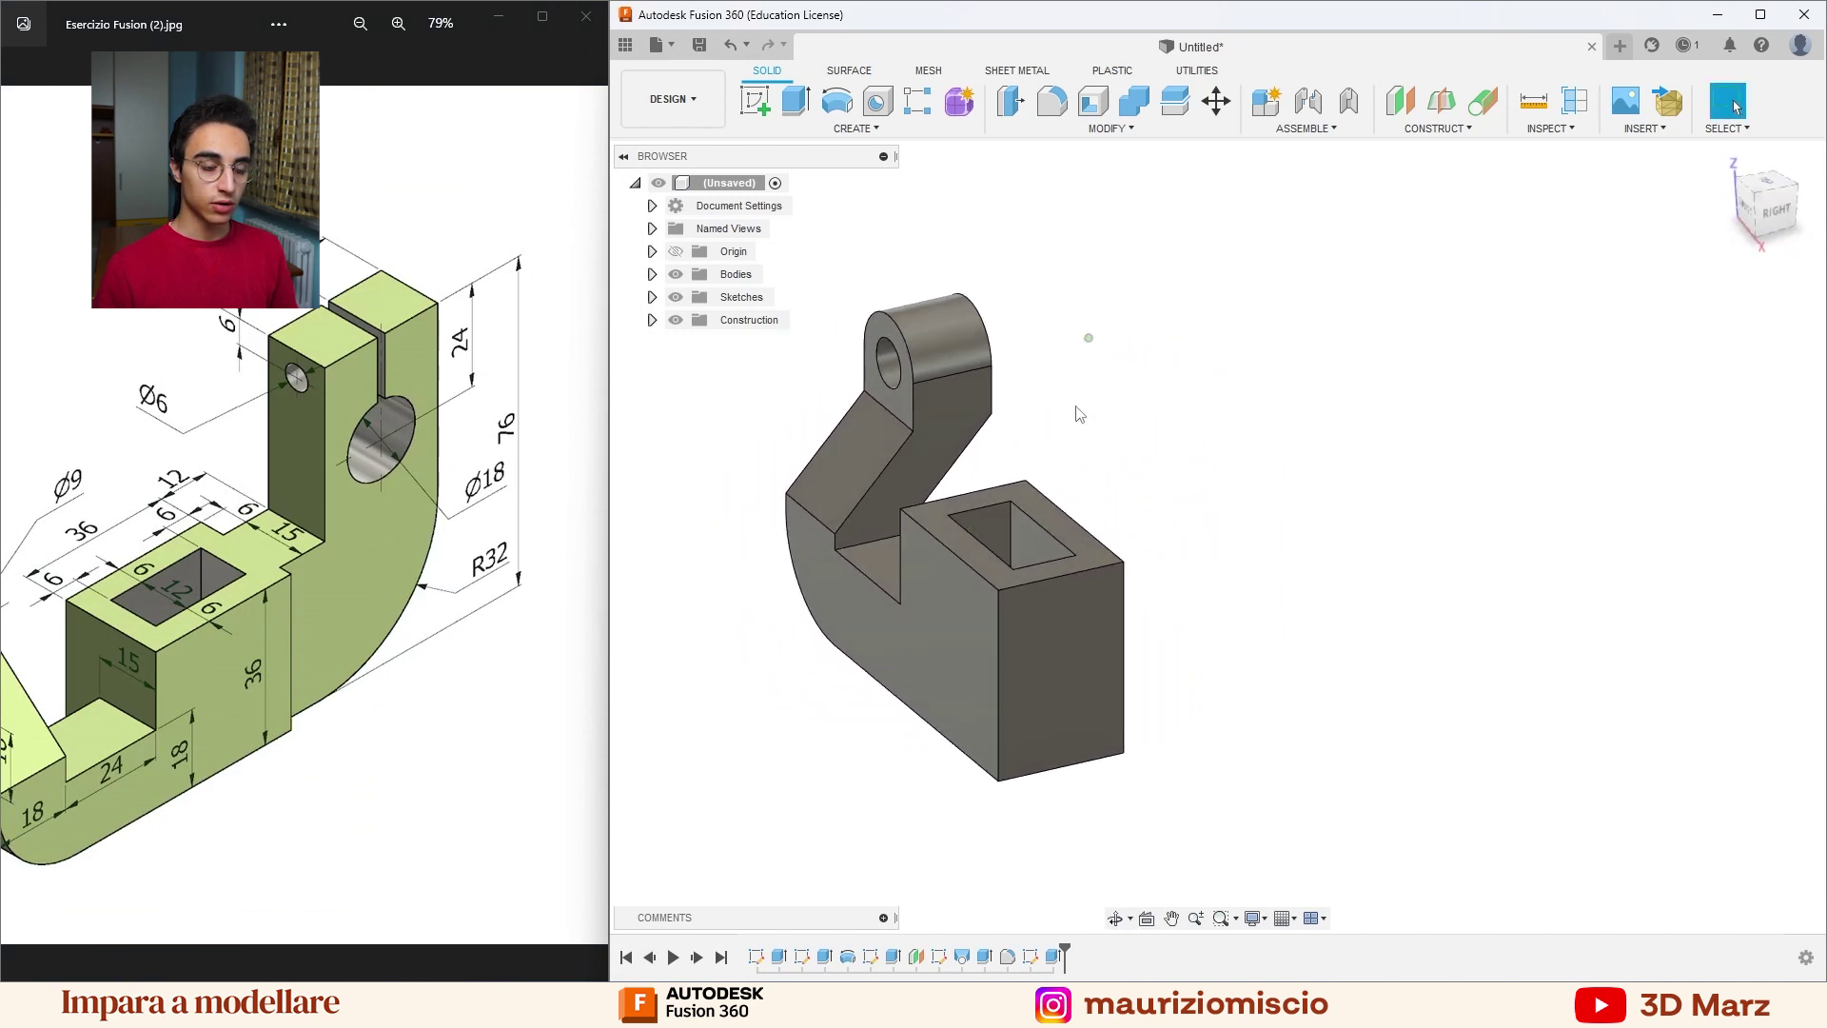
{"action": "left_click", "coordinate": [1026, 643]}
Sketch a rectangle across the block's end face.
{"action": "right_click", "coordinate": [1026, 643]}
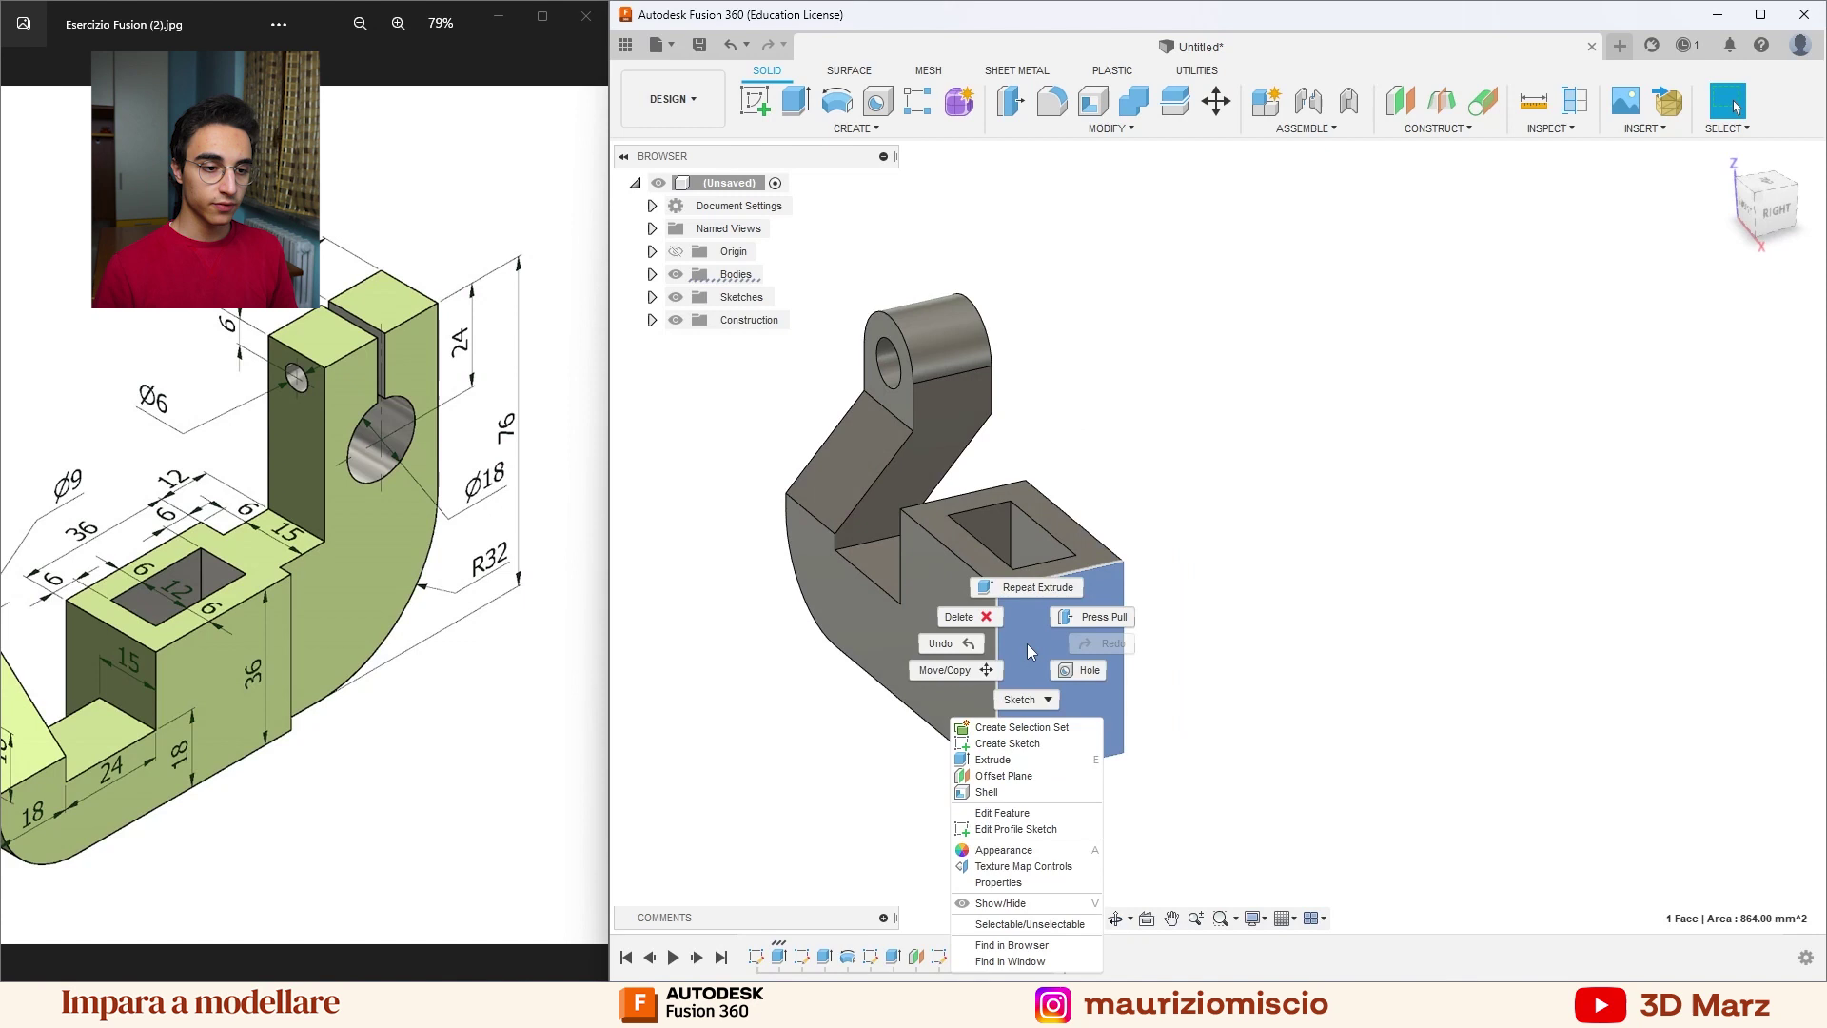
{"action": "left_click", "coordinate": [1018, 747]}
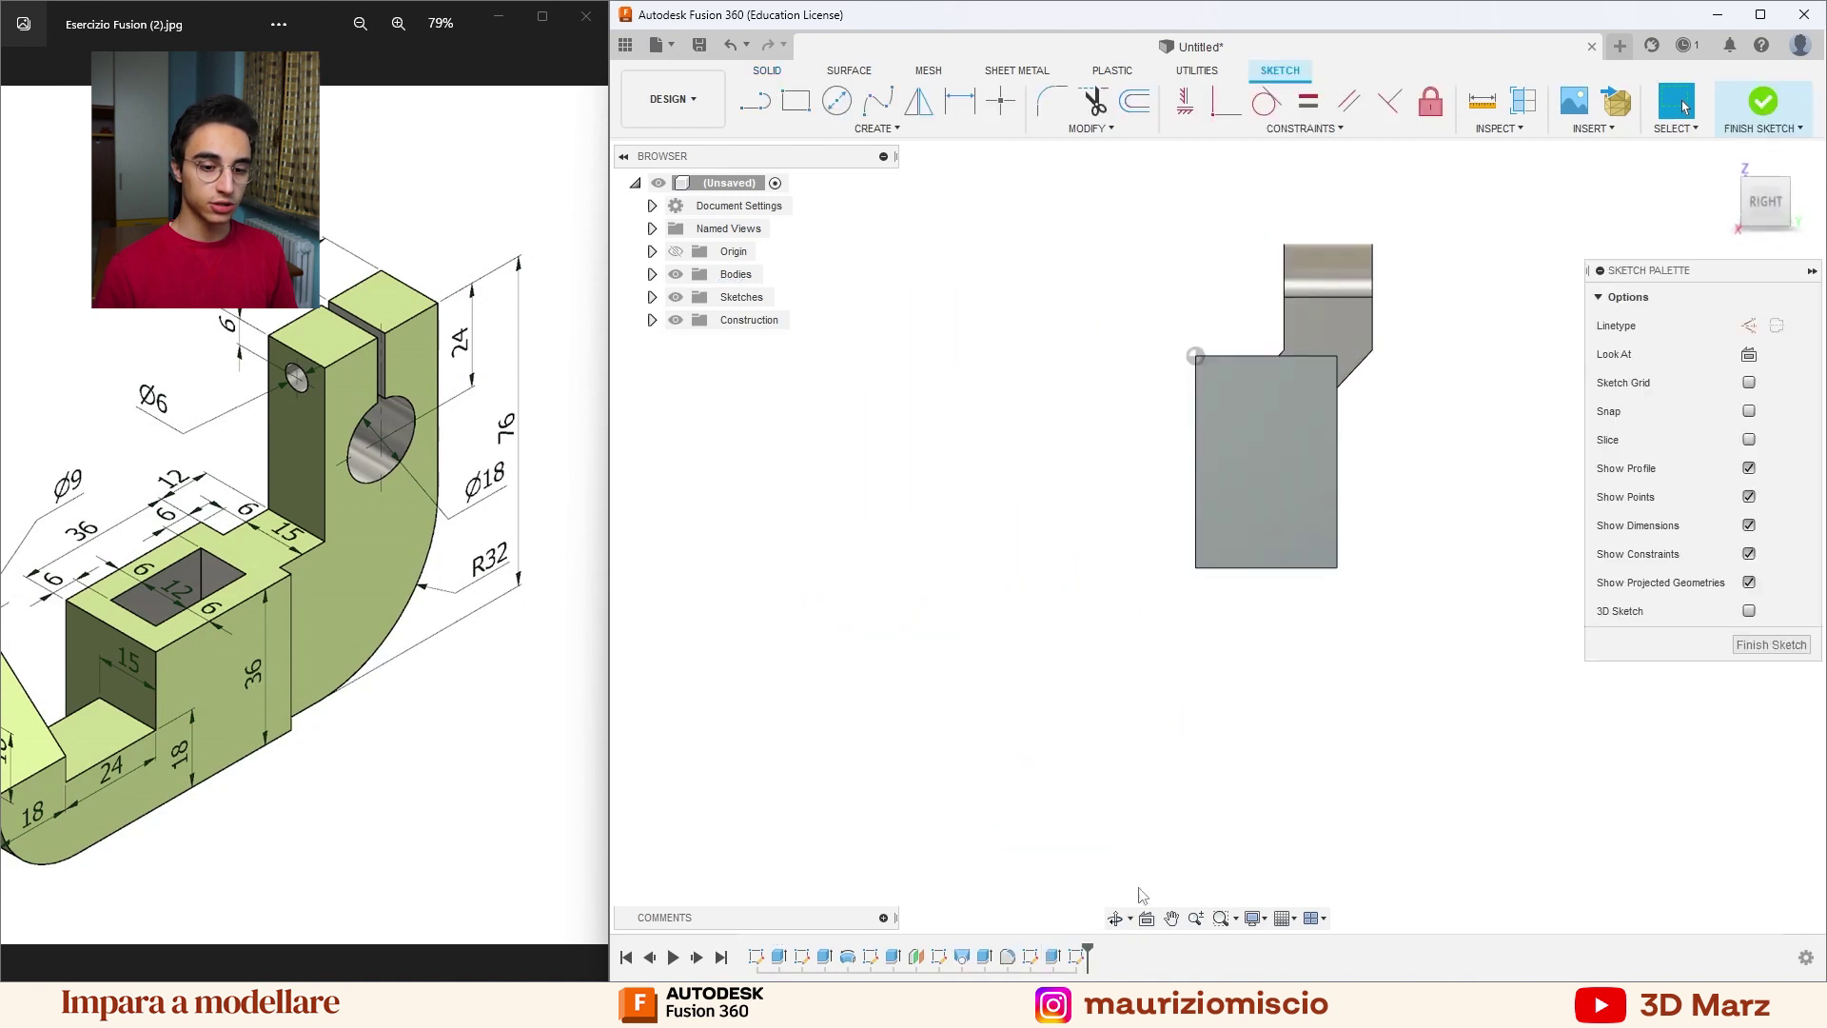
{"action": "key", "text": "r"}
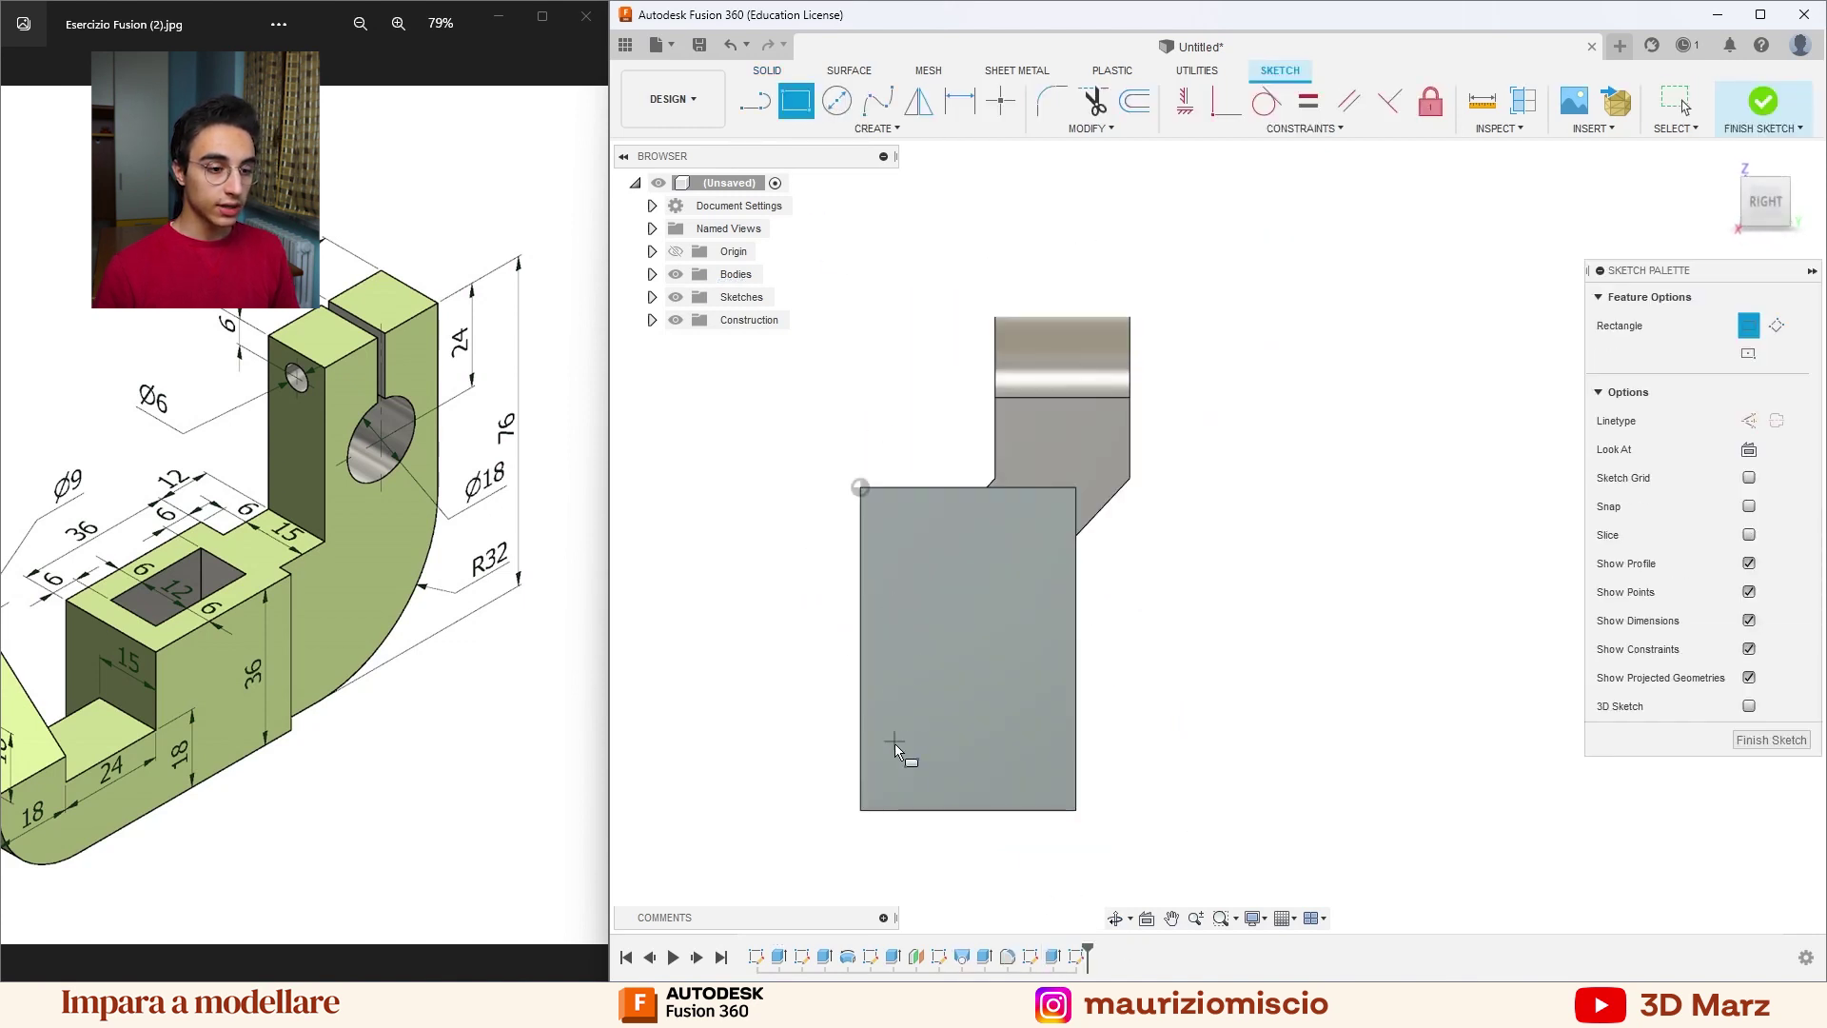
{"action": "scroll", "coordinate": [898, 807], "scroll_direction": "up", "scroll_amount": 1}
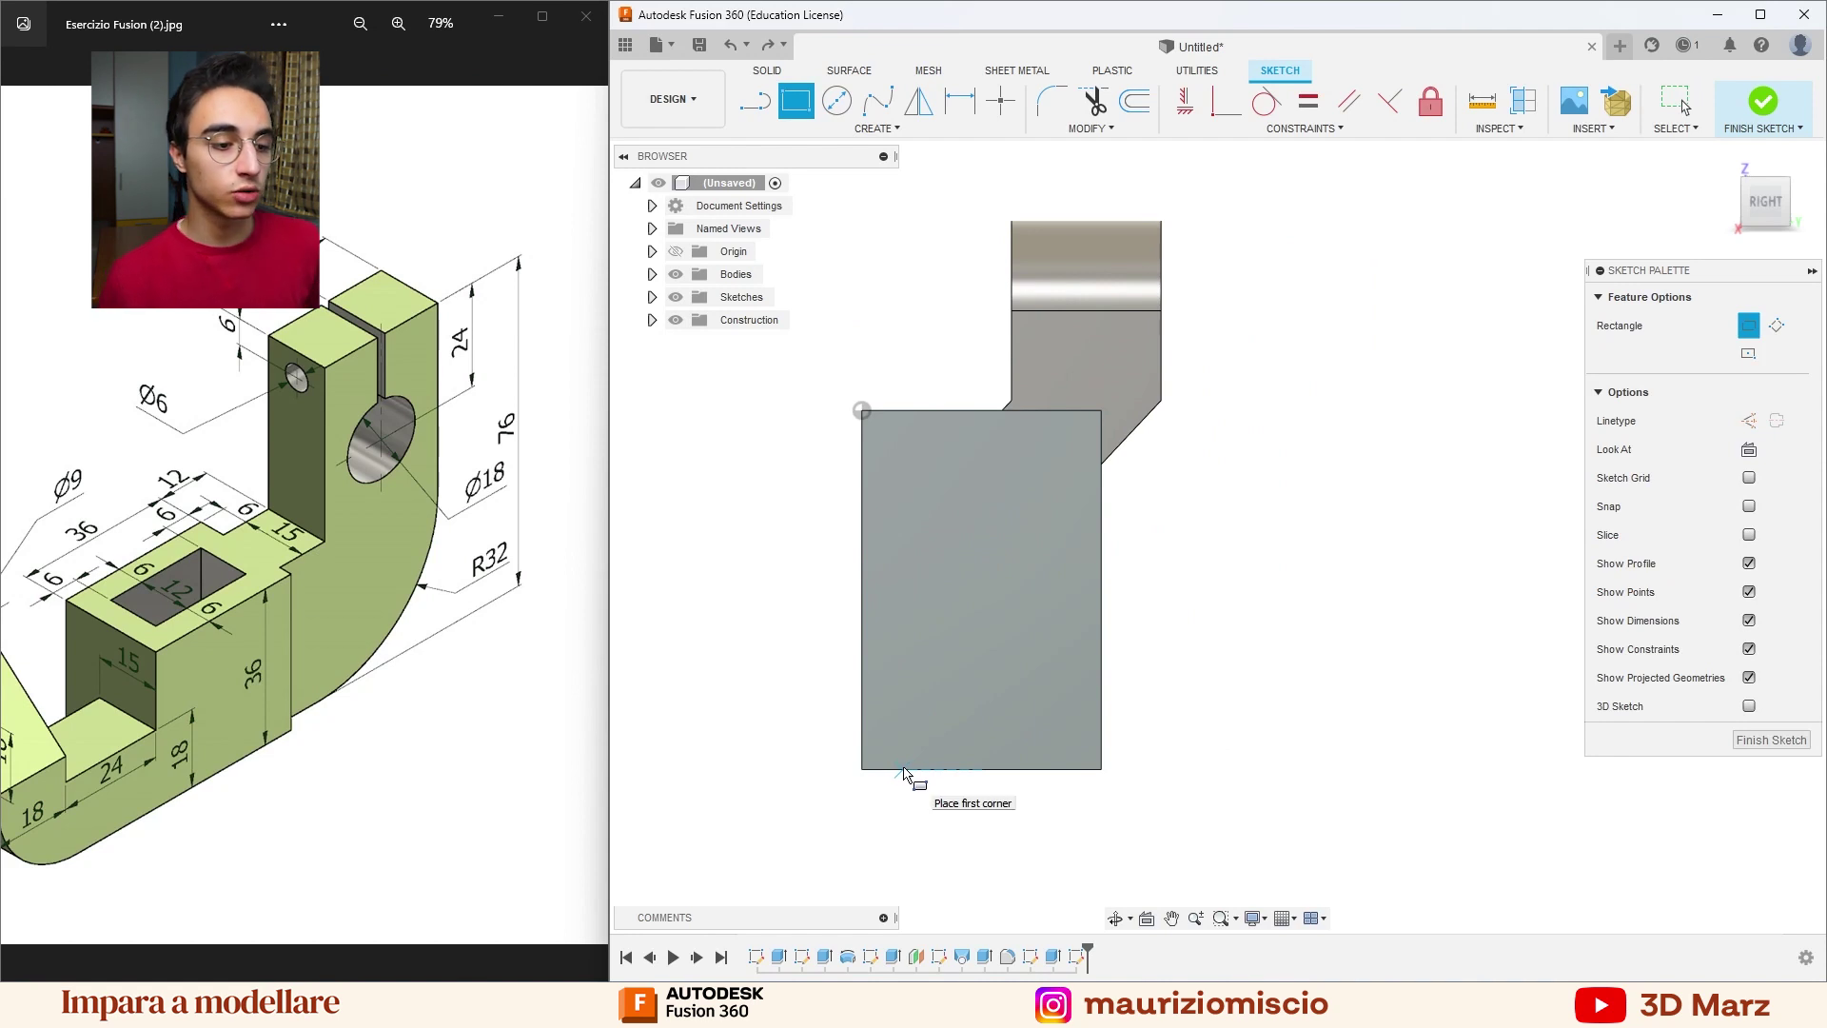
{"action": "left_click", "coordinate": [903, 769]}
{"action": "left_click", "coordinate": [1045, 412]}
Dimension the rectangle's side gaps to 3 mm on the left and 6 mm on the right.
{"action": "key", "text": "Escape"}
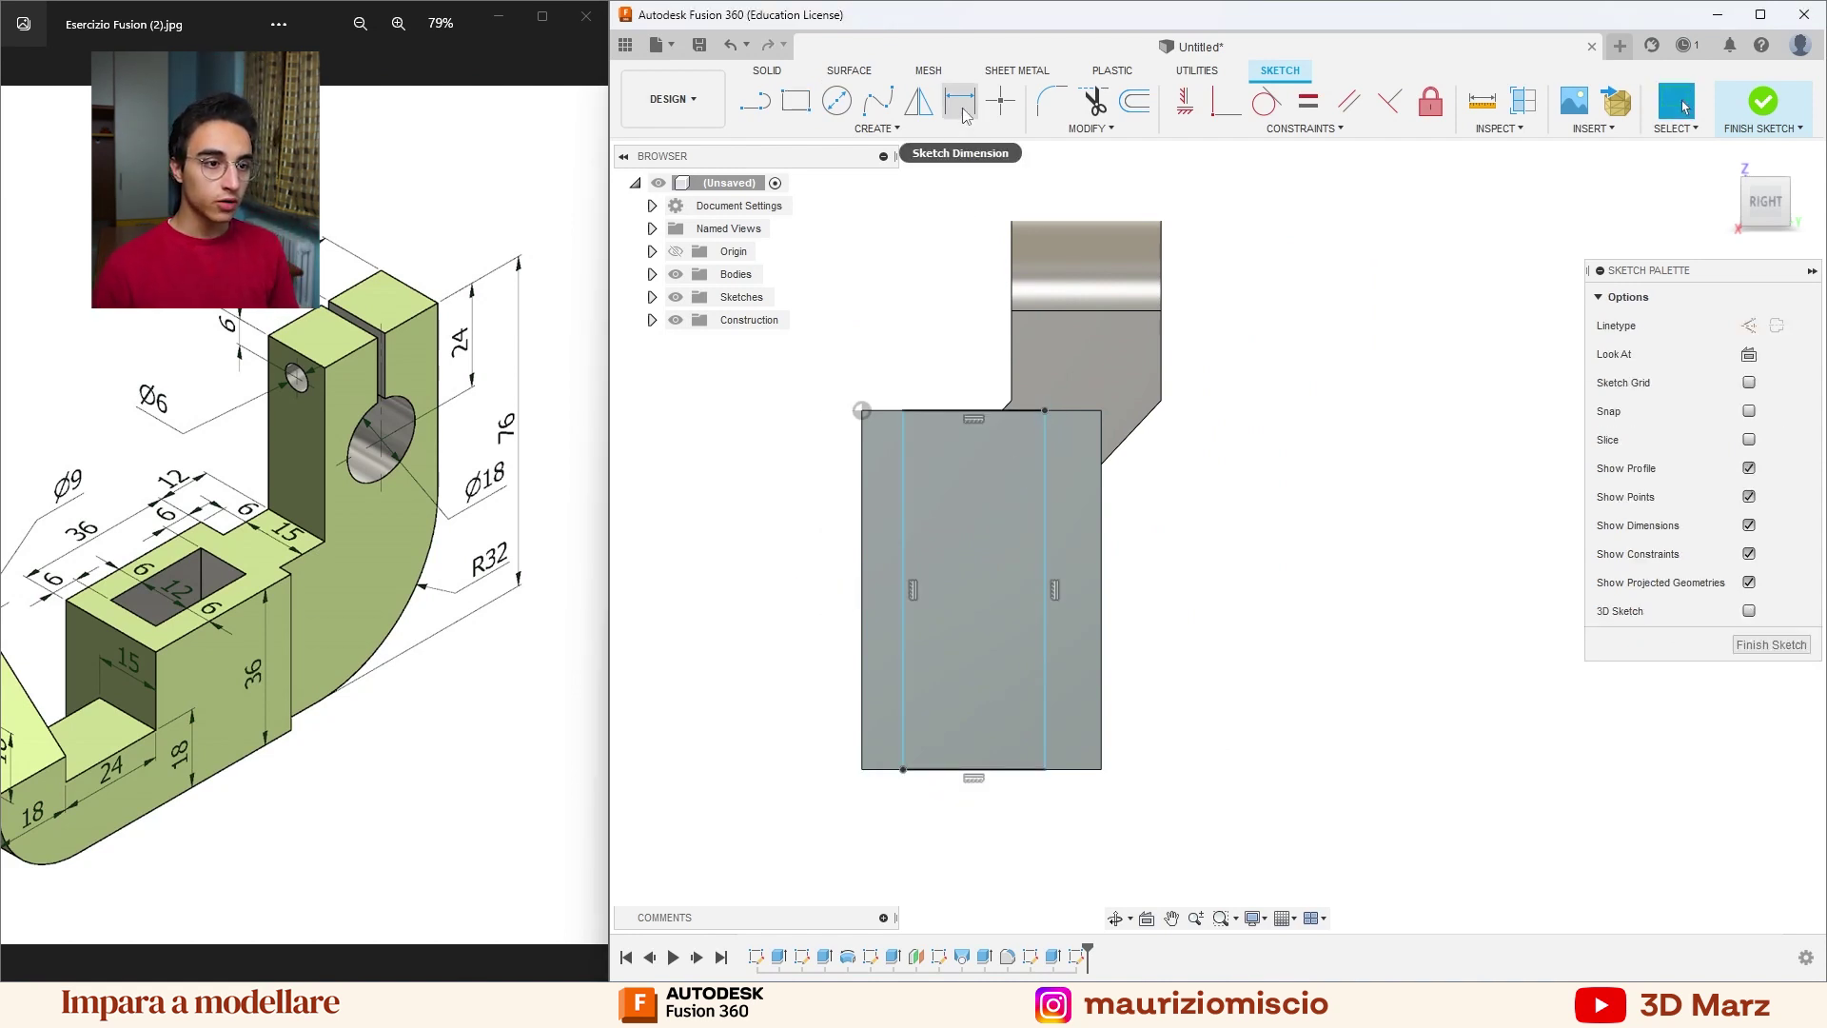
{"action": "left_click", "coordinate": [959, 100]}
{"action": "left_click", "coordinate": [861, 561]}
{"action": "left_click", "coordinate": [902, 555]}
{"action": "left_click", "coordinate": [891, 553]}
{"action": "type", "text": "24-6-15"}
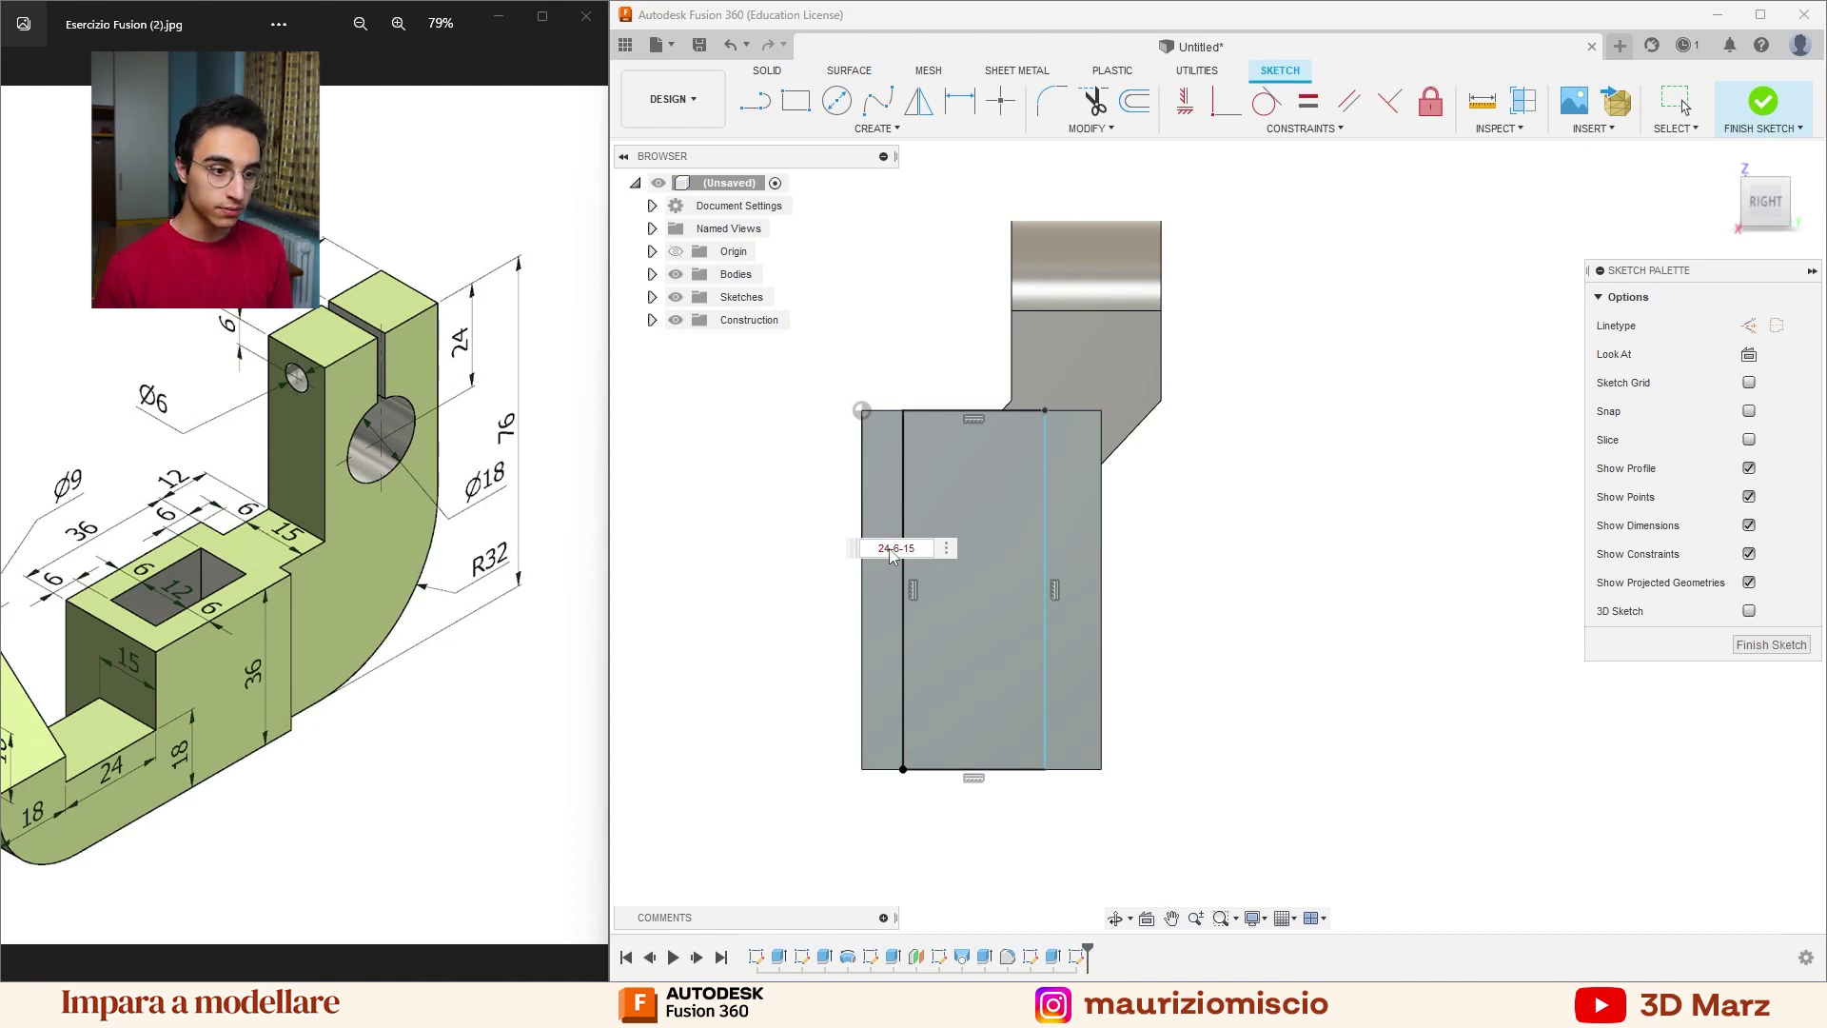
{"action": "key", "text": "Return"}
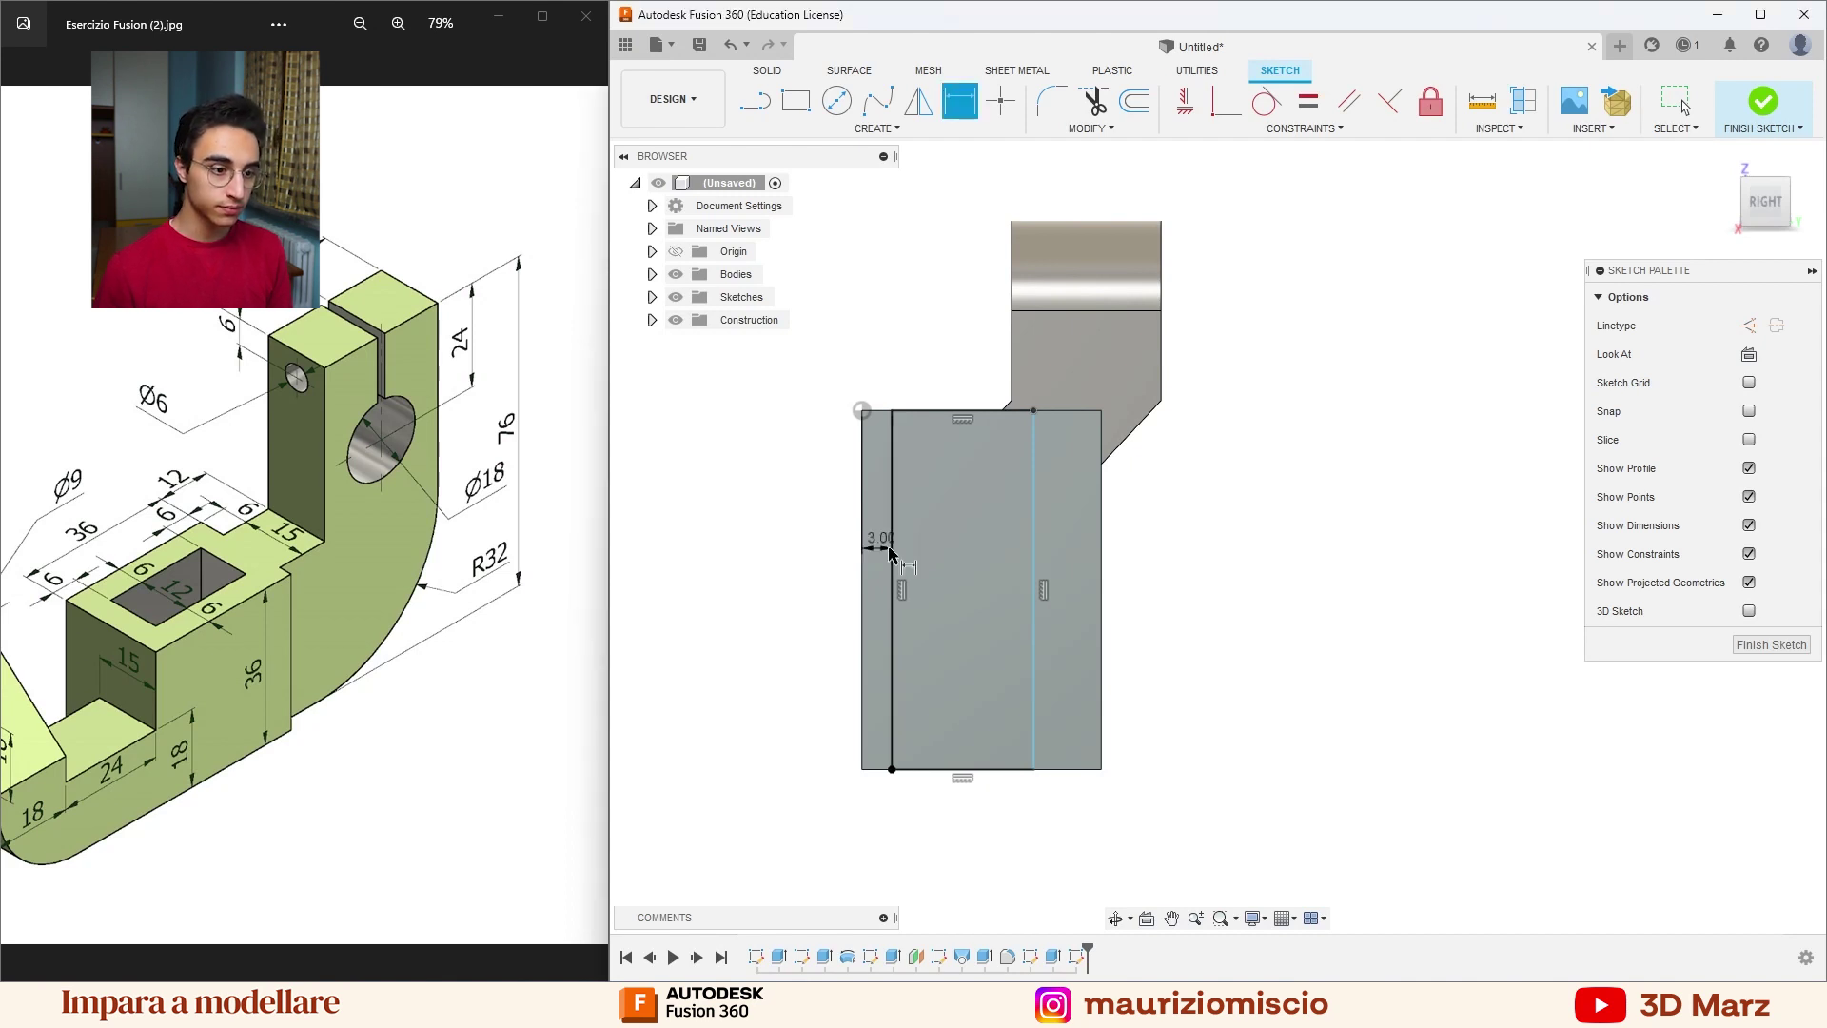
{"action": "left_click", "coordinate": [1033, 571]}
{"action": "left_click", "coordinate": [1101, 565]}
{"action": "left_click", "coordinate": [1075, 559]}
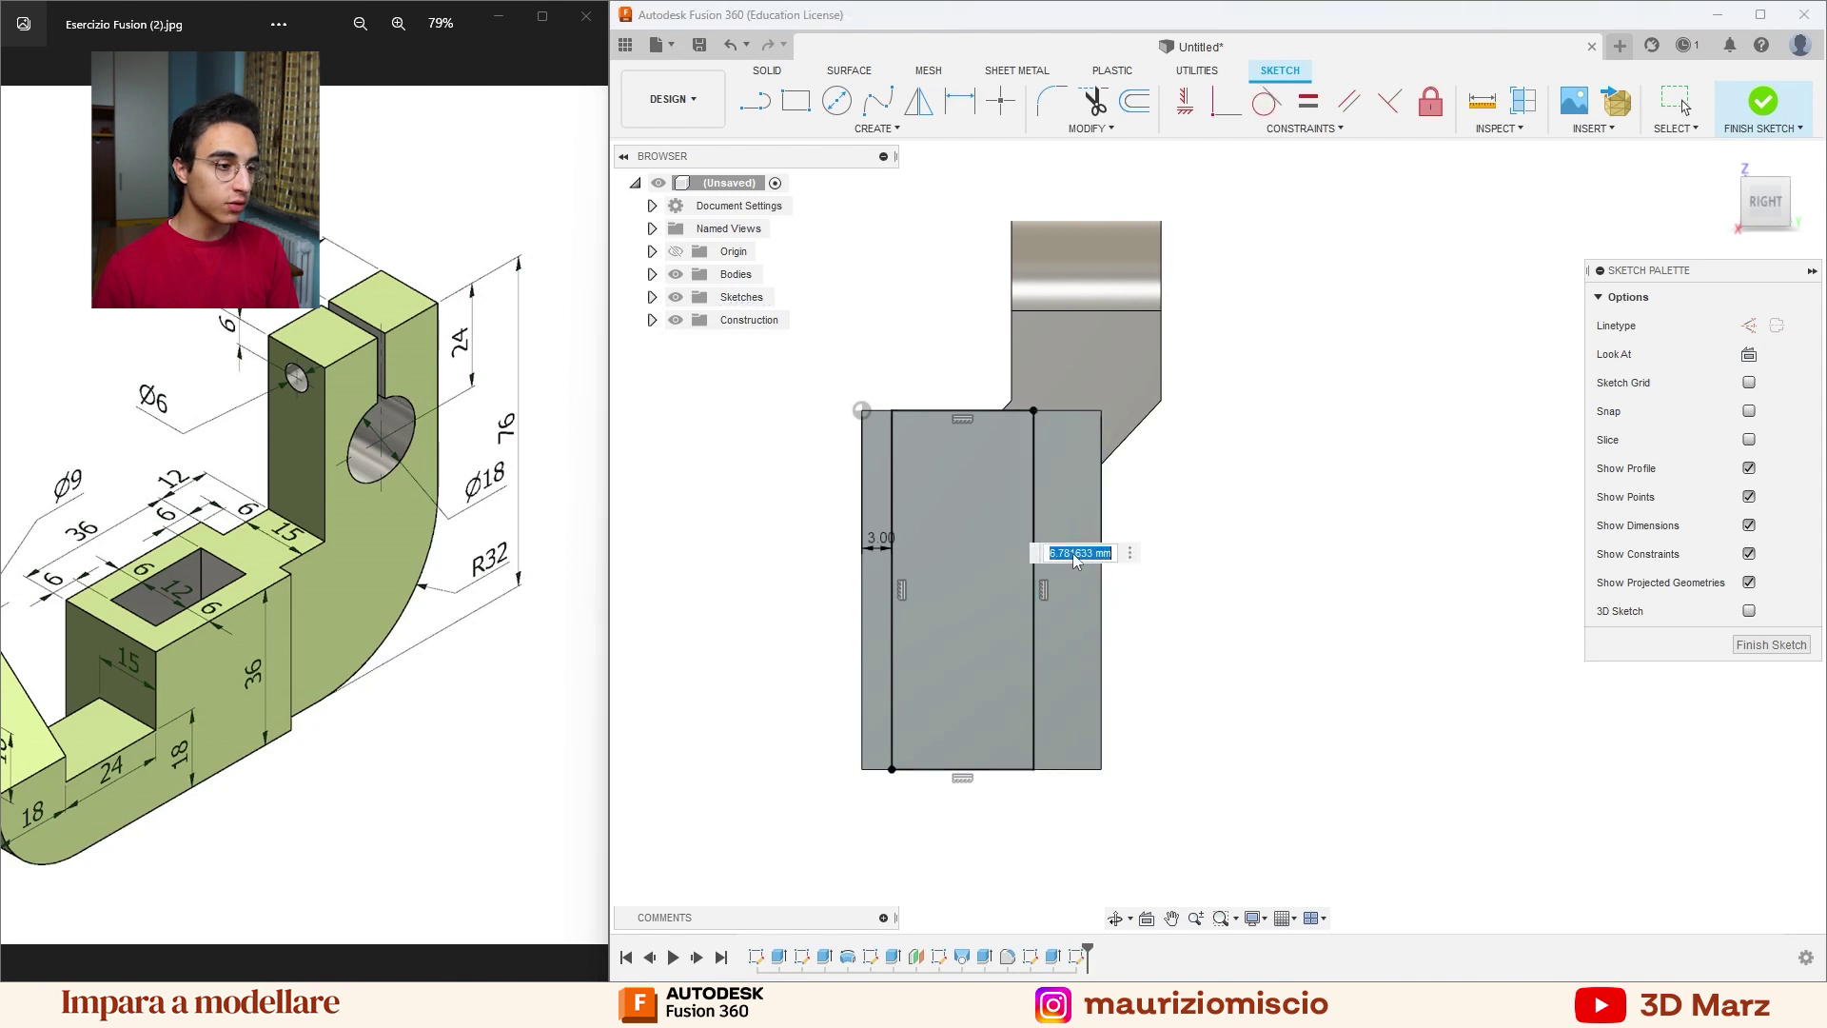
{"action": "type", "text": "6"}
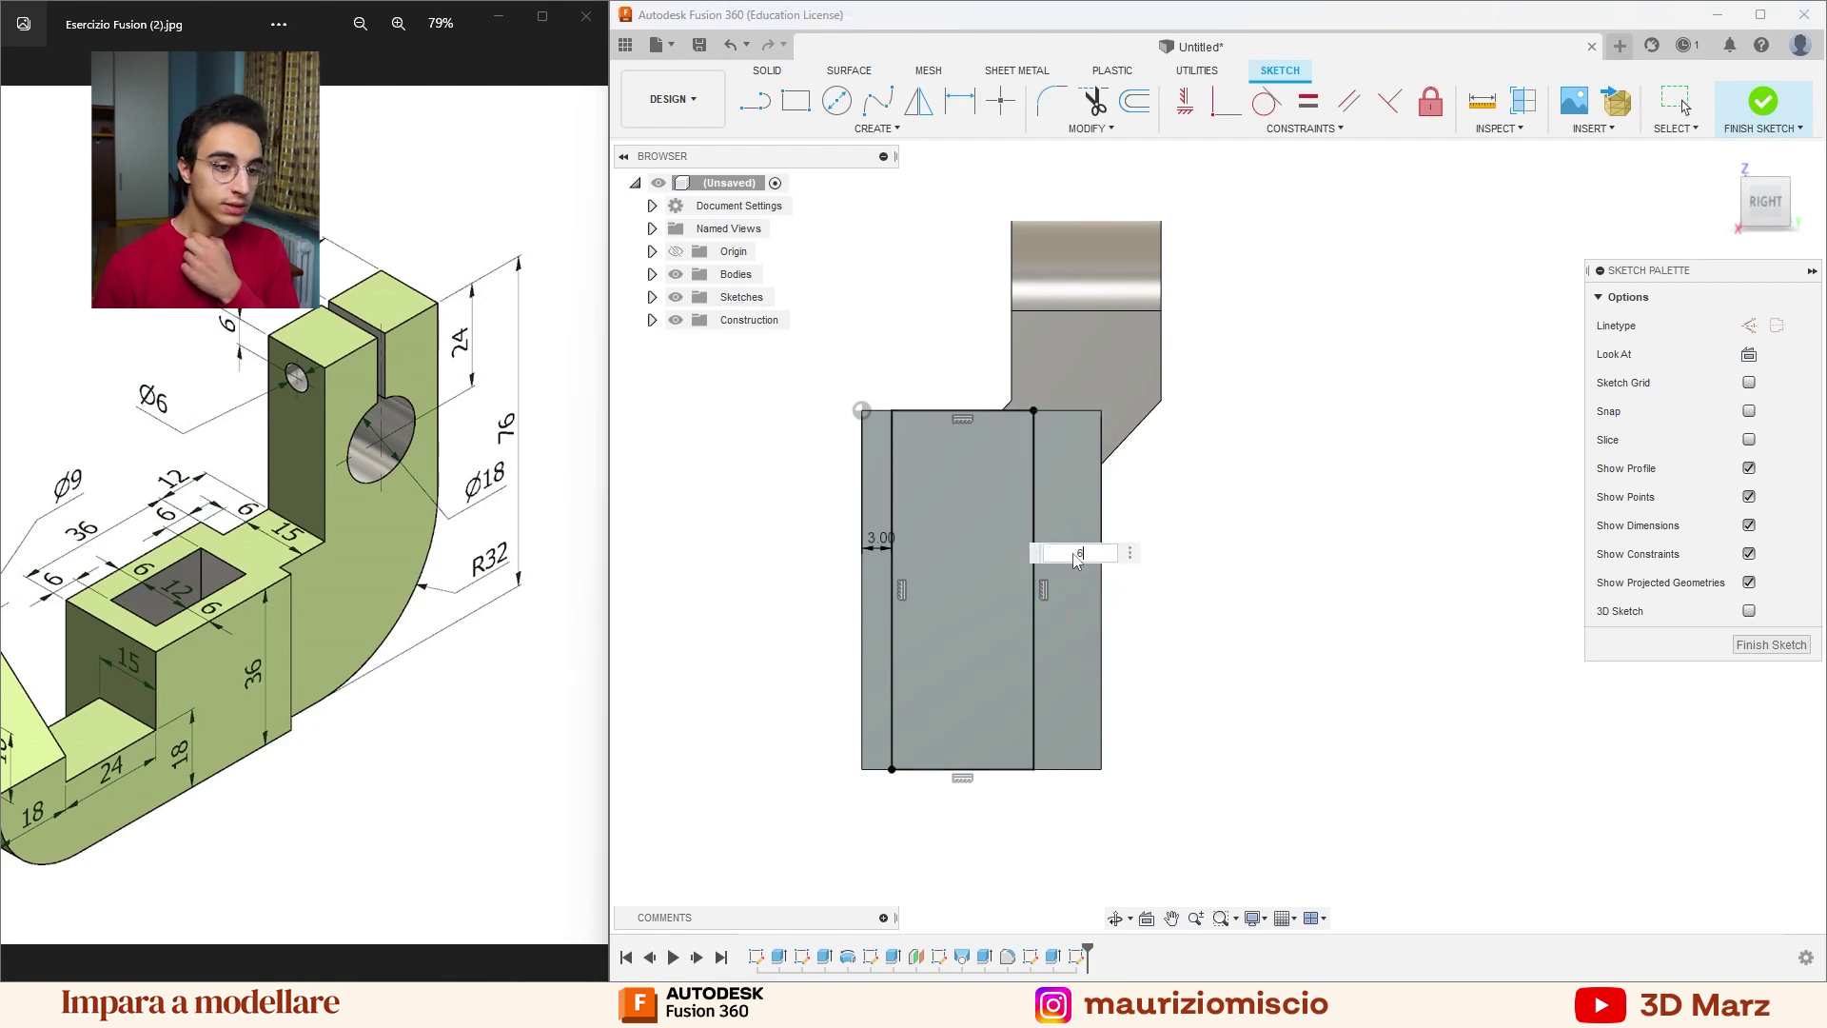
{"action": "key", "text": "Return"}
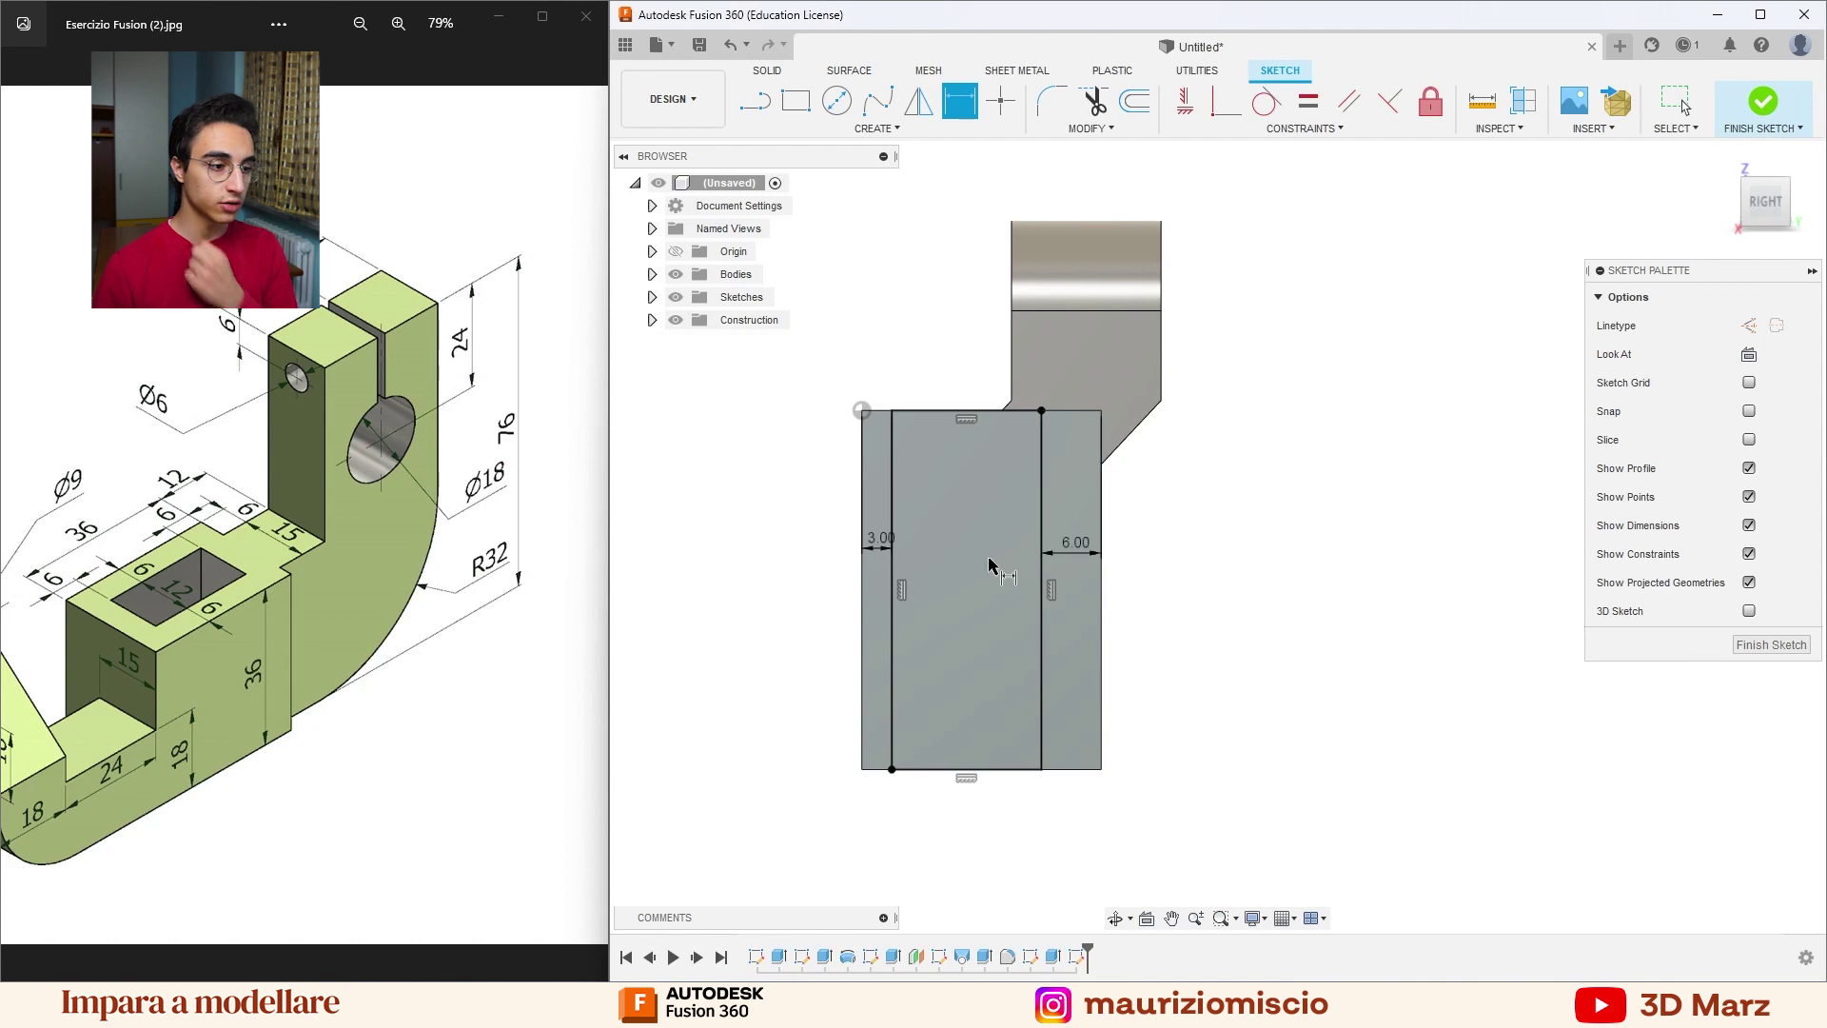
{"action": "key", "text": "Escape"}
Extrude the middle strip profile 12 mm outward from the end face as Join.
{"action": "left_click", "coordinate": [961, 577]}
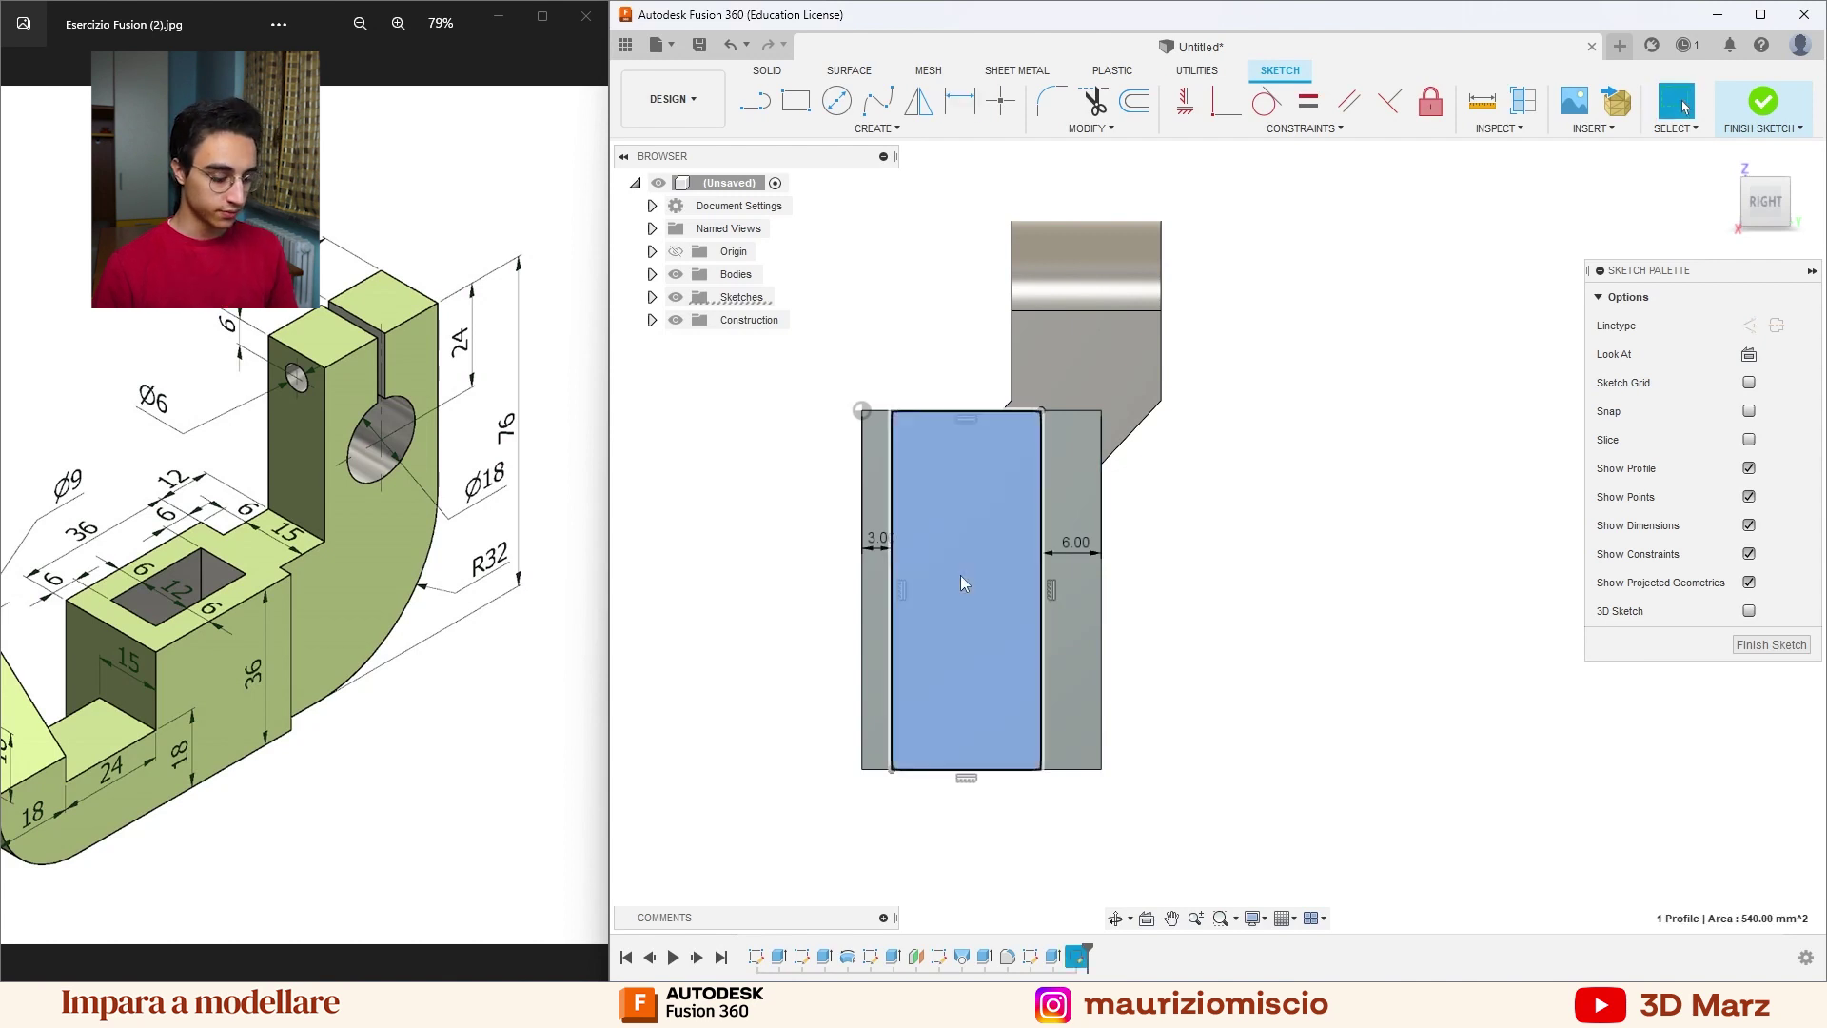
{"action": "key", "text": "e"}
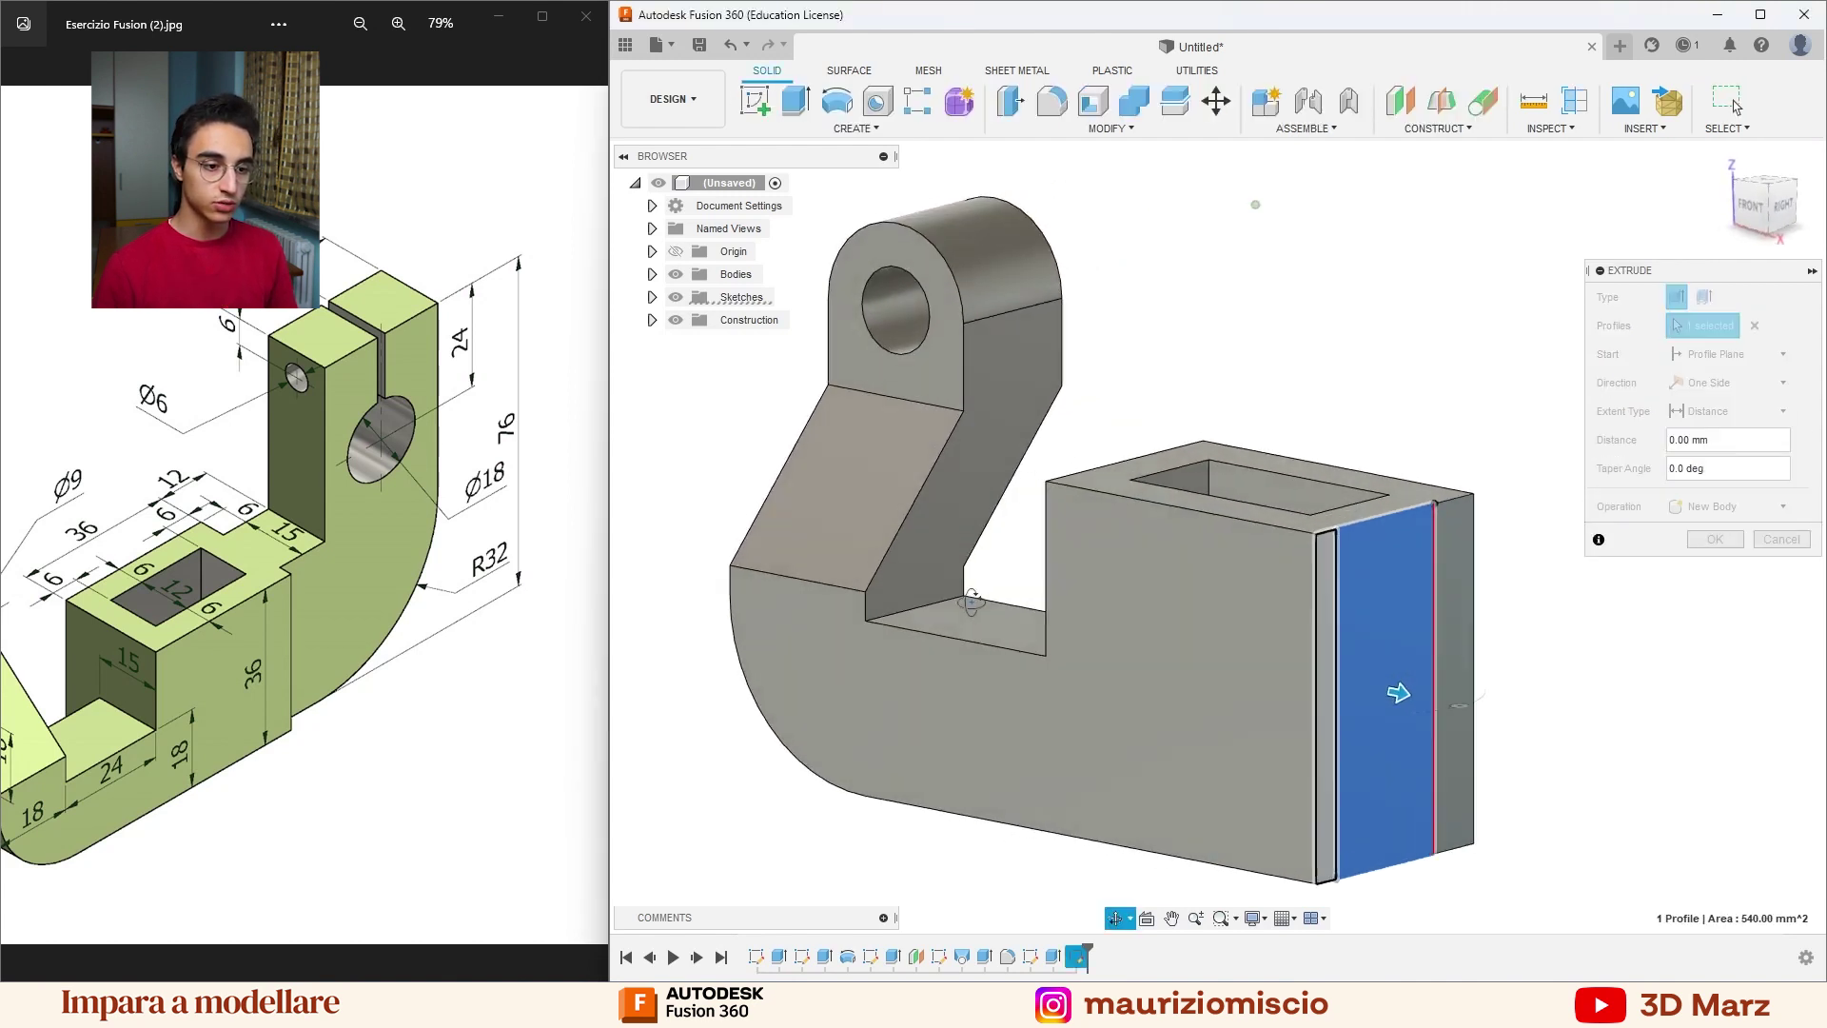
{"action": "middle_click_drag", "start_coordinate": [972, 601], "coordinate": [705, 519]}
{"action": "scroll", "coordinate": [1066, 566], "scroll_direction": "down", "scroll_amount": 2}
{"action": "mouse_move", "coordinate": [1094, 572]}
{"action": "left_mouse_down"}
{"action": "mouse_move", "coordinate": [1270, 617]}
{"action": "mouse_move", "coordinate": [1194, 601]}
{"action": "left_mouse_up"}
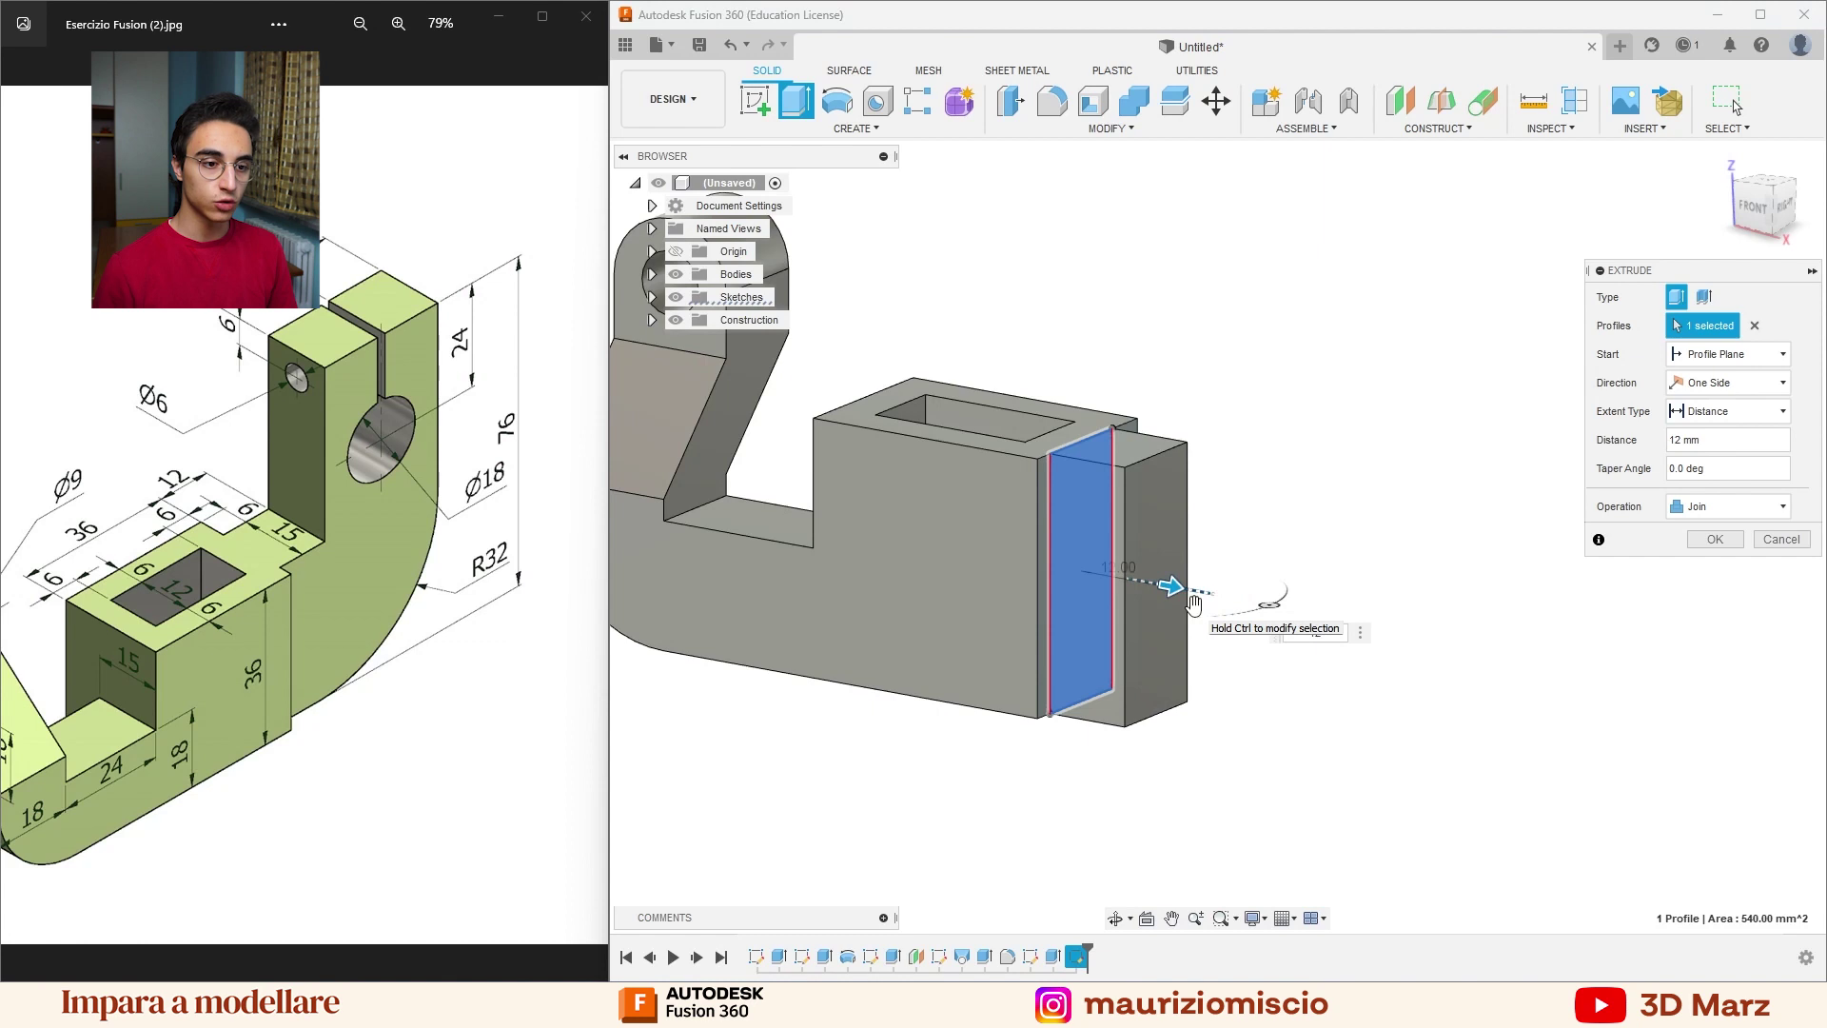
{"action": "key", "text": "Return"}
{"action": "scroll", "coordinate": [1270, 528], "scroll_direction": "down", "scroll_amount": 3}
{"action": "scroll", "coordinate": [1271, 528], "scroll_direction": "down", "scroll_amount": 1}
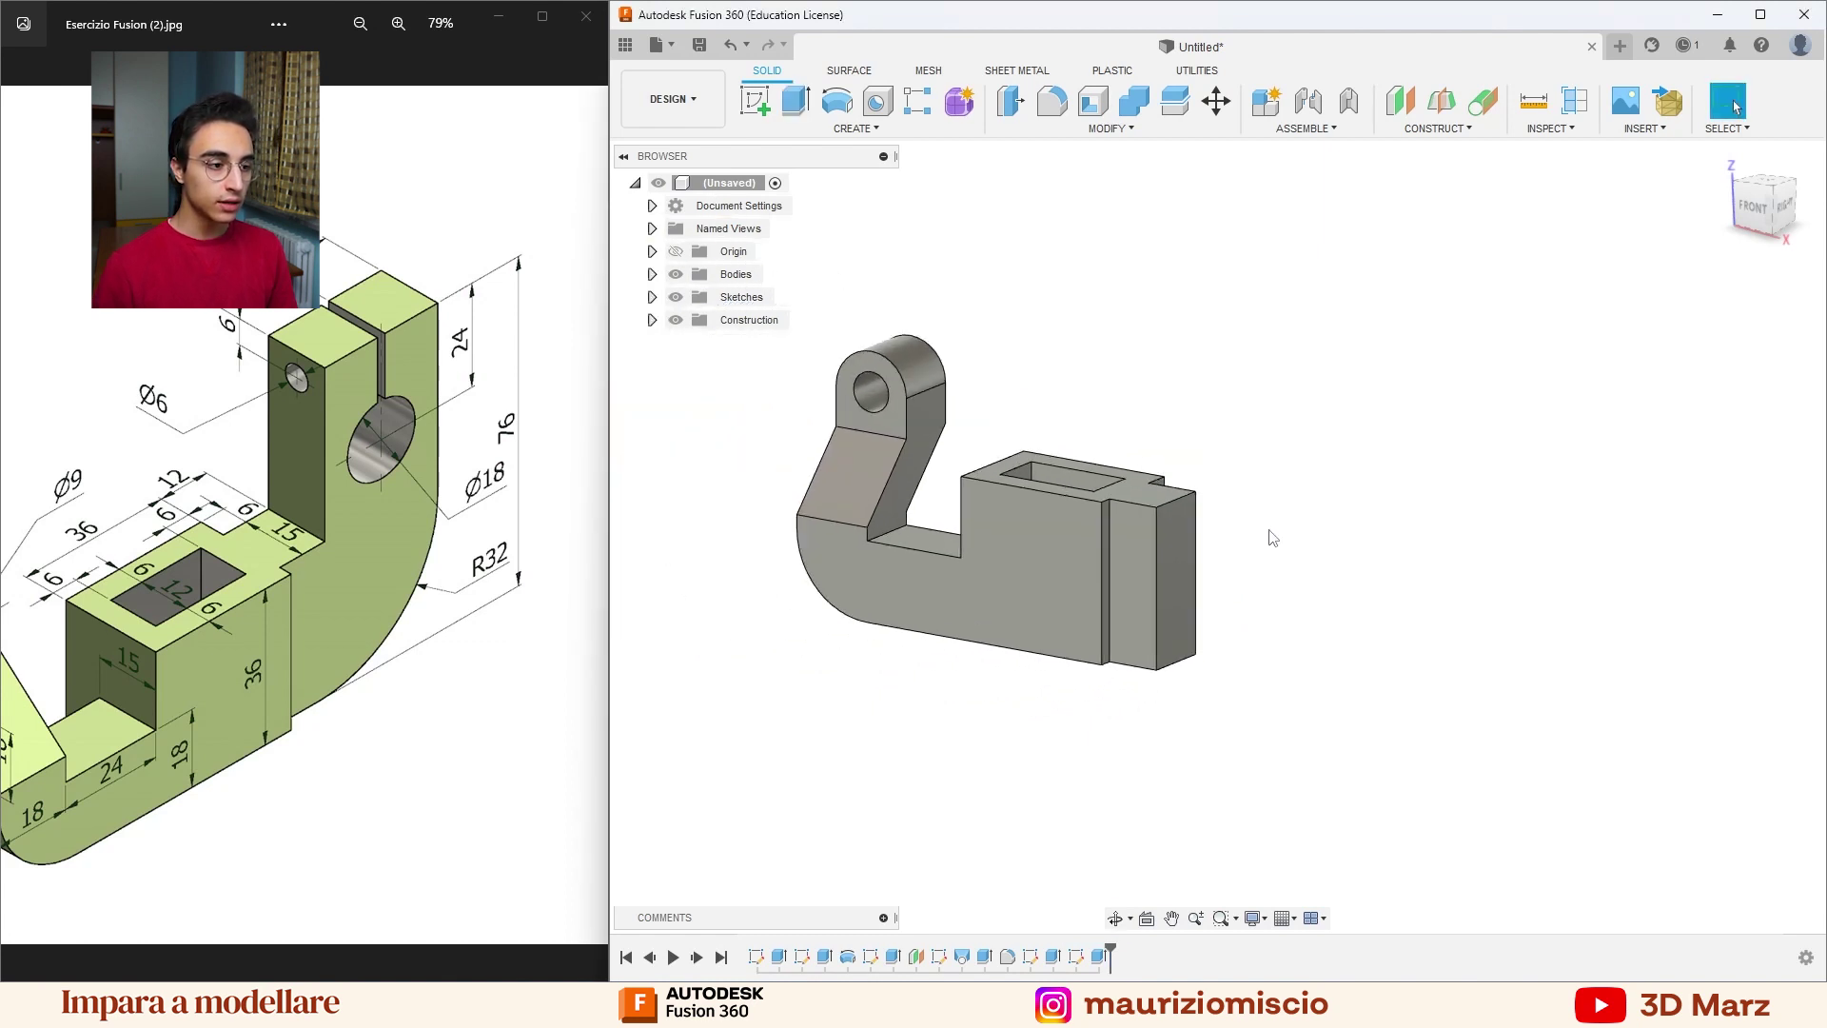
Revolve the strip's end face 90° about its top edge, joined to the body.
{"action": "middle_click_drag", "start_coordinate": [1270, 529], "coordinate": [1285, 575], "text": "shift"}
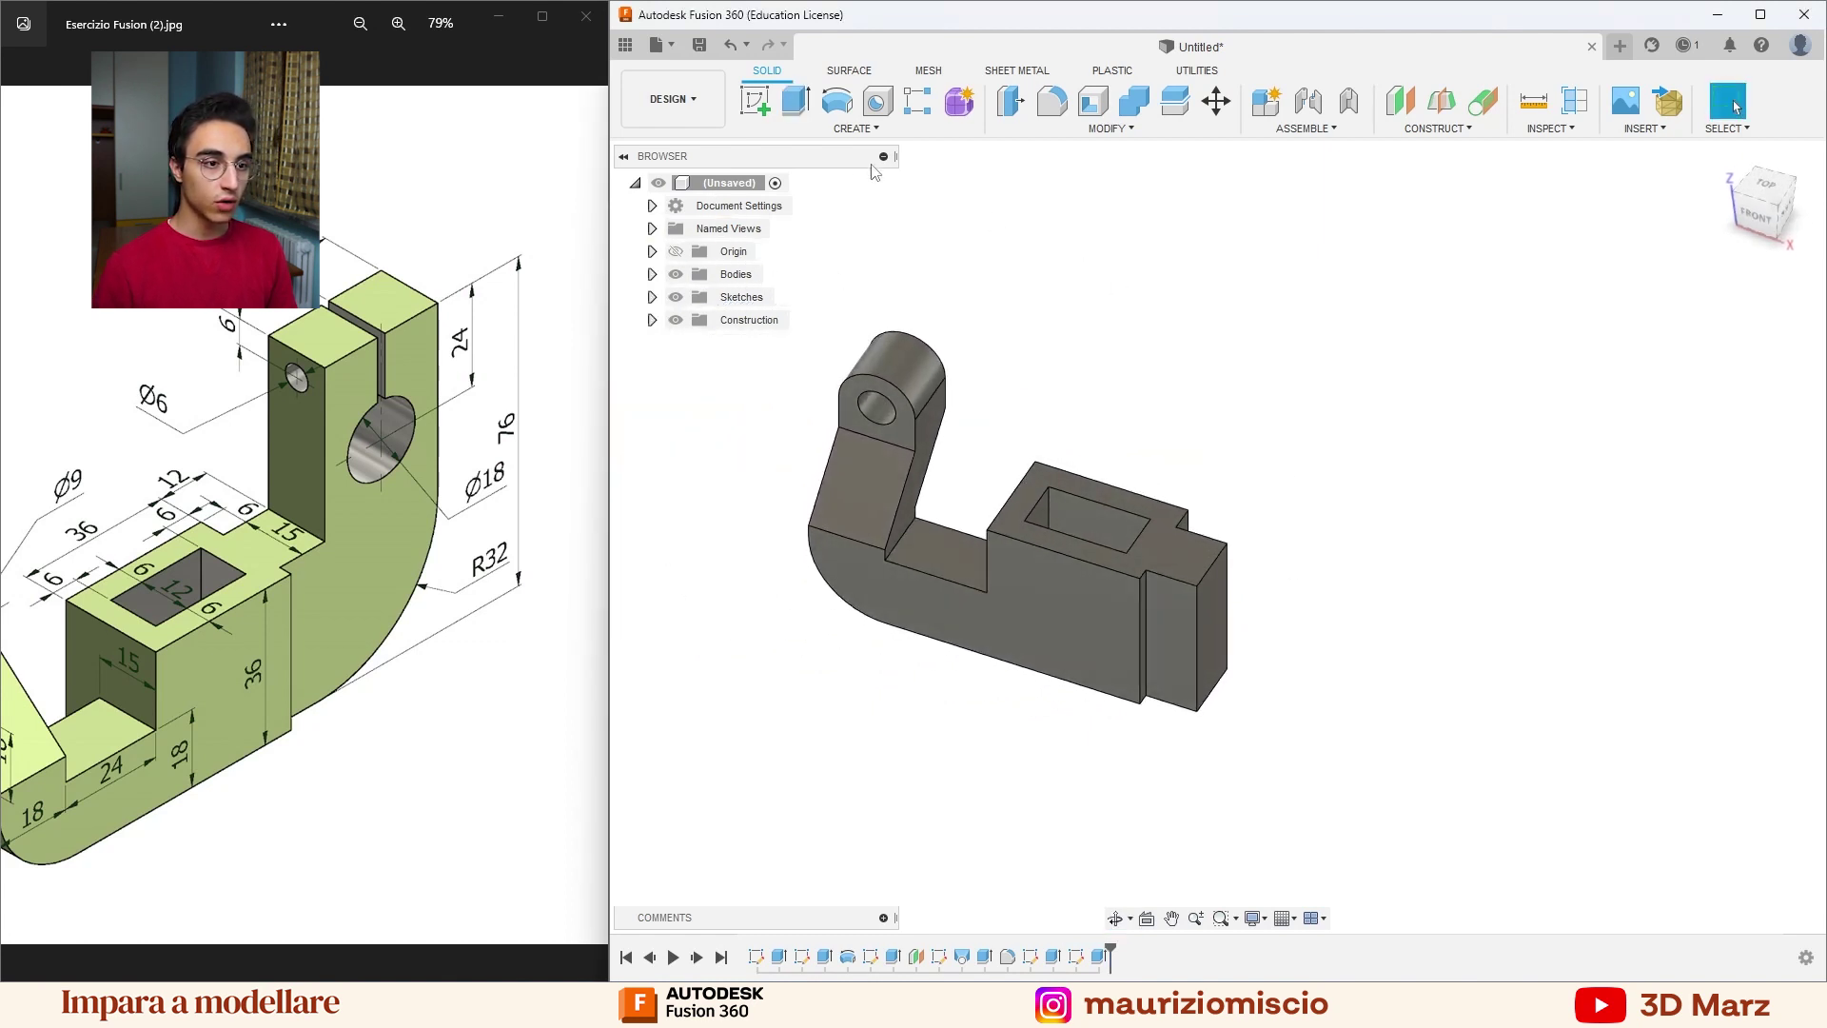
{"action": "left_click", "coordinate": [837, 101]}
{"action": "left_click", "coordinate": [1214, 625]}
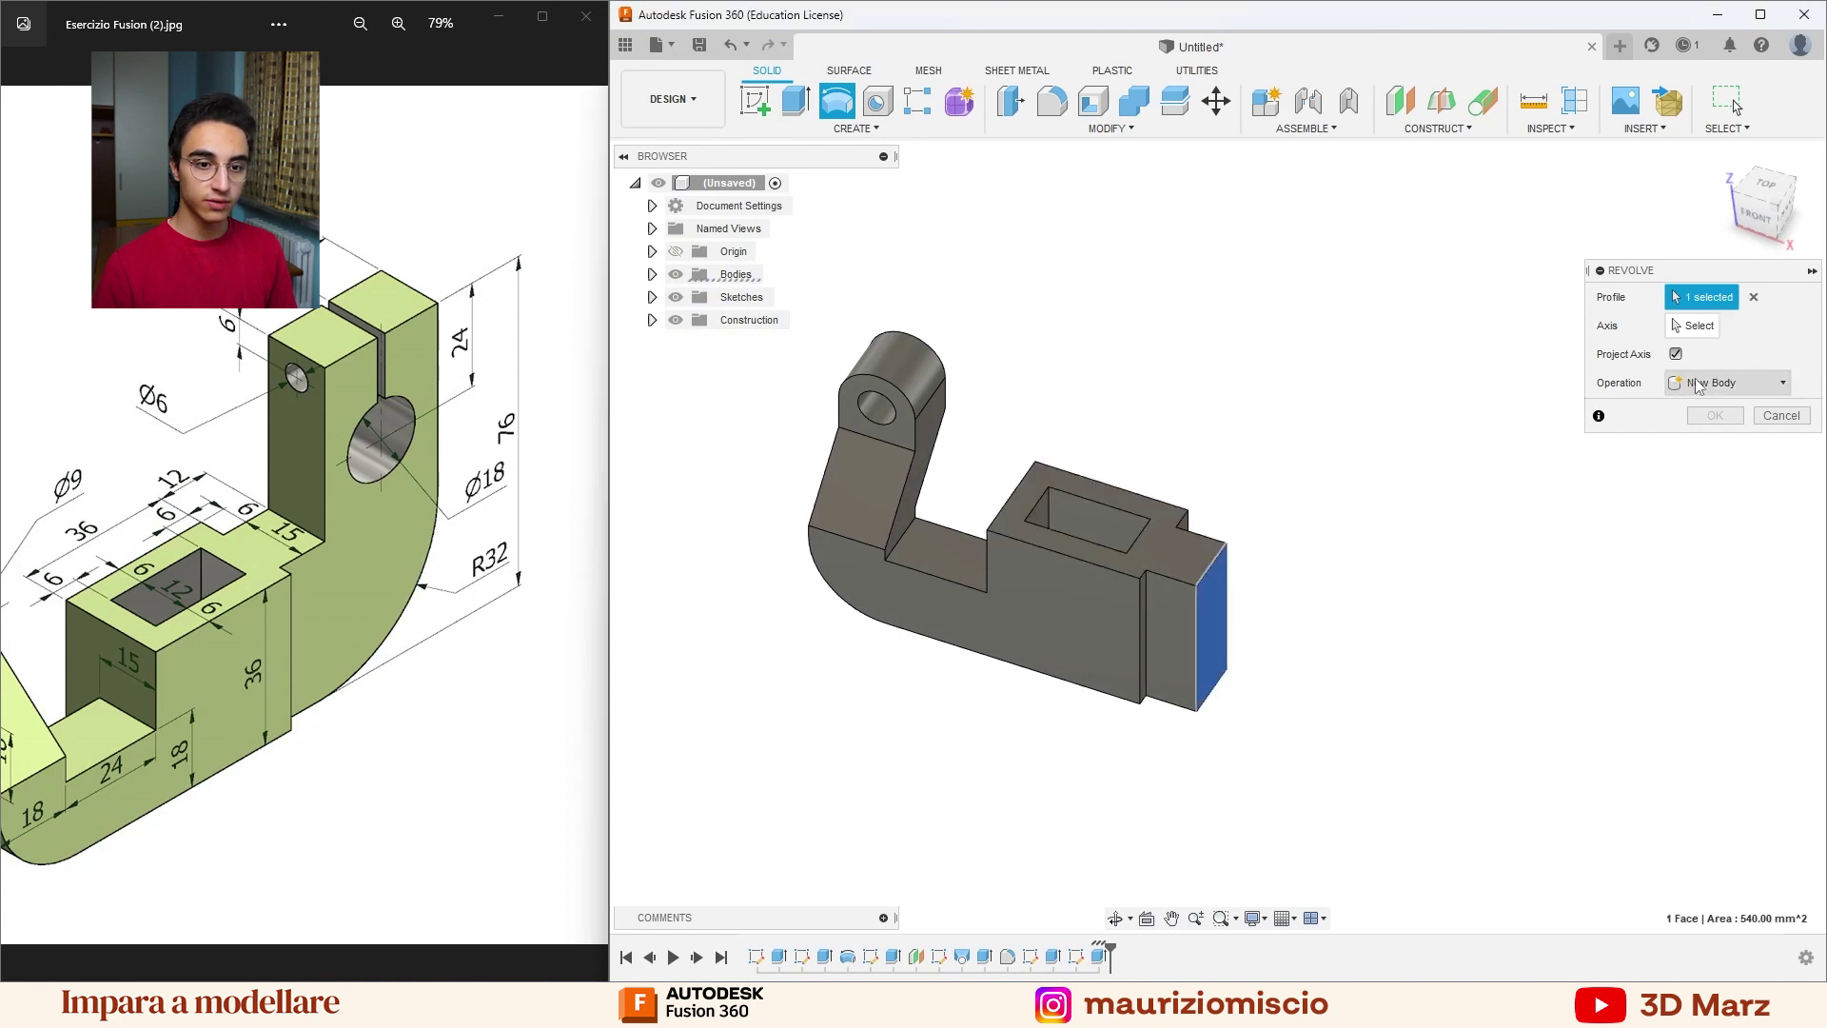
{"action": "left_click", "coordinate": [1217, 575]}
{"action": "left_click_drag", "start_coordinate": [1213, 655], "coordinate": [1356, 609]}
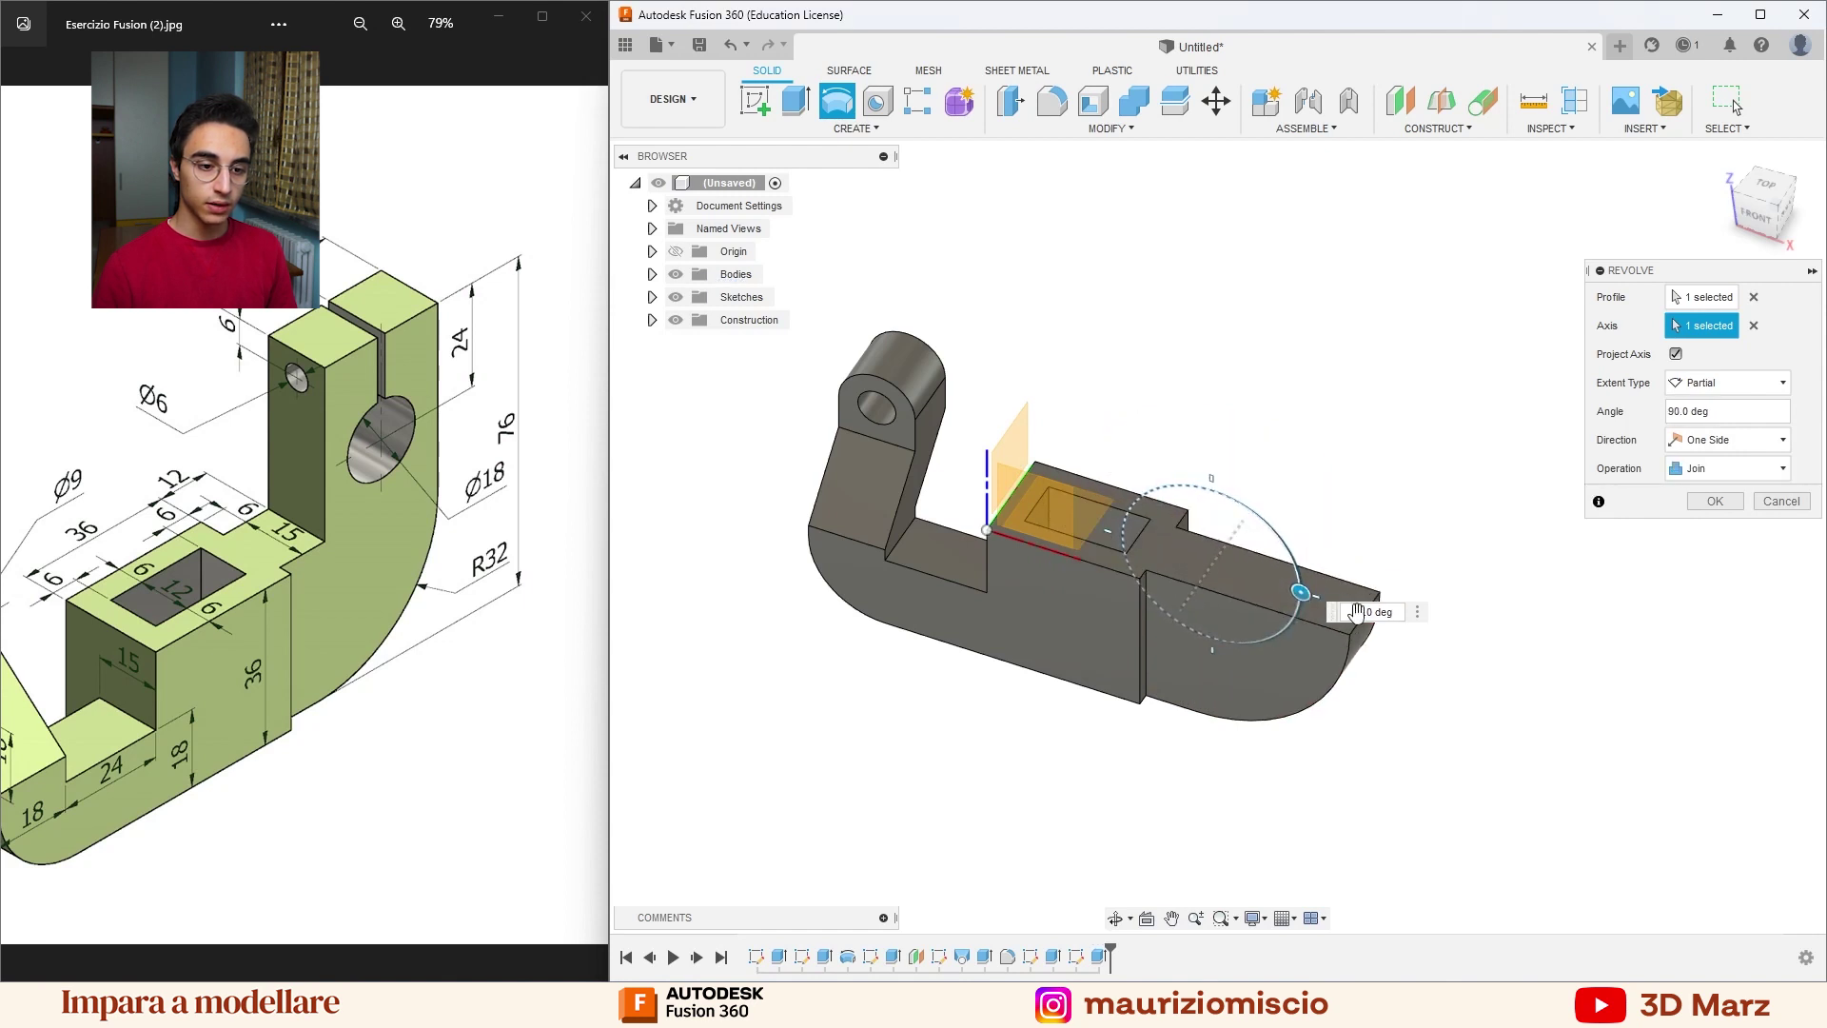
{"action": "left_click", "coordinate": [1711, 503]}
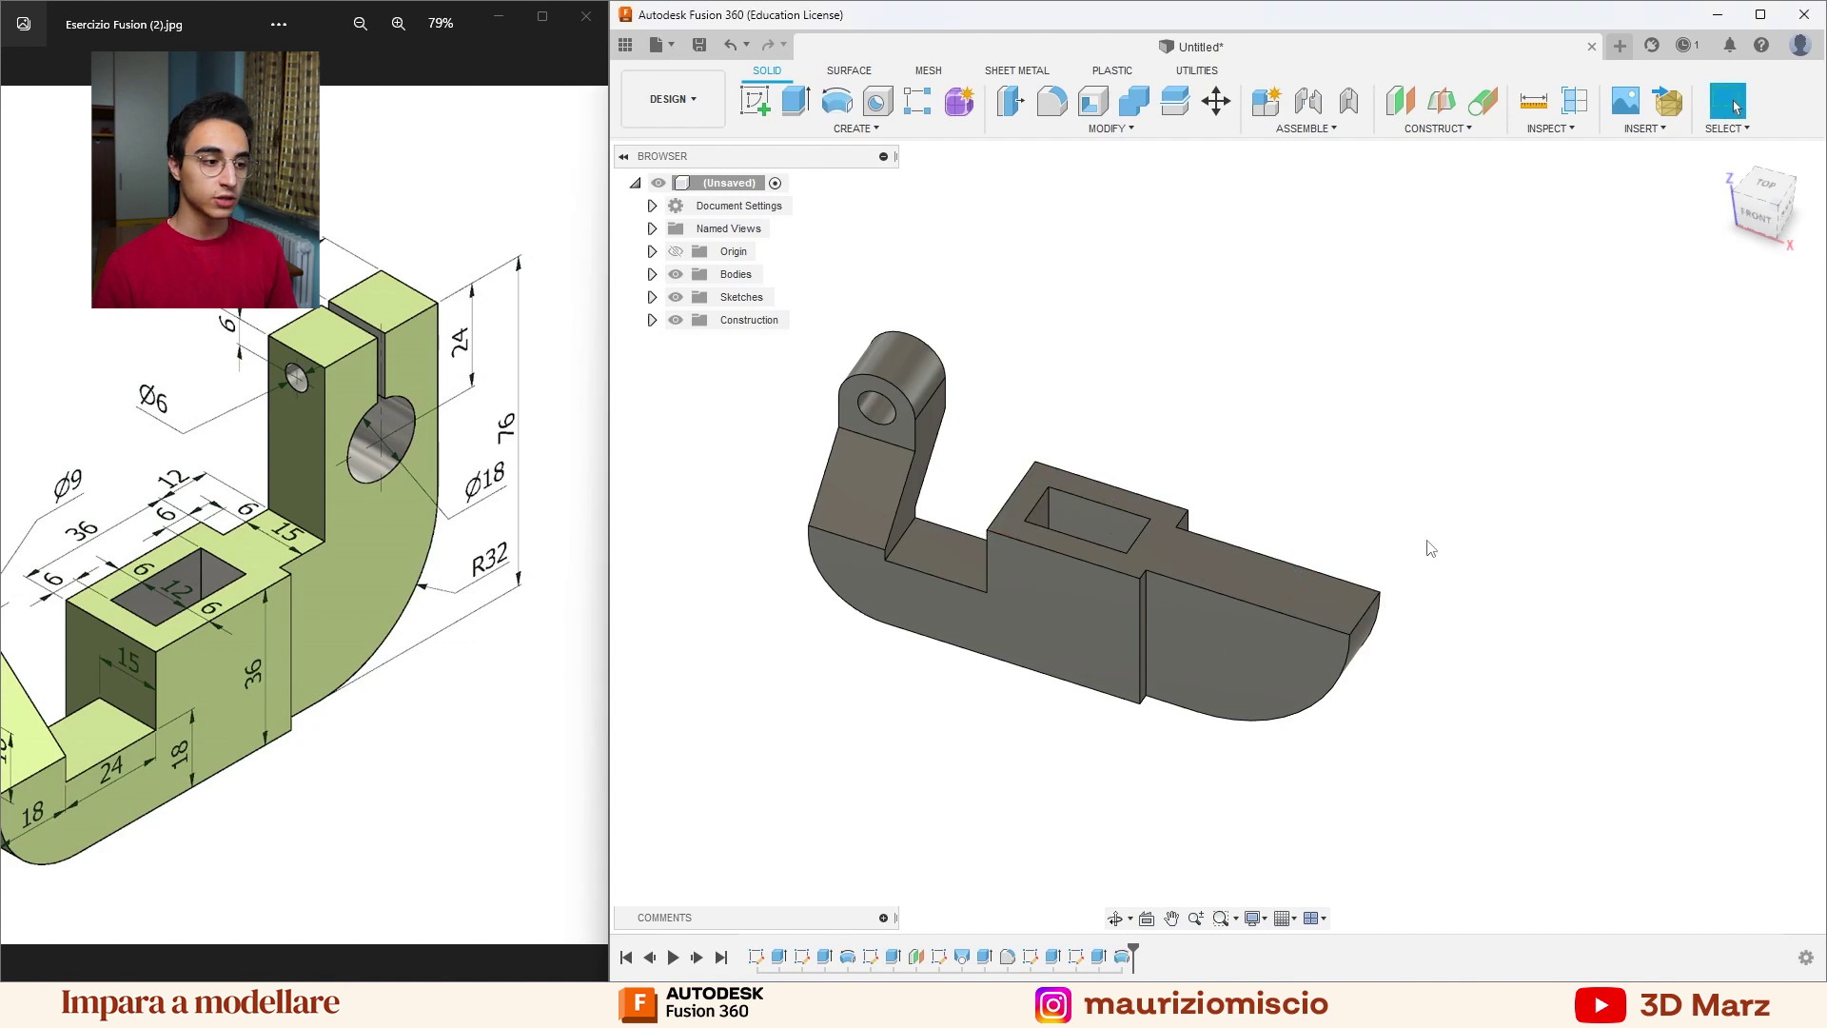
{"action": "scroll", "coordinate": [1430, 547], "scroll_direction": "up", "scroll_amount": 2}
Sketch a 30 × 15 mm rectangle on the curved end's top face.
{"action": "middle_click_drag", "start_coordinate": [1410, 563], "coordinate": [1111, 522], "text": "shift"}
{"action": "left_click", "coordinate": [1111, 522]}
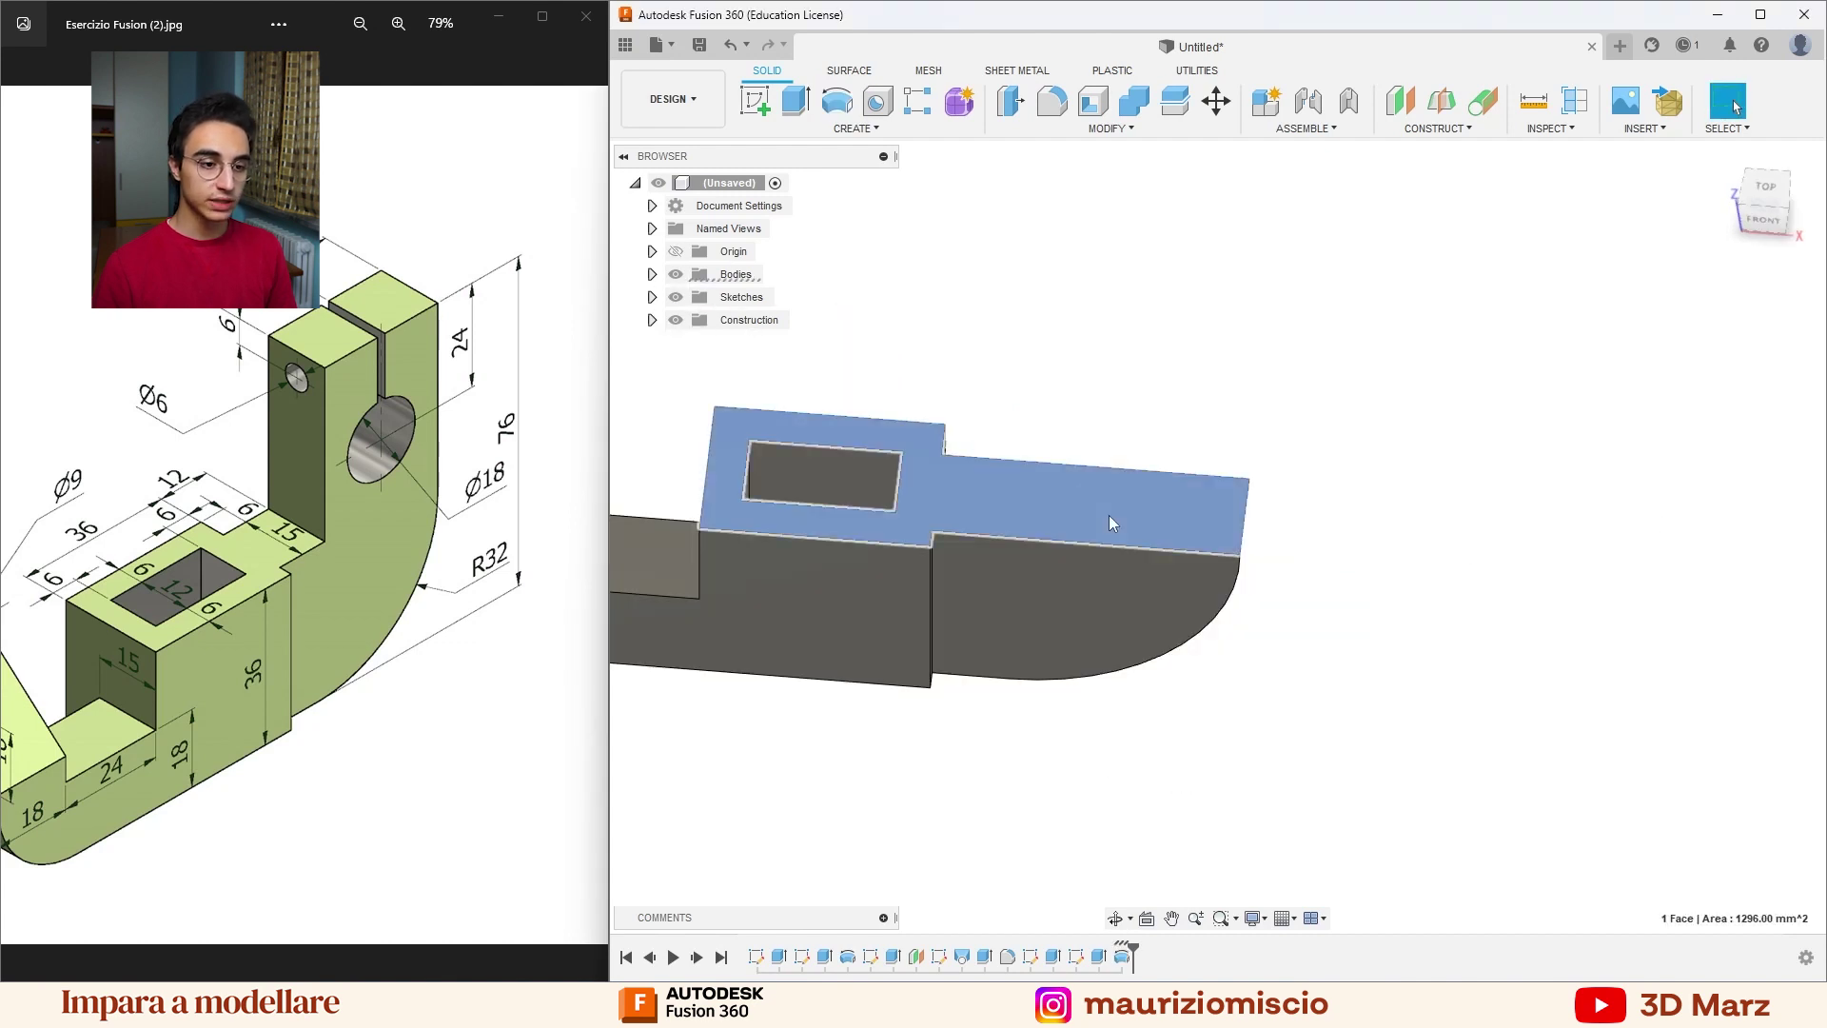
{"action": "right_click", "coordinate": [1109, 516]}
{"action": "left_click", "coordinate": [1098, 615]}
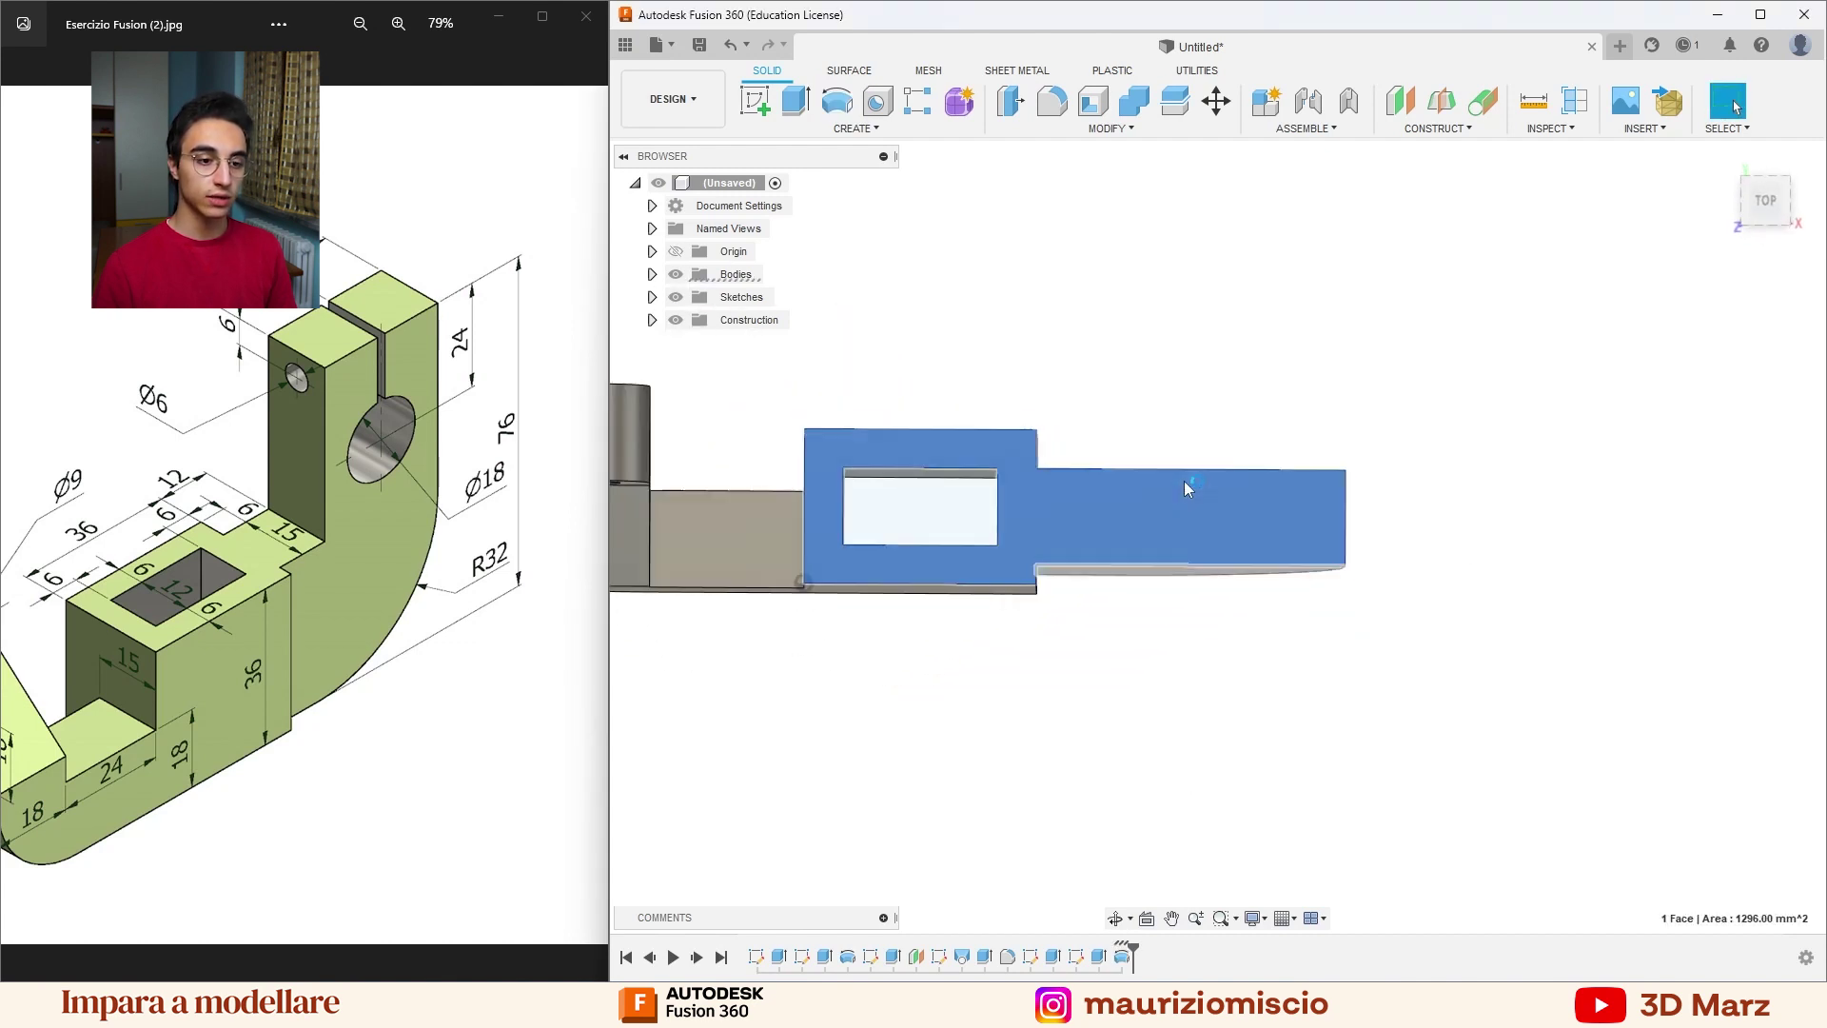
{"action": "key", "text": "r"}
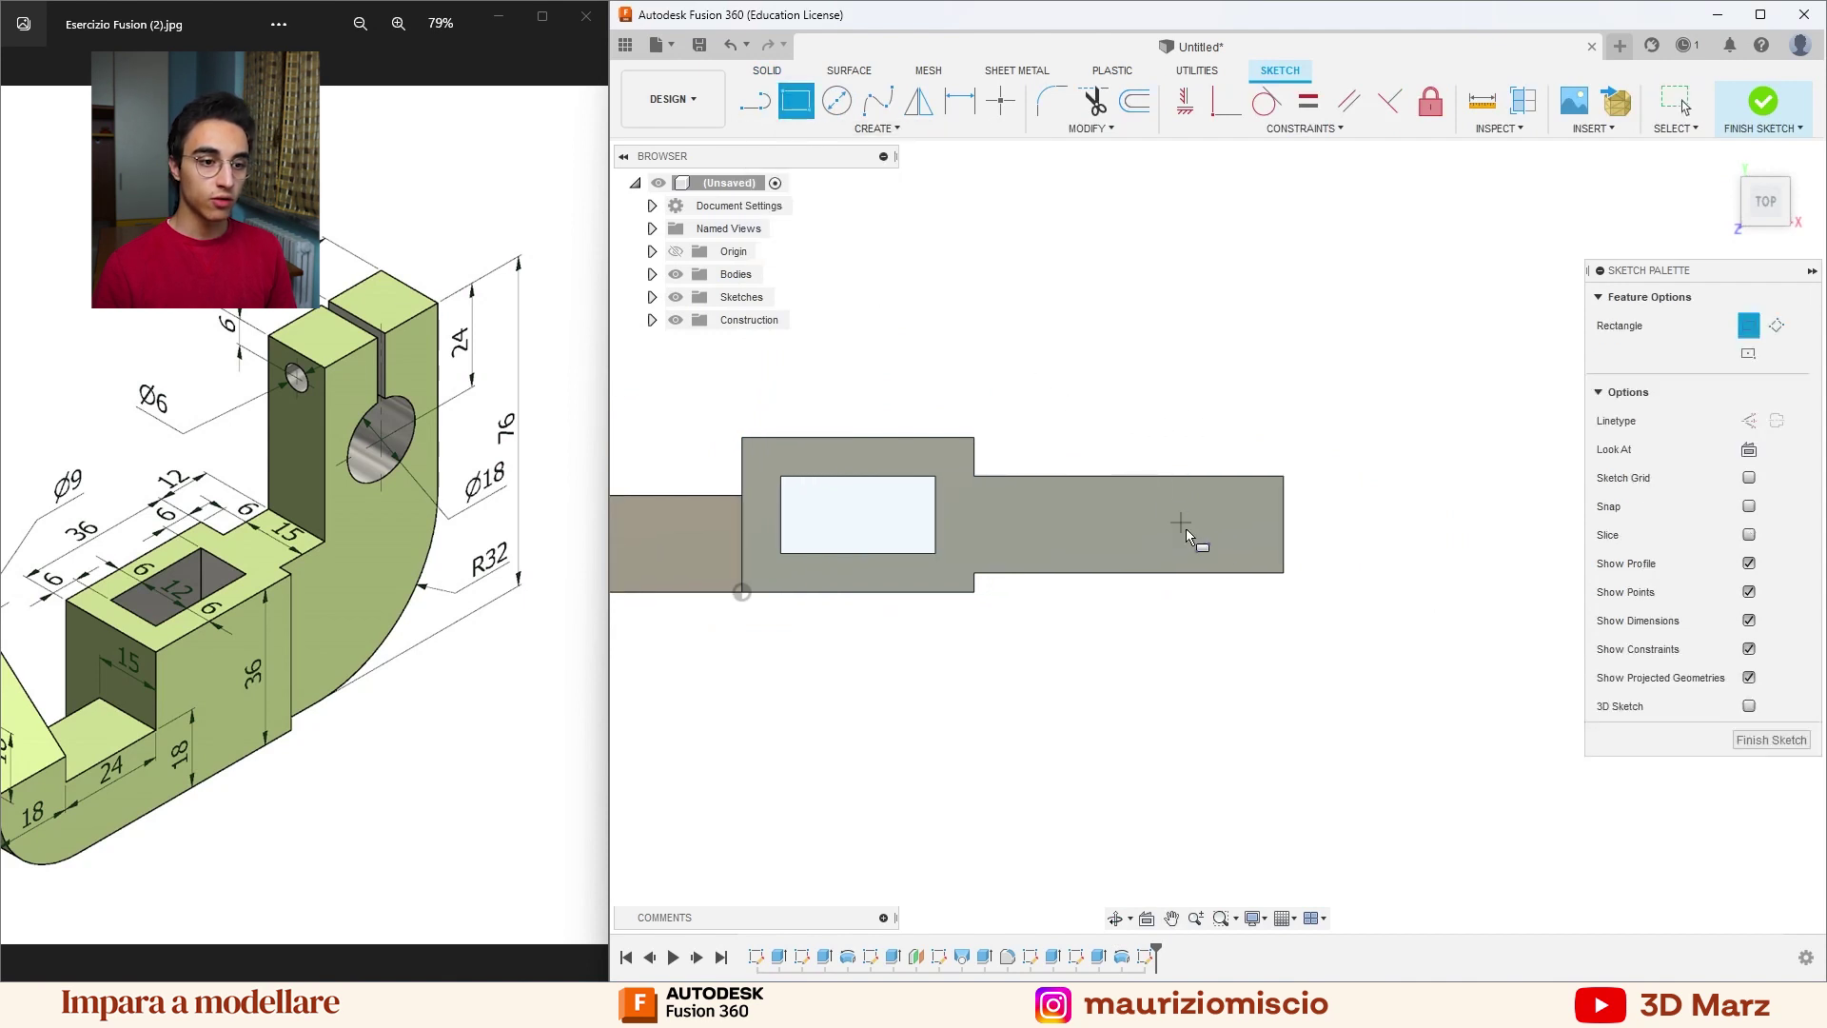
{"action": "left_click", "coordinate": [1283, 572]}
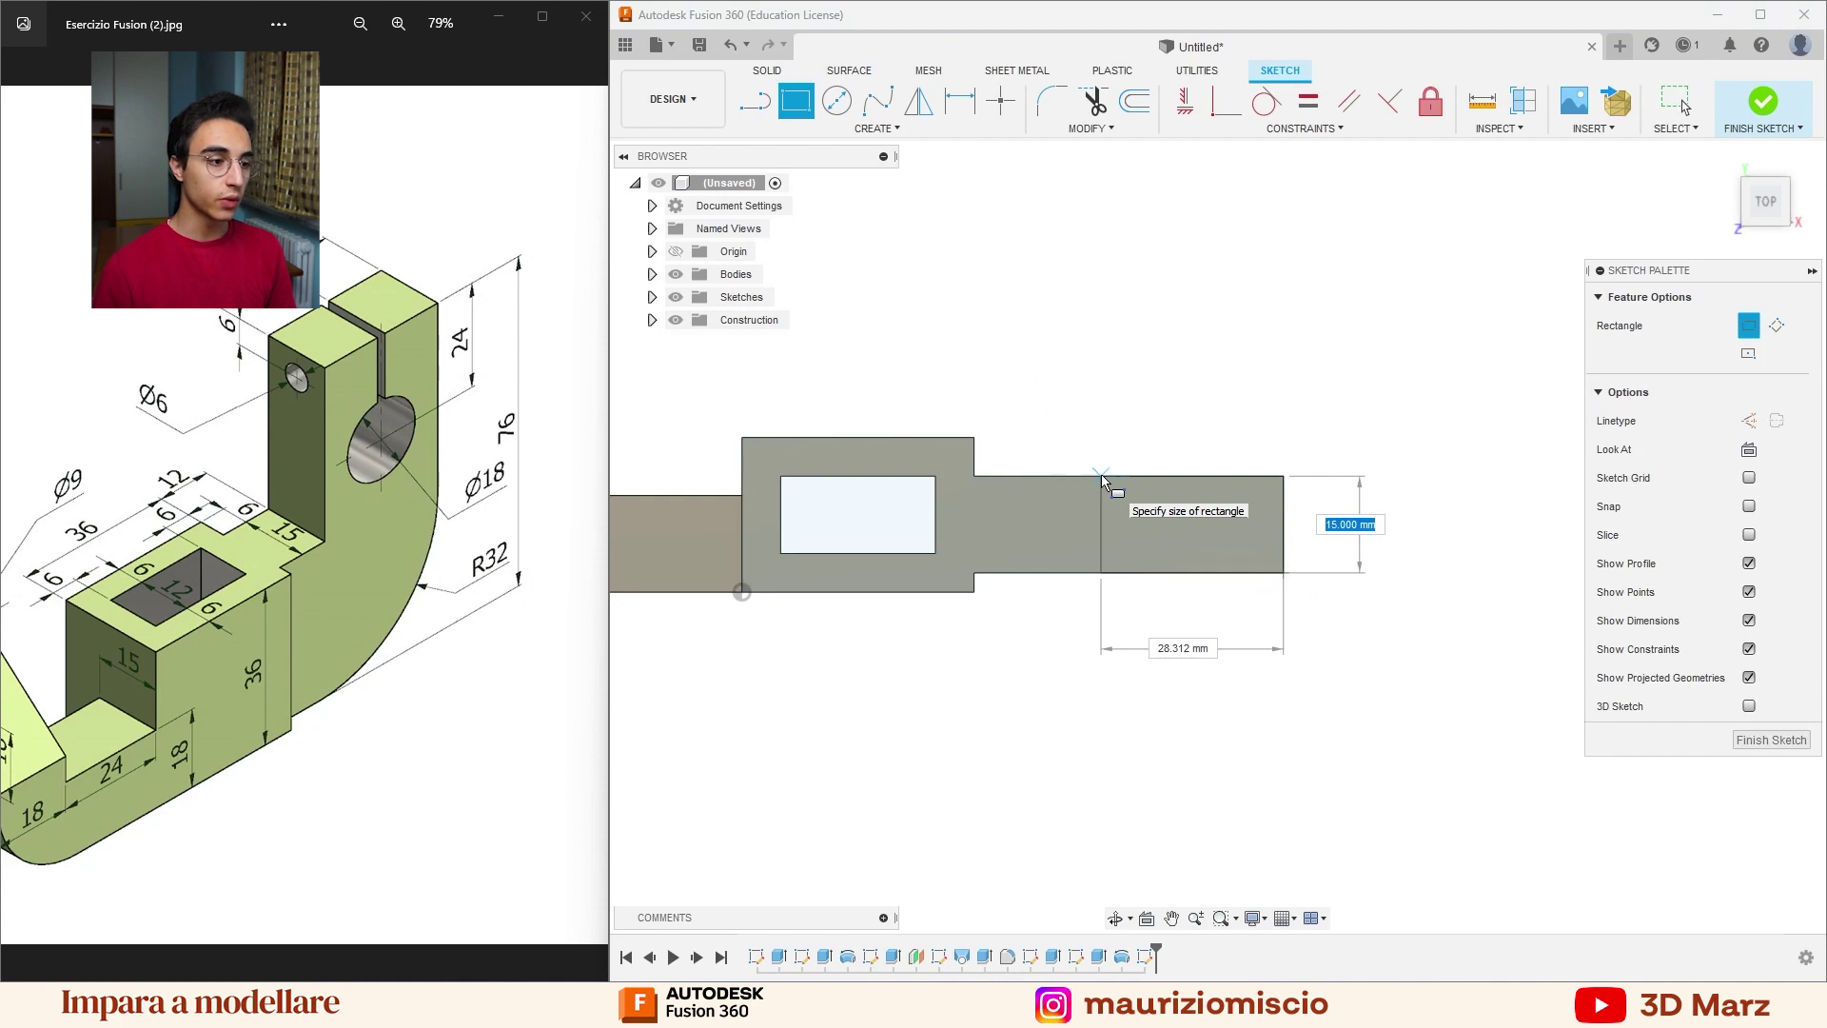
{"action": "type", "text": "14+2+"}
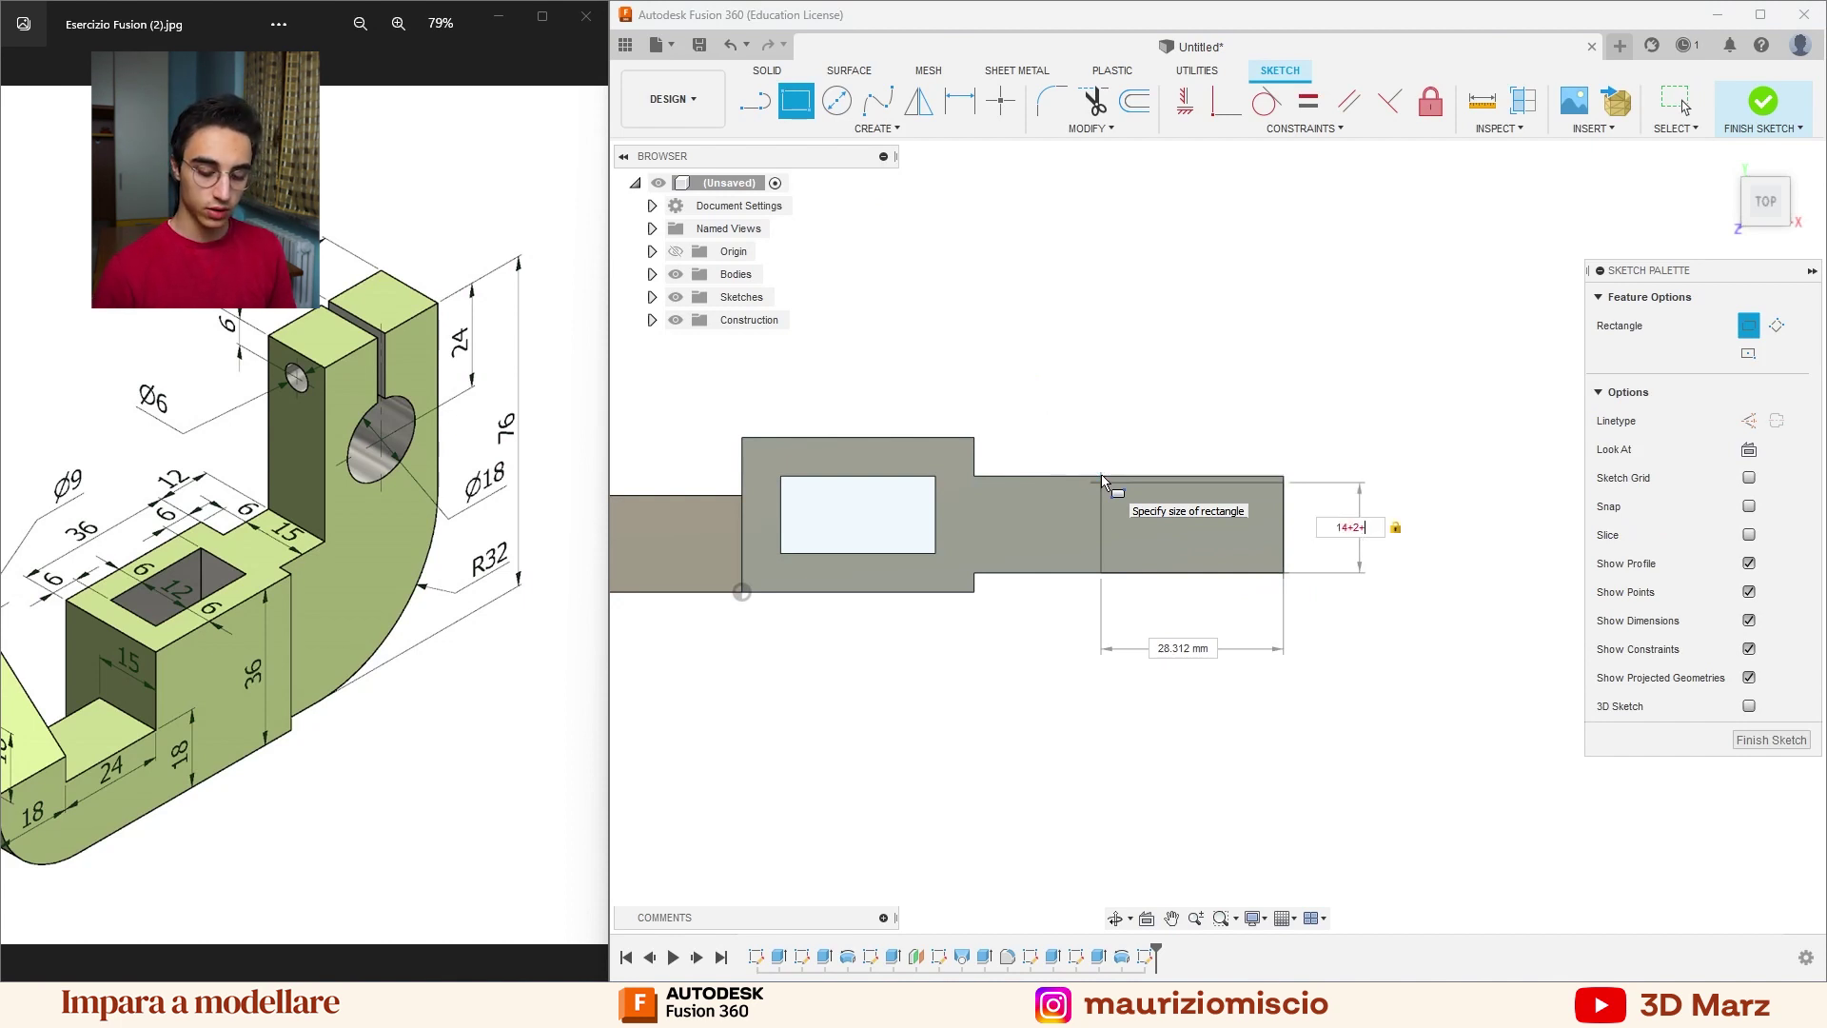
{"action": "key", "text": "Tab"}
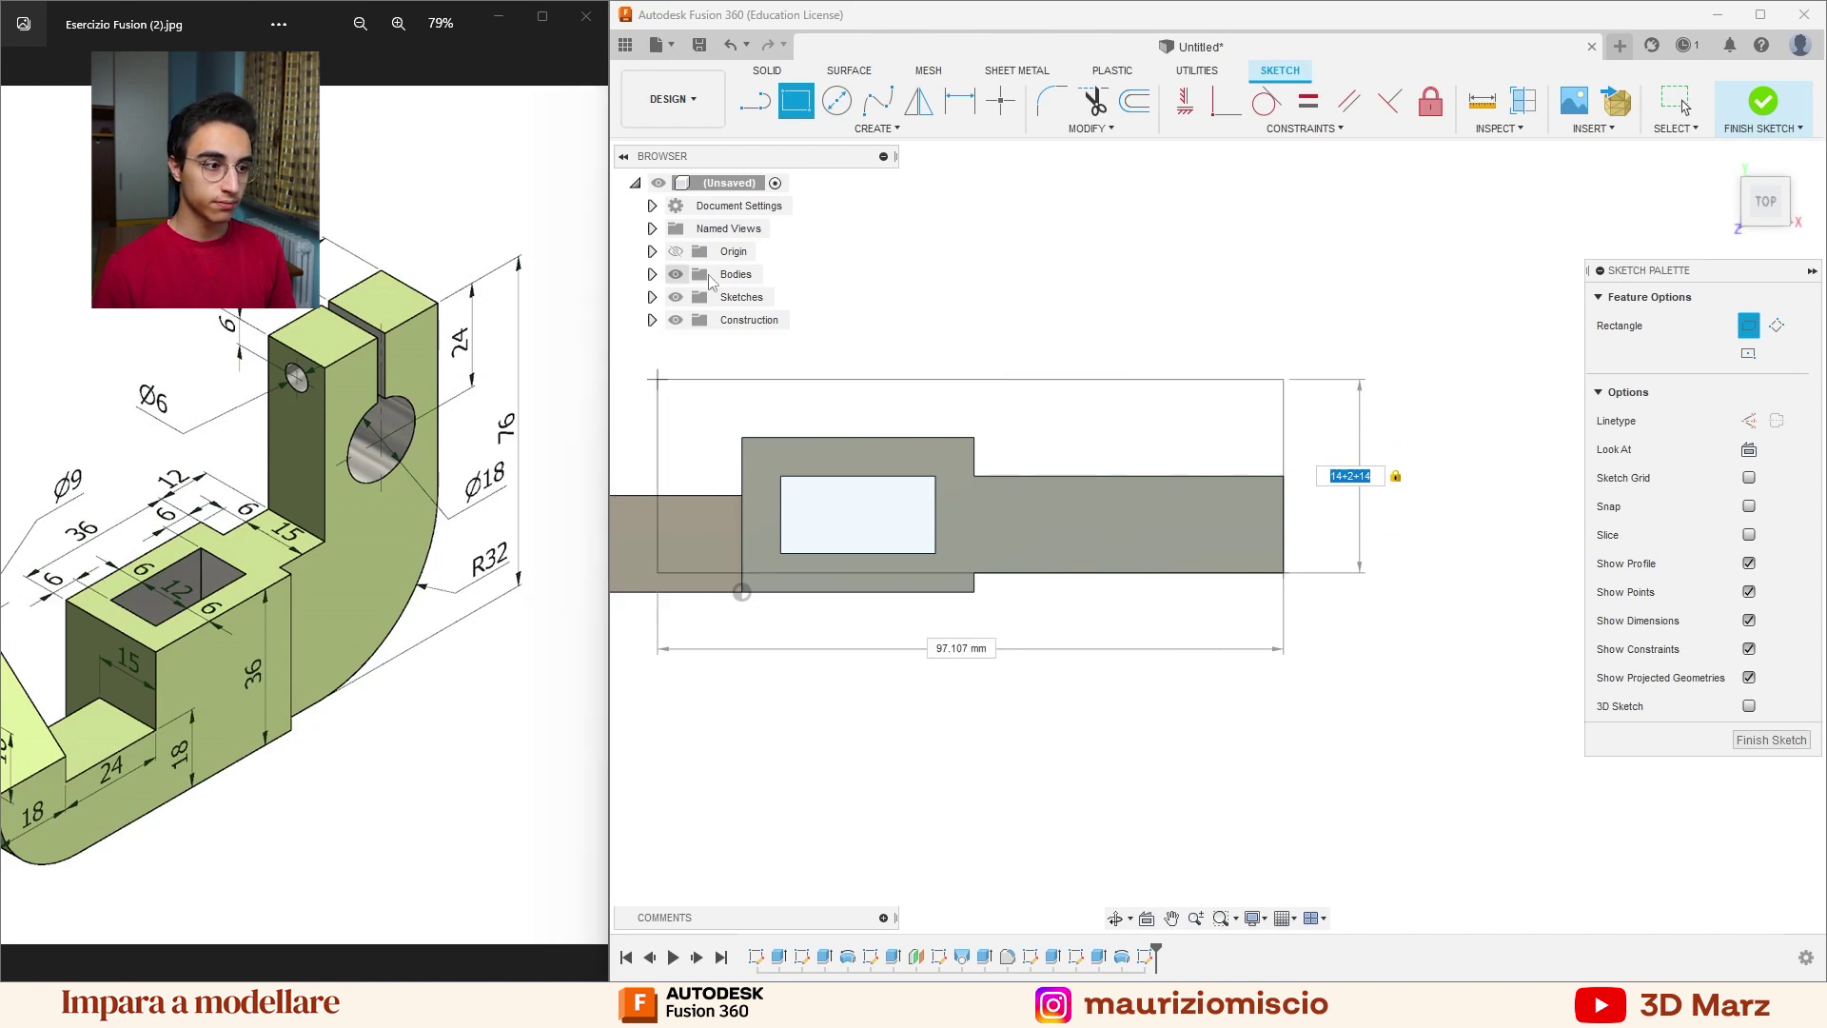
{"action": "key", "text": "Return"}
{"action": "key", "text": "Escape"}
Extrude the rectangle upward 40 mm as a joined upright block.
{"action": "left_click", "coordinate": [1158, 507]}
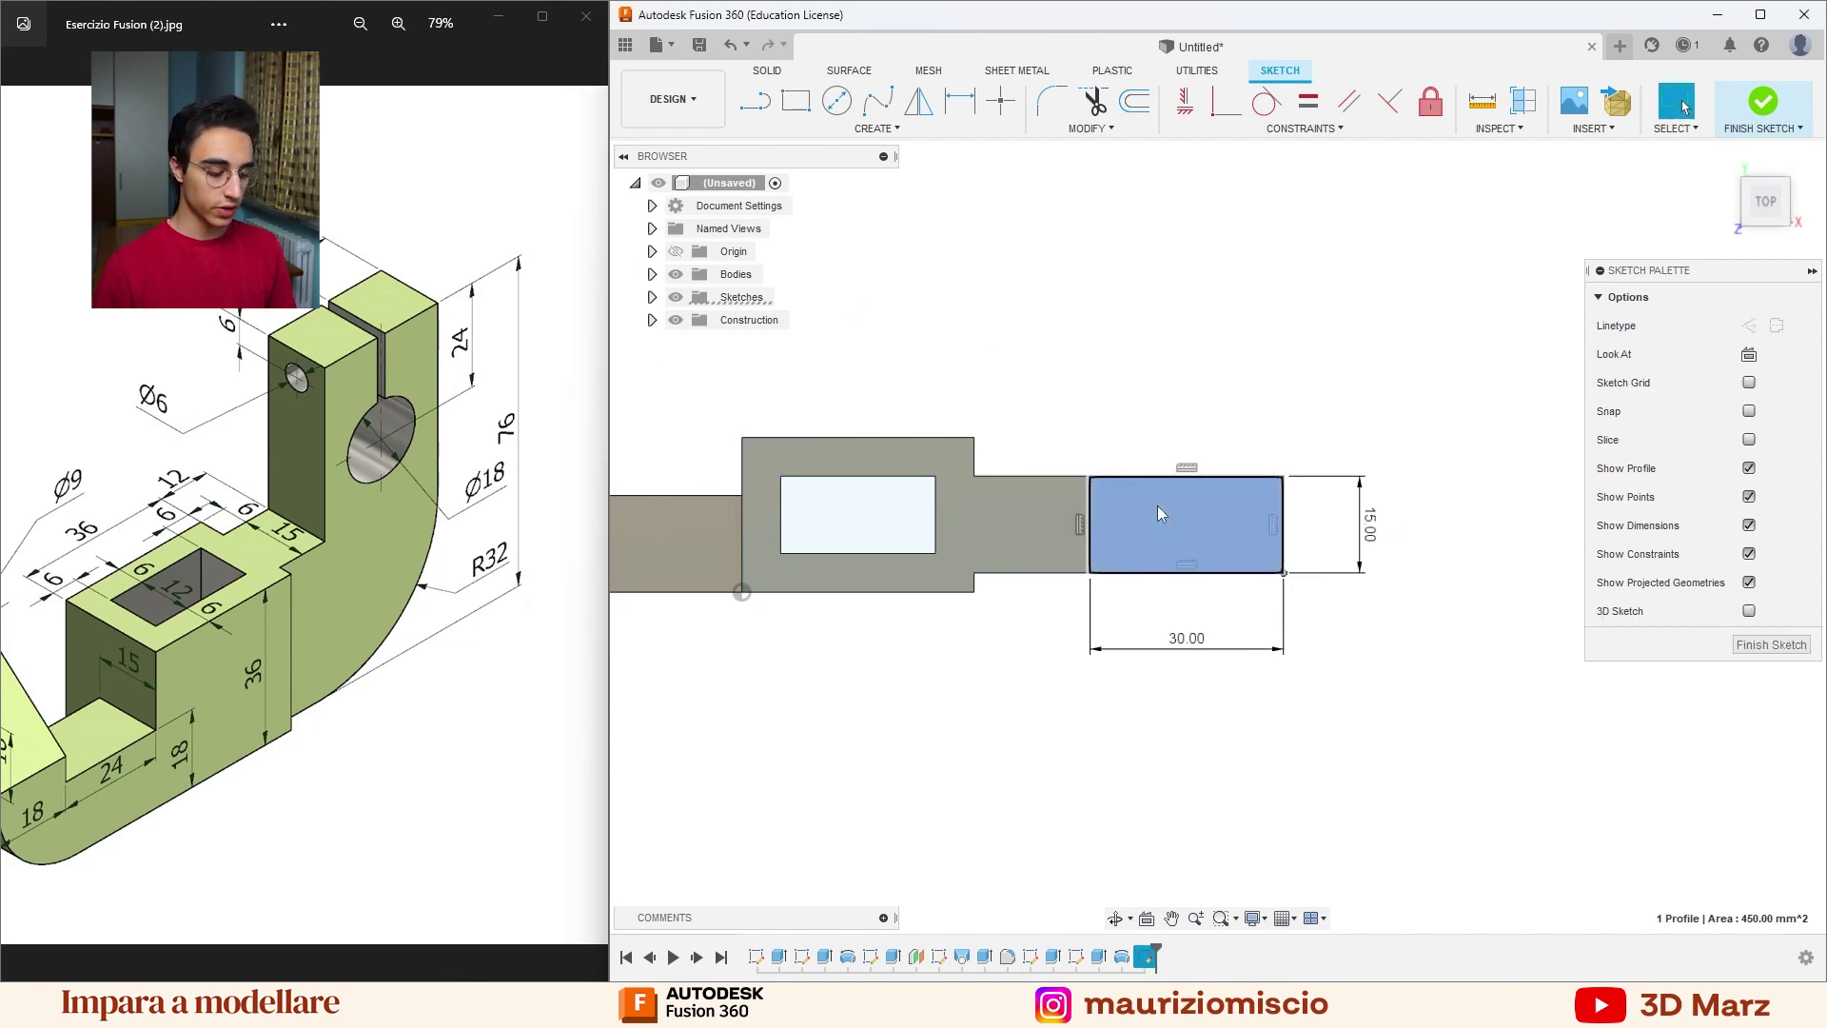
{"action": "key", "text": "e"}
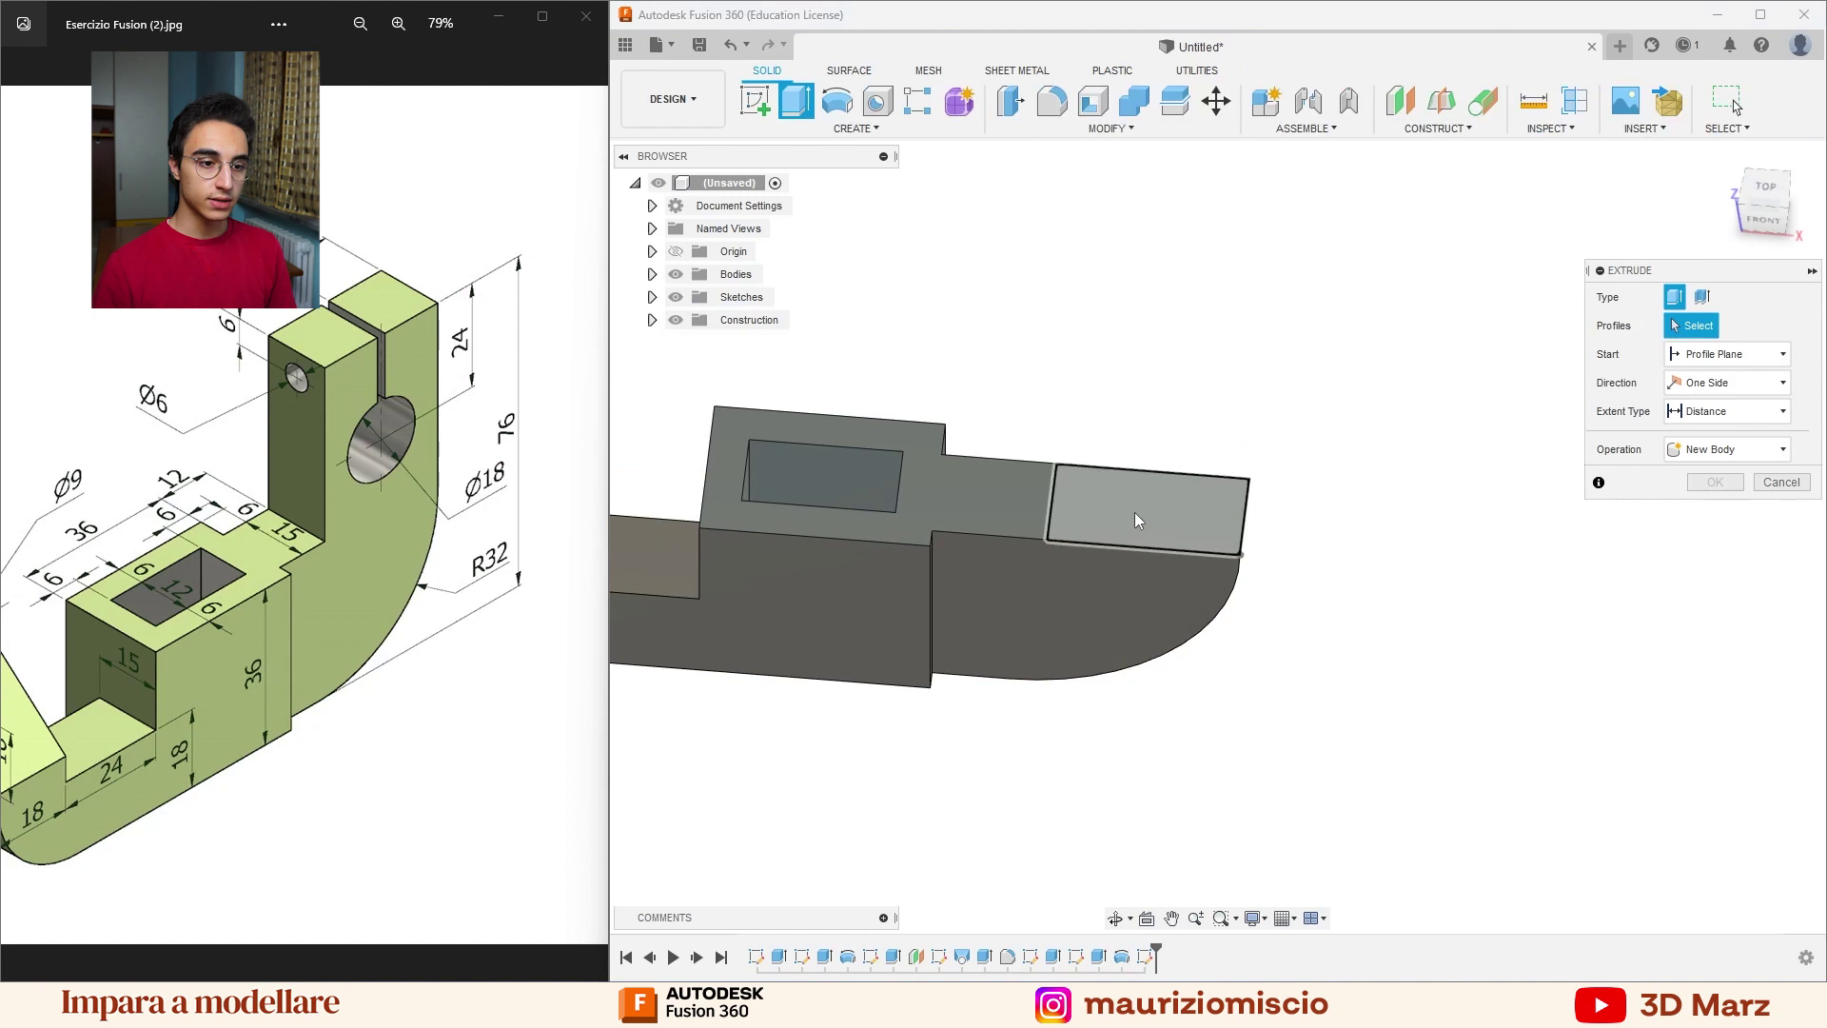
{"action": "left_click_drag", "start_coordinate": [1147, 497], "coordinate": [1146, 294]}
{"action": "middle_click_drag", "start_coordinate": [1147, 294], "coordinate": [1285, 568], "text": "shift"}
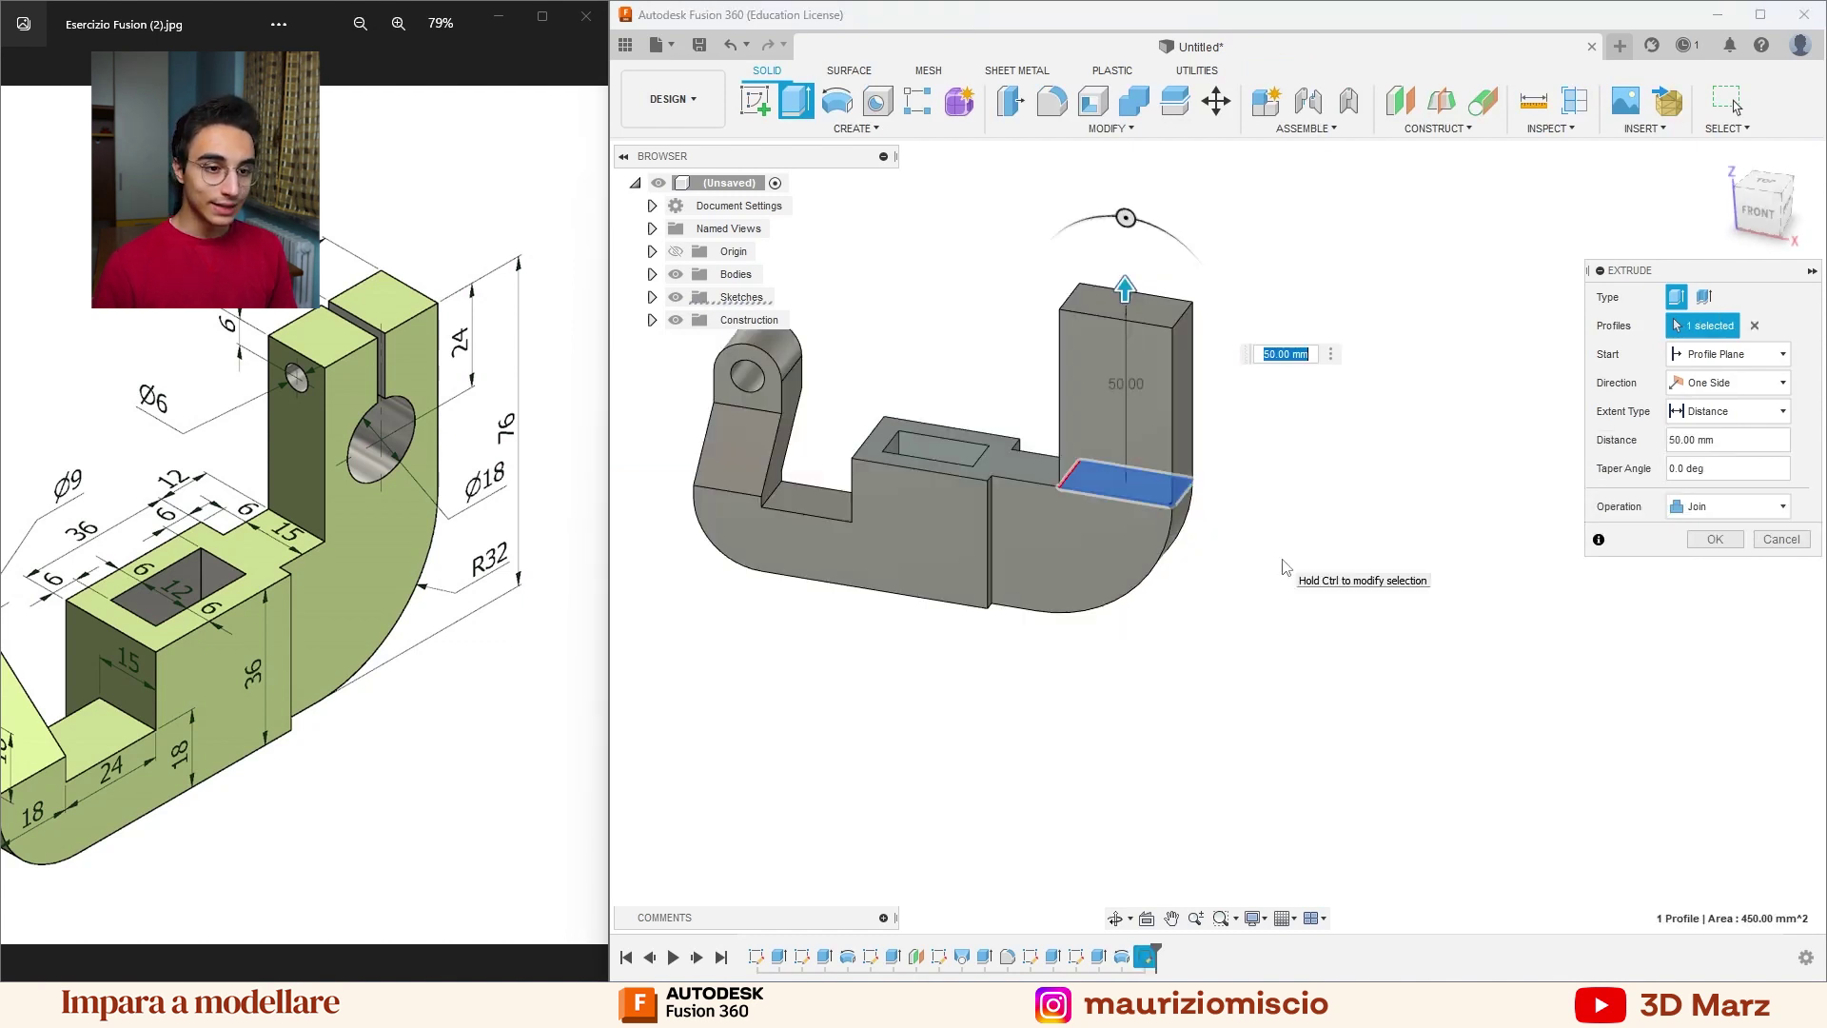
{"action": "type", "text": "76-36"}
{"action": "key", "text": "Return"}
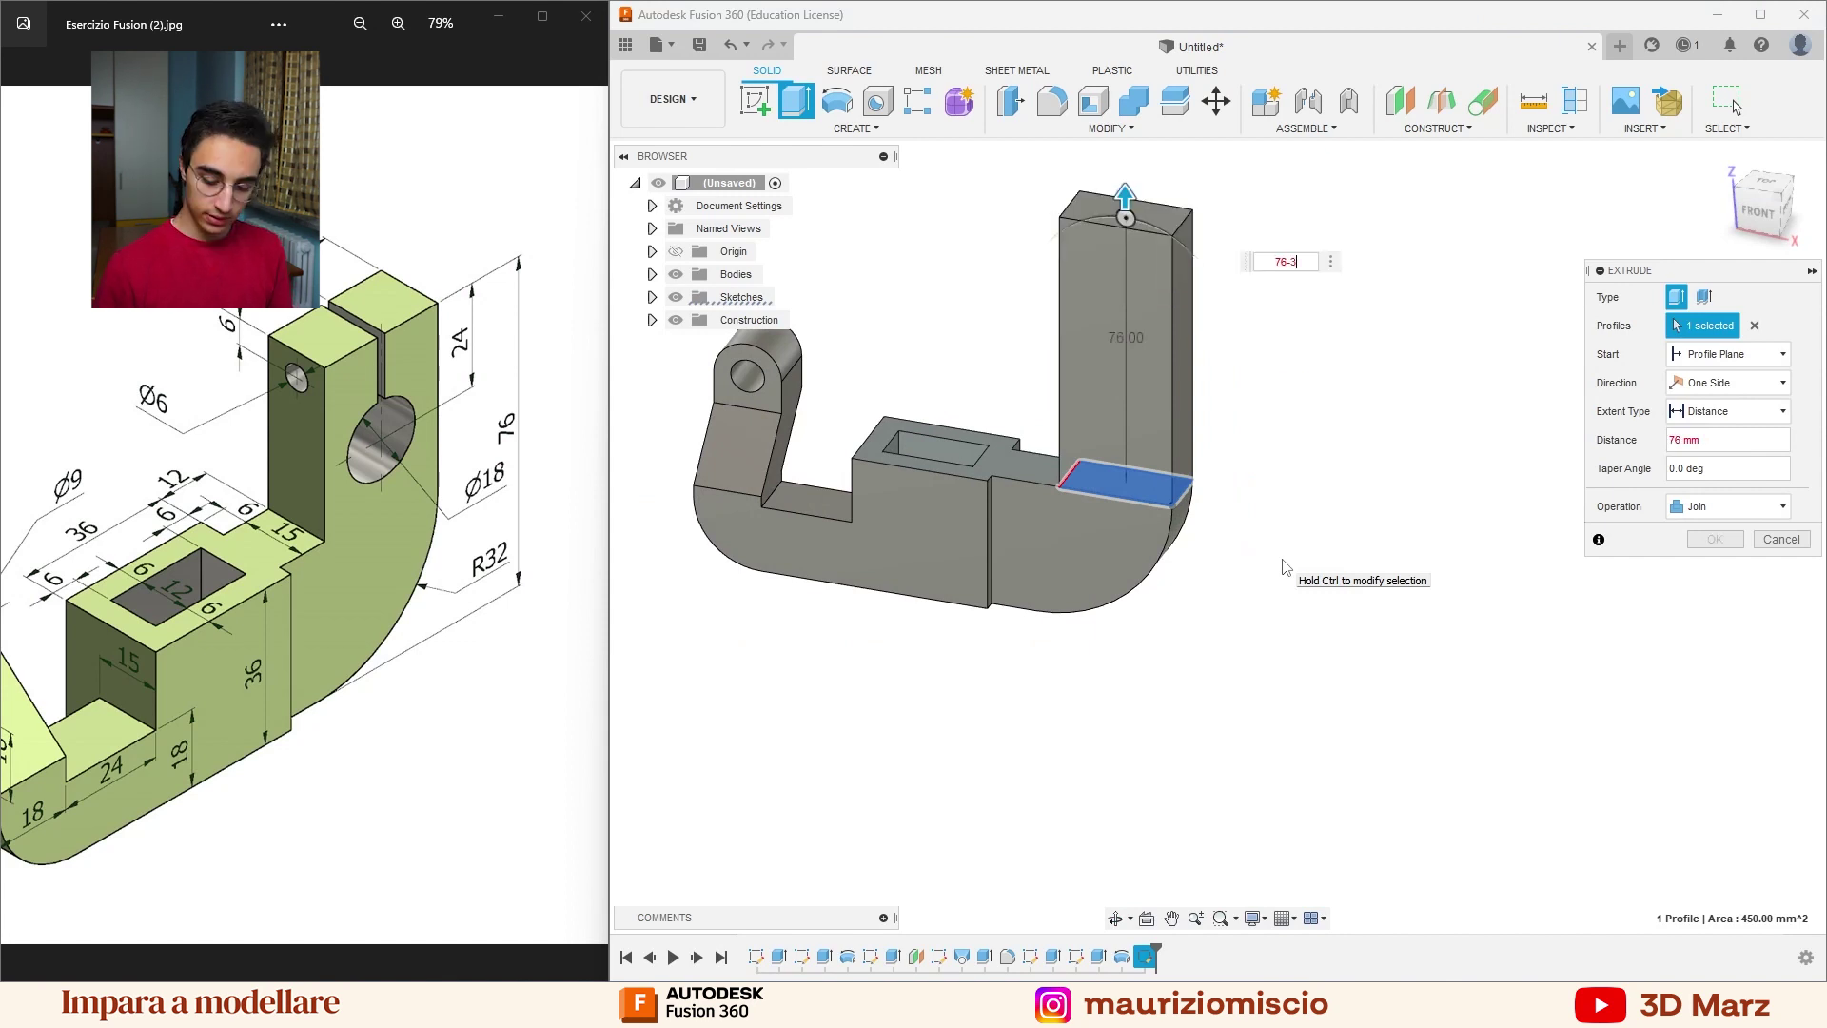
{"action": "key", "text": "Return"}
{"action": "key", "text": "Return"}
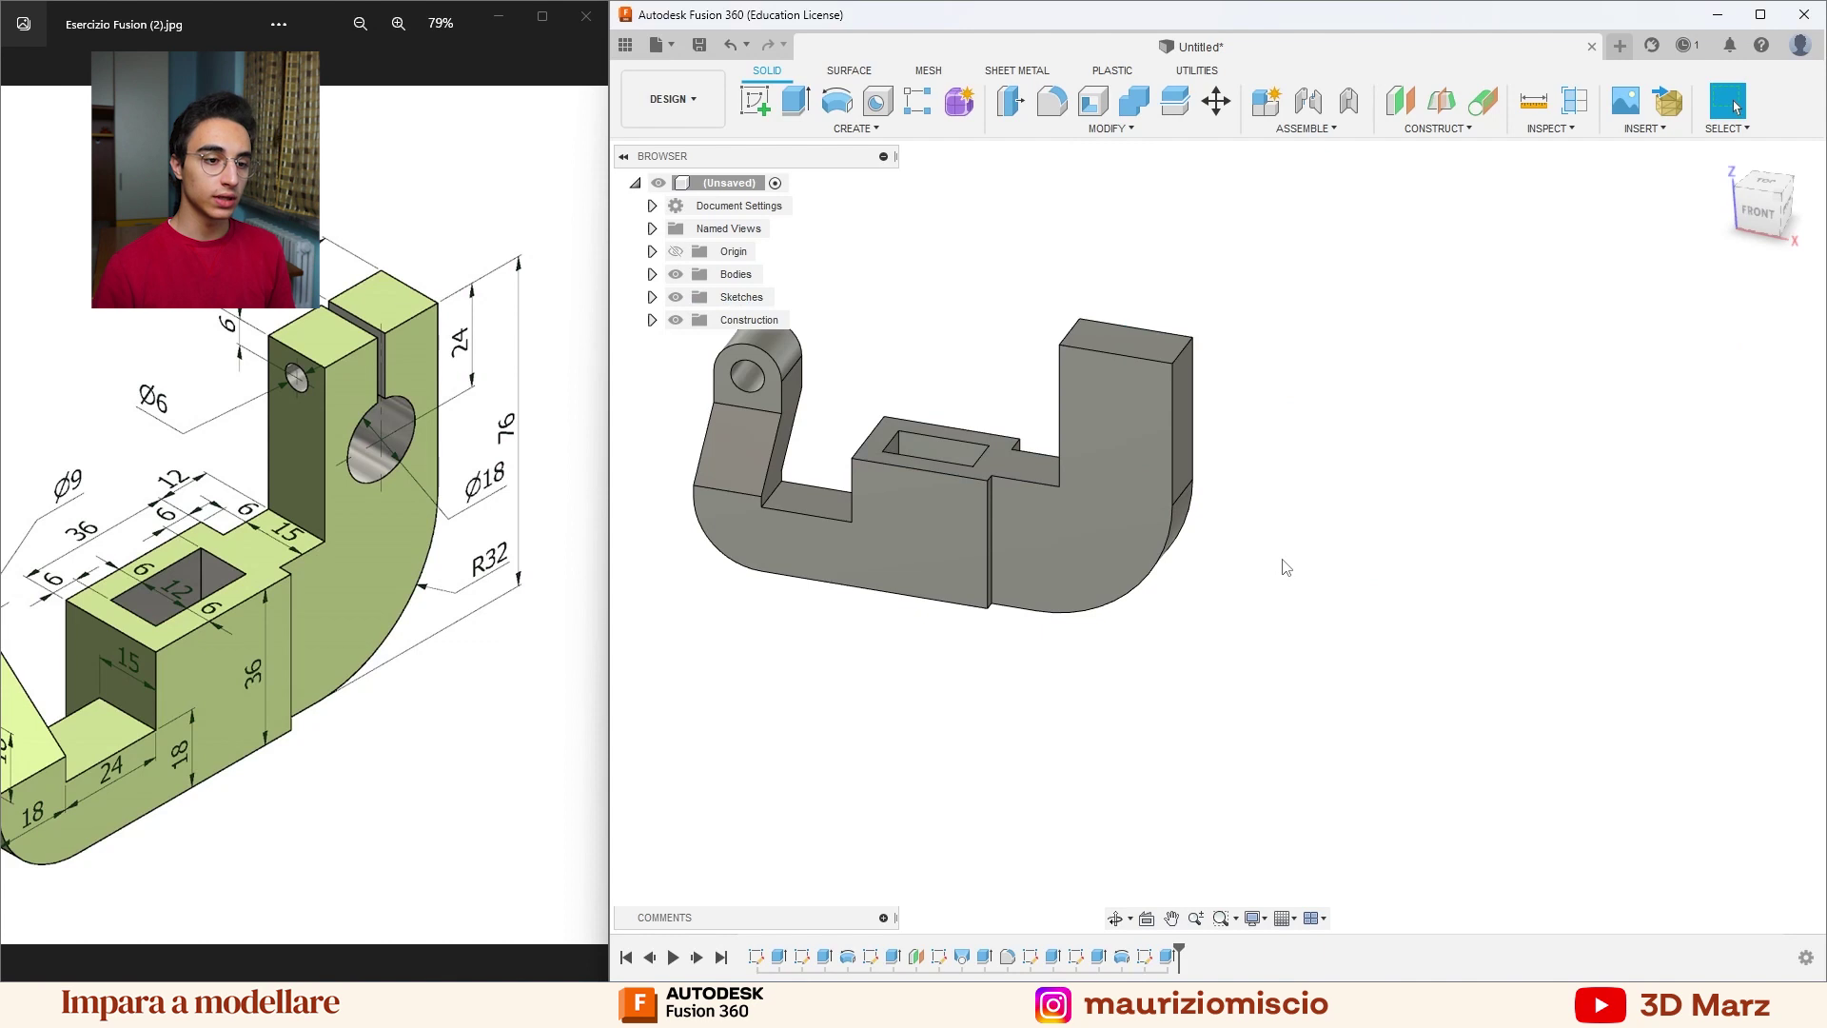
Sketch a 30 × 24 mm construction rectangle from the upright front face's top-left corner.
{"action": "scroll", "coordinate": [1242, 371], "scroll_direction": "up", "scroll_amount": 3}
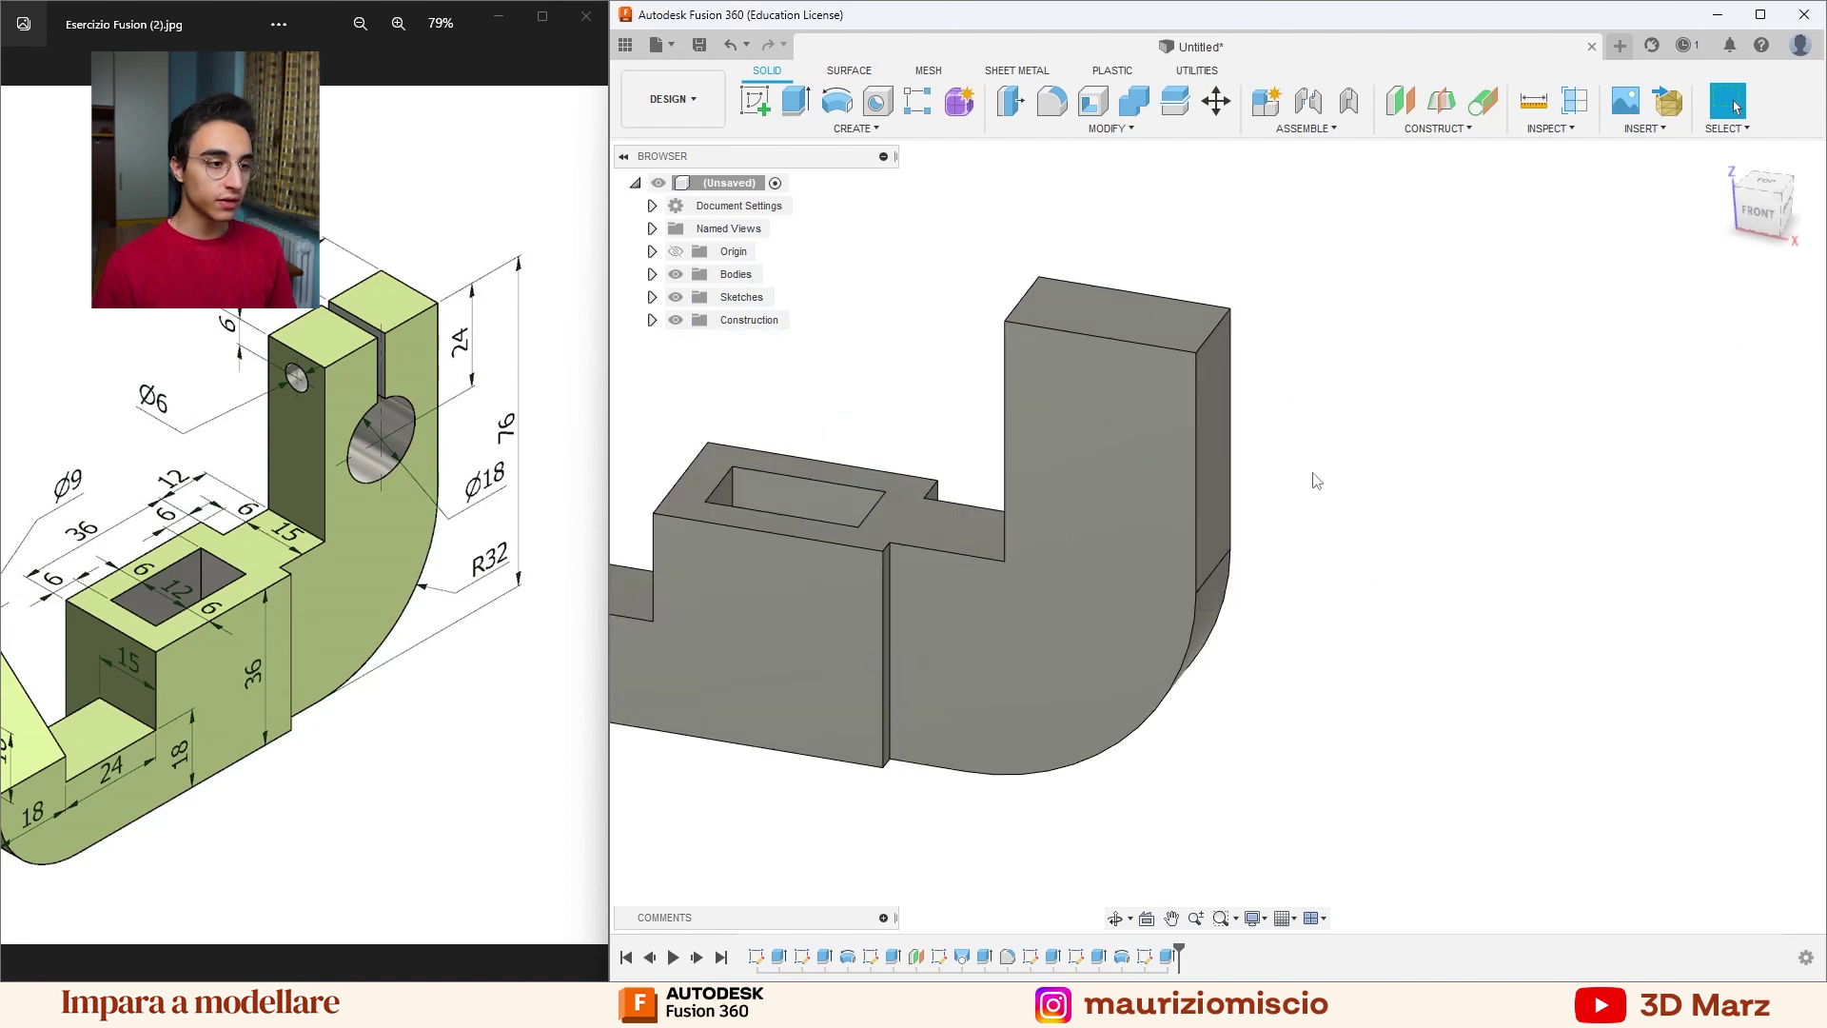
{"action": "left_click", "coordinate": [1087, 419]}
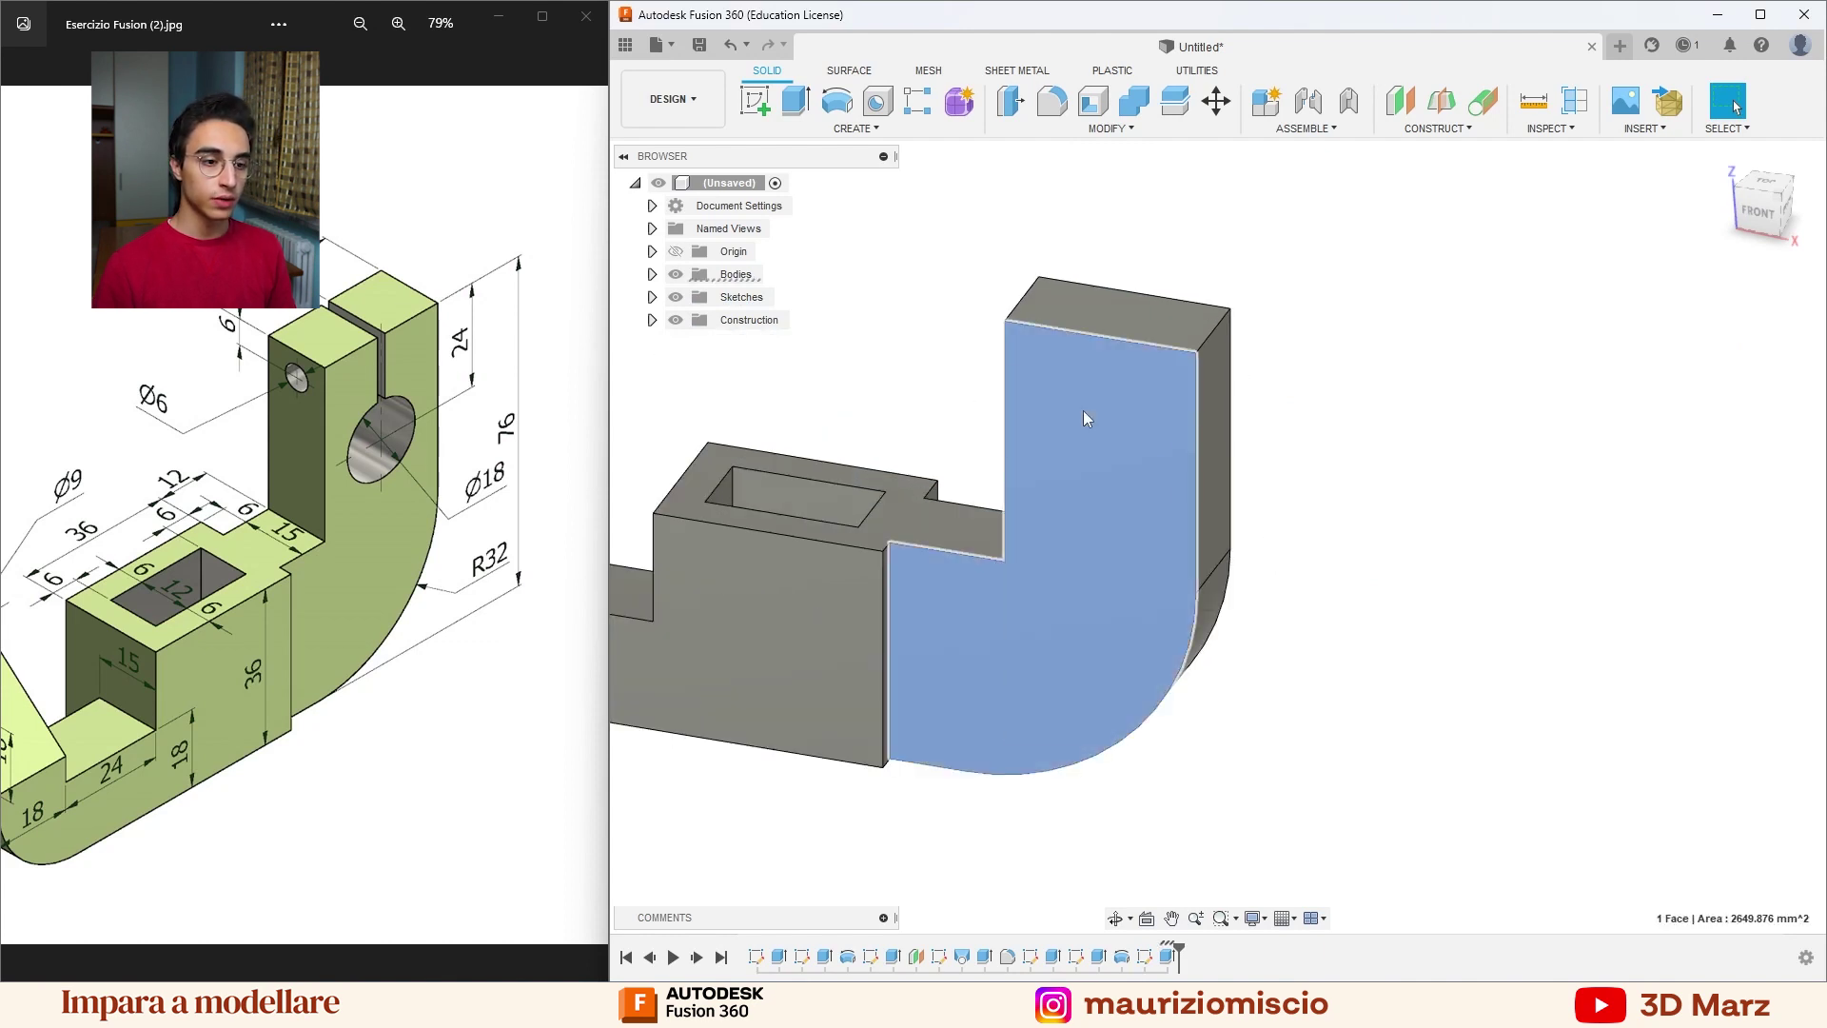
{"action": "right_click", "coordinate": [1083, 409]}
{"action": "left_click", "coordinate": [1064, 510]}
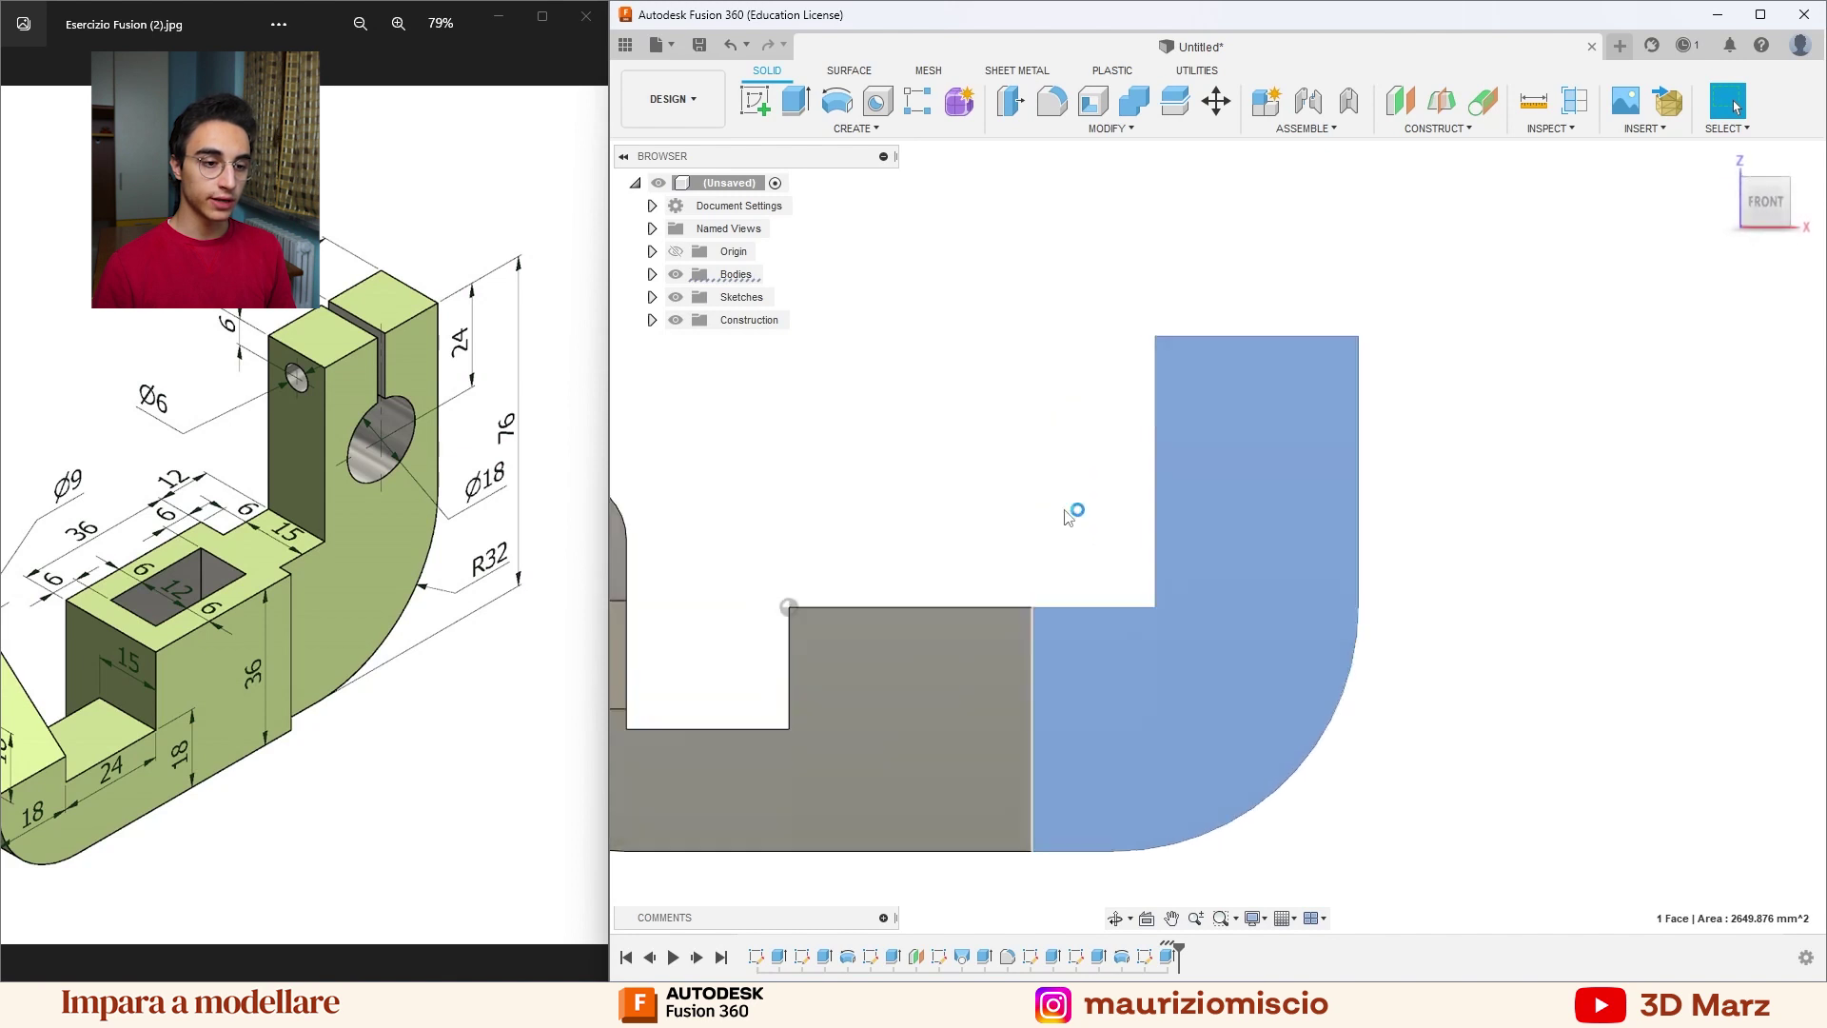
{"action": "left_click", "coordinate": [797, 103]}
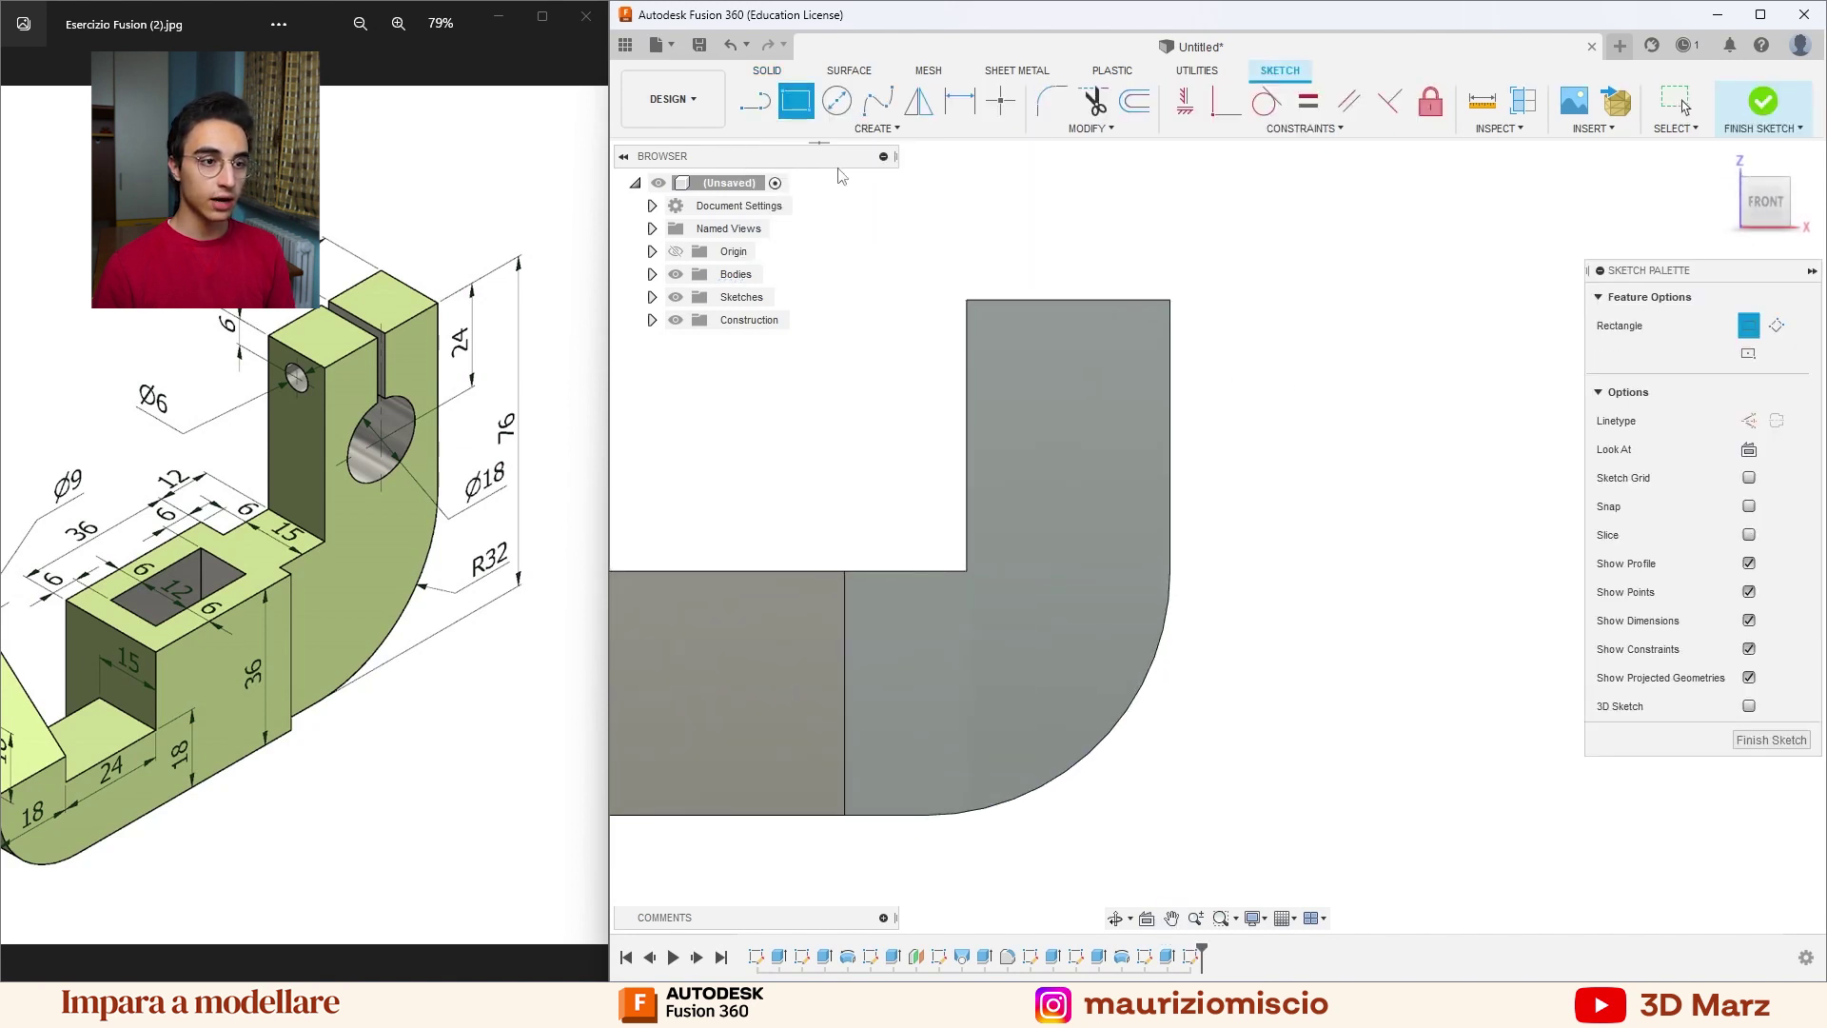
{"action": "left_click", "coordinate": [1750, 423]}
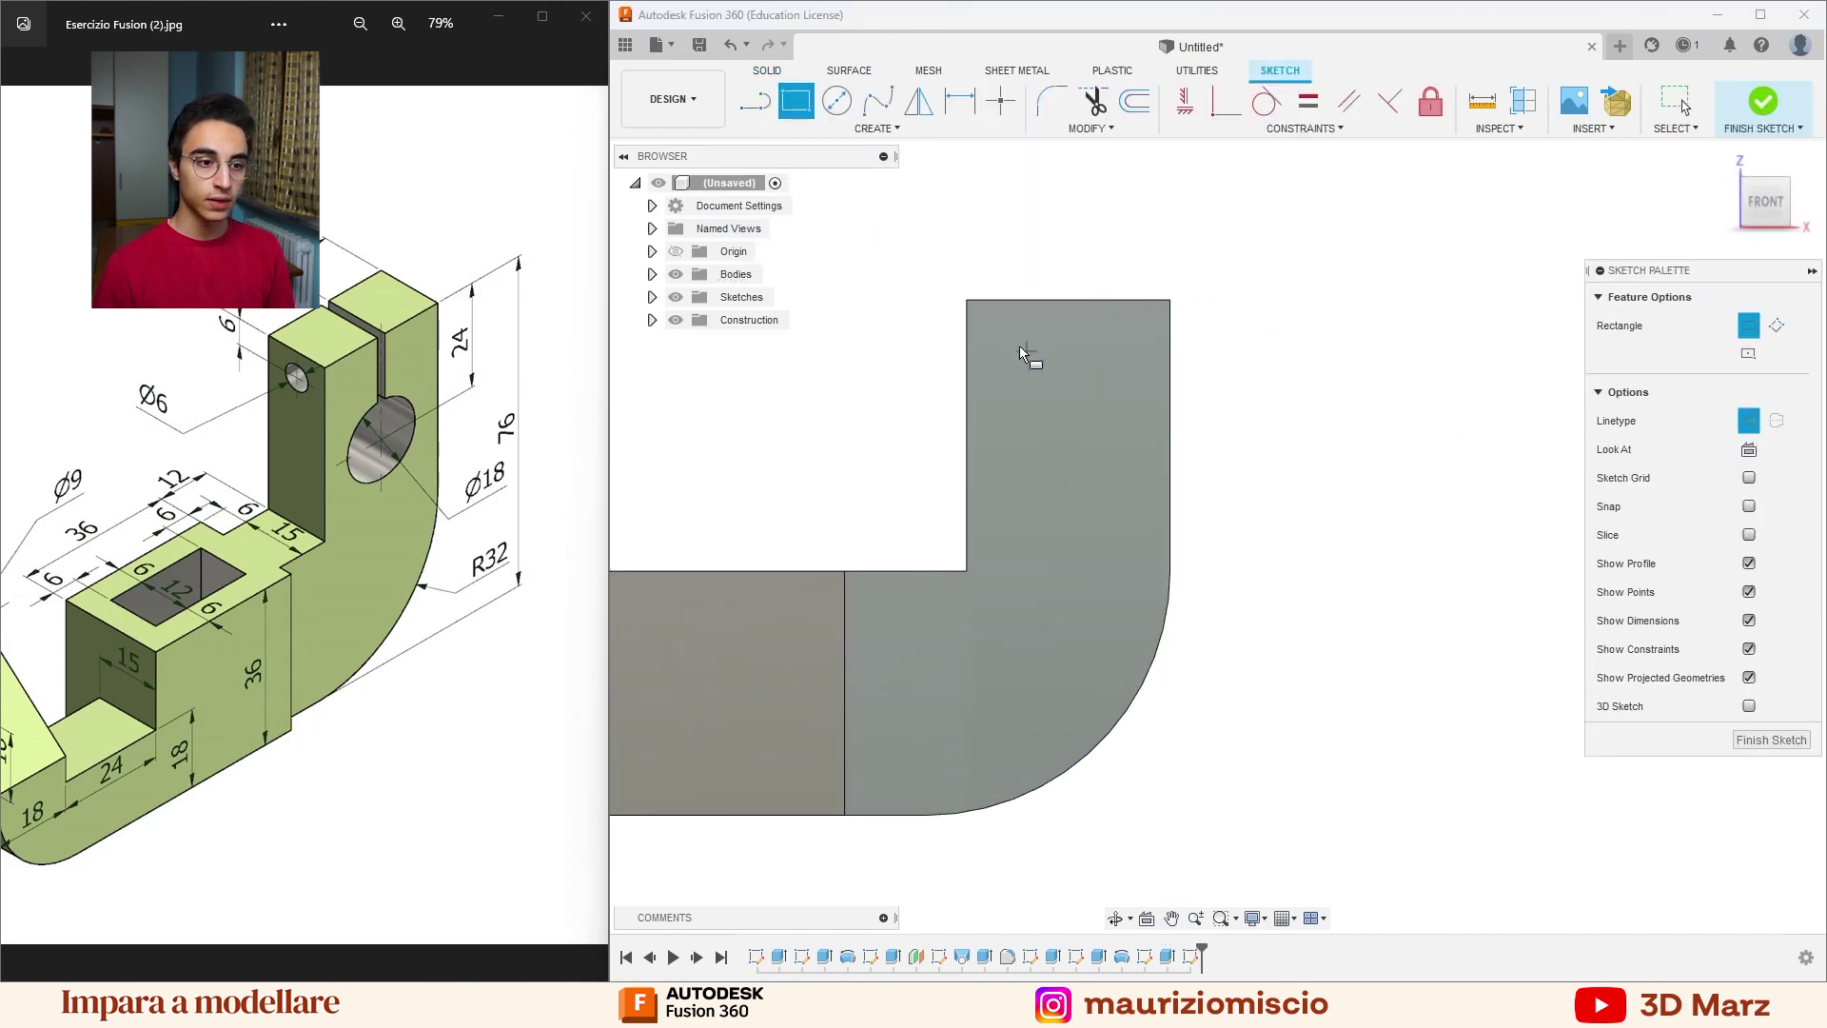
{"action": "left_click", "coordinate": [968, 301]}
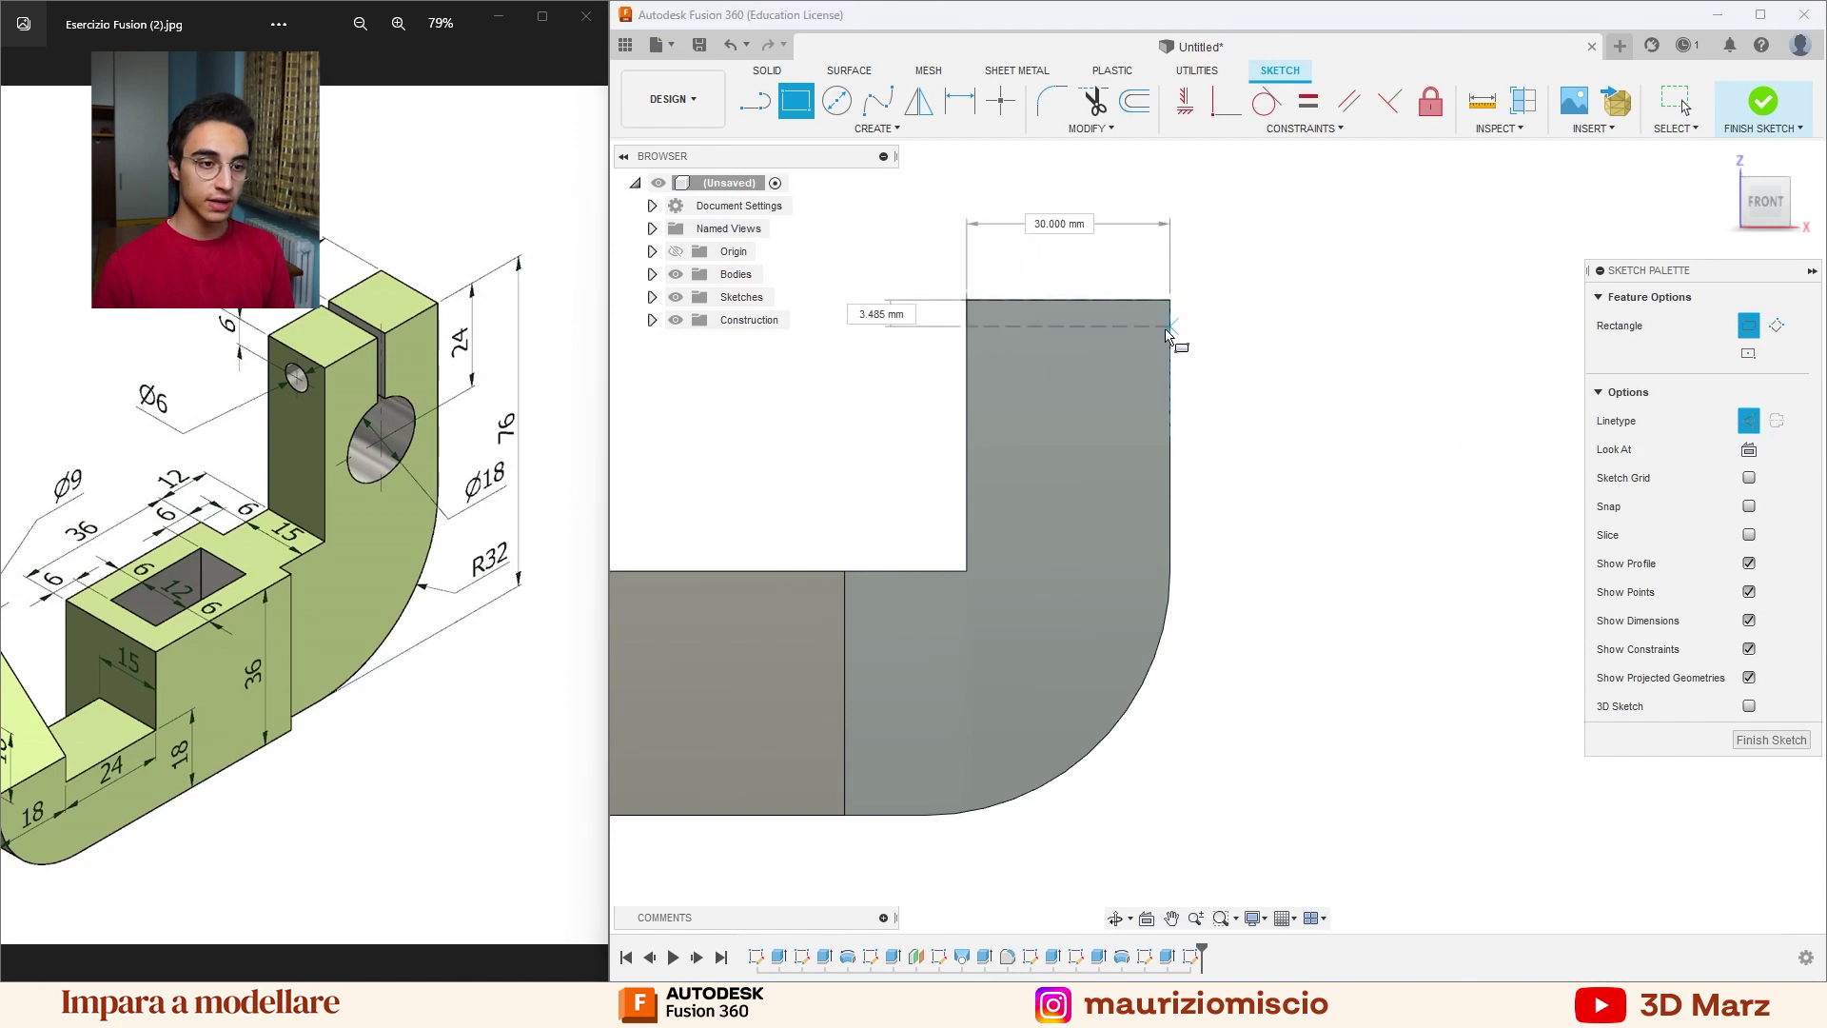
{"action": "key", "text": "Tab"}
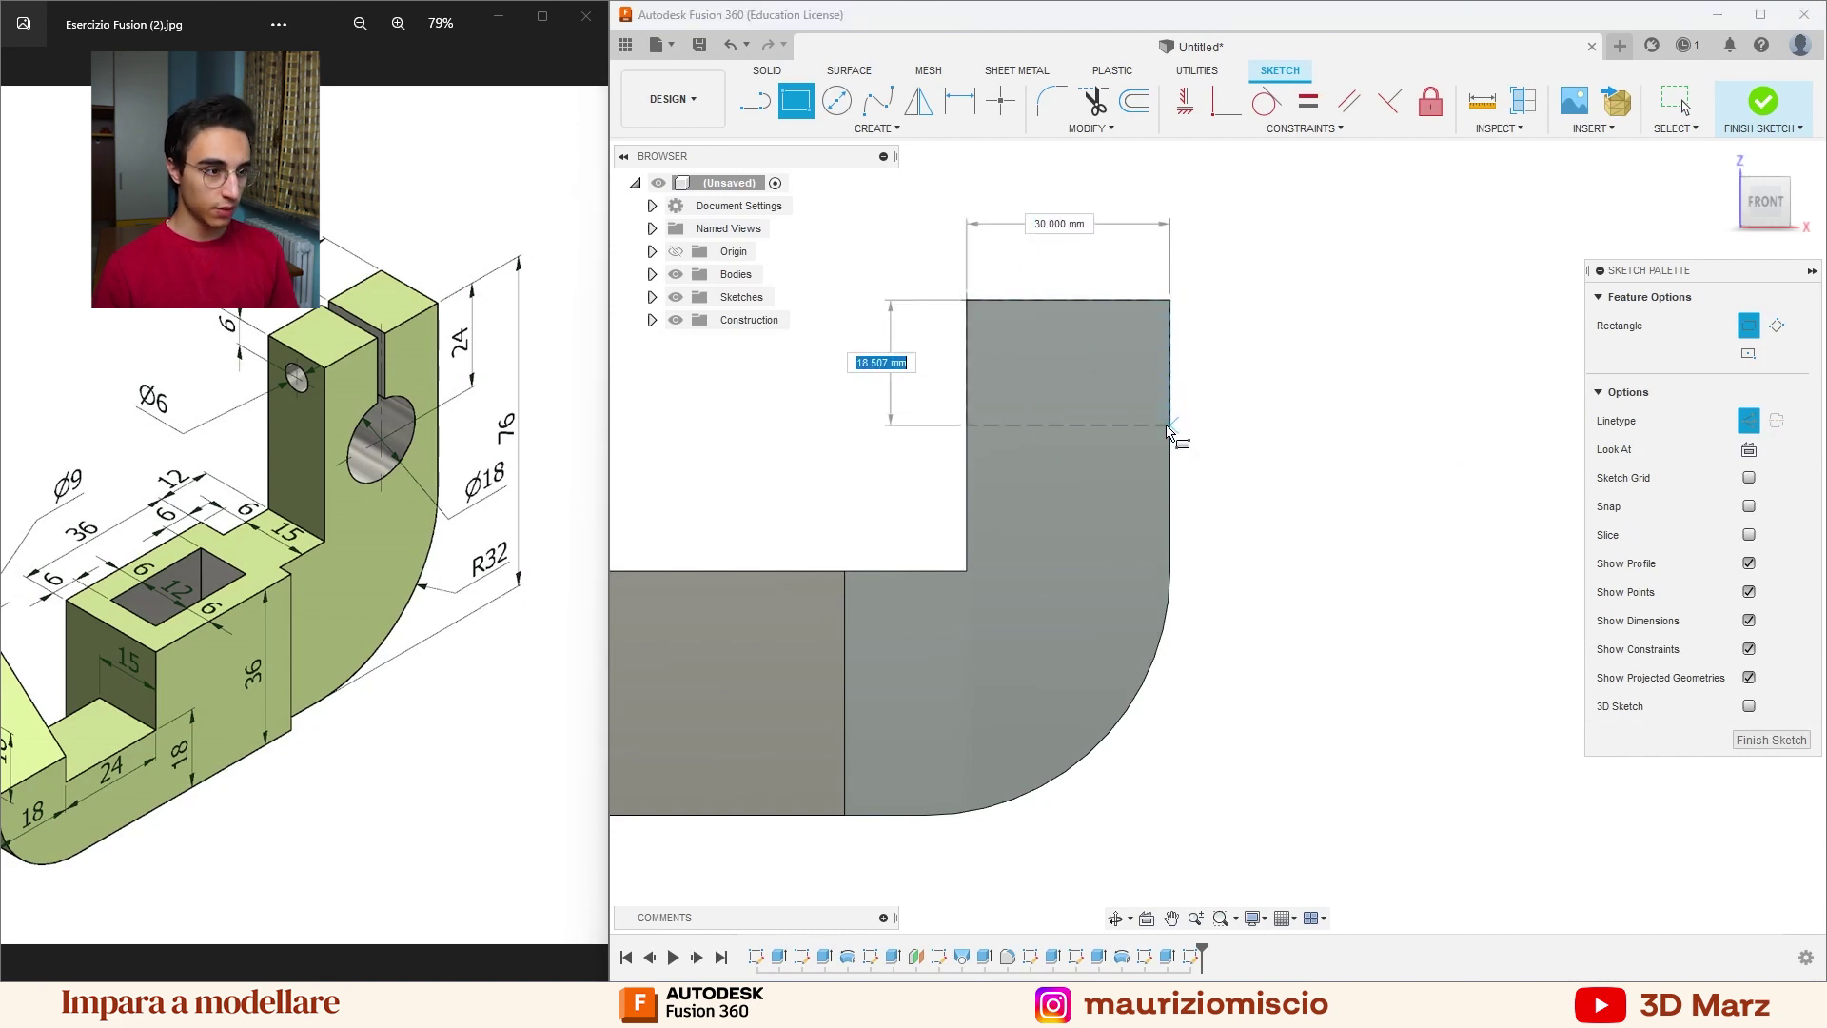
{"action": "type", "text": "4"}
{"action": "key", "text": "Return"}
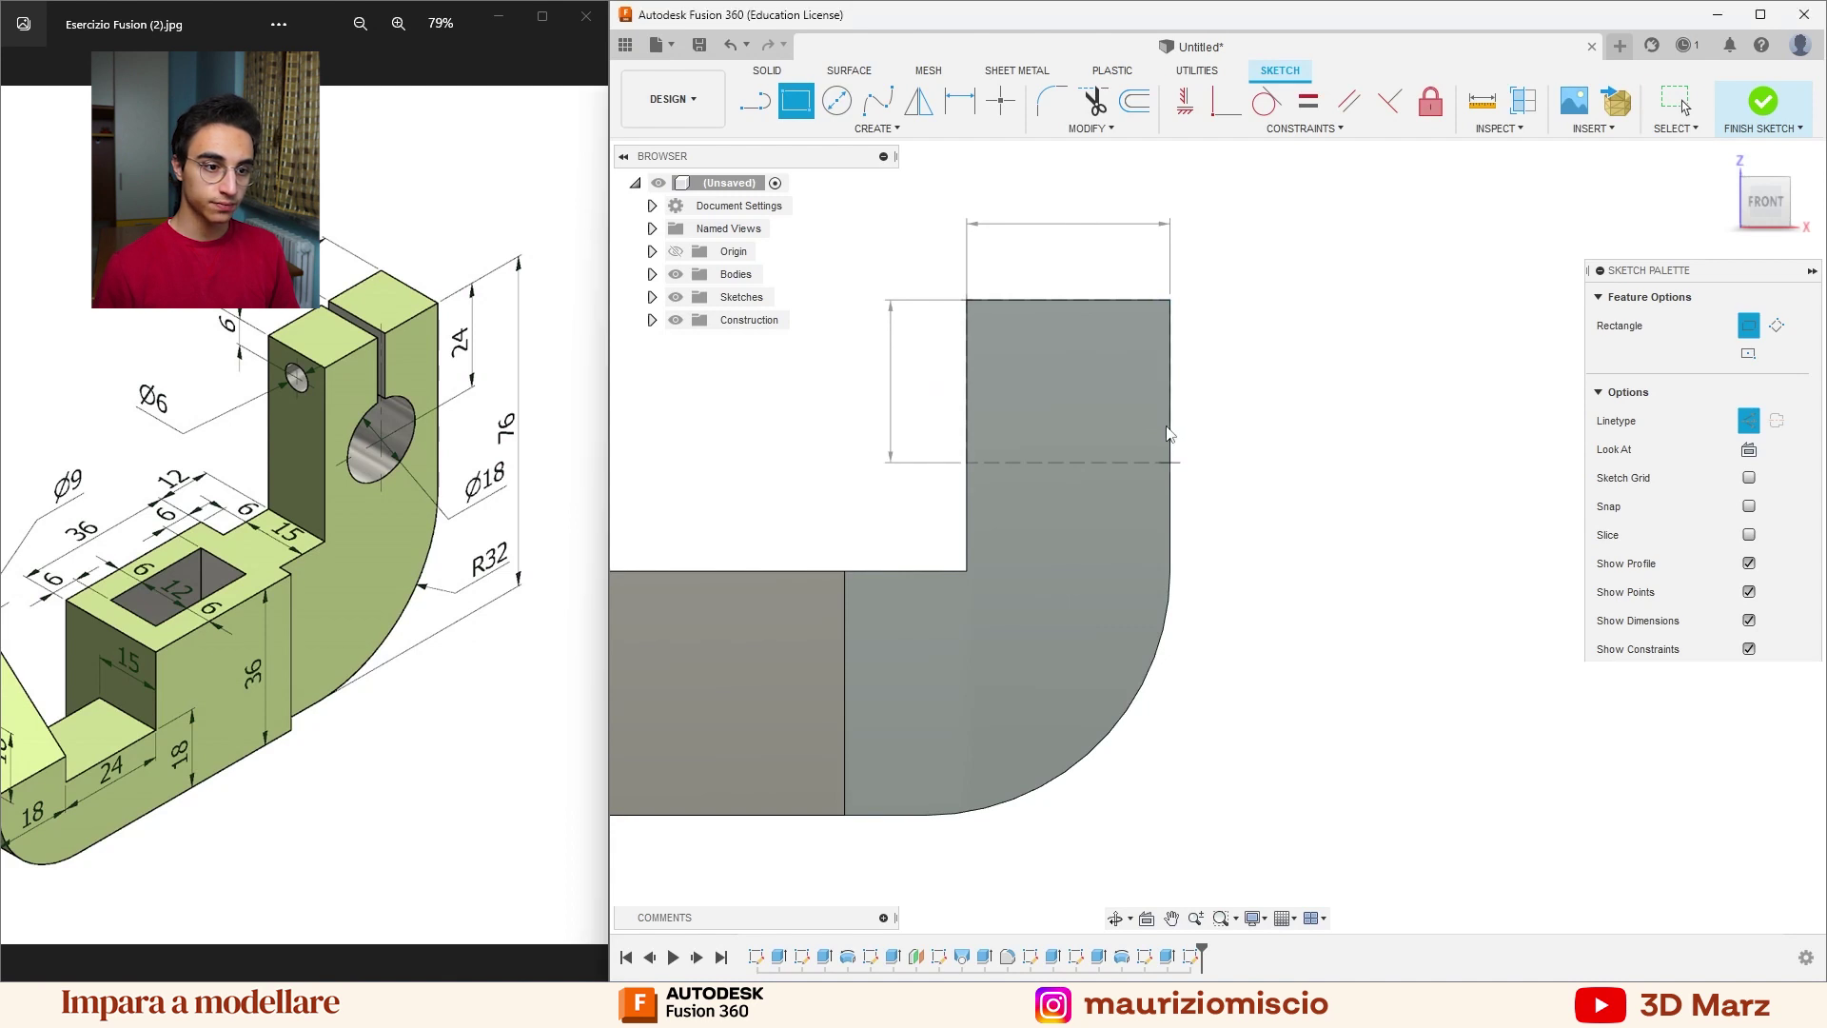
{"action": "key", "text": "Escape"}
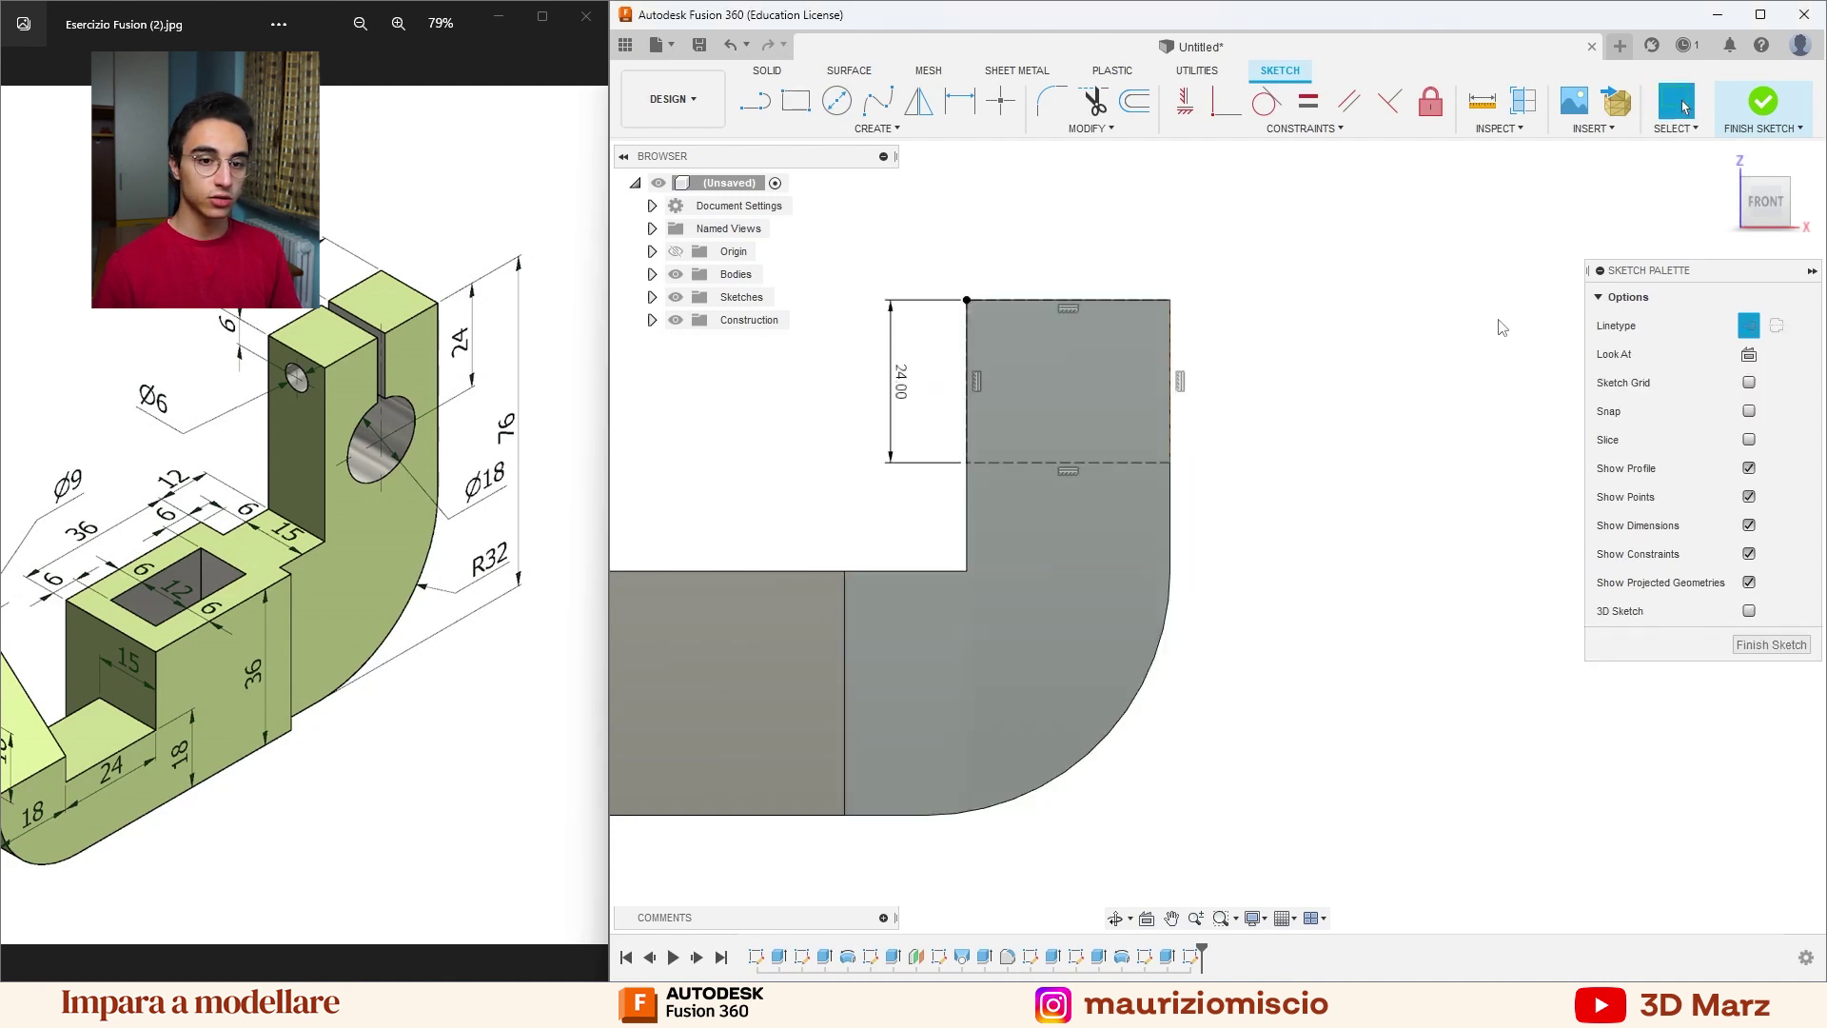
Draw an Ø18 circle centred on the construction rectangle's bottom-edge midpoint.
{"action": "left_click", "coordinate": [1747, 330]}
{"action": "left_click", "coordinate": [837, 100]}
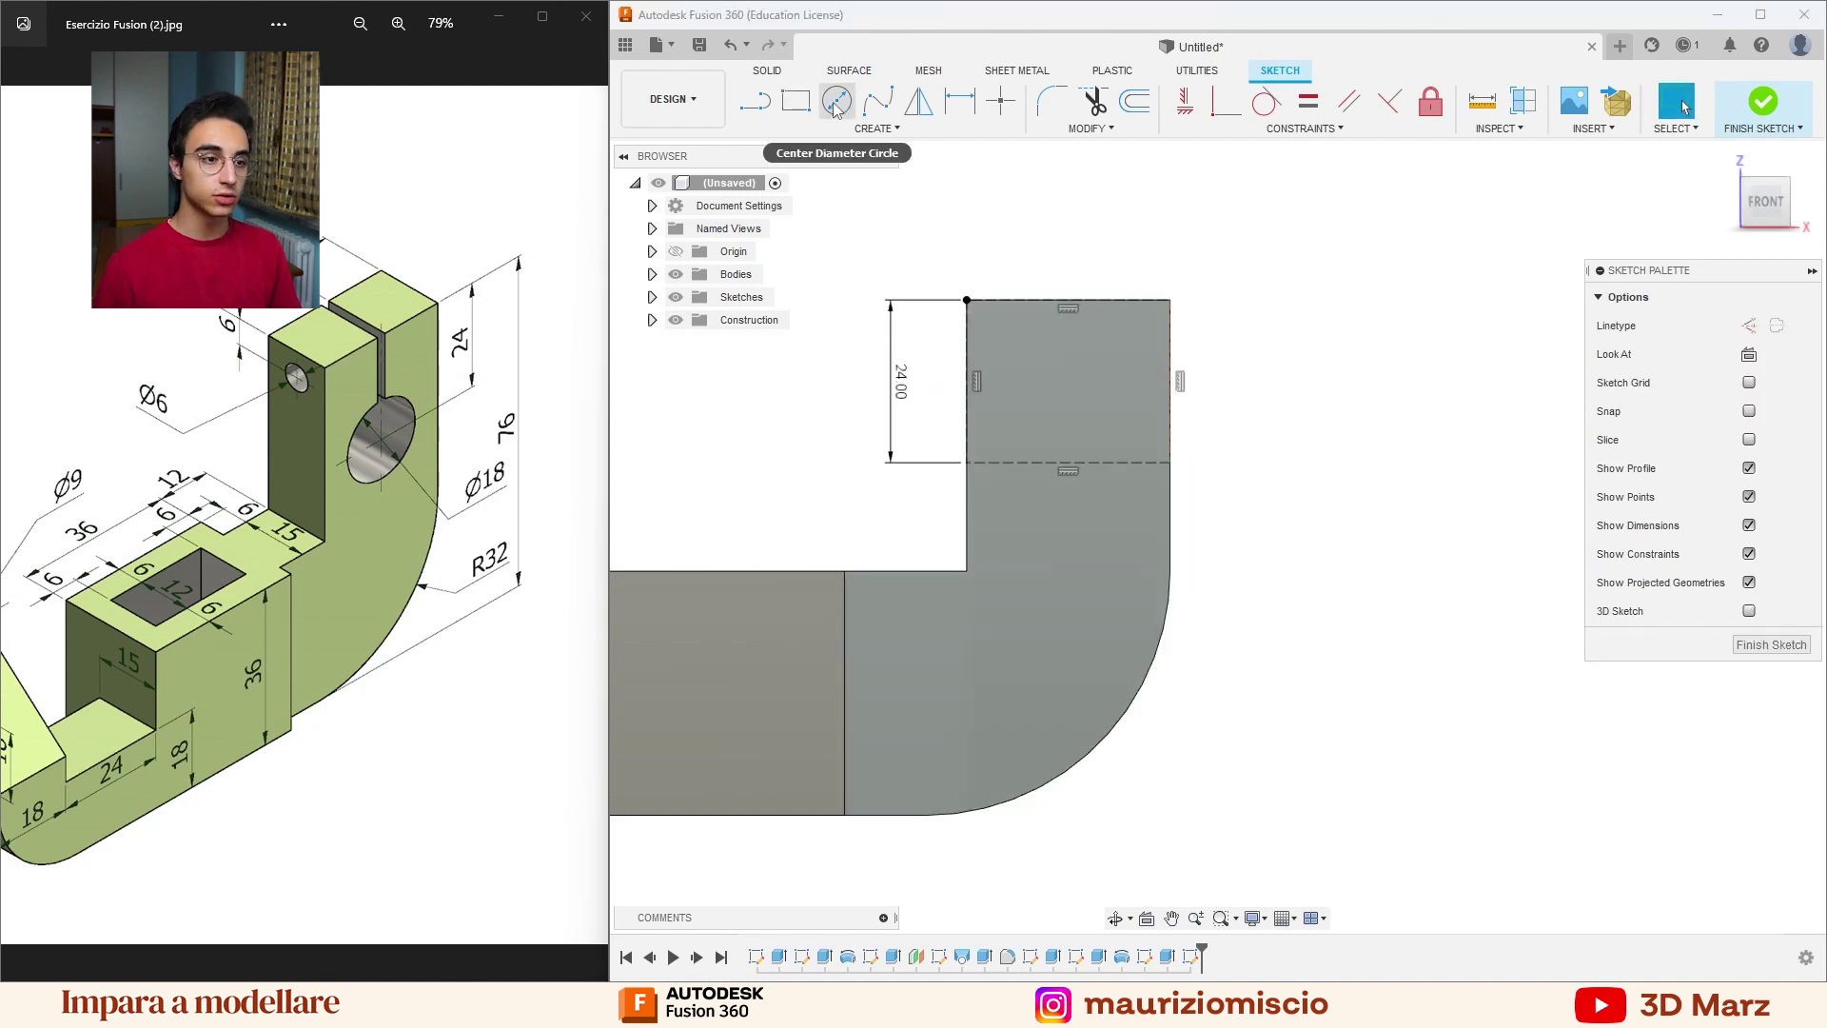
{"action": "left_click", "coordinate": [1066, 464]}
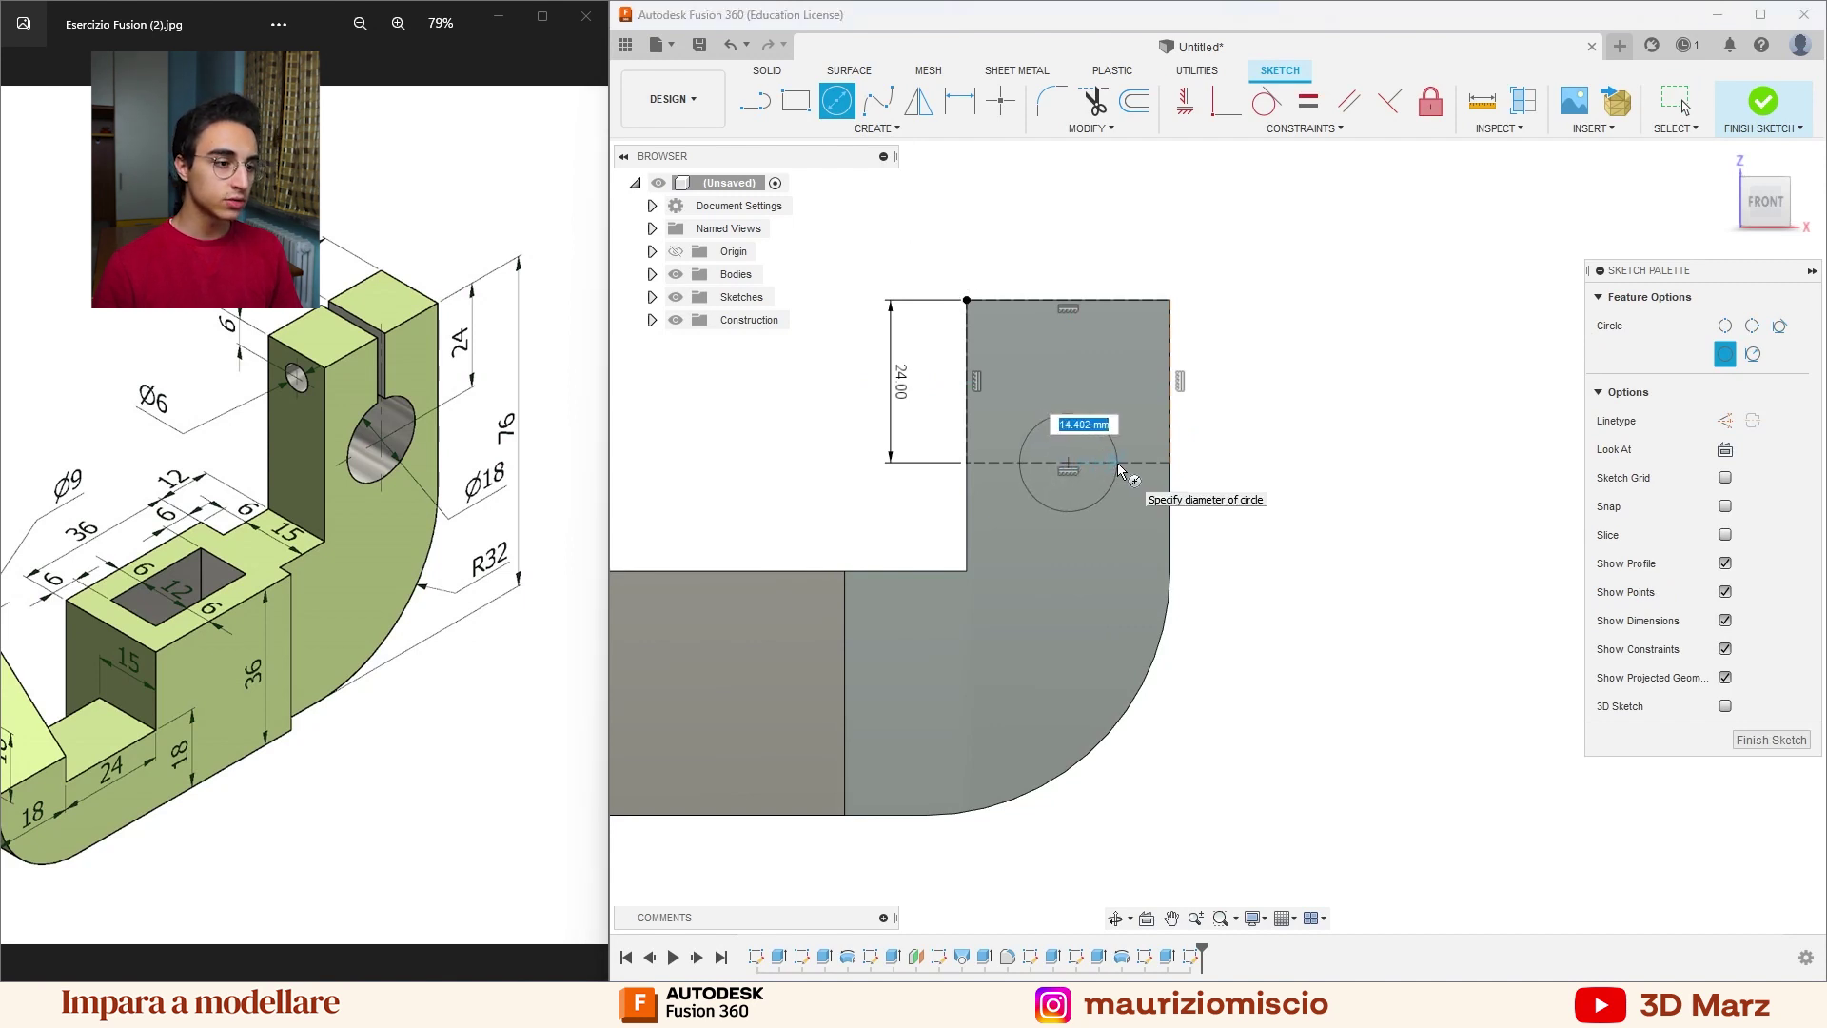
{"action": "key", "text": "Return"}
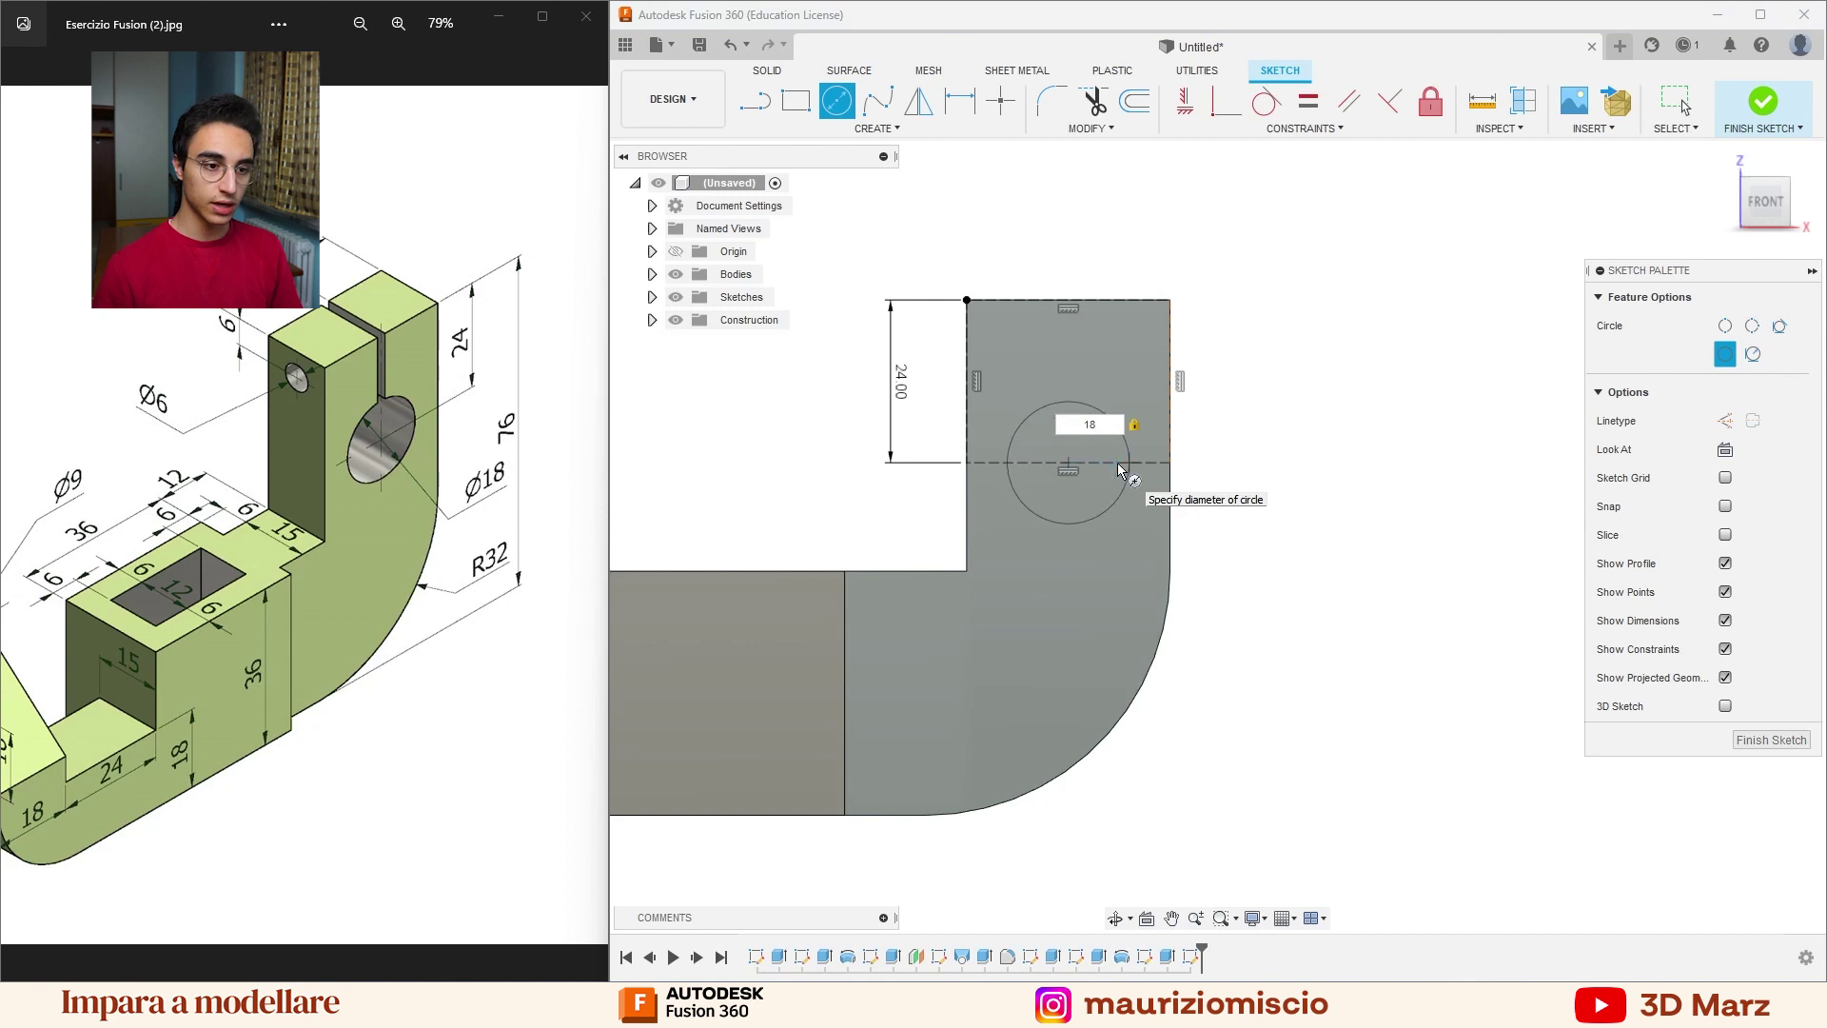
{"action": "key", "text": "Escape"}
{"action": "scroll", "coordinate": [1106, 430], "scroll_direction": "up", "scroll_amount": 1}
{"action": "scroll", "coordinate": [1105, 433], "scroll_direction": "up", "scroll_amount": 1}
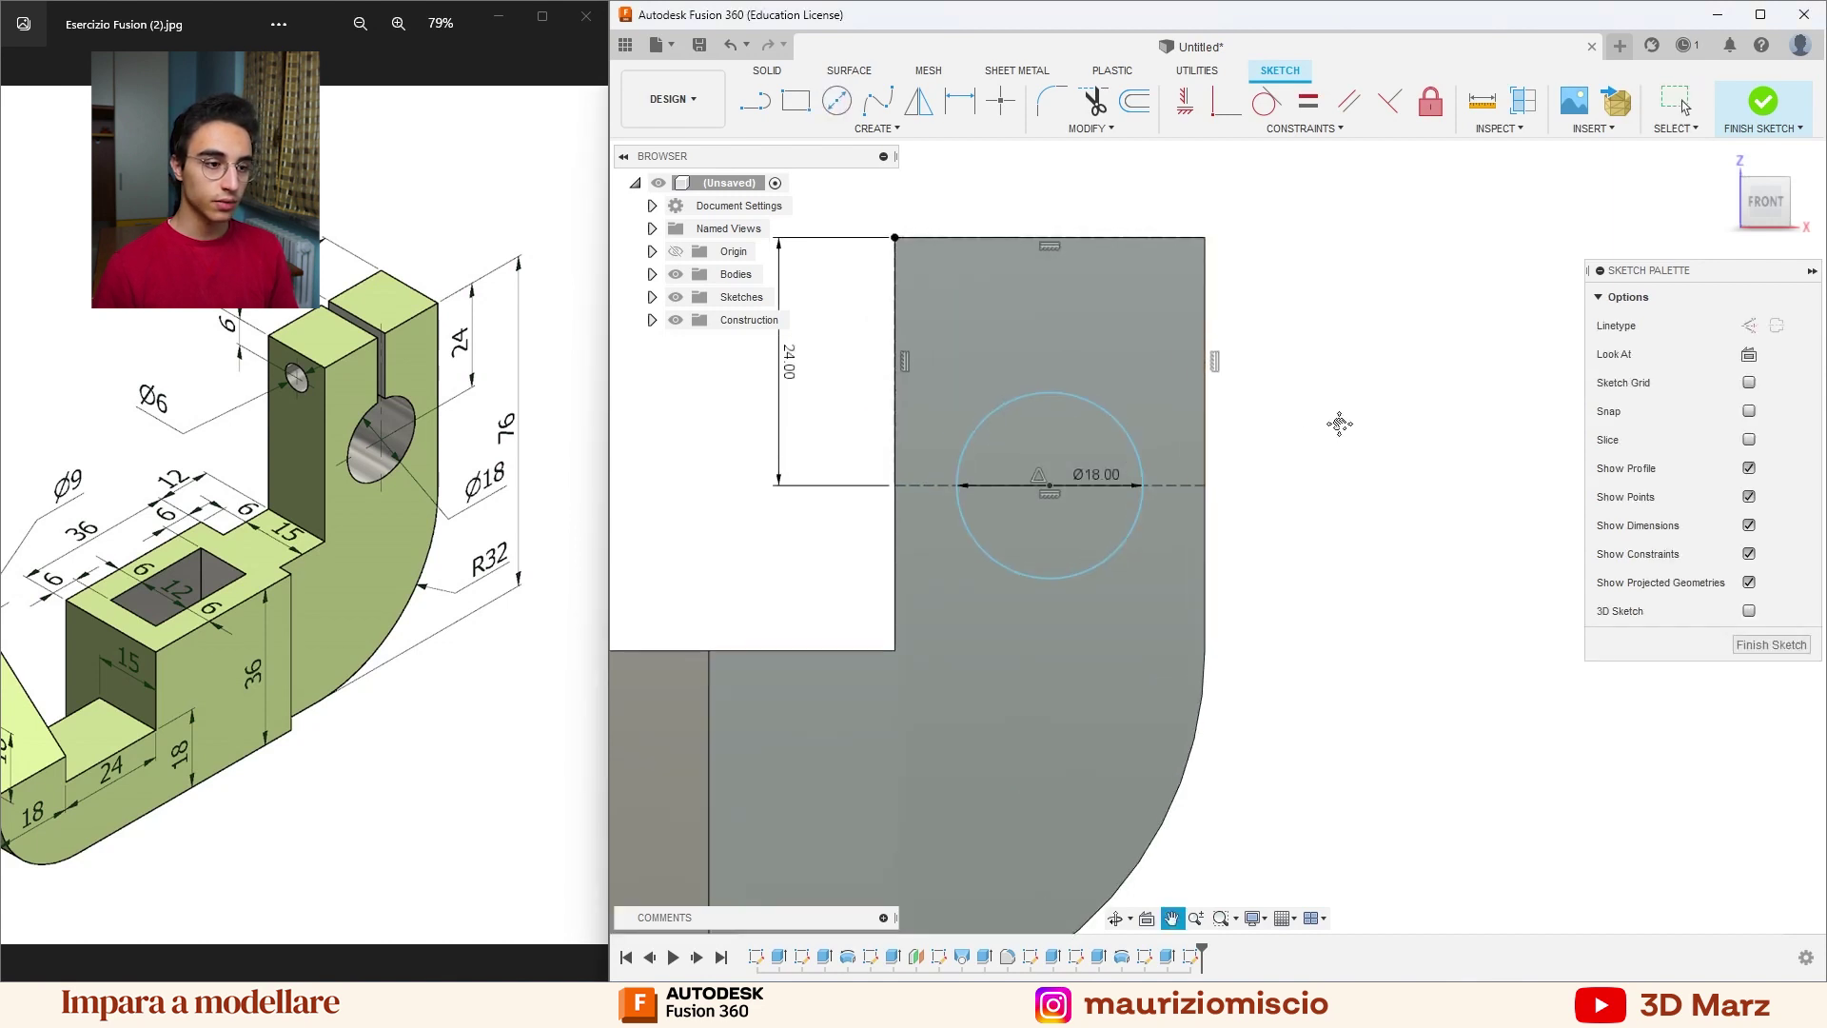
Draw the vertical centre line to the top edge, offset it 1 mm each side, and make it construction.
{"action": "left_click", "coordinate": [755, 100]}
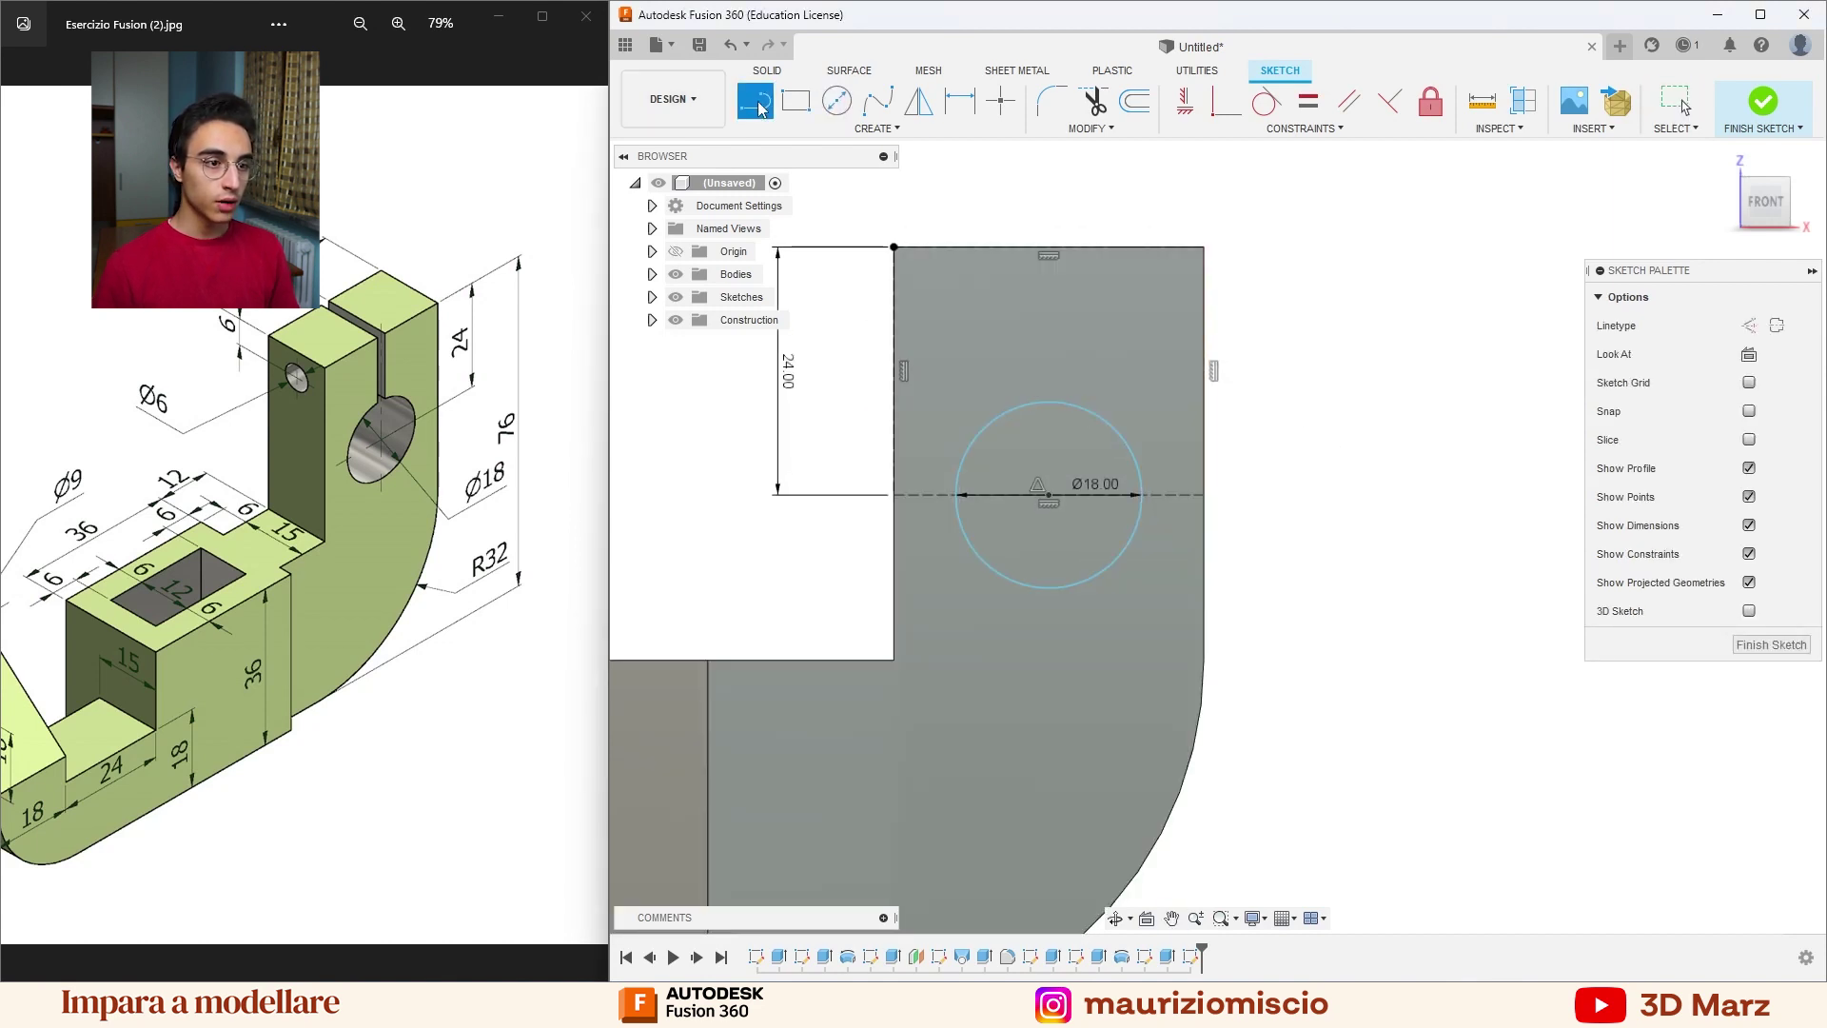
{"action": "left_click", "coordinate": [1048, 494]}
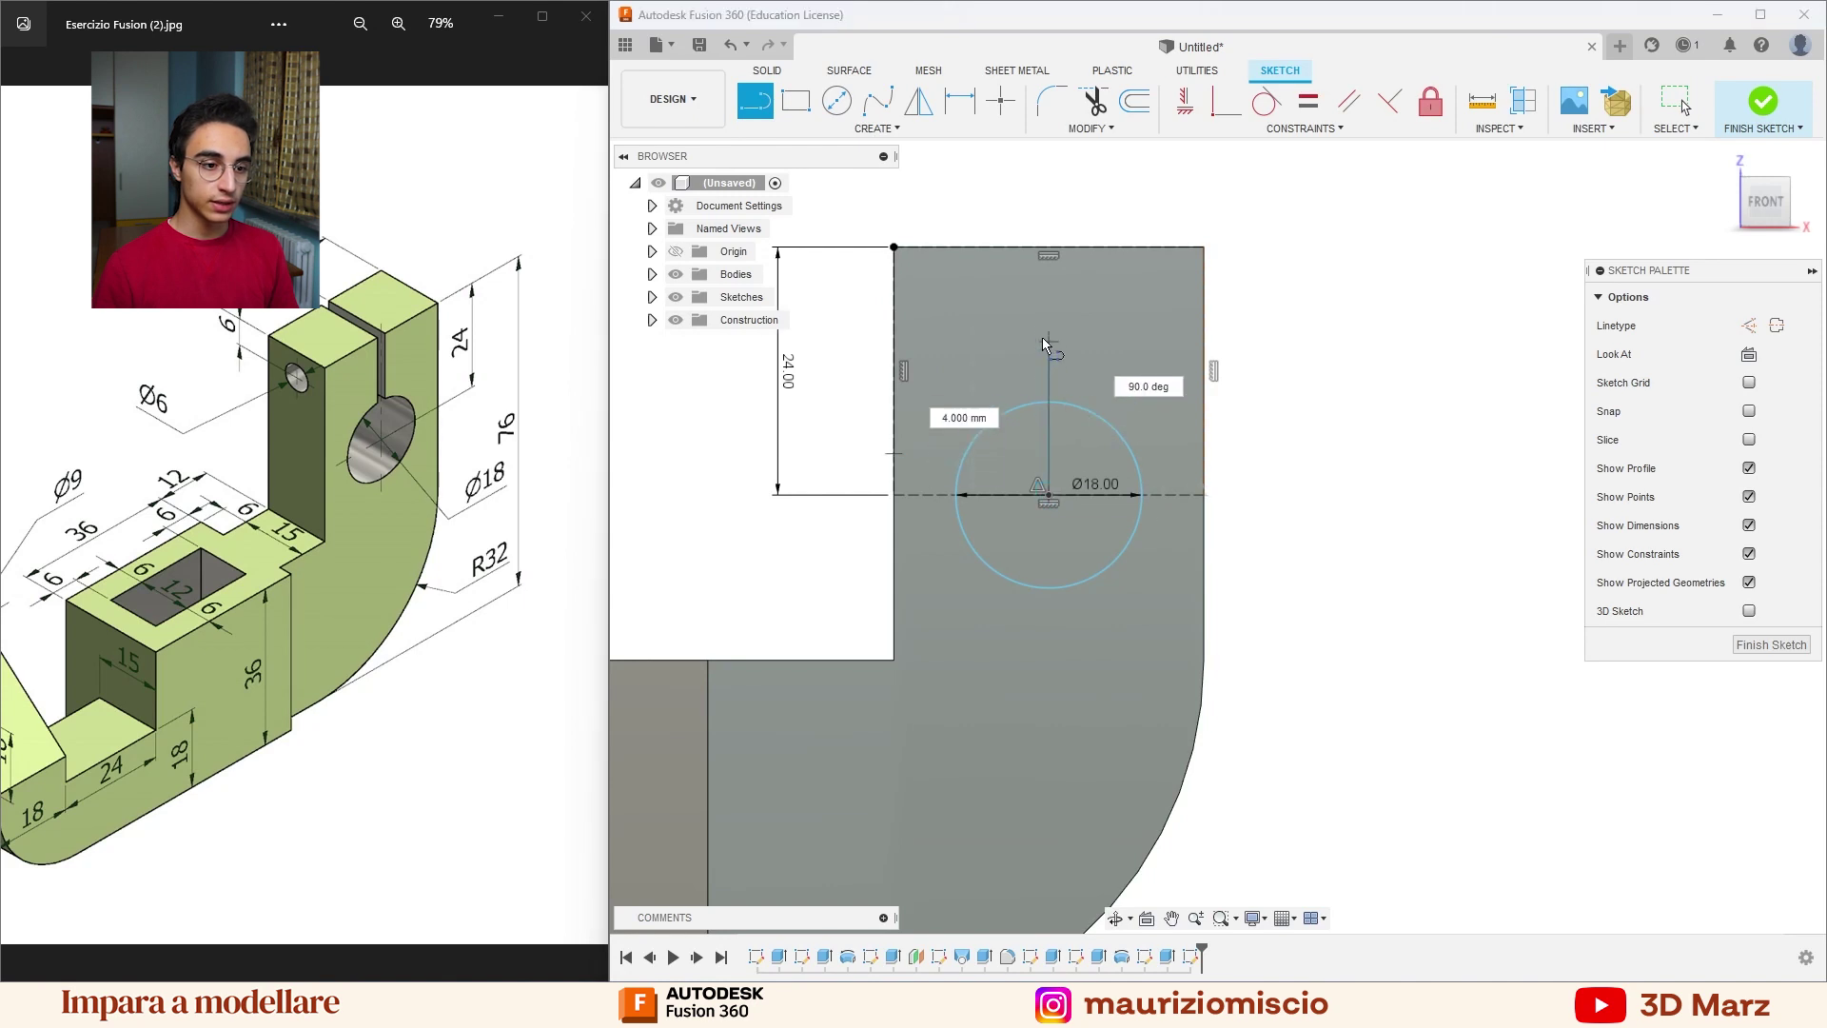
{"action": "double_click", "coordinate": [1048, 247]}
{"action": "key", "text": "Escape"}
{"action": "left_click", "coordinate": [1048, 278]}
{"action": "key", "text": "o"}
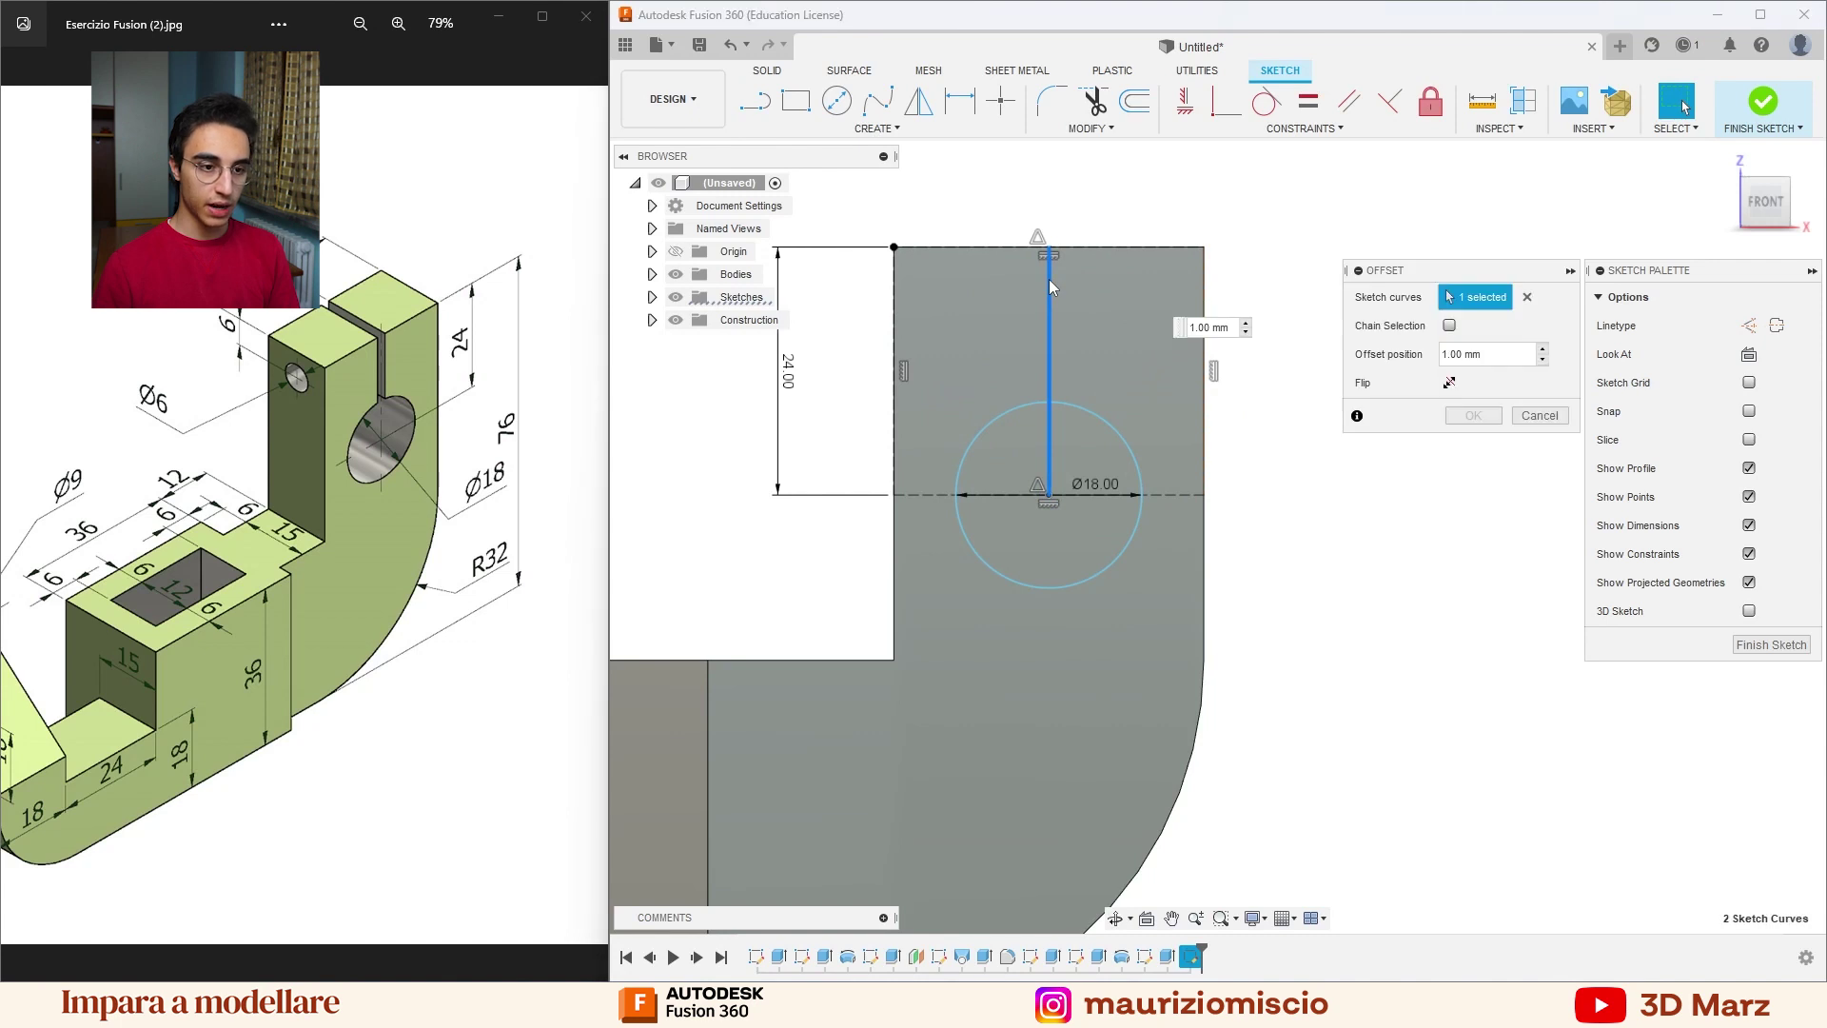
{"action": "left_click", "coordinate": [1461, 416]}
{"action": "left_click", "coordinate": [1047, 346]}
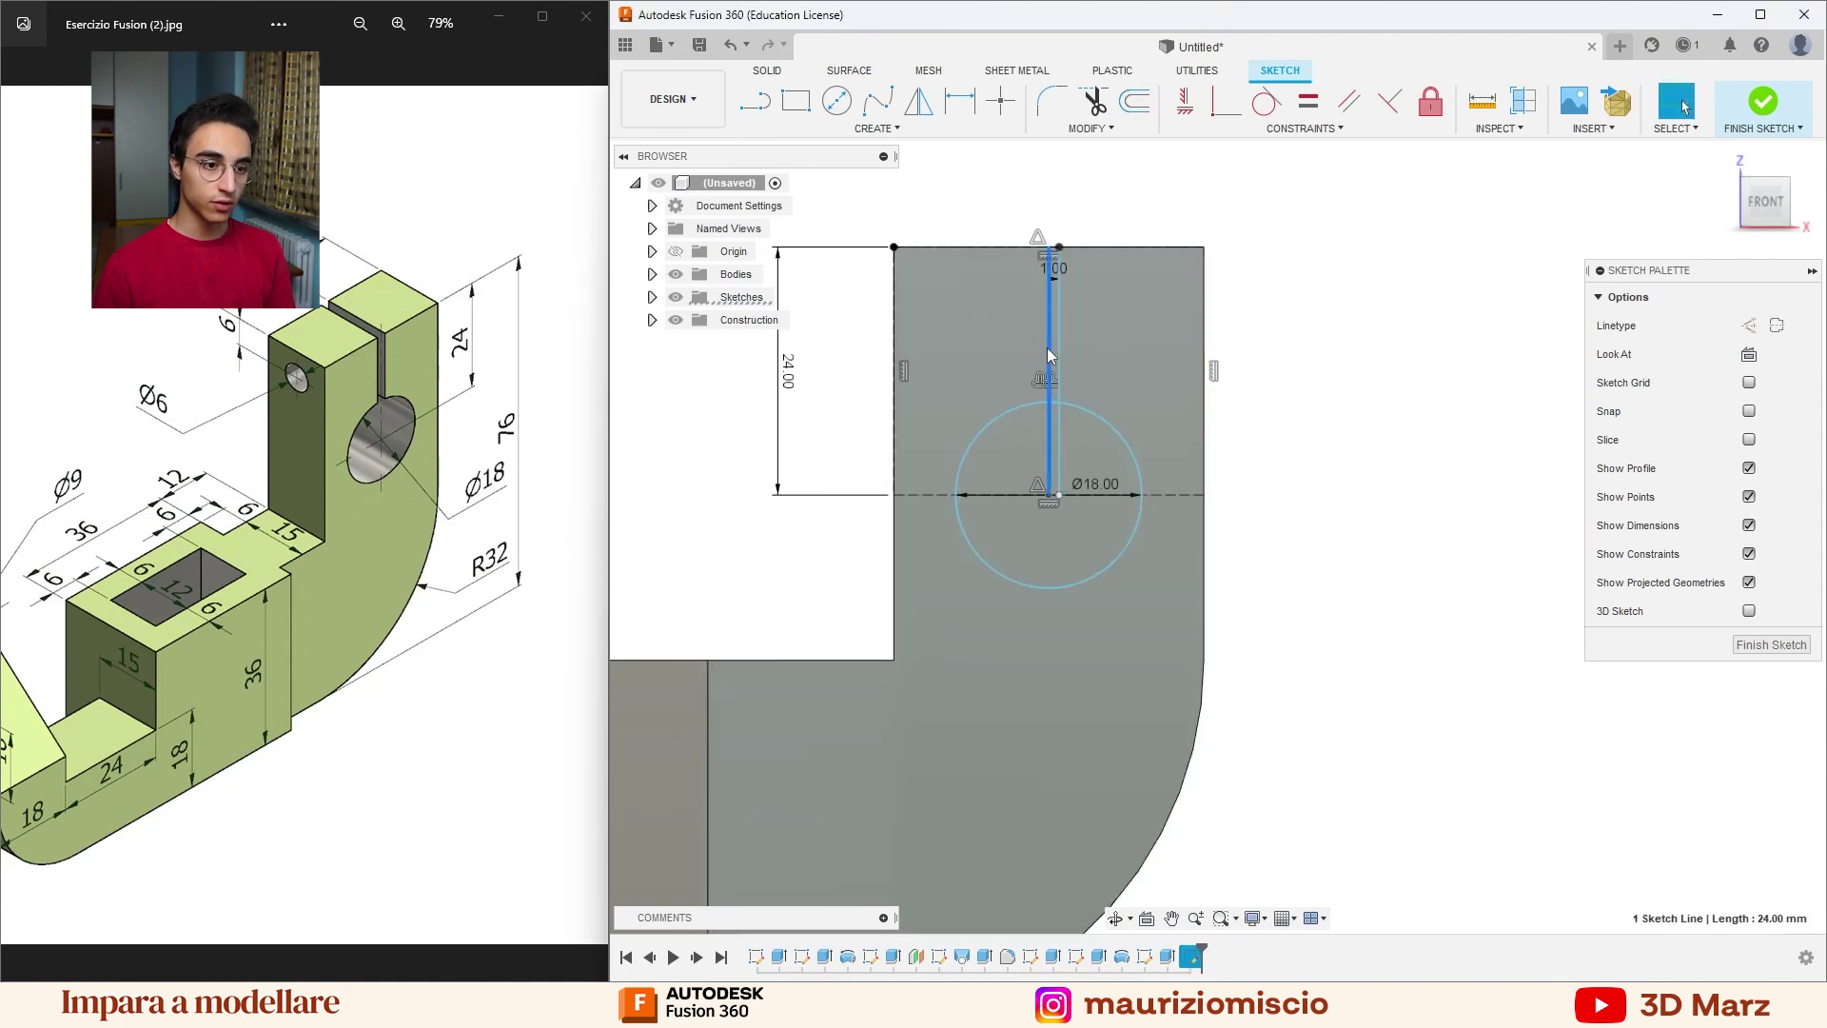
{"action": "key", "text": "o"}
{"action": "type", "text": "-1"}
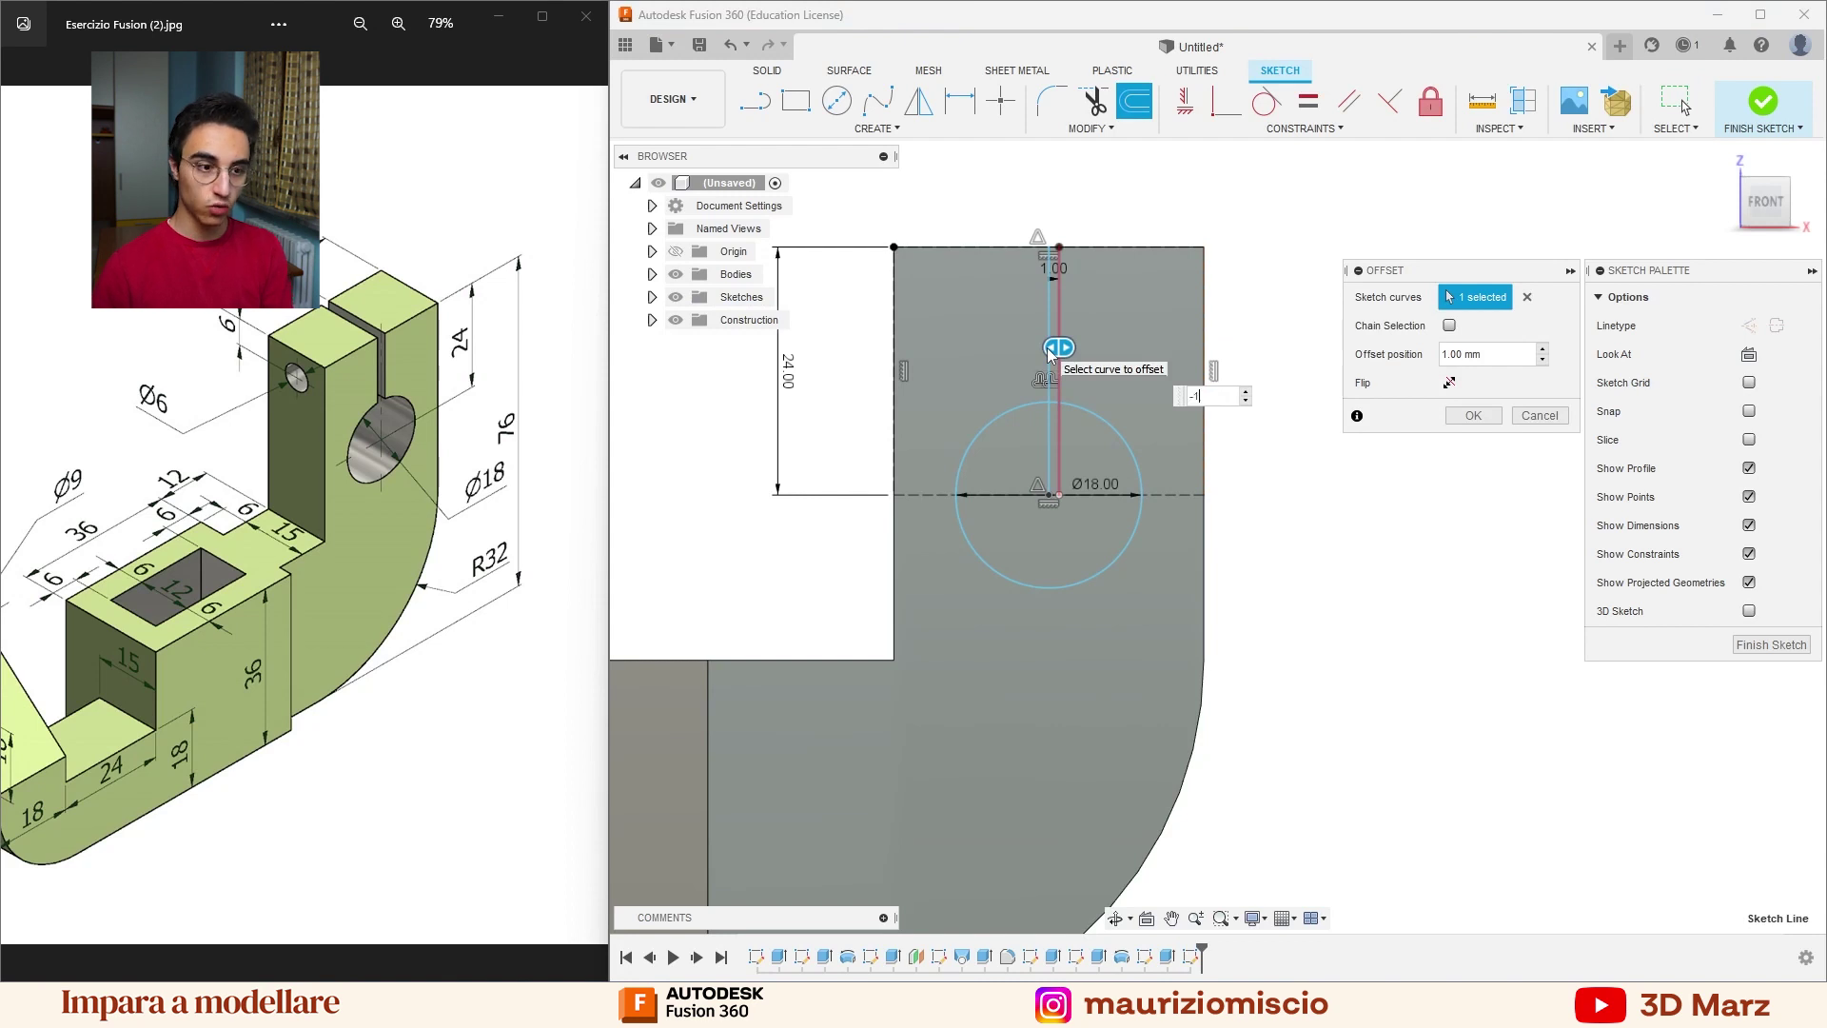
{"action": "key", "text": "Return"}
{"action": "left_click", "coordinate": [1047, 347]}
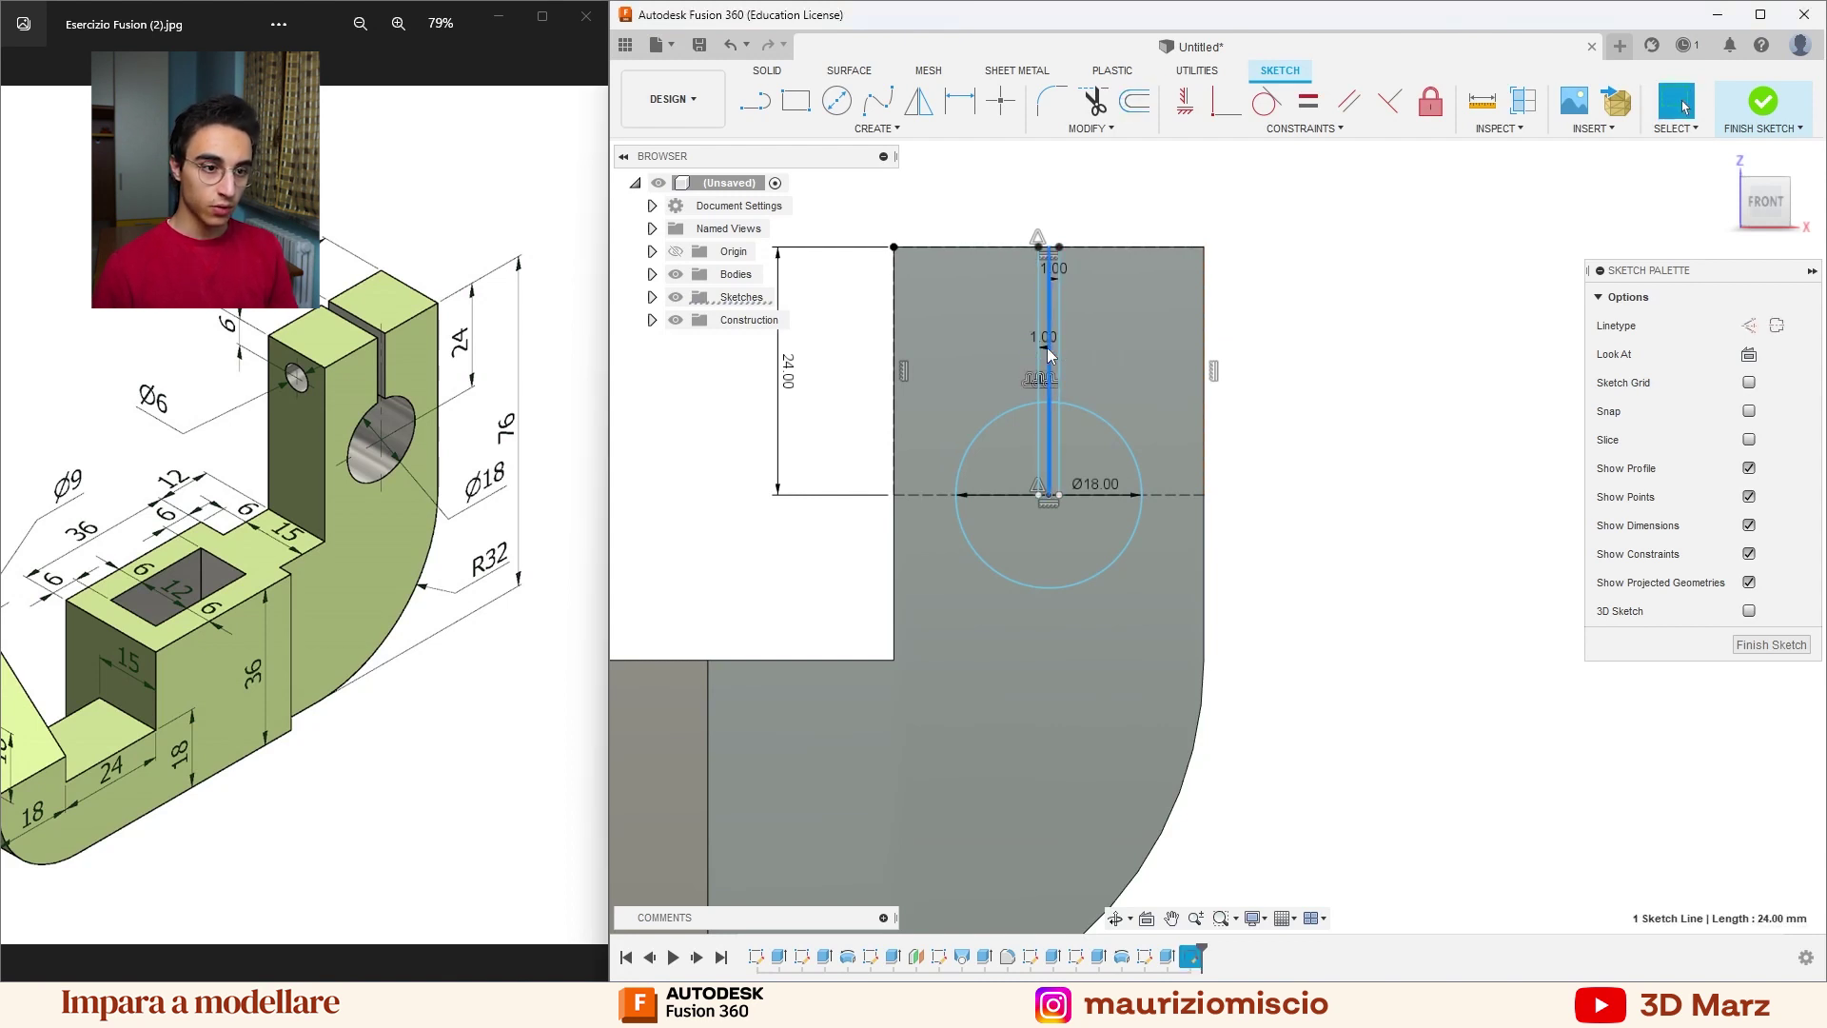
{"action": "left_click", "coordinate": [1751, 329]}
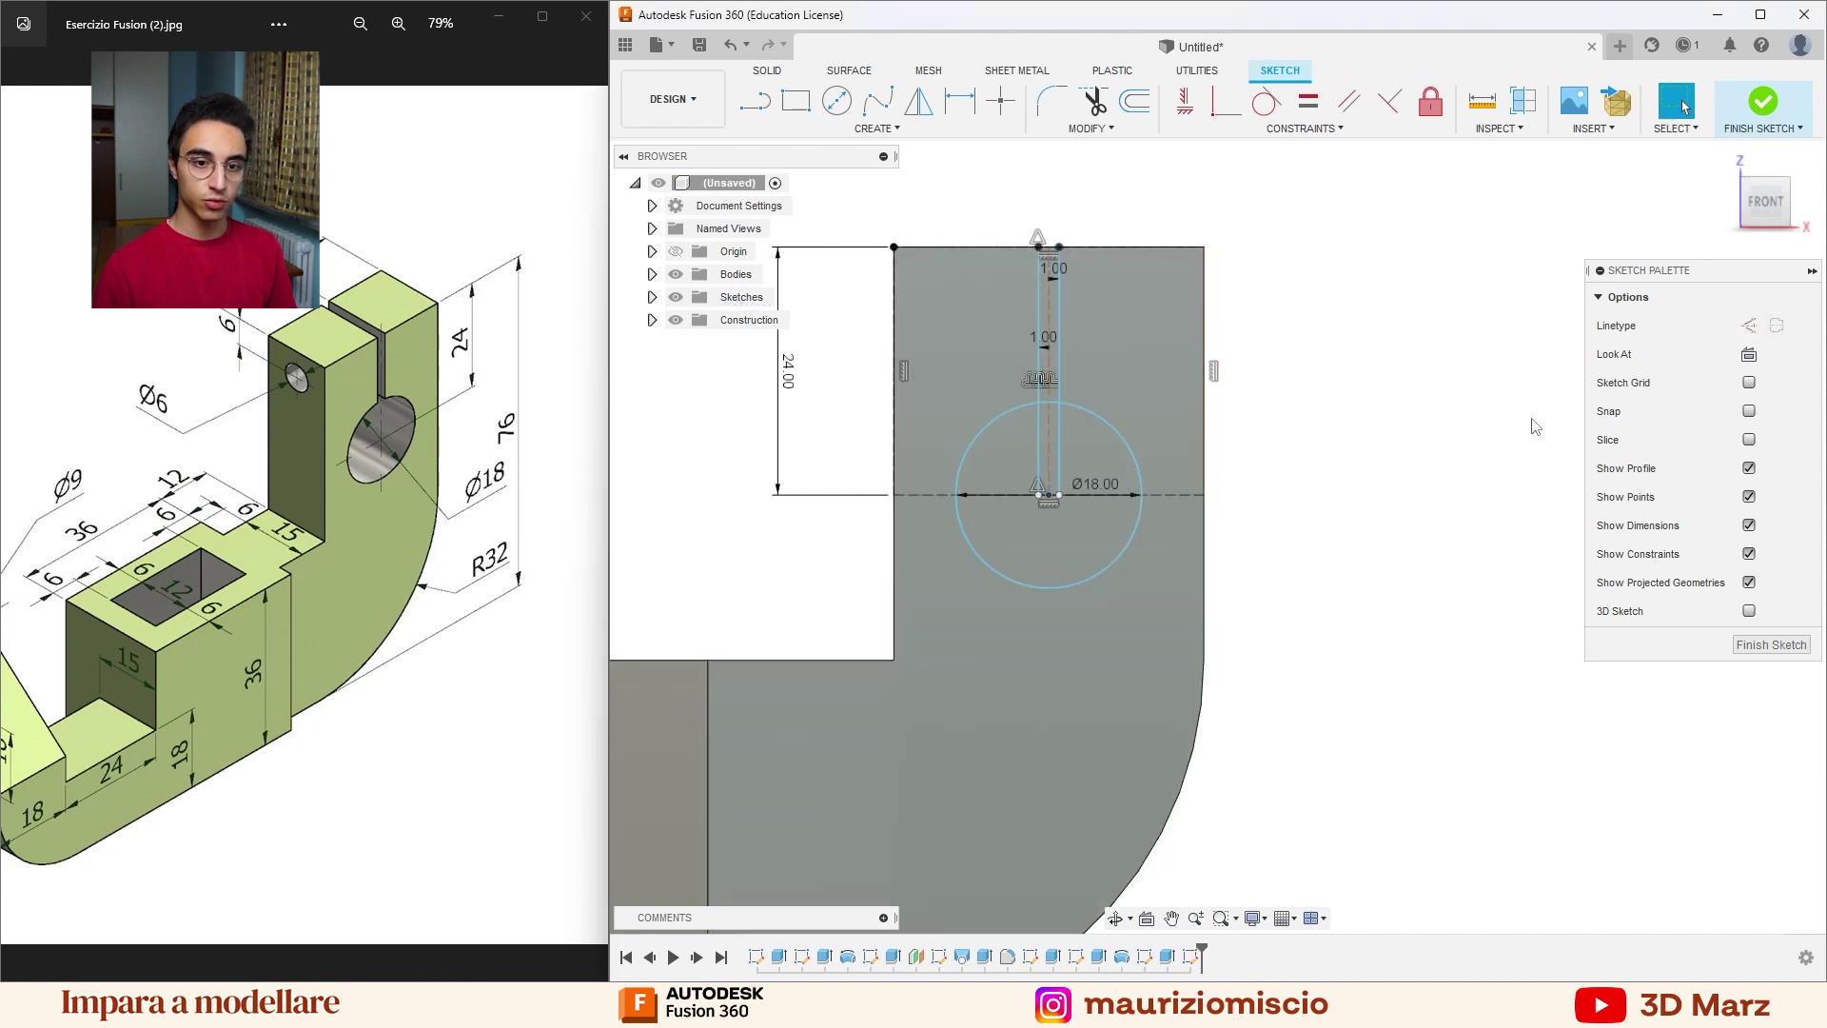
Finish the sketch and start extruding the circle and slot profiles.
{"action": "scroll", "coordinate": [1037, 448], "scroll_direction": "up", "scroll_amount": 3}
{"action": "left_click", "coordinate": [1076, 457]}
{"action": "scroll", "coordinate": [1064, 371], "scroll_direction": "up", "scroll_amount": 2}
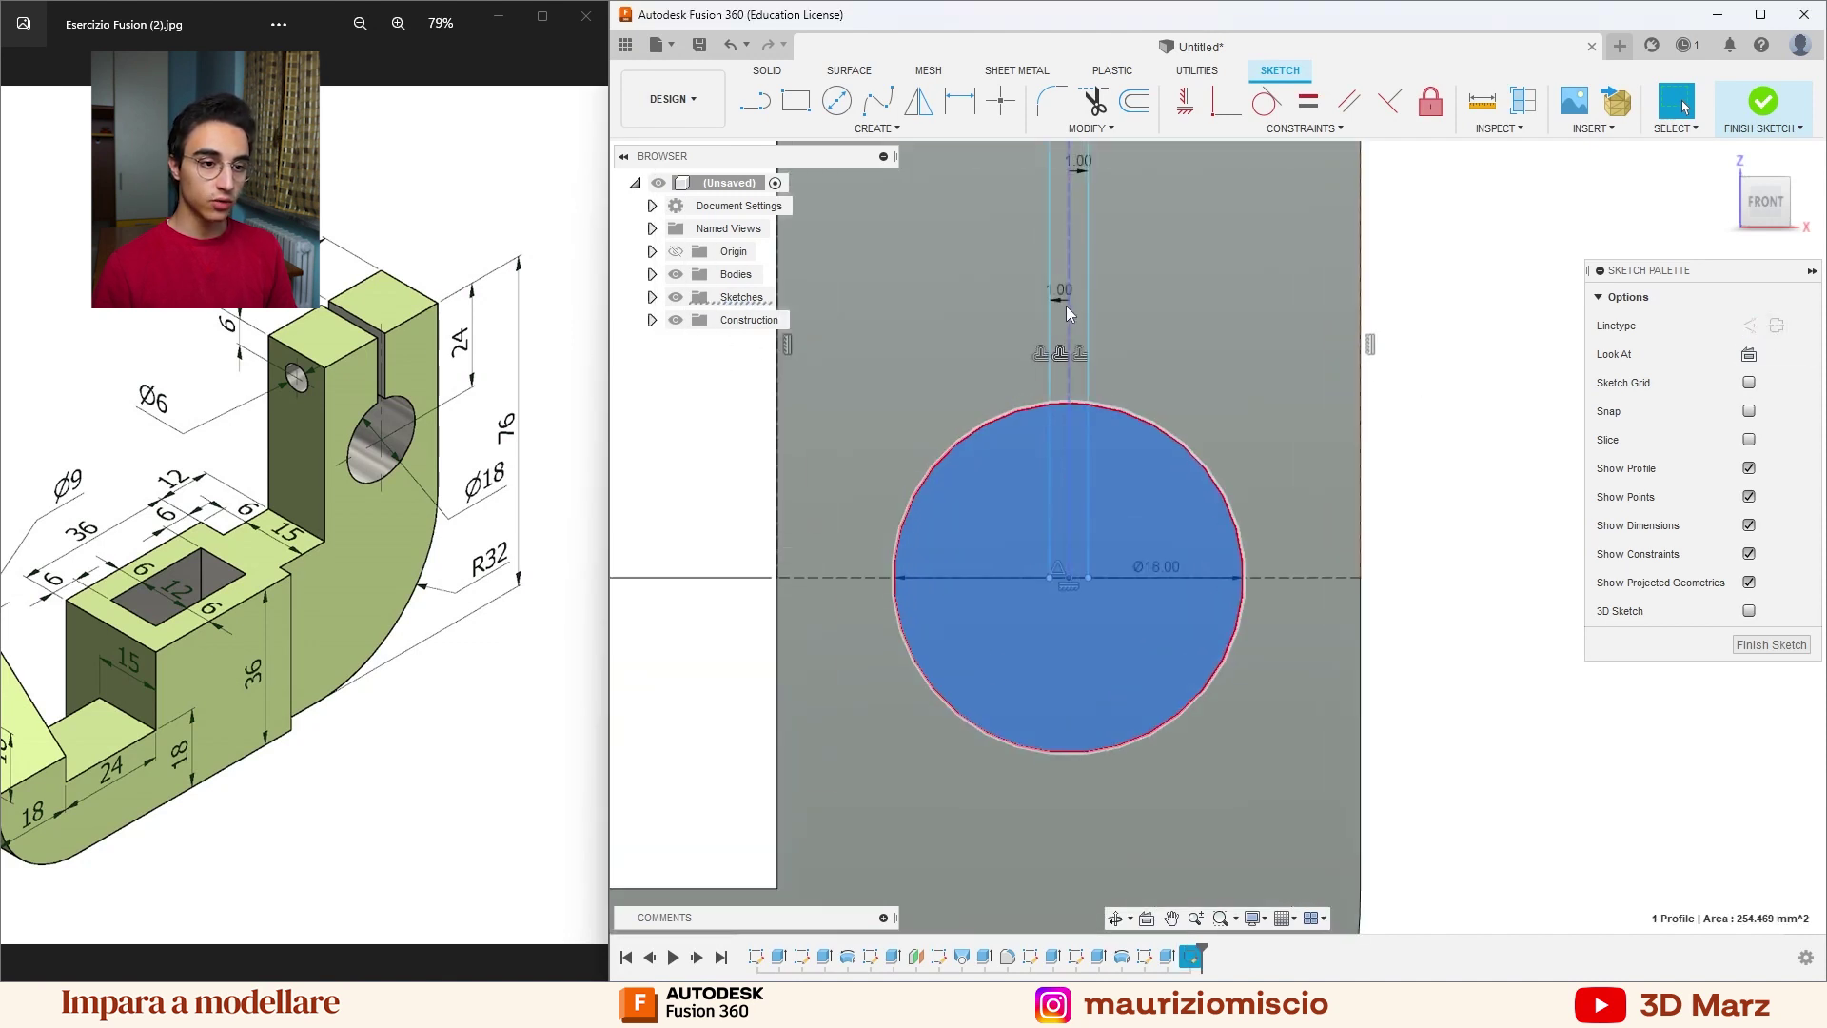
{"action": "scroll", "coordinate": [1271, 411], "scroll_direction": "down", "scroll_amount": 3}
{"action": "scroll", "coordinate": [1271, 411], "scroll_direction": "down", "scroll_amount": 2}
{"action": "left_click", "coordinate": [1367, 406]}
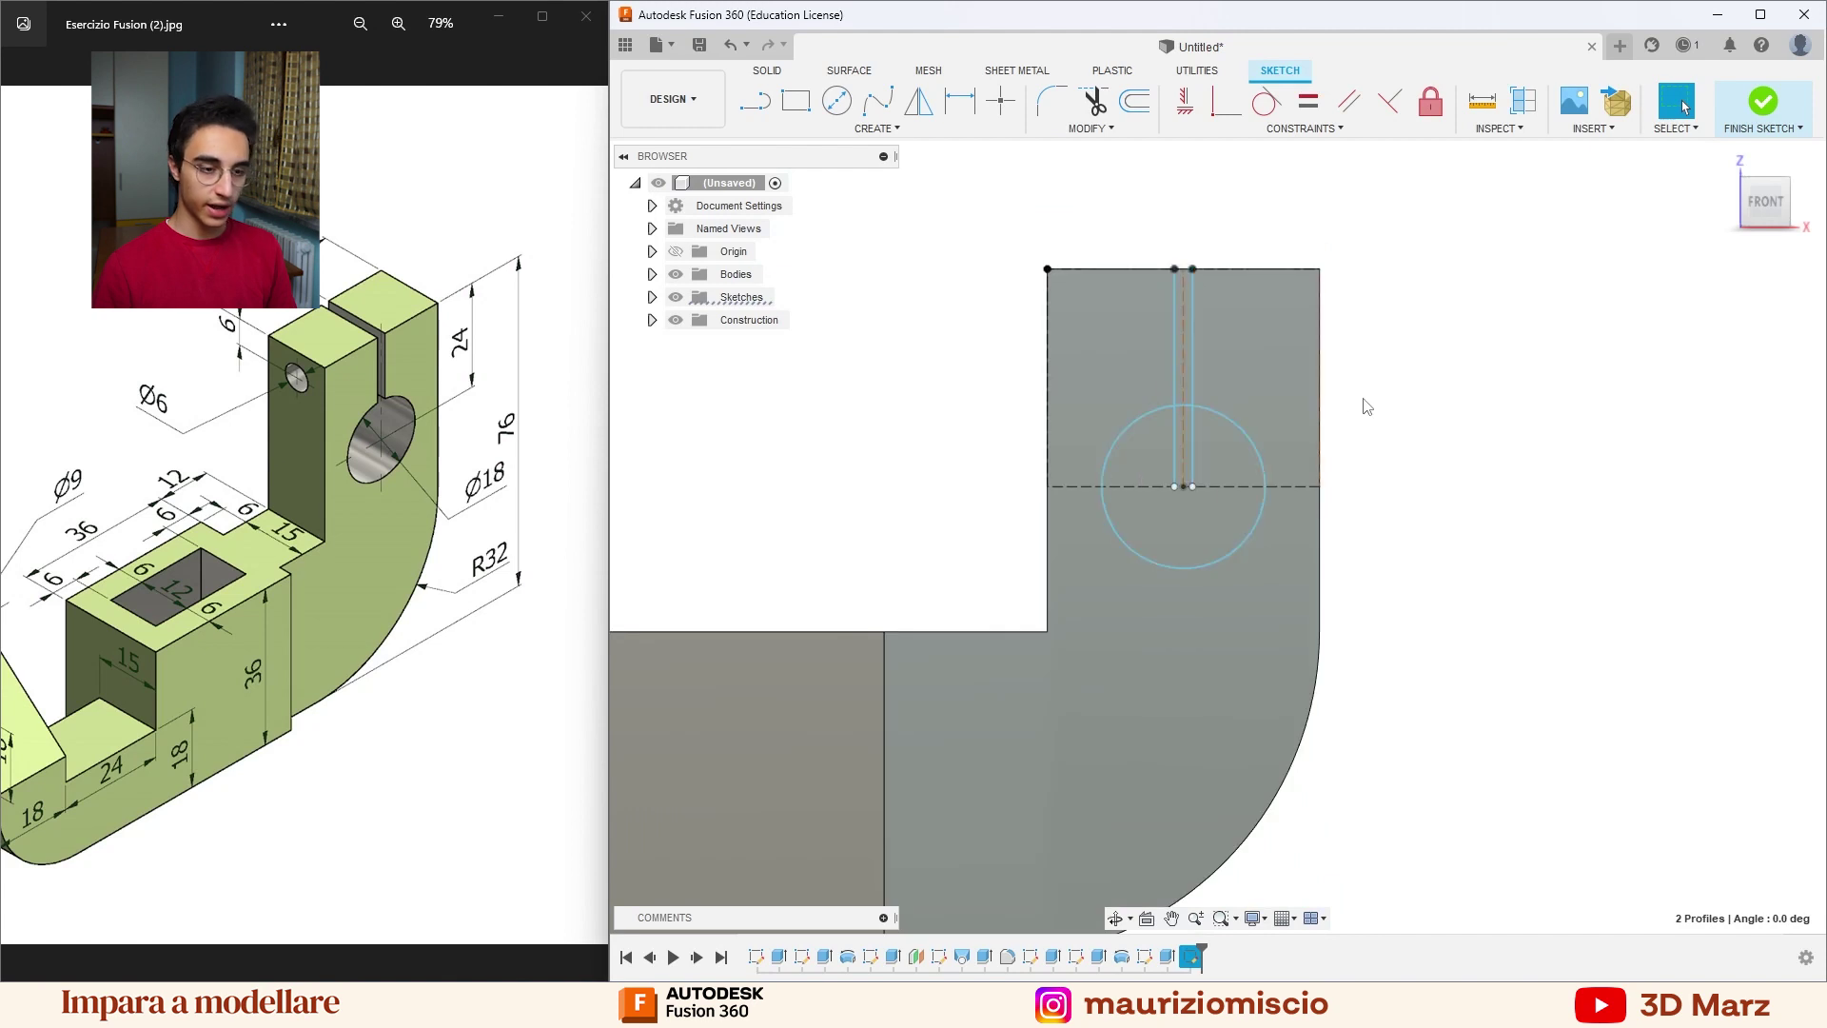
{"action": "key", "text": "e"}
{"action": "scroll", "coordinate": [1014, 441], "scroll_direction": "down", "scroll_amount": 2}
Cut the Ø18 bore and slot profiles 15 mm (-15) through the upright, then inspect it.
{"action": "left_click", "coordinate": [1119, 486]}
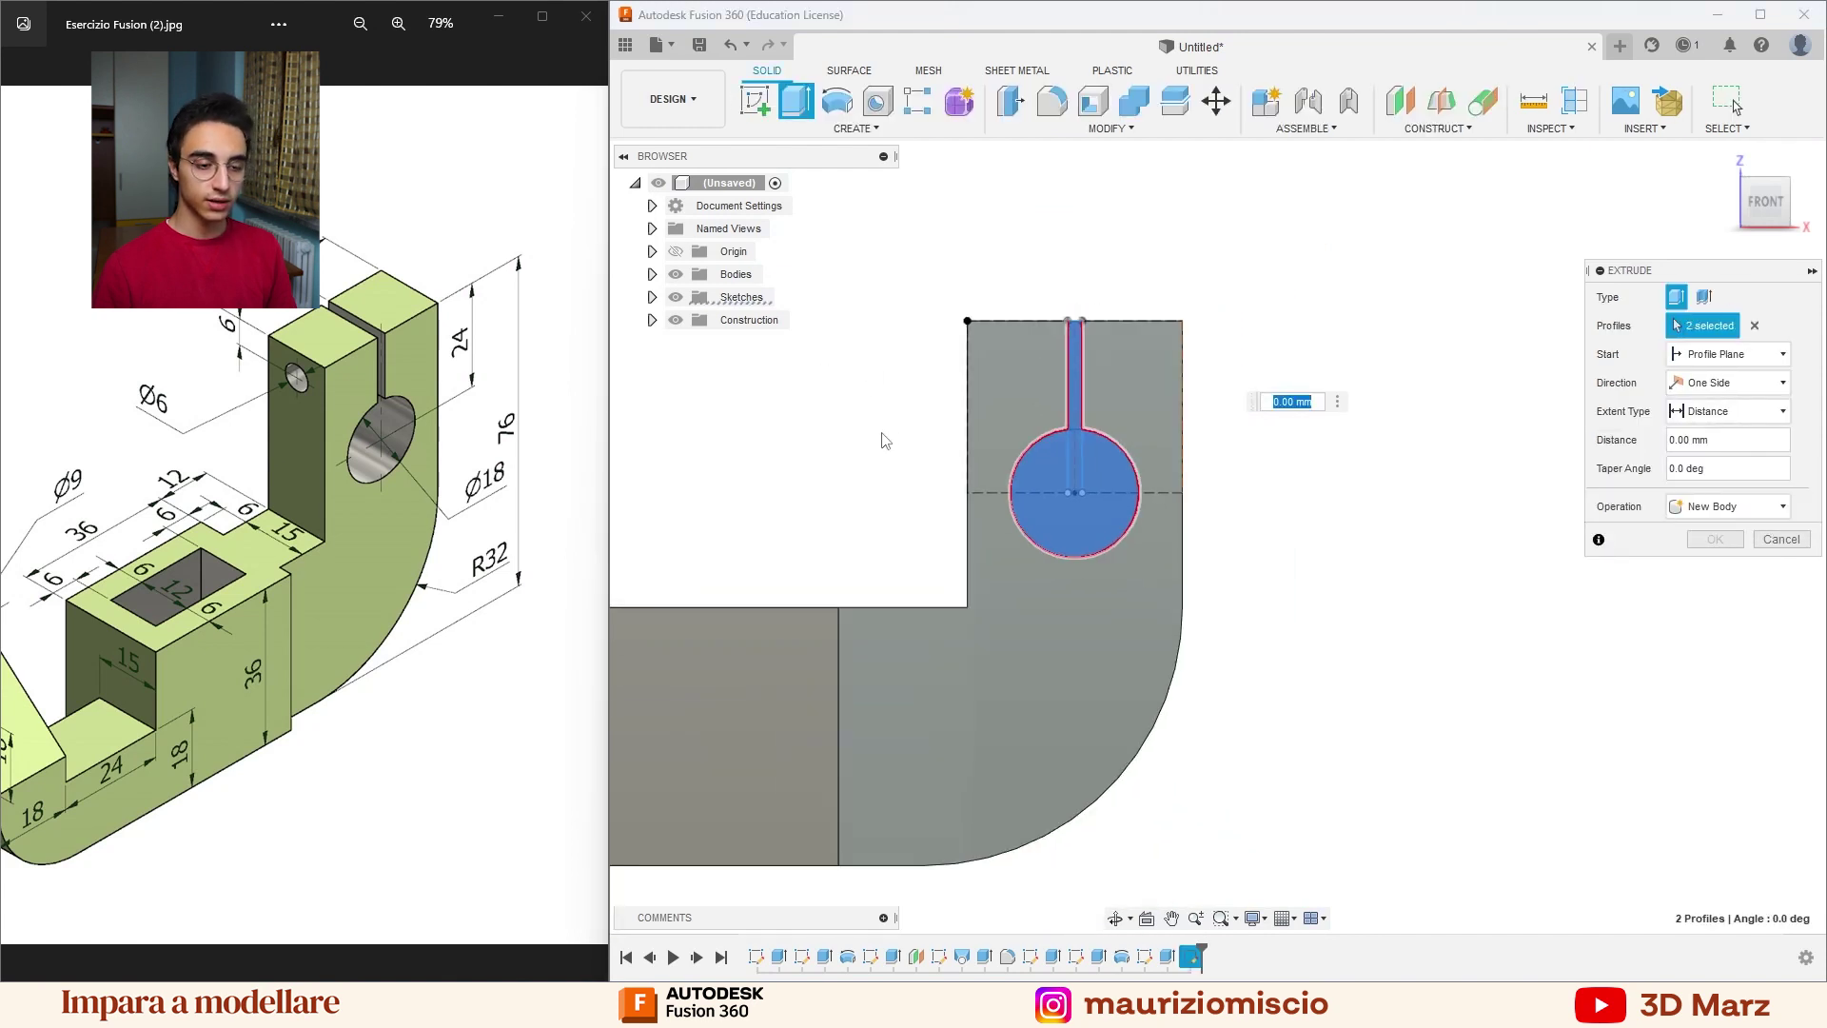
{"action": "mouse_move", "coordinate": [914, 466]}
{"action": "middle_mouse_down", "text": "shift"}
{"action": "mouse_move", "coordinate": [905, 428]}
{"action": "mouse_move", "coordinate": [1363, 599]}
{"action": "middle_mouse_up", "text": "shift"}
{"action": "type", "text": "-15"}
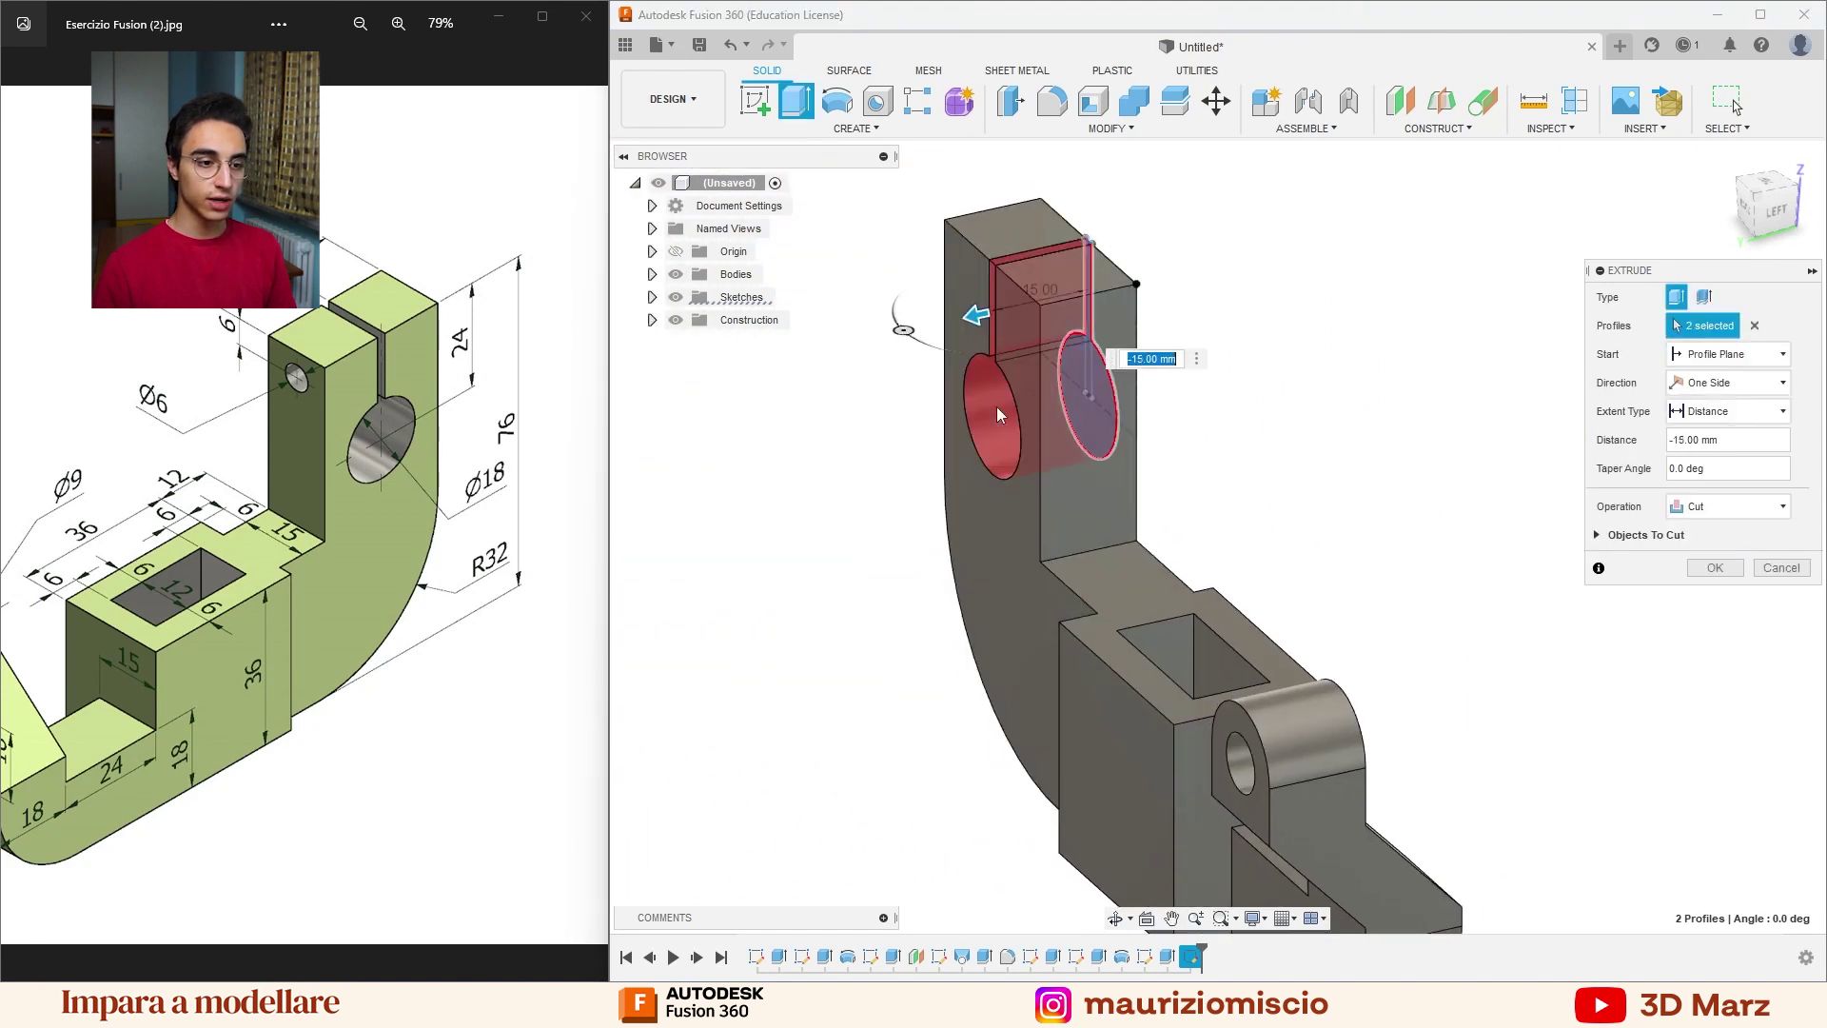
{"action": "key", "text": "Return"}
{"action": "mouse_move", "coordinate": [996, 407]}
{"action": "middle_mouse_down", "text": "shift"}
{"action": "mouse_move", "coordinate": [1145, 374]}
{"action": "mouse_move", "coordinate": [816, 232]}
{"action": "middle_mouse_up", "text": "shift"}
{"action": "scroll", "coordinate": [965, 372], "scroll_direction": "up", "scroll_amount": 1}
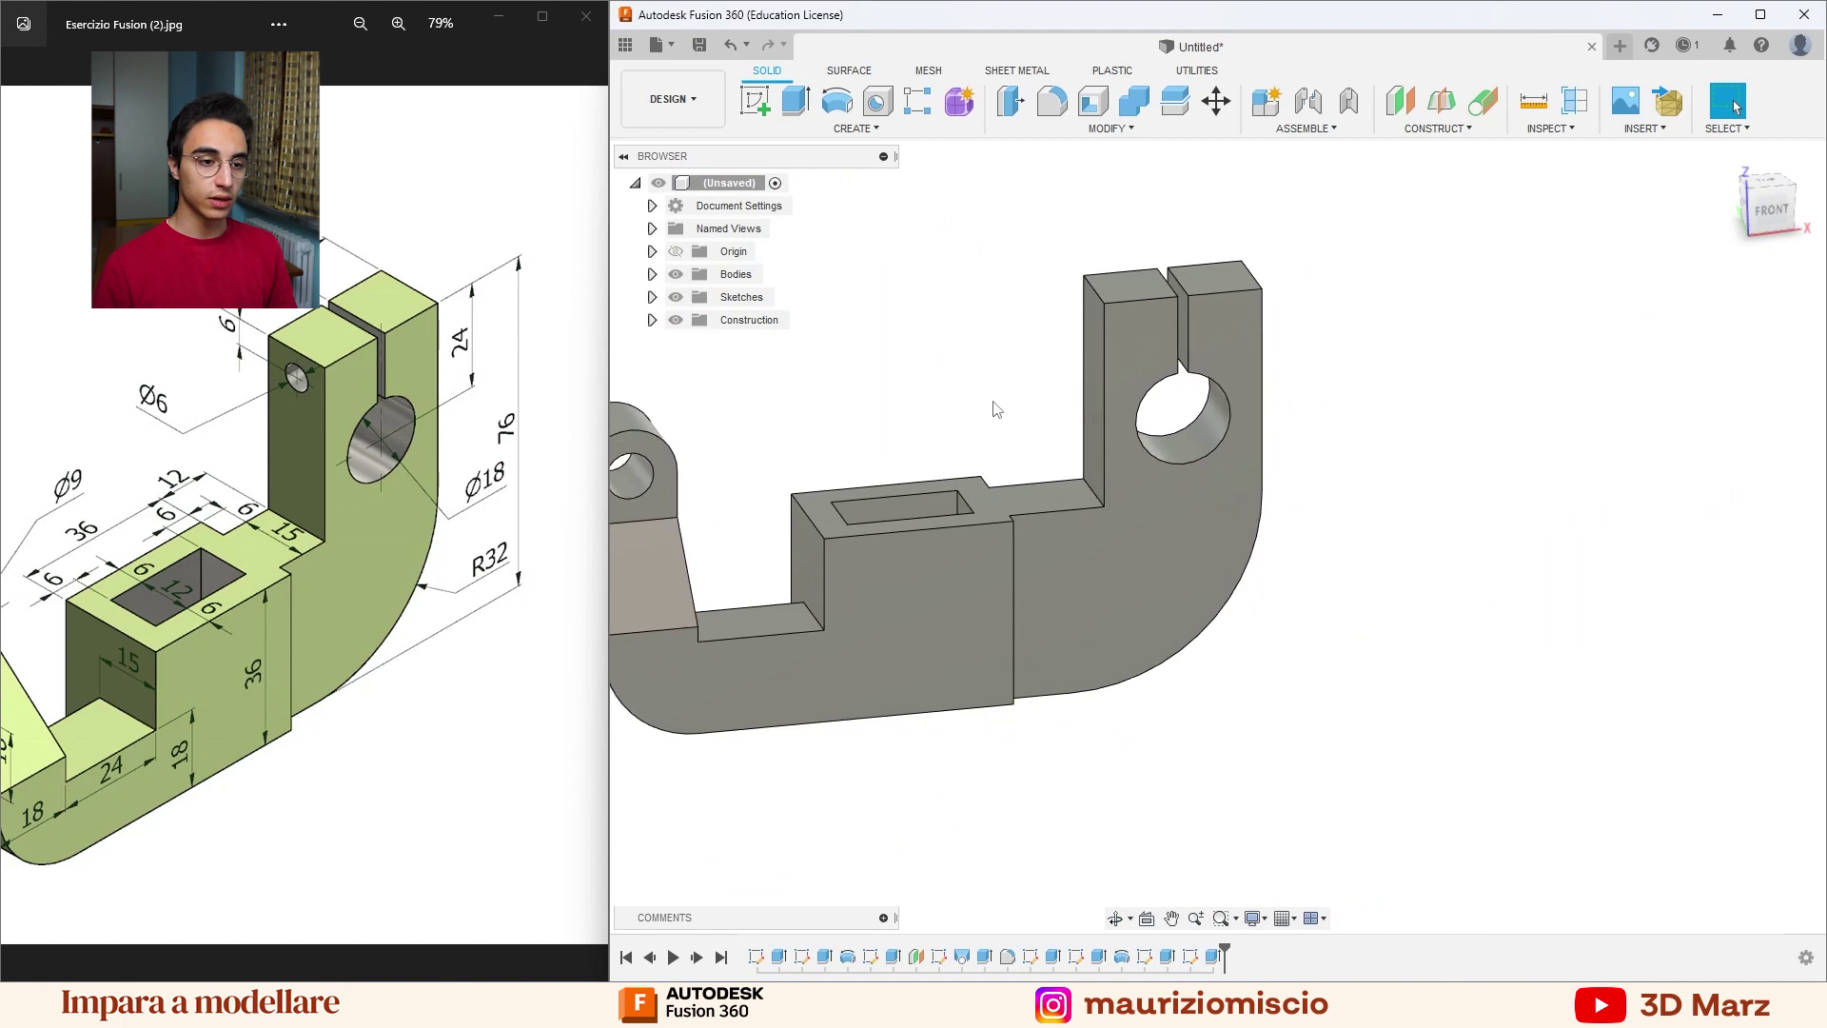
{"action": "scroll", "coordinate": [991, 428], "scroll_direction": "up", "scroll_amount": 1}
{"action": "middle_click_drag", "start_coordinate": [991, 428], "coordinate": [997, 424]}
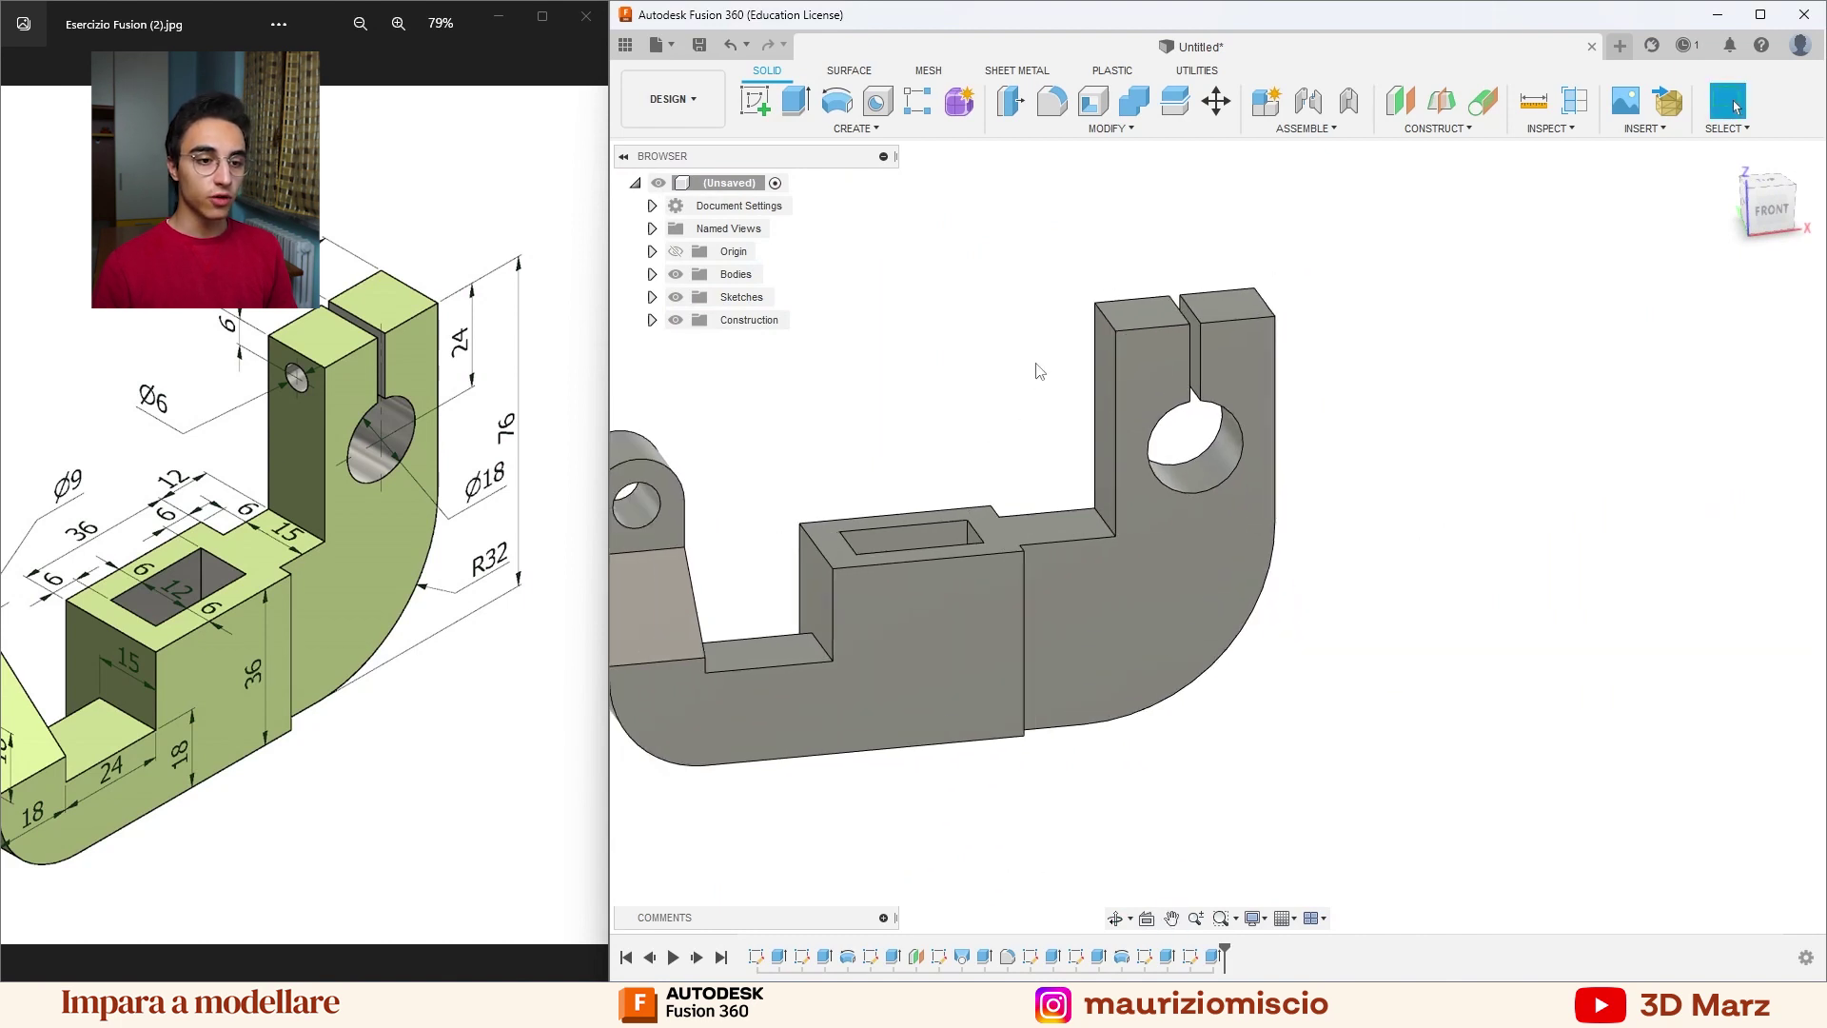
{"action": "mouse_move", "coordinate": [1025, 360]}
{"action": "middle_mouse_down", "text": "shift"}
{"action": "mouse_move", "coordinate": [850, 374]}
{"action": "mouse_move", "coordinate": [1201, 339]}
{"action": "middle_mouse_up", "text": "shift"}
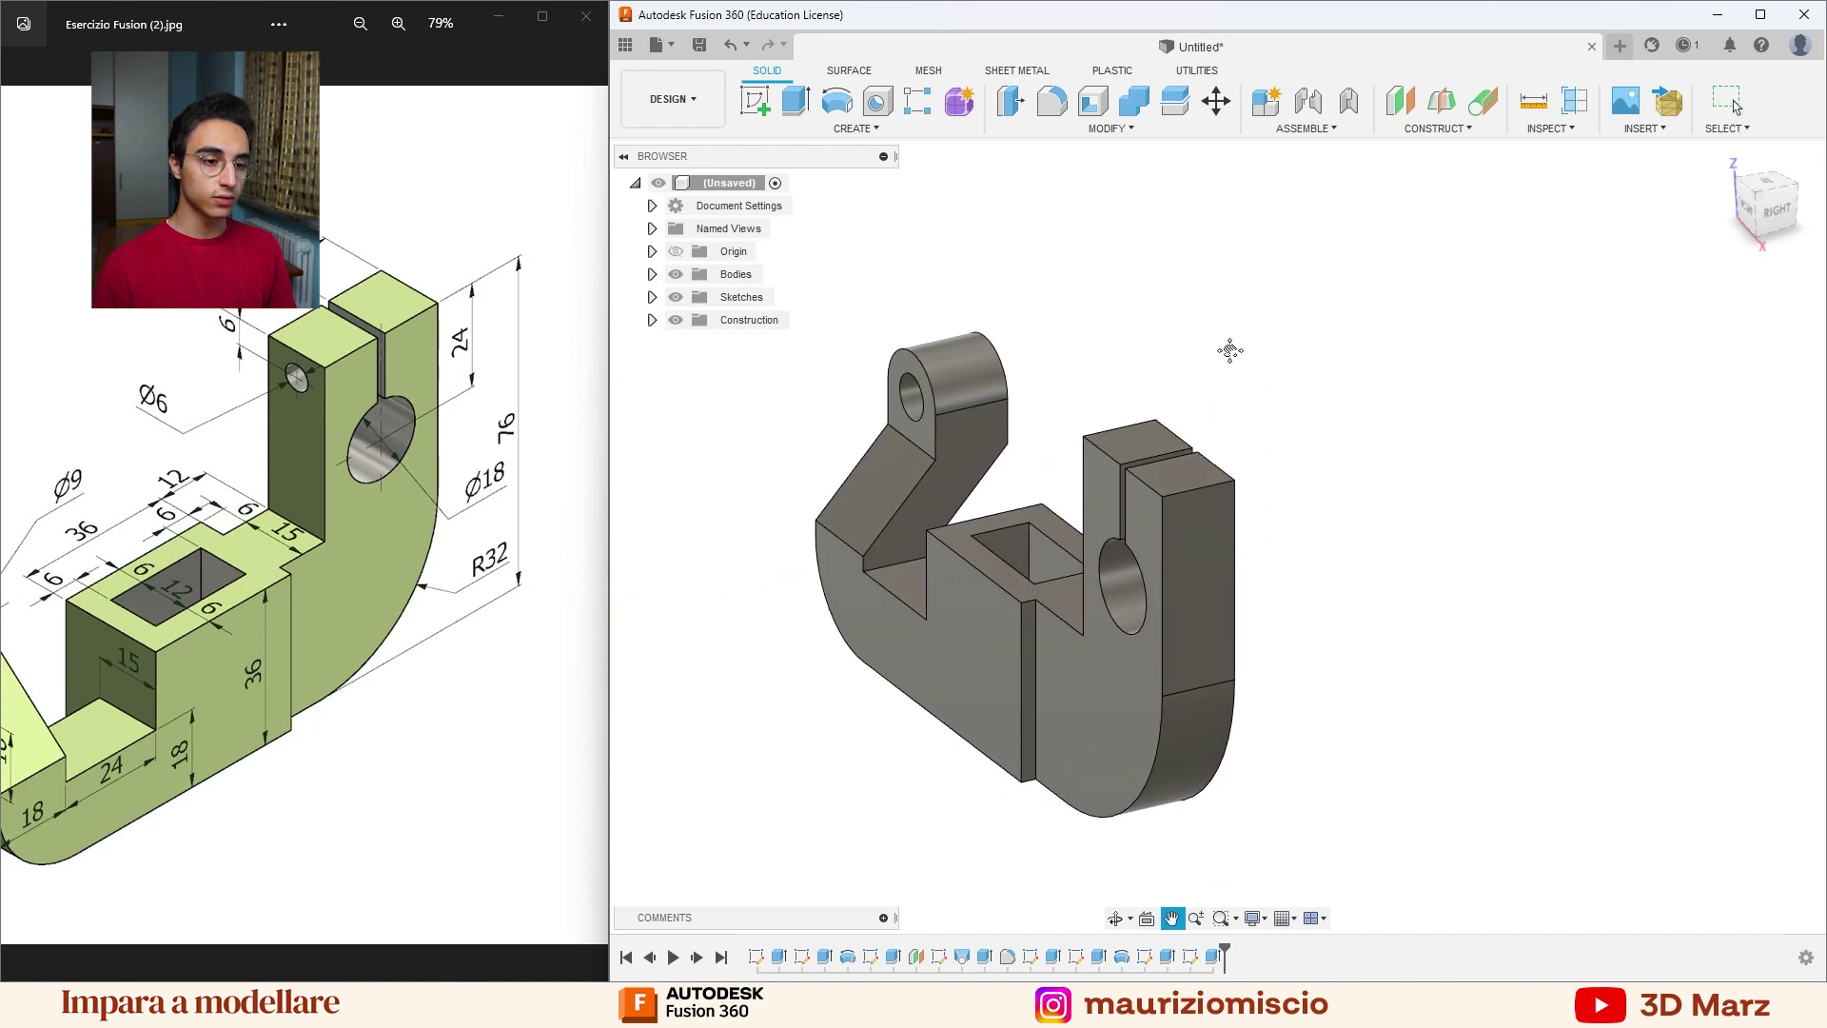
Sketch a 6 mm tall rectangle on the upright's side face.
{"action": "right_click", "coordinate": [1210, 522]}
{"action": "left_click", "coordinate": [1191, 614]}
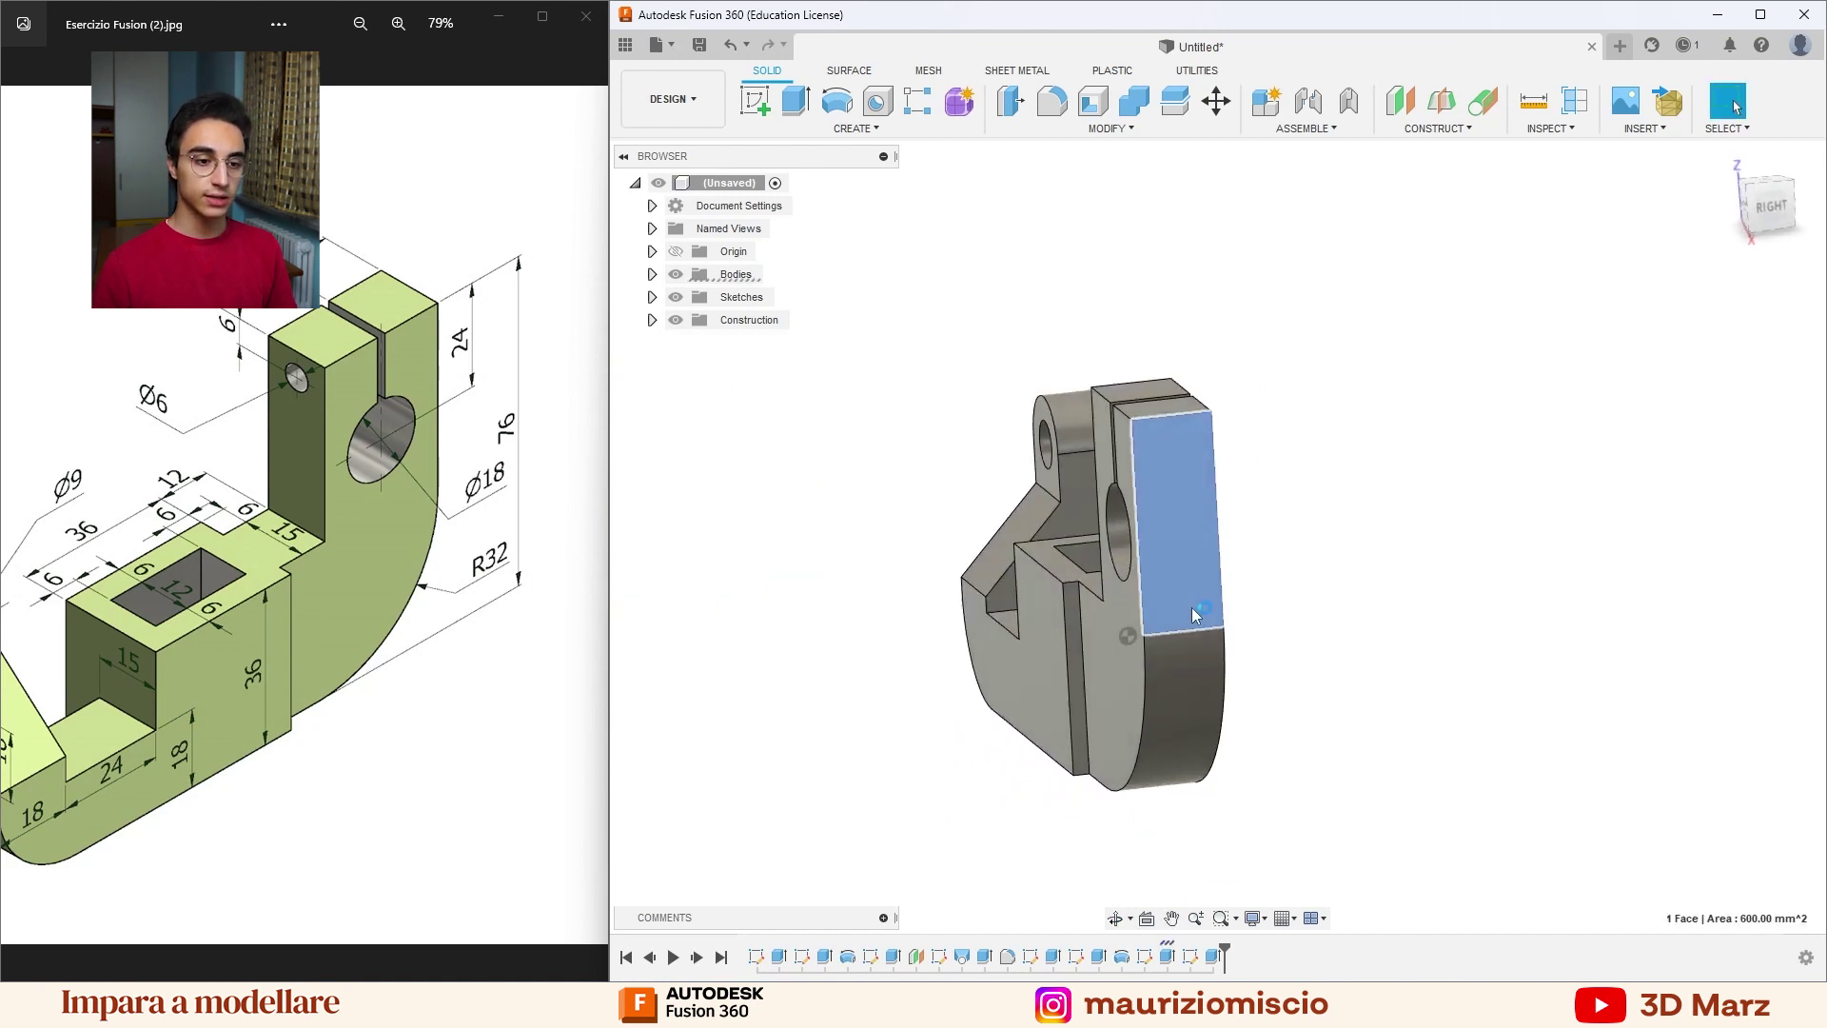
{"action": "left_click", "coordinate": [786, 102]}
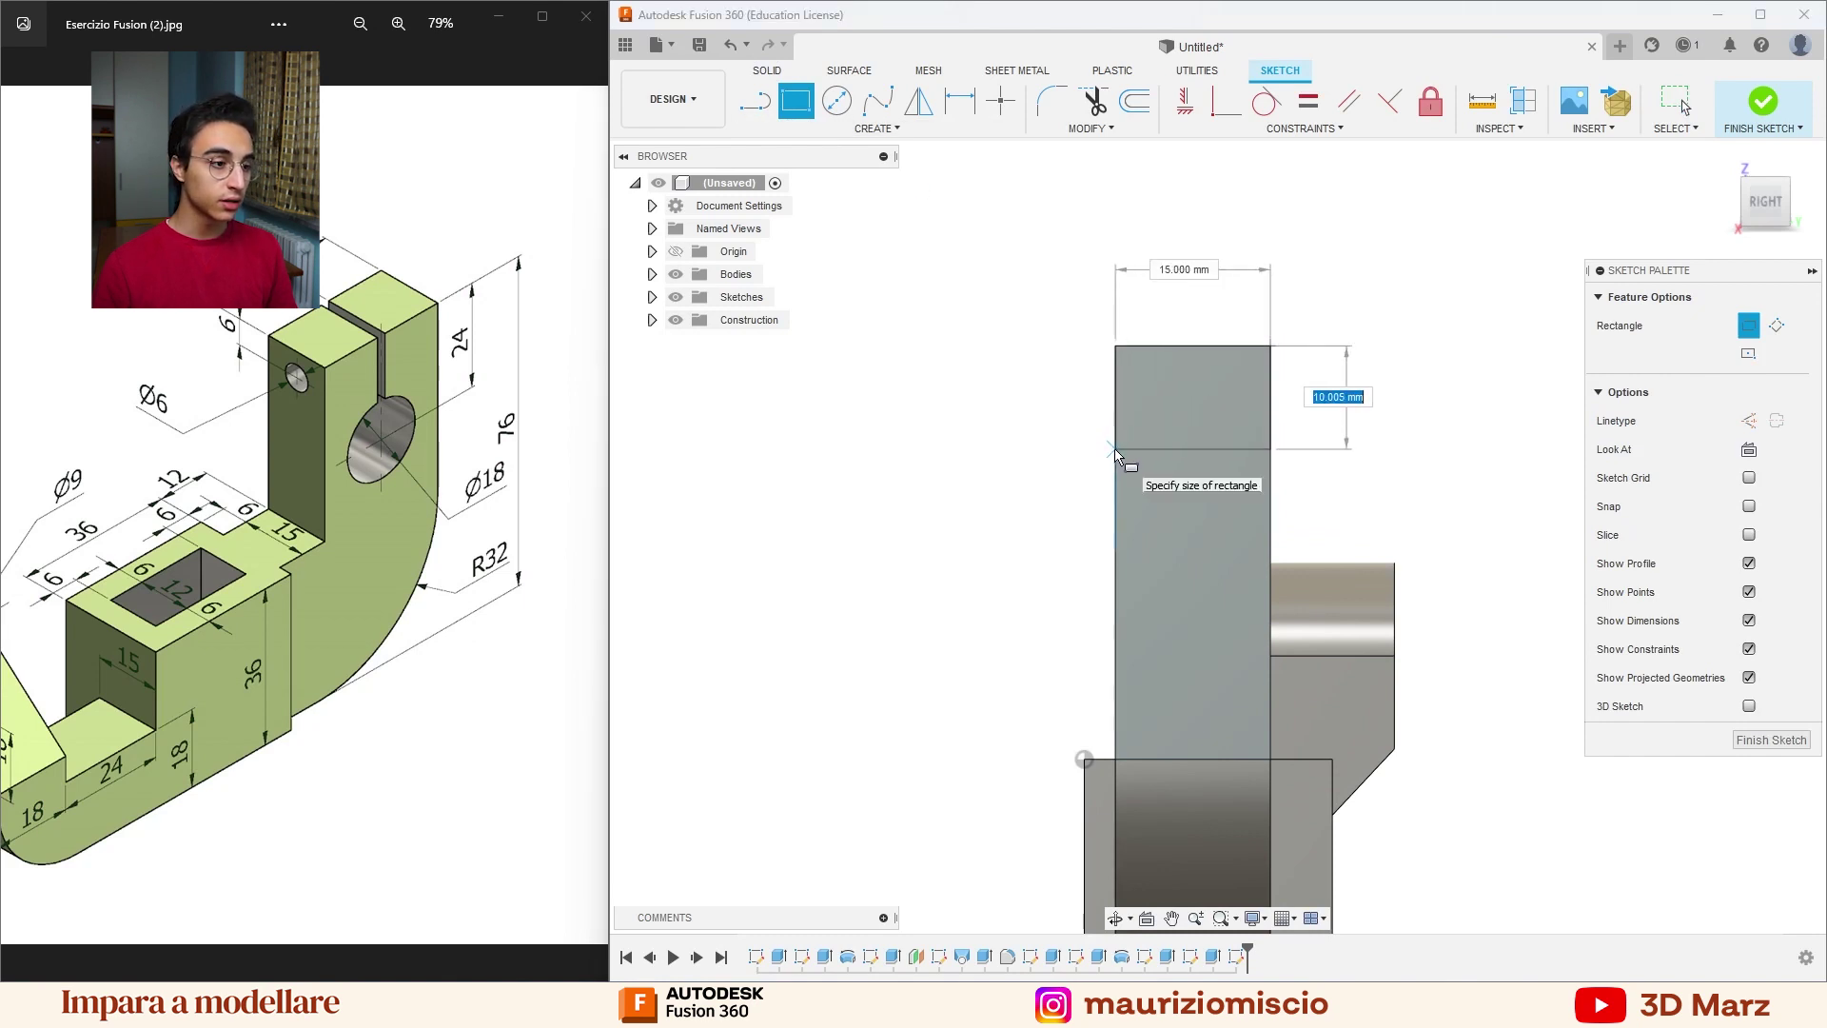
{"action": "key", "text": "Return"}
Draw a Ø6 circle on the rectangle's bottom-edge midpoint, make that line construction, select the circle.
{"action": "left_click", "coordinate": [836, 100]}
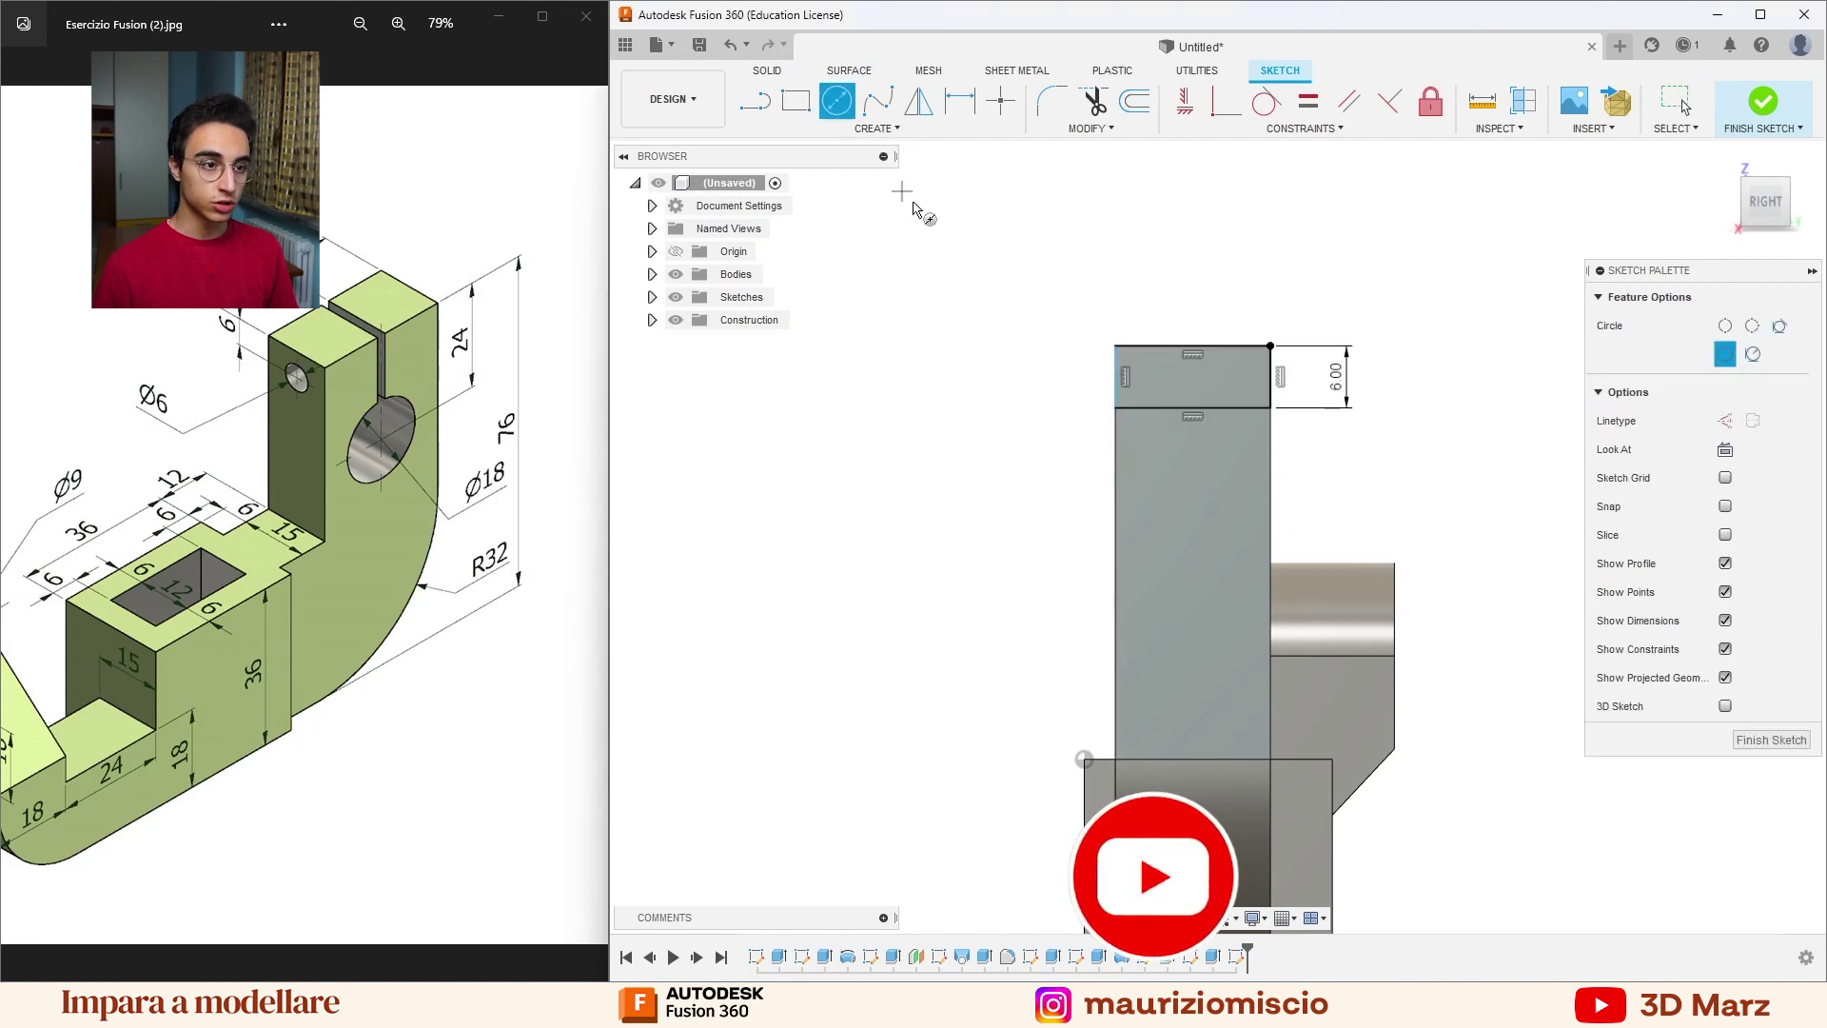
{"action": "left_click", "coordinate": [1193, 409]}
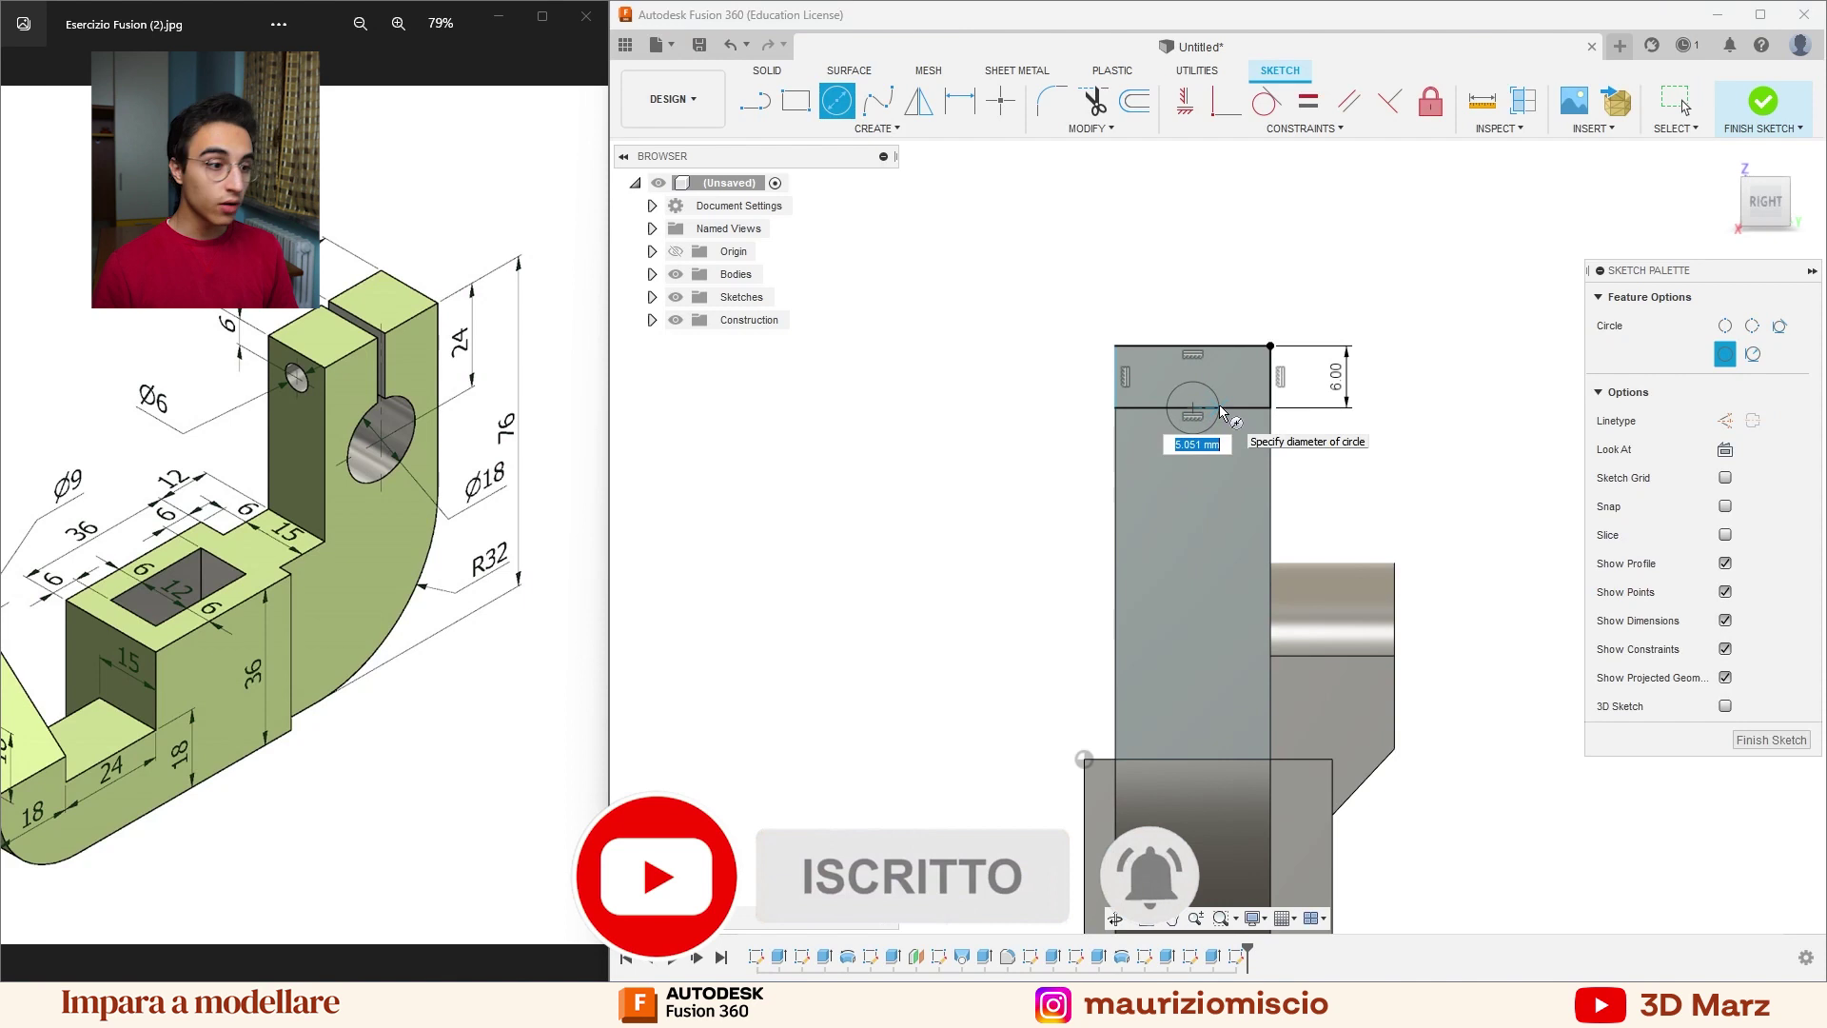
{"action": "type", "text": "6"}
{"action": "key", "text": "Return"}
{"action": "key", "text": "Escape"}
{"action": "scroll", "coordinate": [1218, 406], "scroll_direction": "up", "scroll_amount": 2}
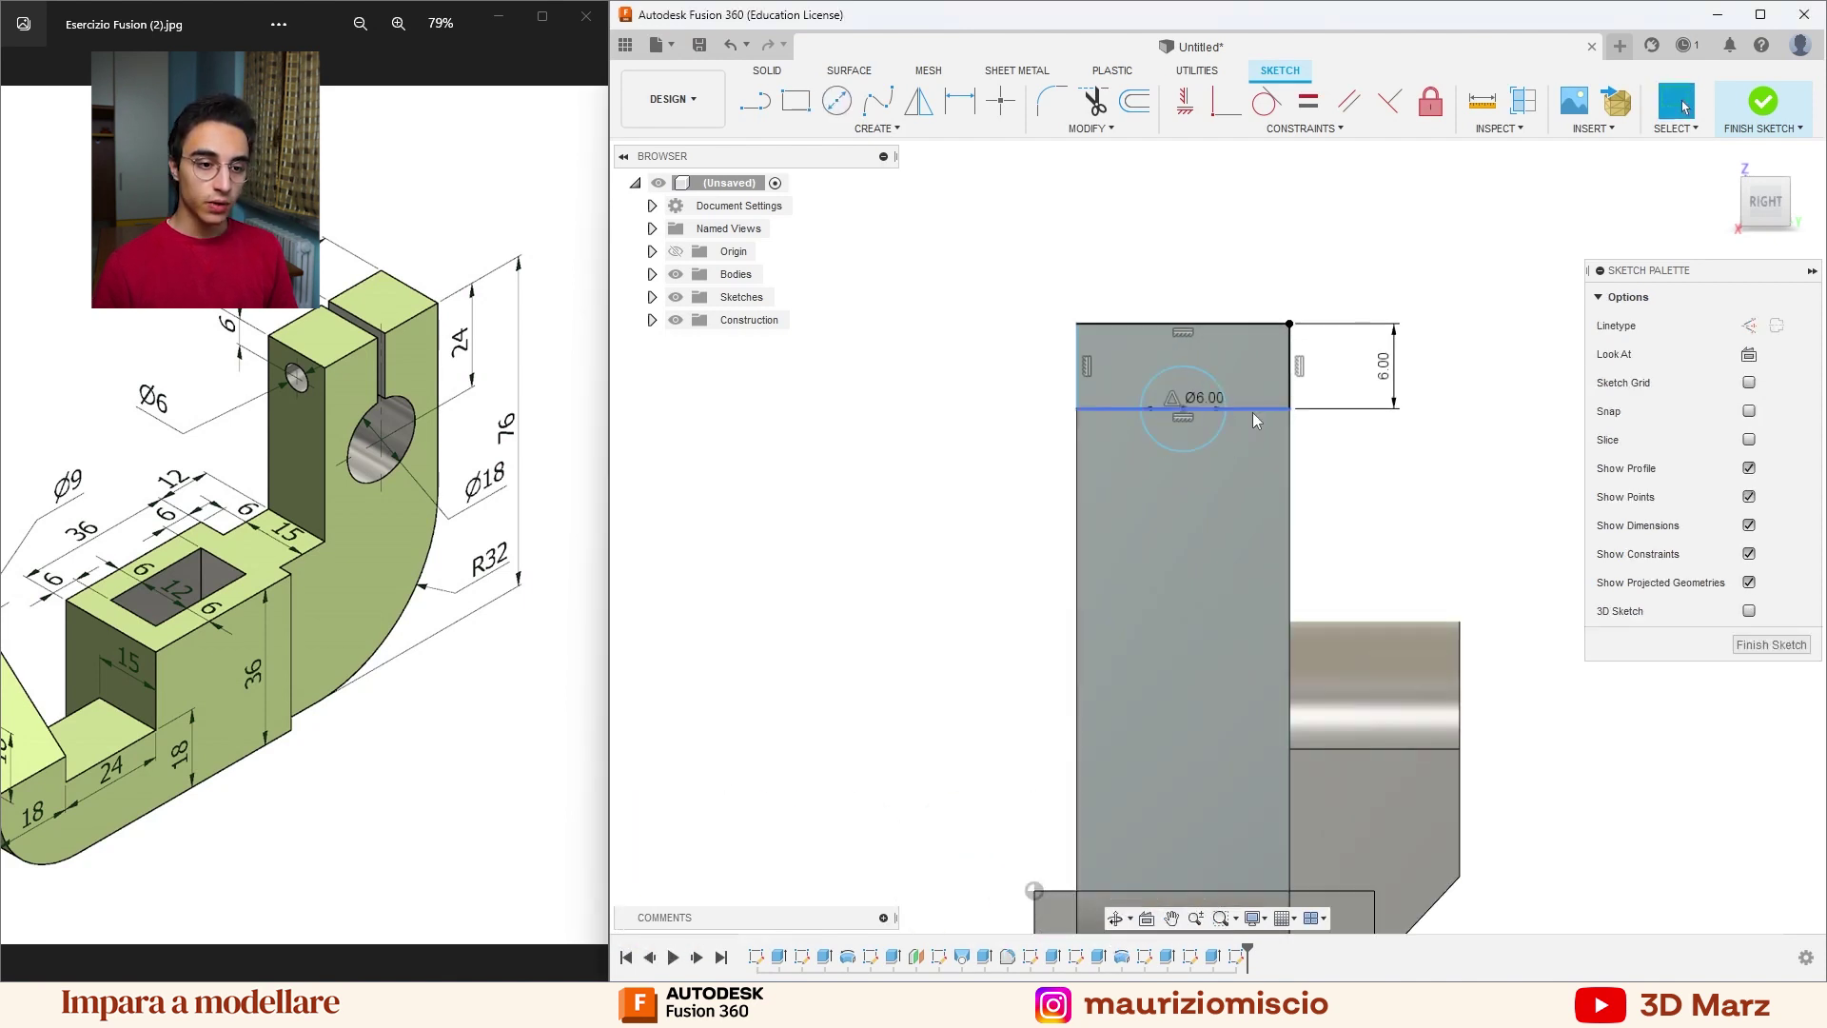
{"action": "scroll", "coordinate": [1252, 413], "scroll_direction": "up", "scroll_amount": 2}
{"action": "left_click", "coordinate": [1252, 413]}
{"action": "left_click", "coordinate": [1748, 326]}
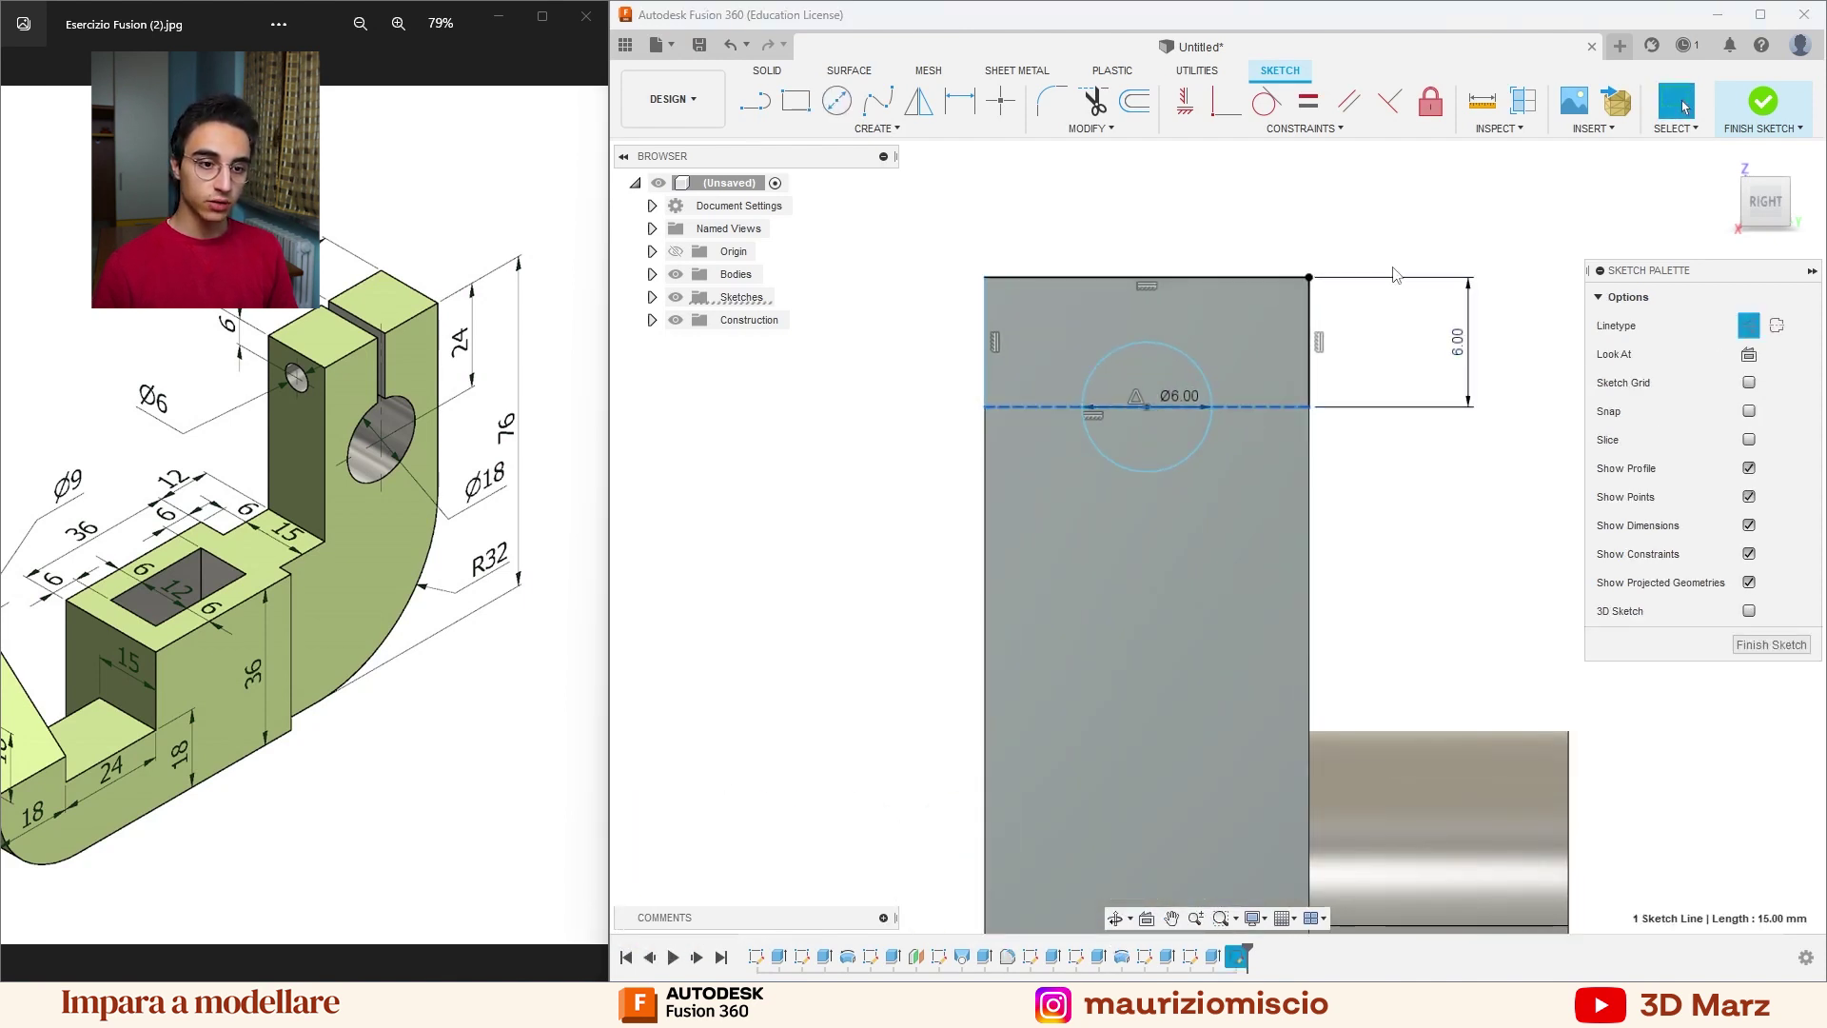
{"action": "left_click", "coordinate": [1161, 377]}
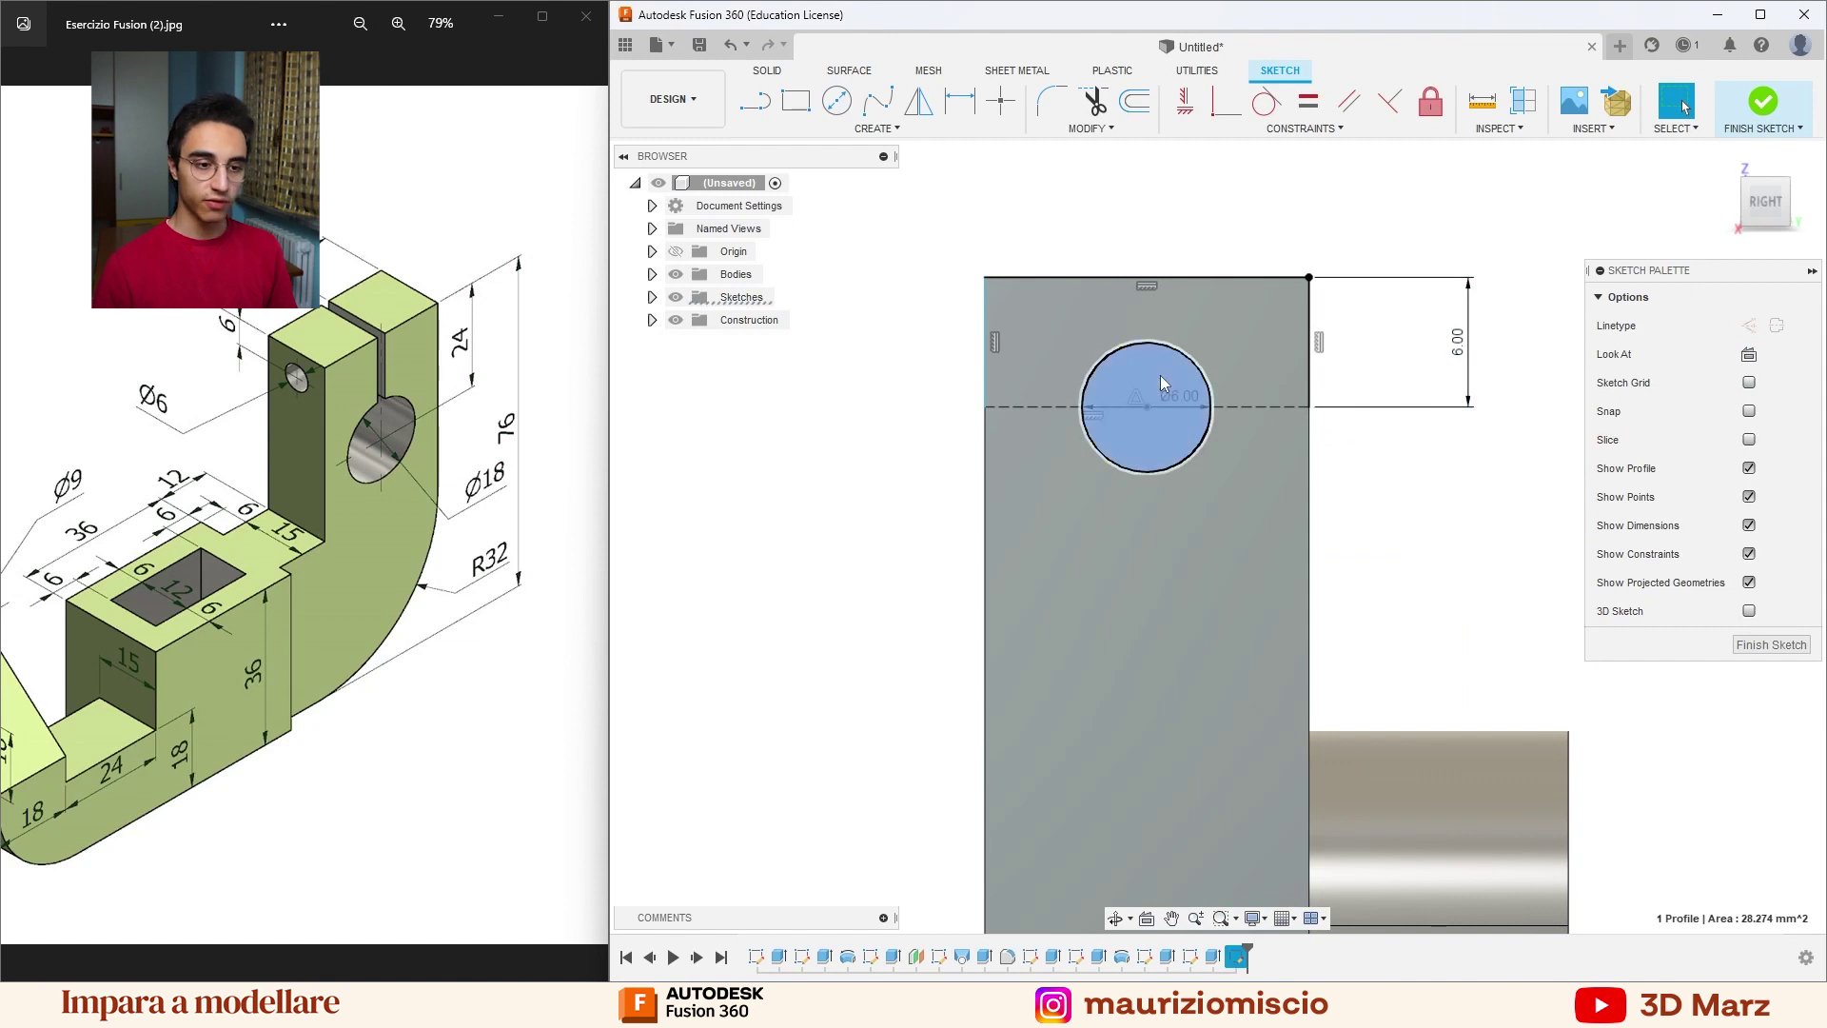
Cut the Ø6 circle 30 mm into the upright and return to the home view.
{"action": "key", "text": "e"}
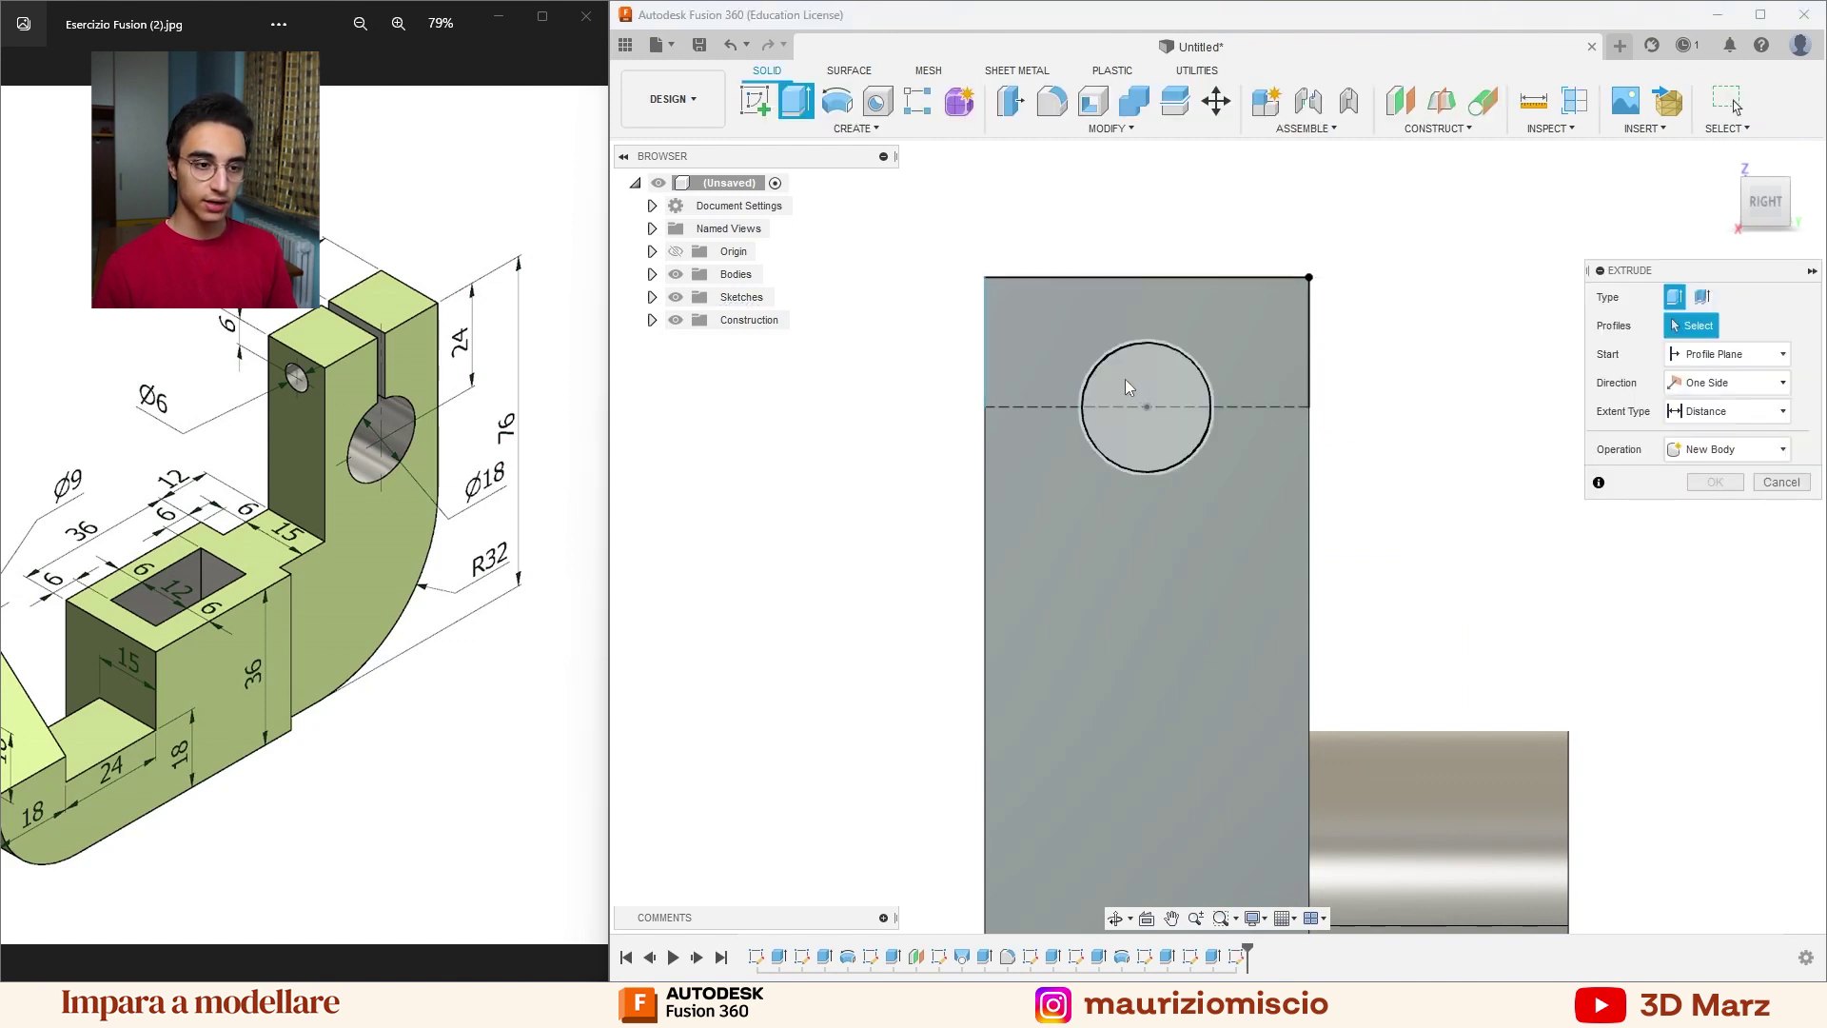
{"action": "mouse_move", "coordinate": [1125, 378]}
{"action": "middle_mouse_down", "text": "shift"}
{"action": "mouse_move", "coordinate": [927, 466]}
{"action": "mouse_move", "coordinate": [1114, 725]}
{"action": "middle_mouse_up", "text": "shift"}
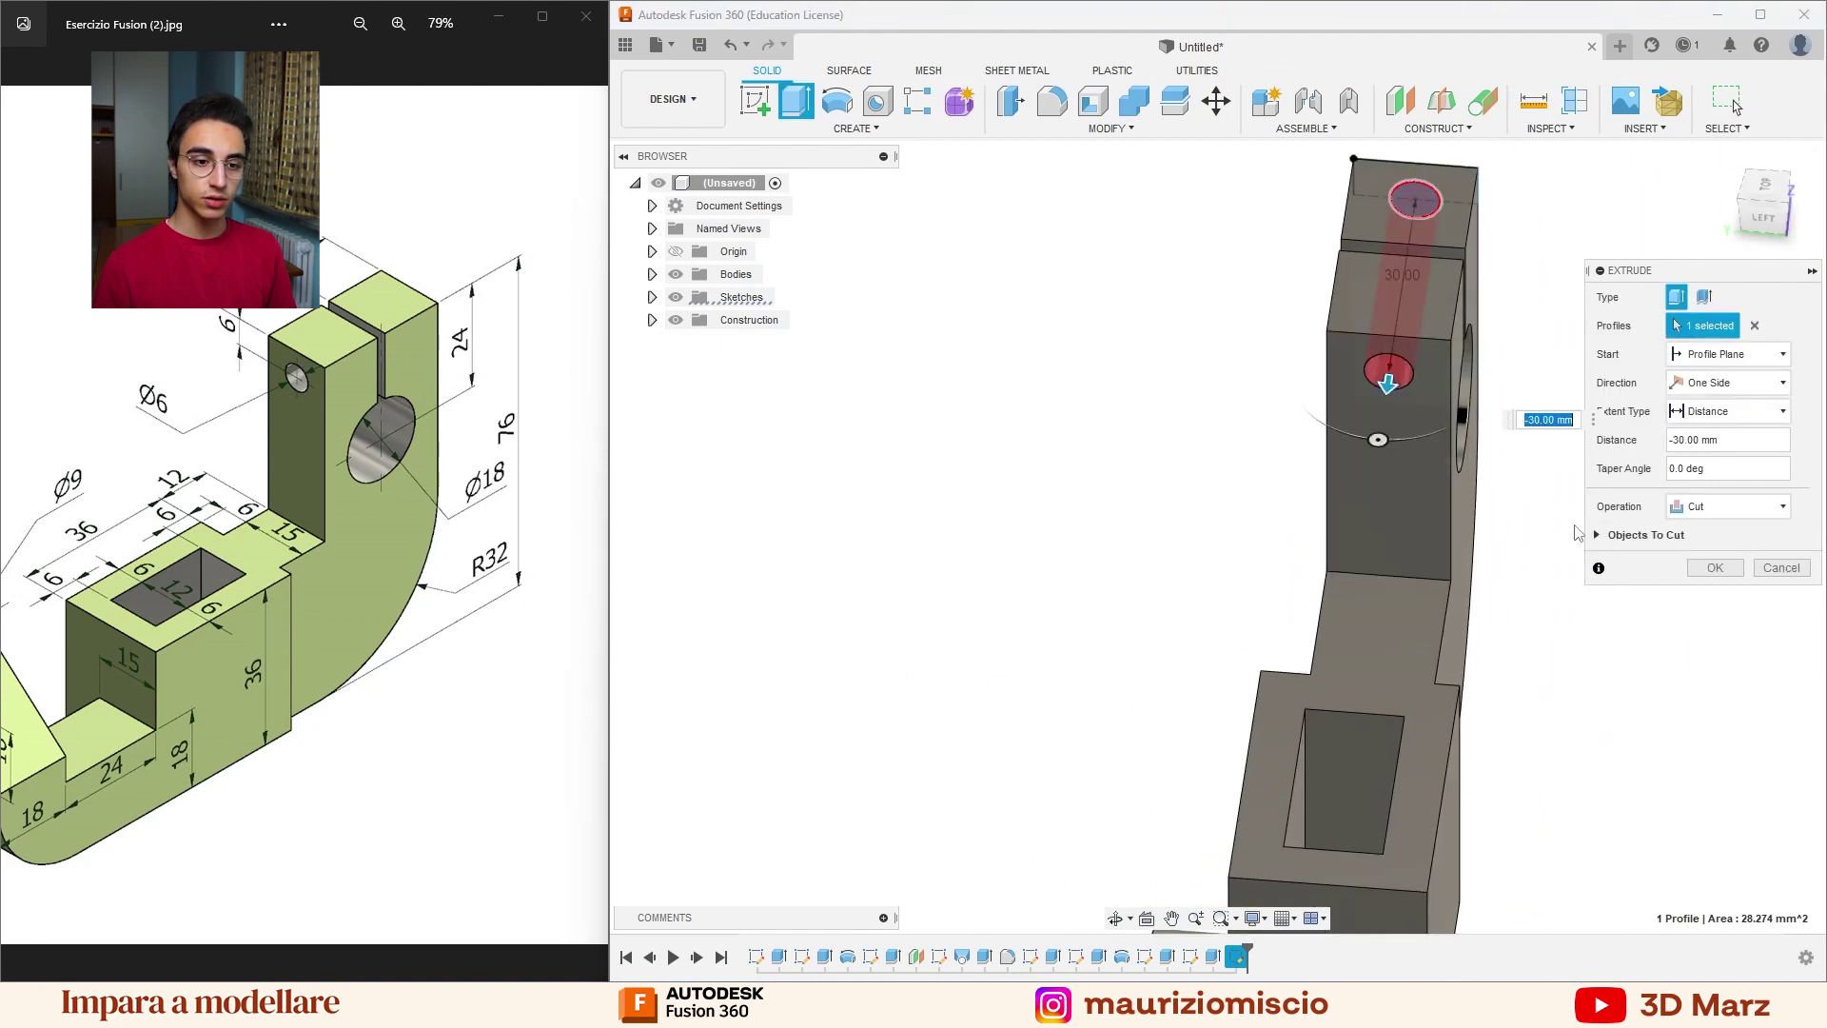
{"action": "left_click", "coordinate": [1713, 567]}
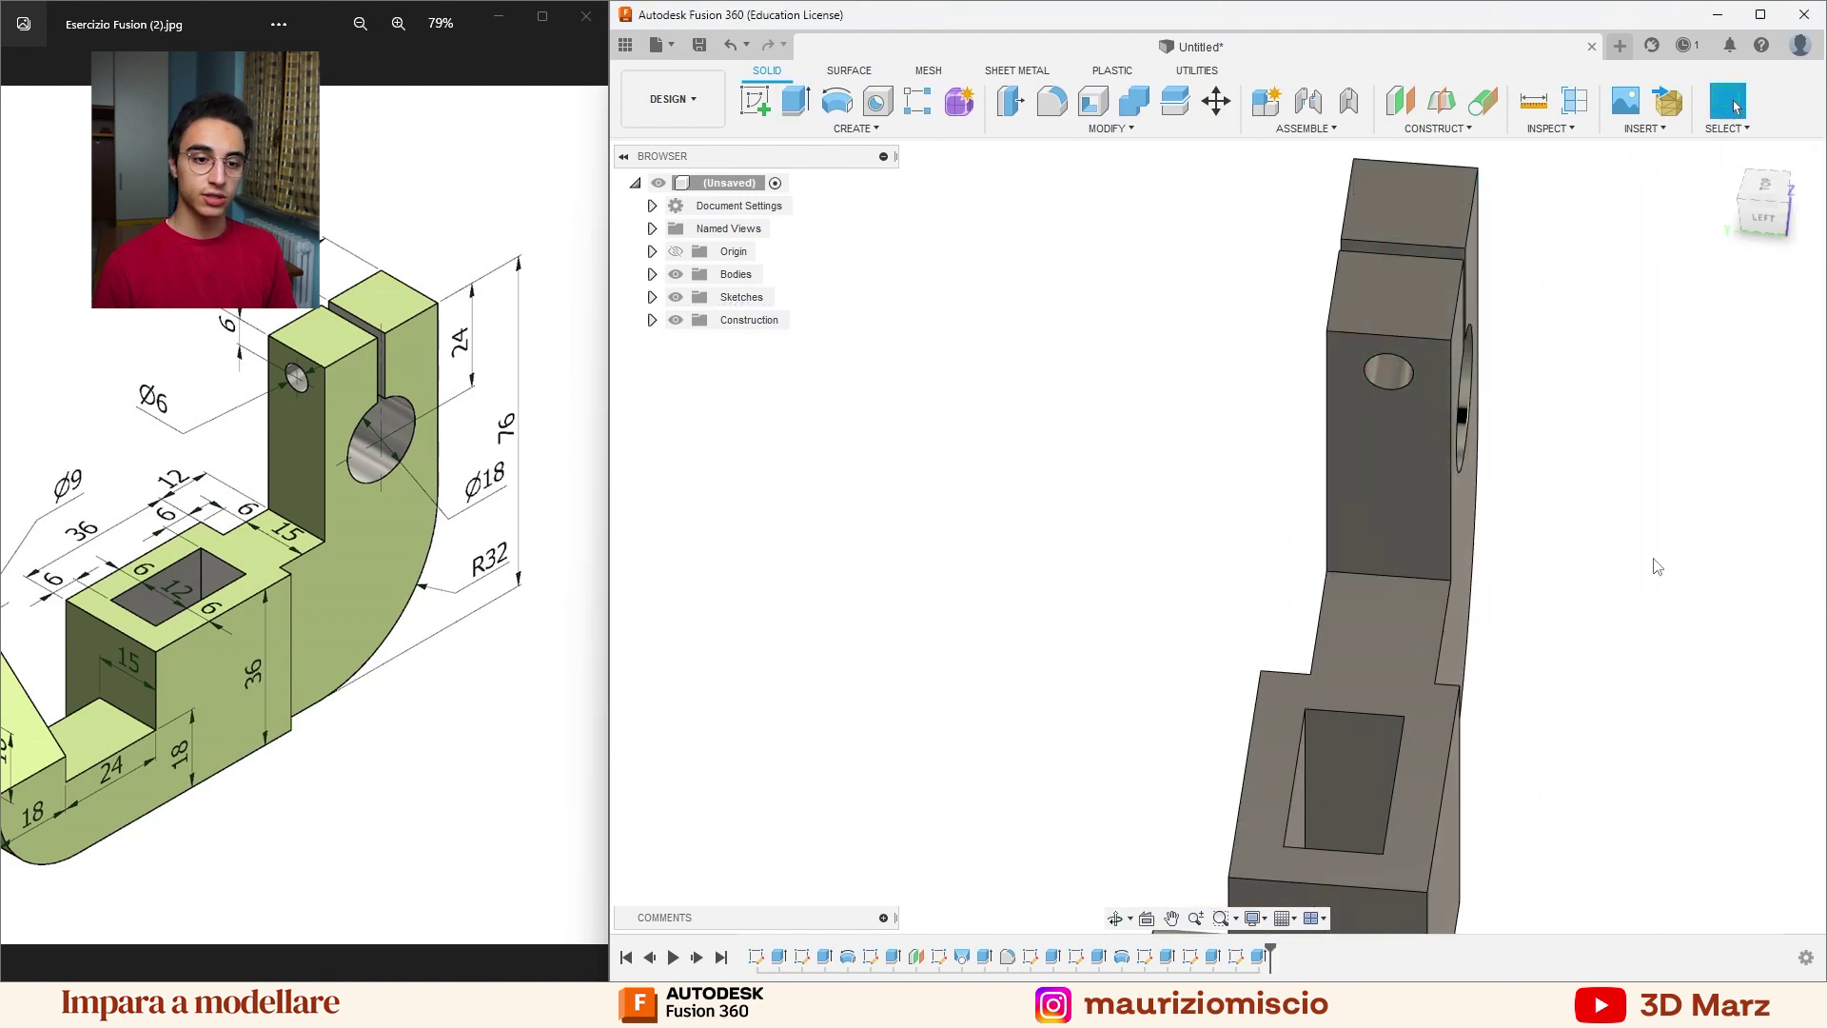
{"action": "scroll", "coordinate": [1520, 537], "scroll_direction": "down", "scroll_amount": 2}
{"action": "middle_click_drag", "start_coordinate": [1521, 535], "coordinate": [1459, 517], "text": "shift"}
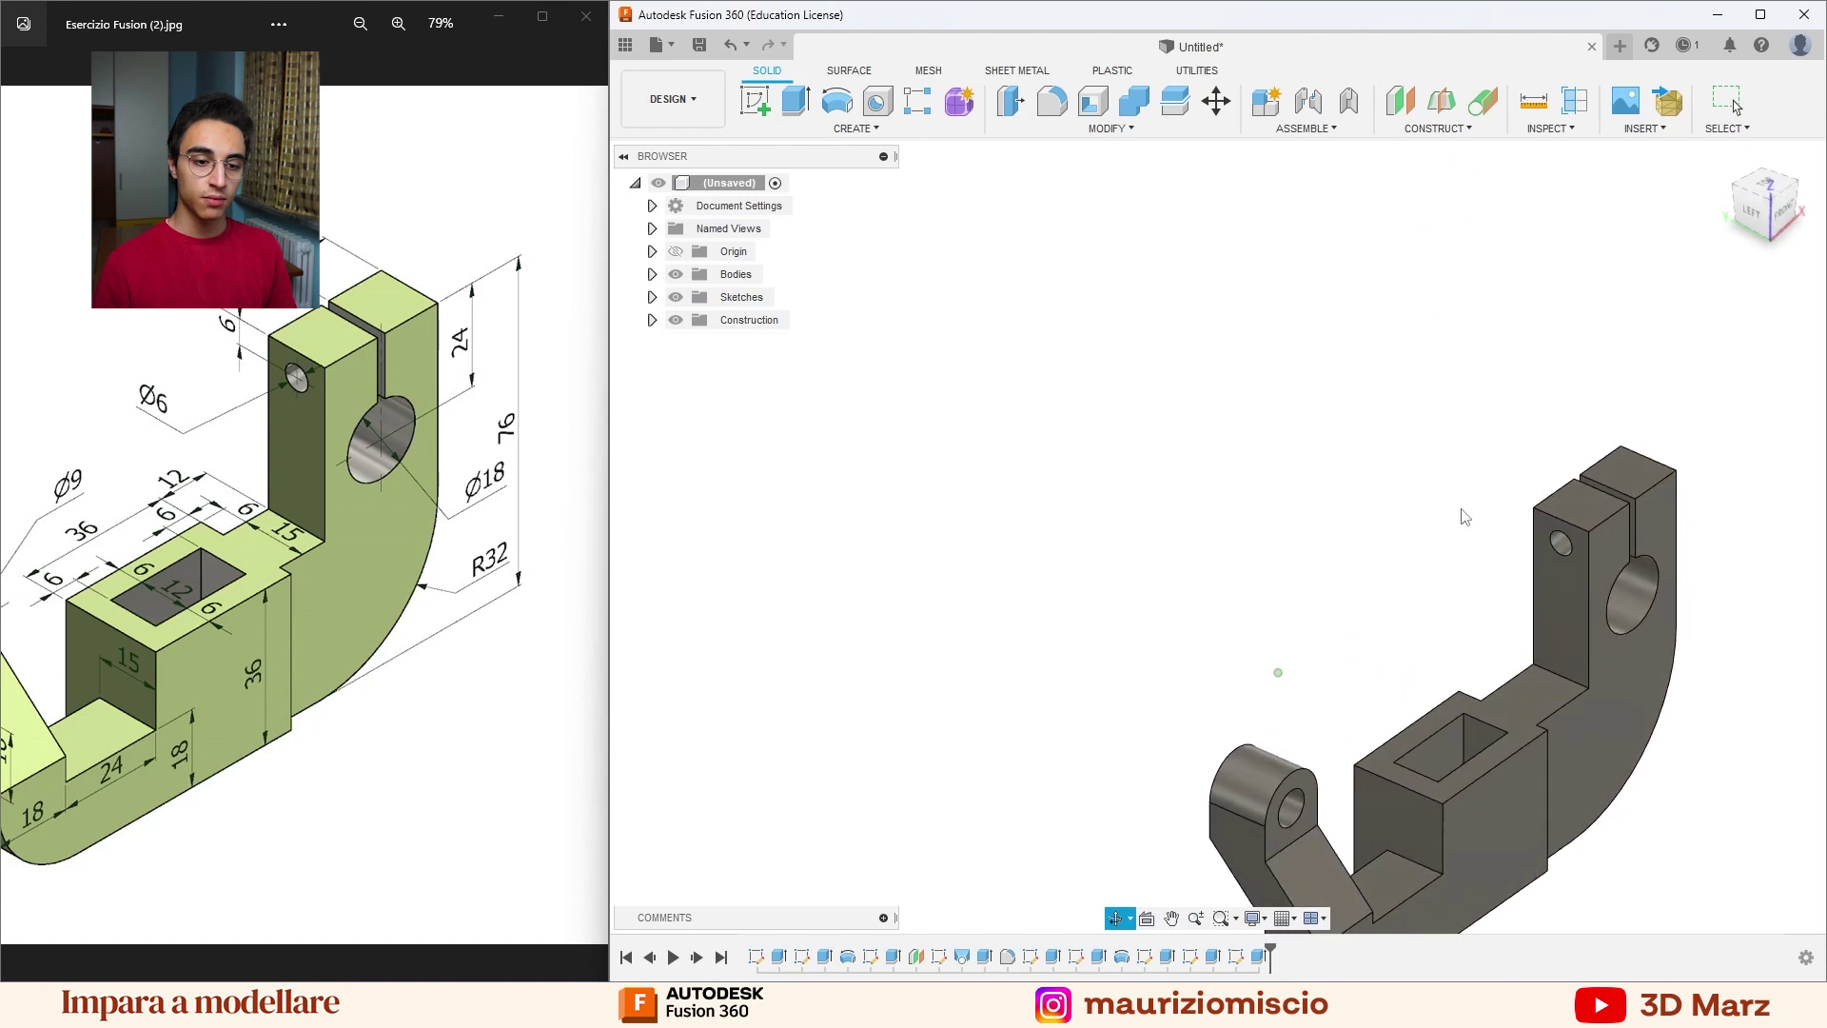
{"action": "left_click", "coordinate": [1722, 158]}
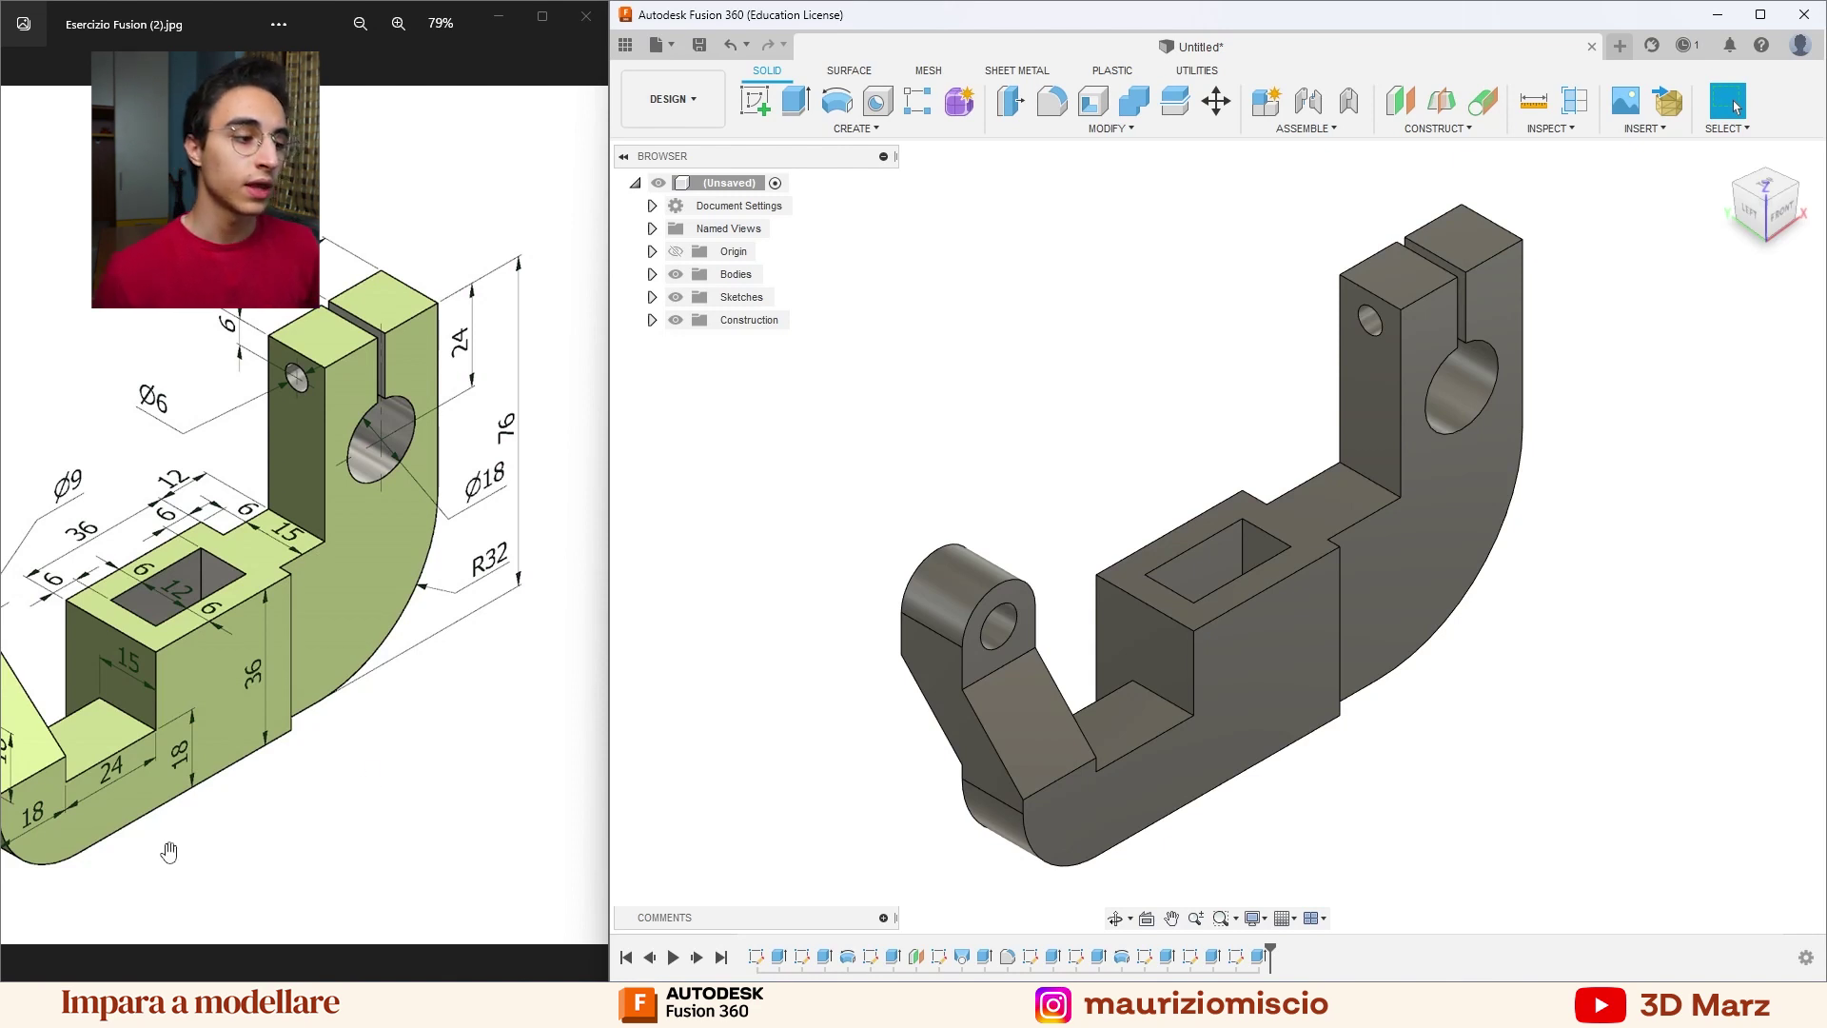
{"action": "scroll", "coordinate": [172, 848], "scroll_direction": "down", "scroll_amount": 4}
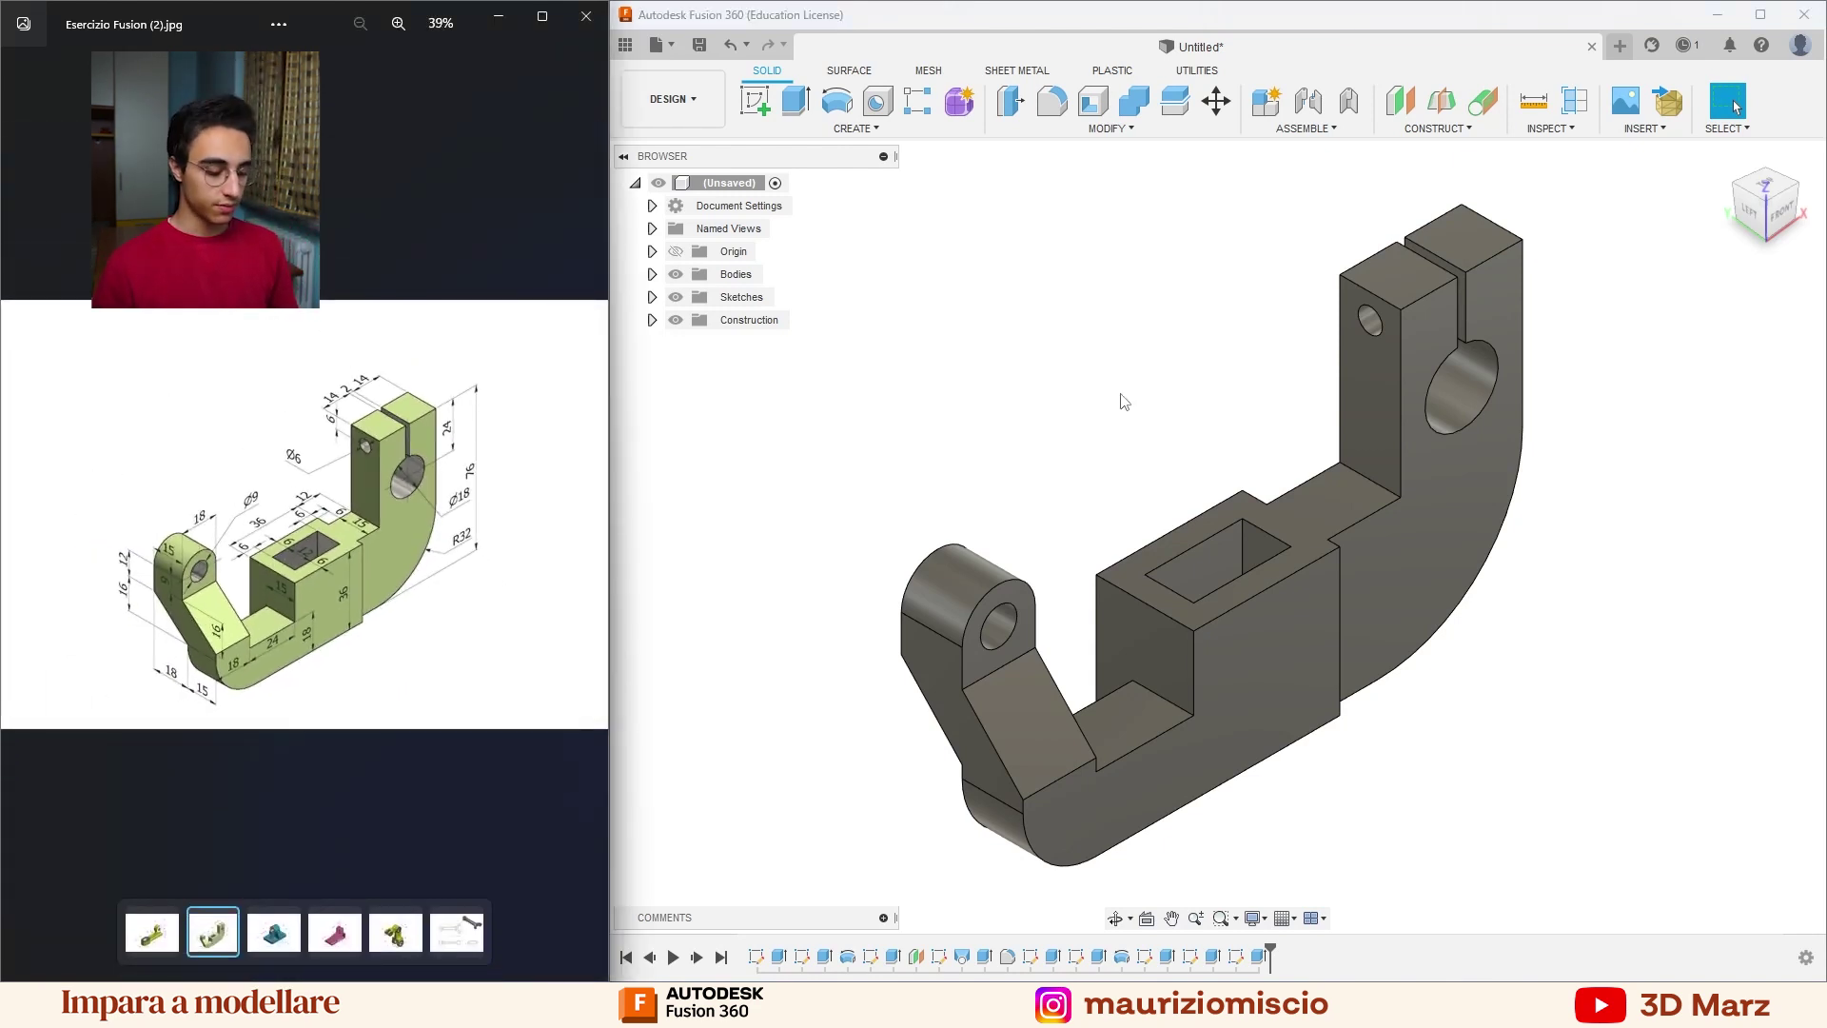
Apply the ABS (White) plastic appearance to the whole bracket body.
{"action": "key", "text": "a"}
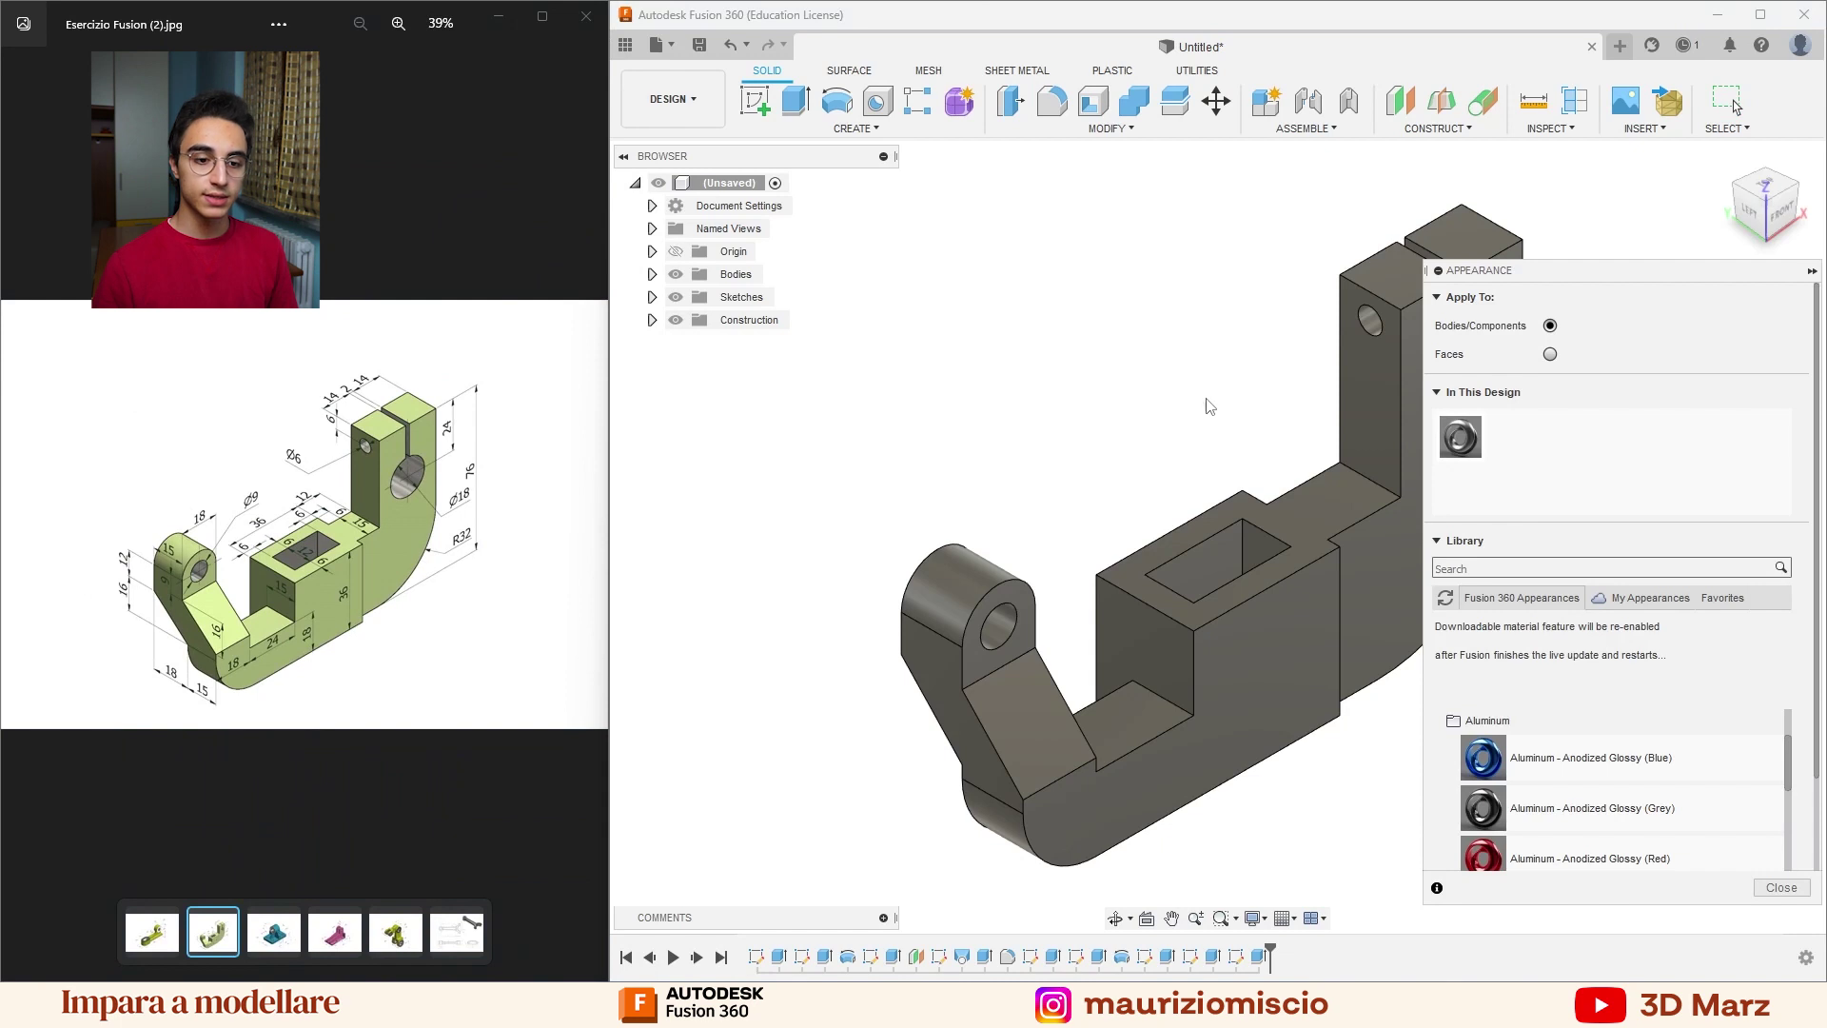
{"action": "middle_click_drag", "start_coordinate": [1208, 406], "coordinate": [985, 399]}
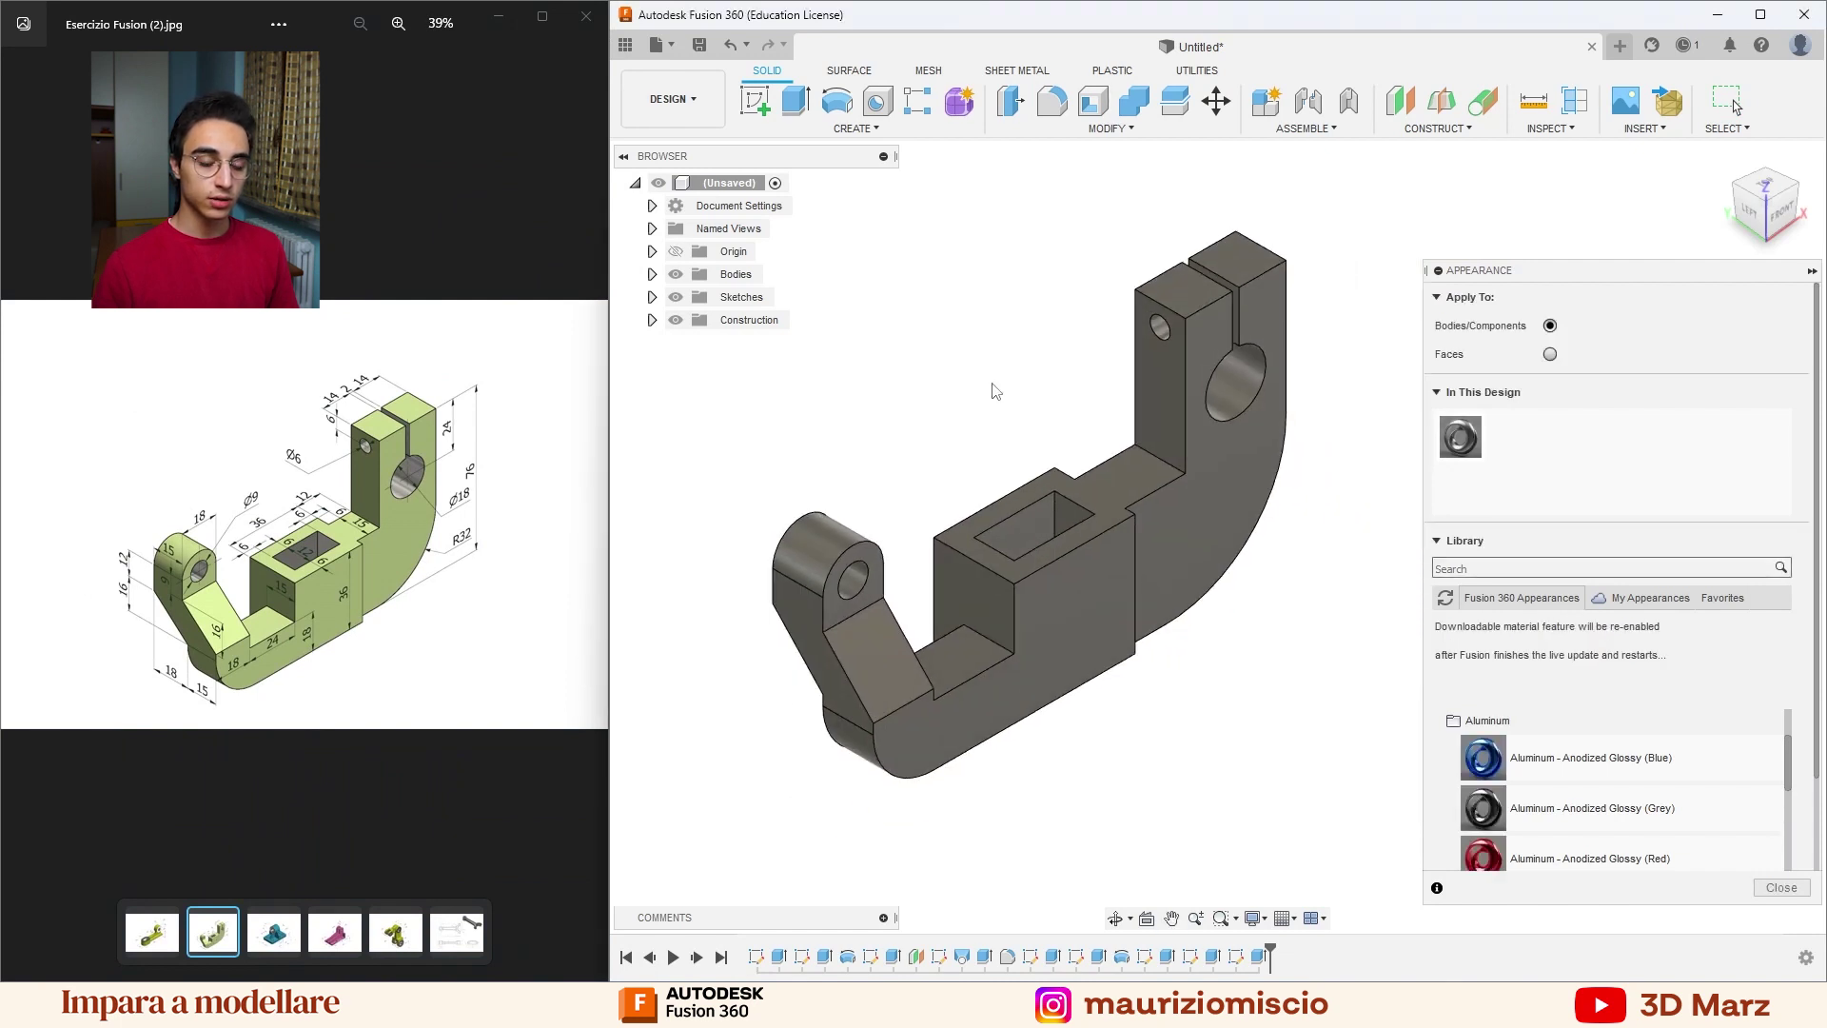
{"action": "scroll", "coordinate": [1523, 761], "scroll_direction": "down", "scroll_amount": 2}
{"action": "scroll", "coordinate": [1523, 770], "scroll_direction": "down", "scroll_amount": 2}
{"action": "scroll", "coordinate": [1526, 776], "scroll_direction": "down", "scroll_amount": 2}
{"action": "scroll", "coordinate": [1526, 776], "scroll_direction": "down", "scroll_amount": 2}
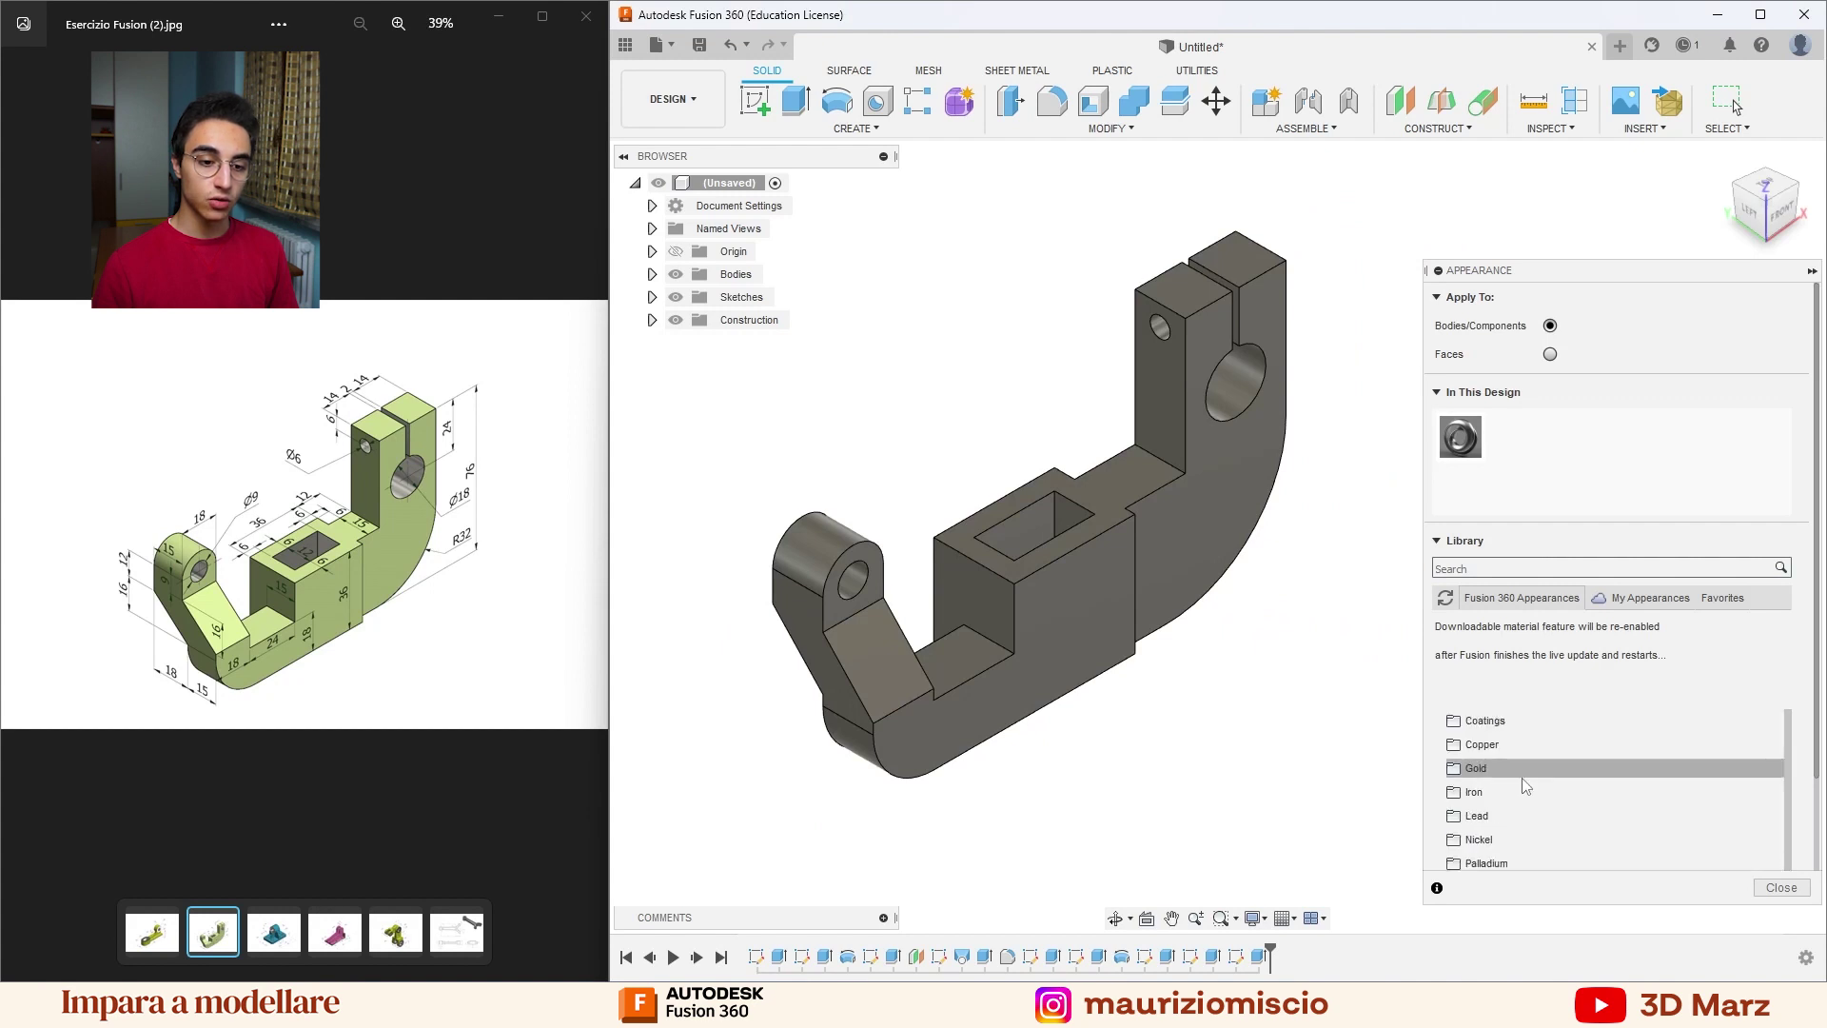
{"action": "scroll", "coordinate": [1489, 769], "scroll_direction": "down", "scroll_amount": 2}
{"action": "scroll", "coordinate": [1500, 775], "scroll_direction": "down", "scroll_amount": 2}
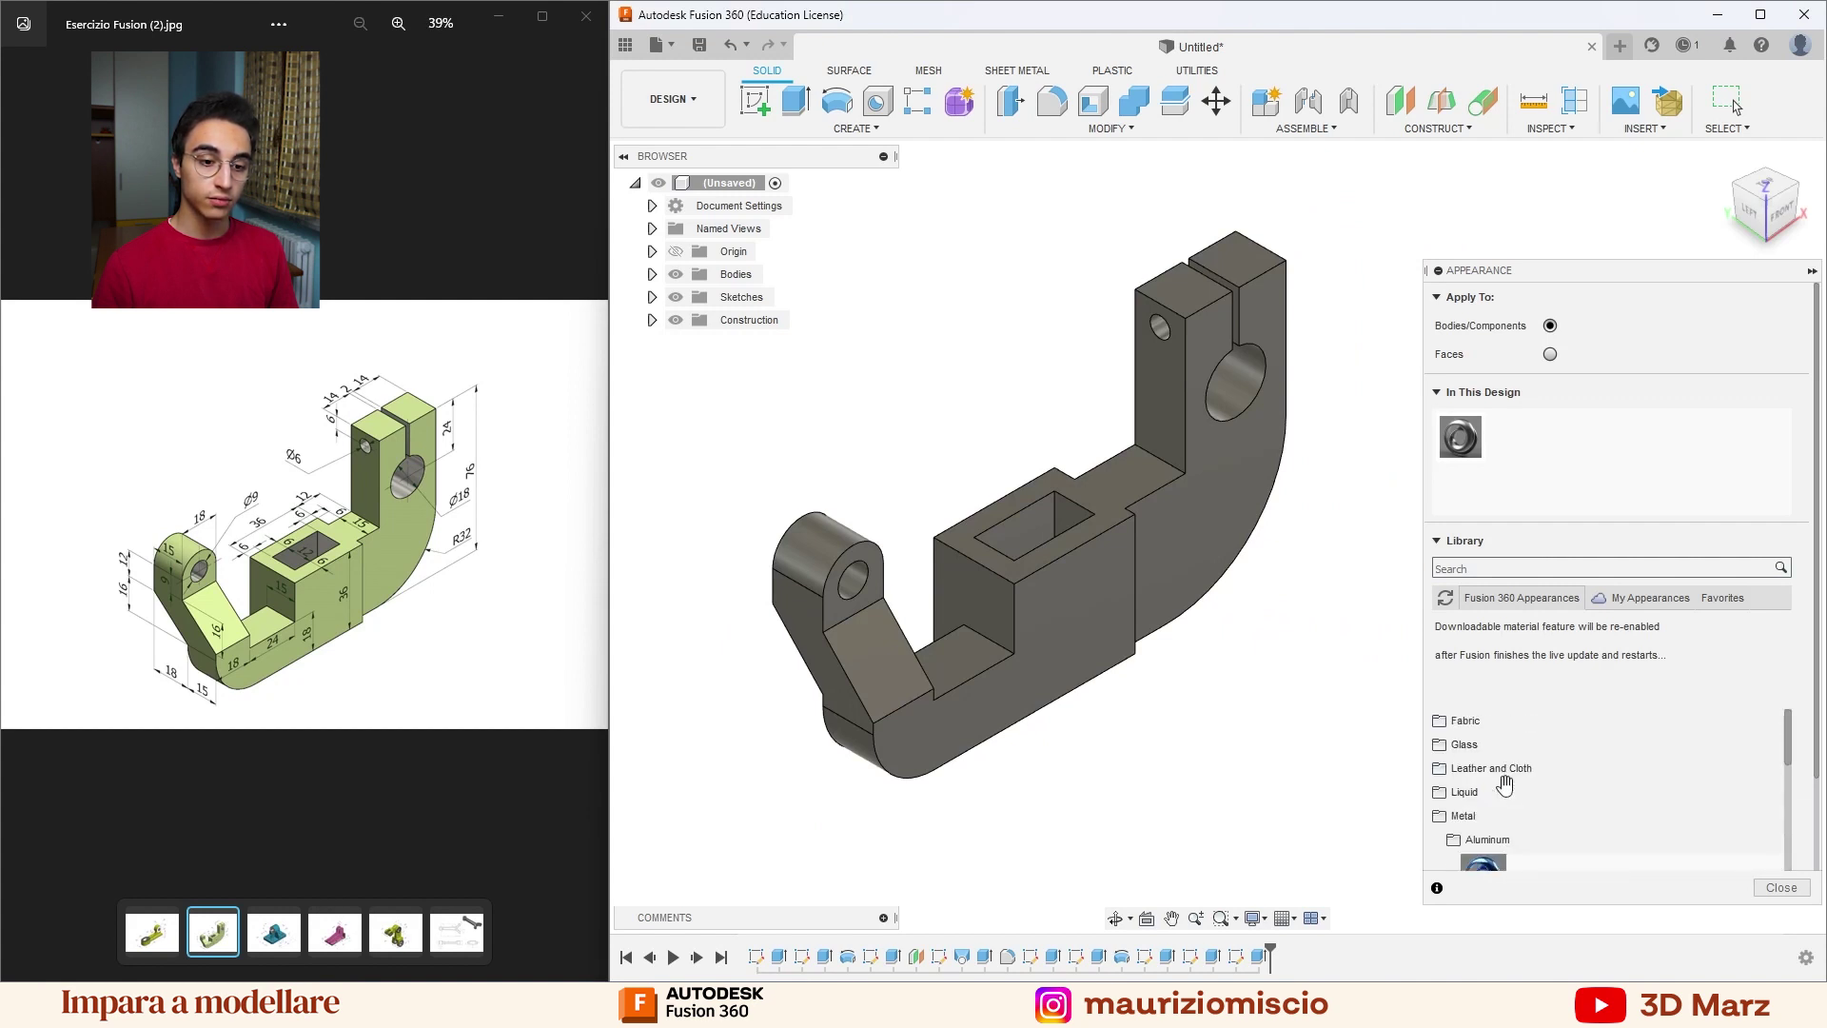
{"action": "scroll", "coordinate": [1522, 780], "scroll_direction": "down", "scroll_amount": 3}
{"action": "scroll", "coordinate": [1546, 792], "scroll_direction": "down", "scroll_amount": 2}
{"action": "mouse_move", "coordinate": [1554, 797]}
{"action": "left_mouse_down"}
{"action": "mouse_move", "coordinate": [1133, 616]}
{"action": "mouse_move", "coordinate": [1089, 576]}
{"action": "left_mouse_up"}
Recolour the applied ABS appearance in In This Design to lime green.
{"action": "double_click", "coordinate": [1512, 381]}
{"action": "left_click", "coordinate": [1320, 374]}
{"action": "left_click", "coordinate": [295, 562]}
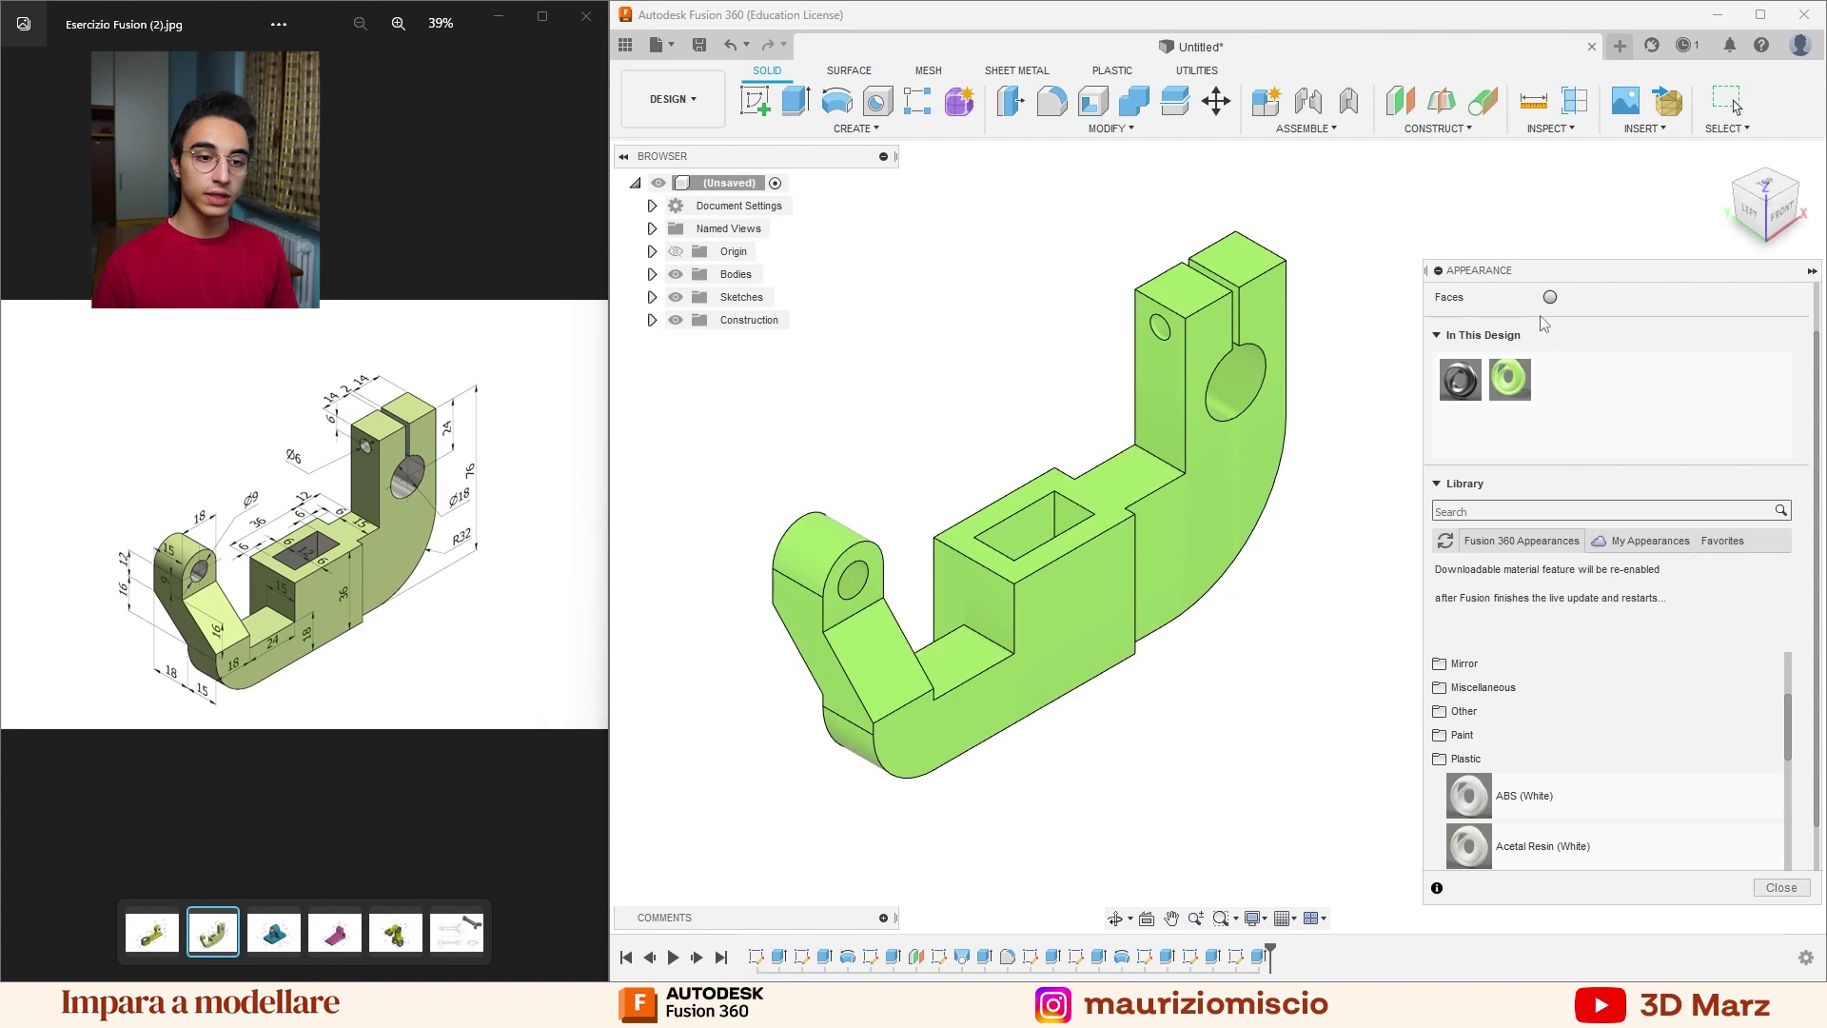
{"action": "scroll", "coordinate": [1556, 381], "scroll_direction": "up", "scroll_amount": 2}
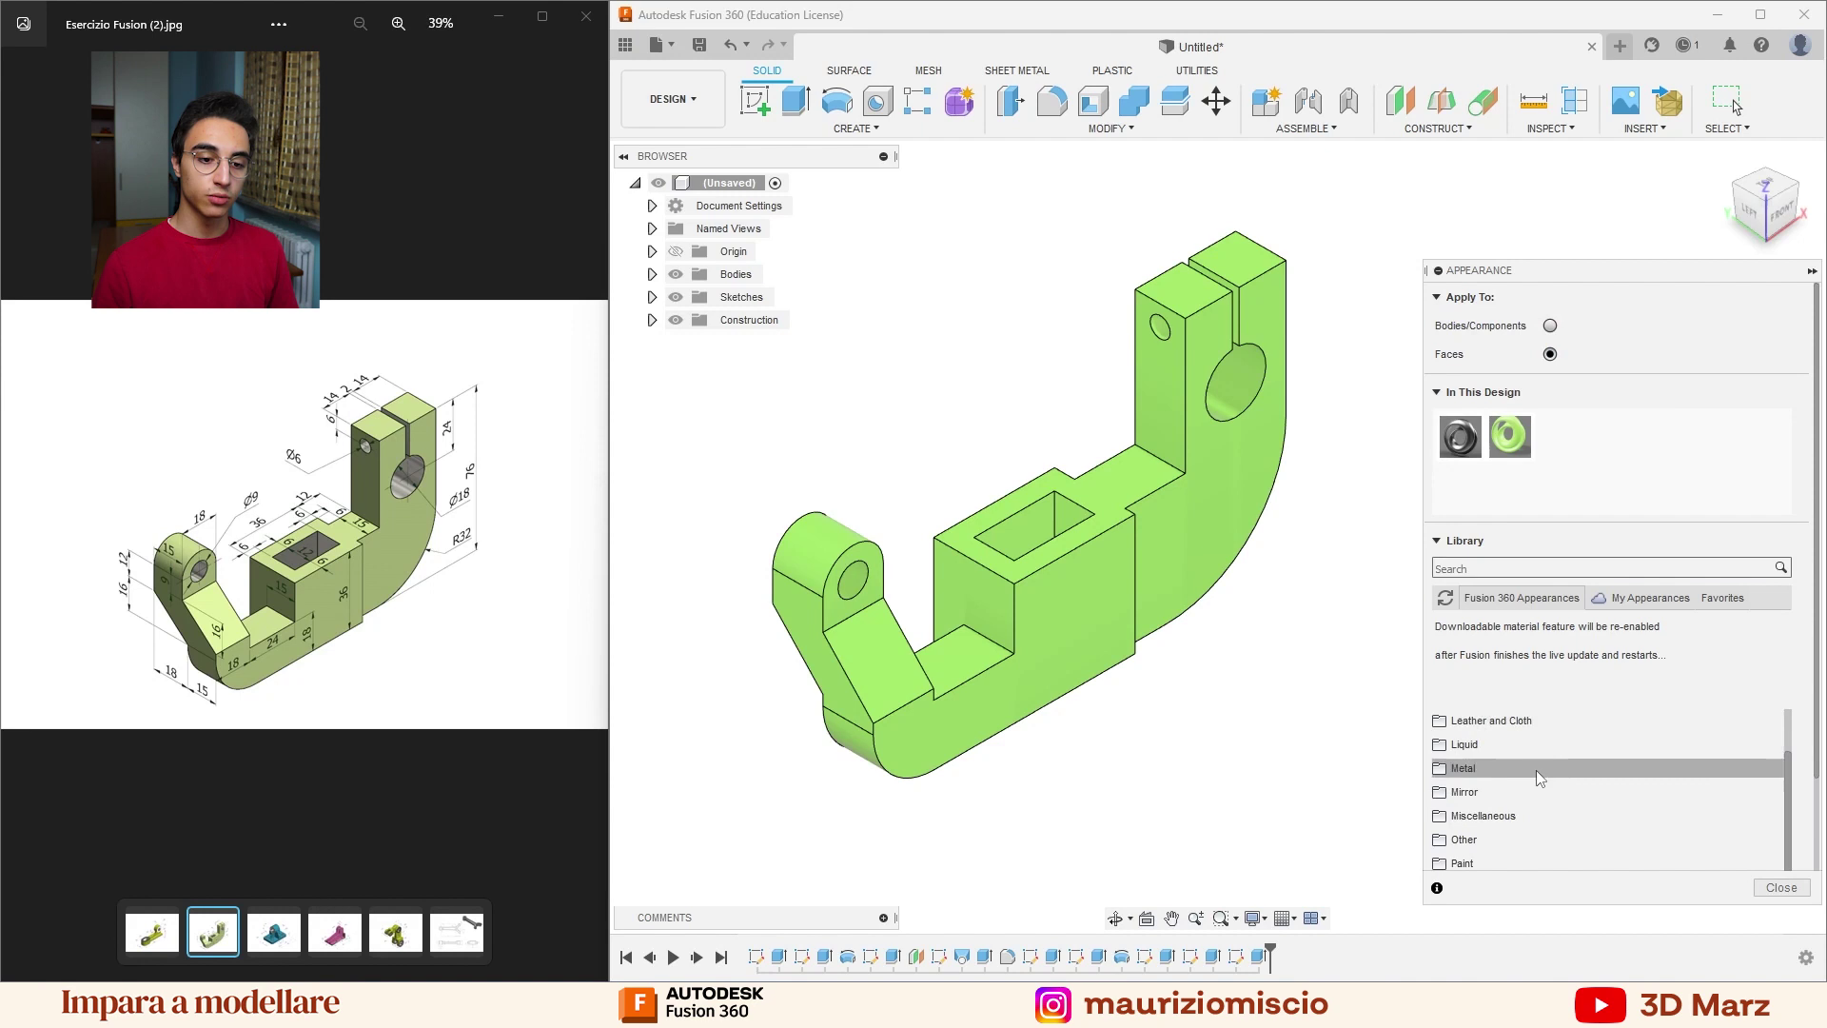
{"action": "scroll", "coordinate": [1494, 761], "scroll_direction": "down", "scroll_amount": 1}
{"action": "scroll", "coordinate": [1493, 770], "scroll_direction": "down", "scroll_amount": 1}
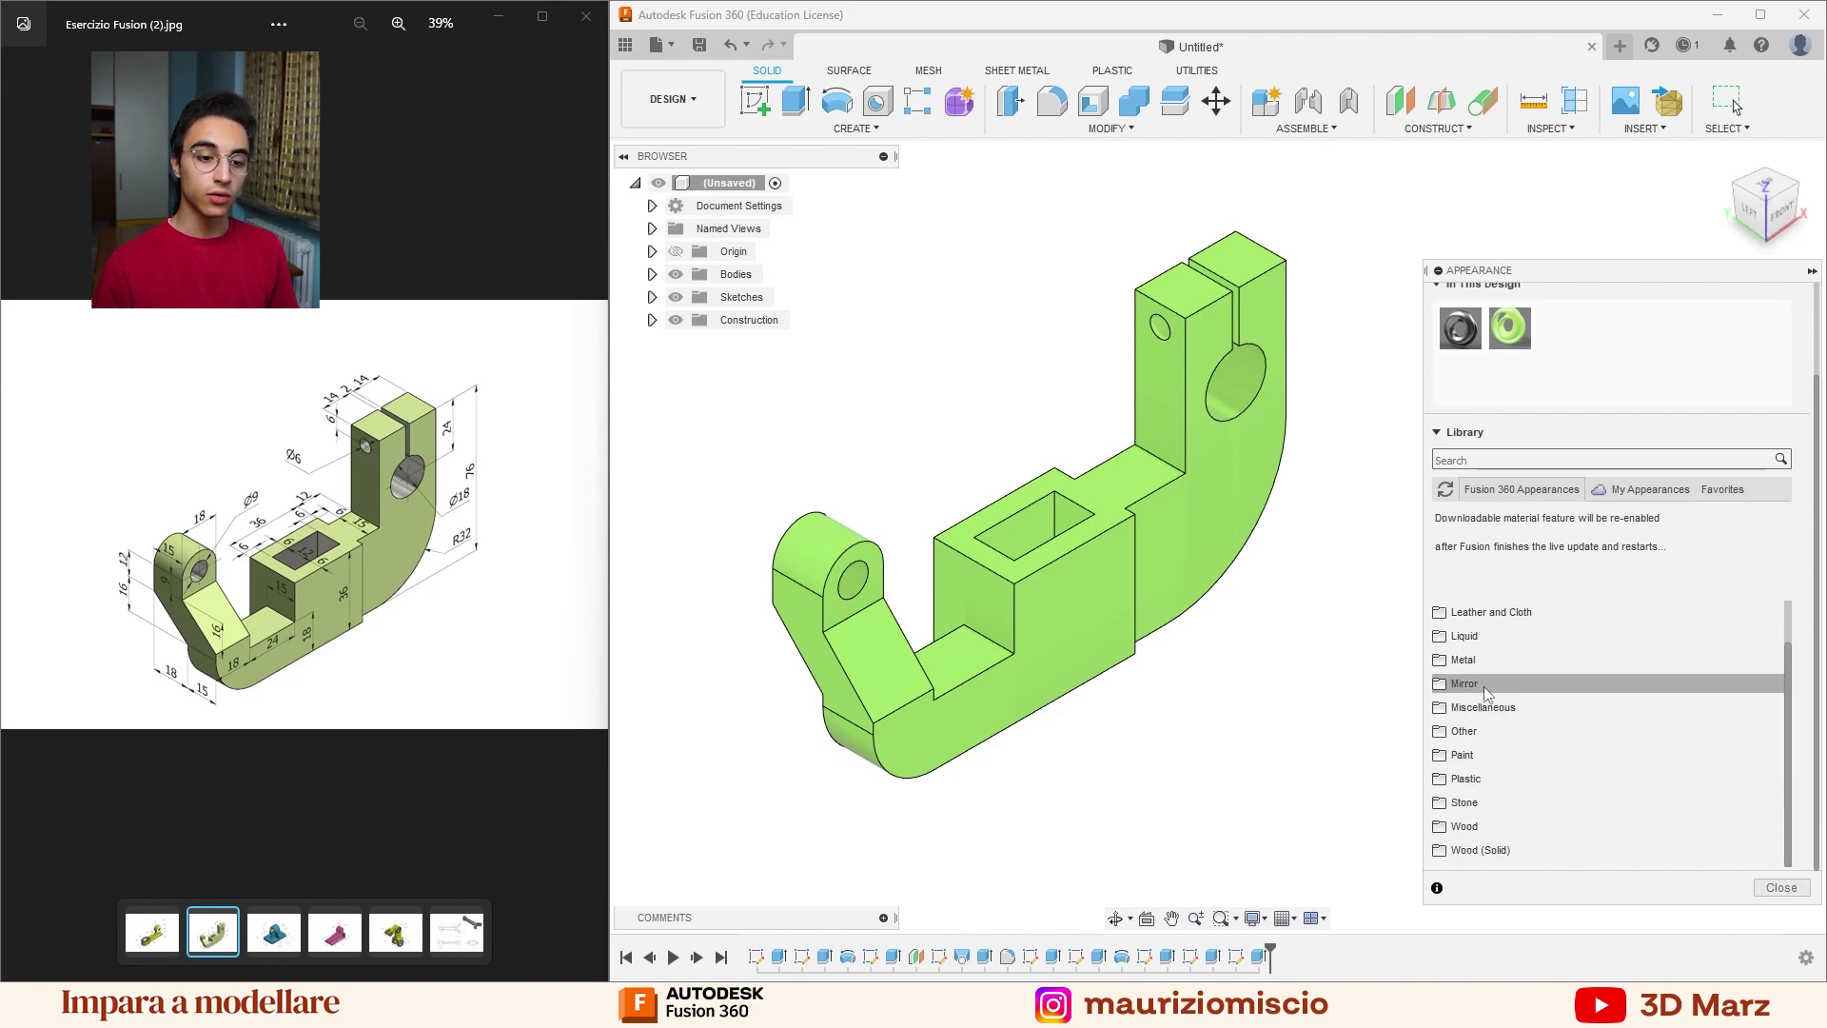
{"action": "left_click", "coordinate": [1484, 660]}
Apply grey Aluminum - Anodized Glossy to the Ø18 bore, lug hole and pocket faces.
{"action": "left_click_drag", "start_coordinate": [1550, 763], "coordinate": [1235, 387]}
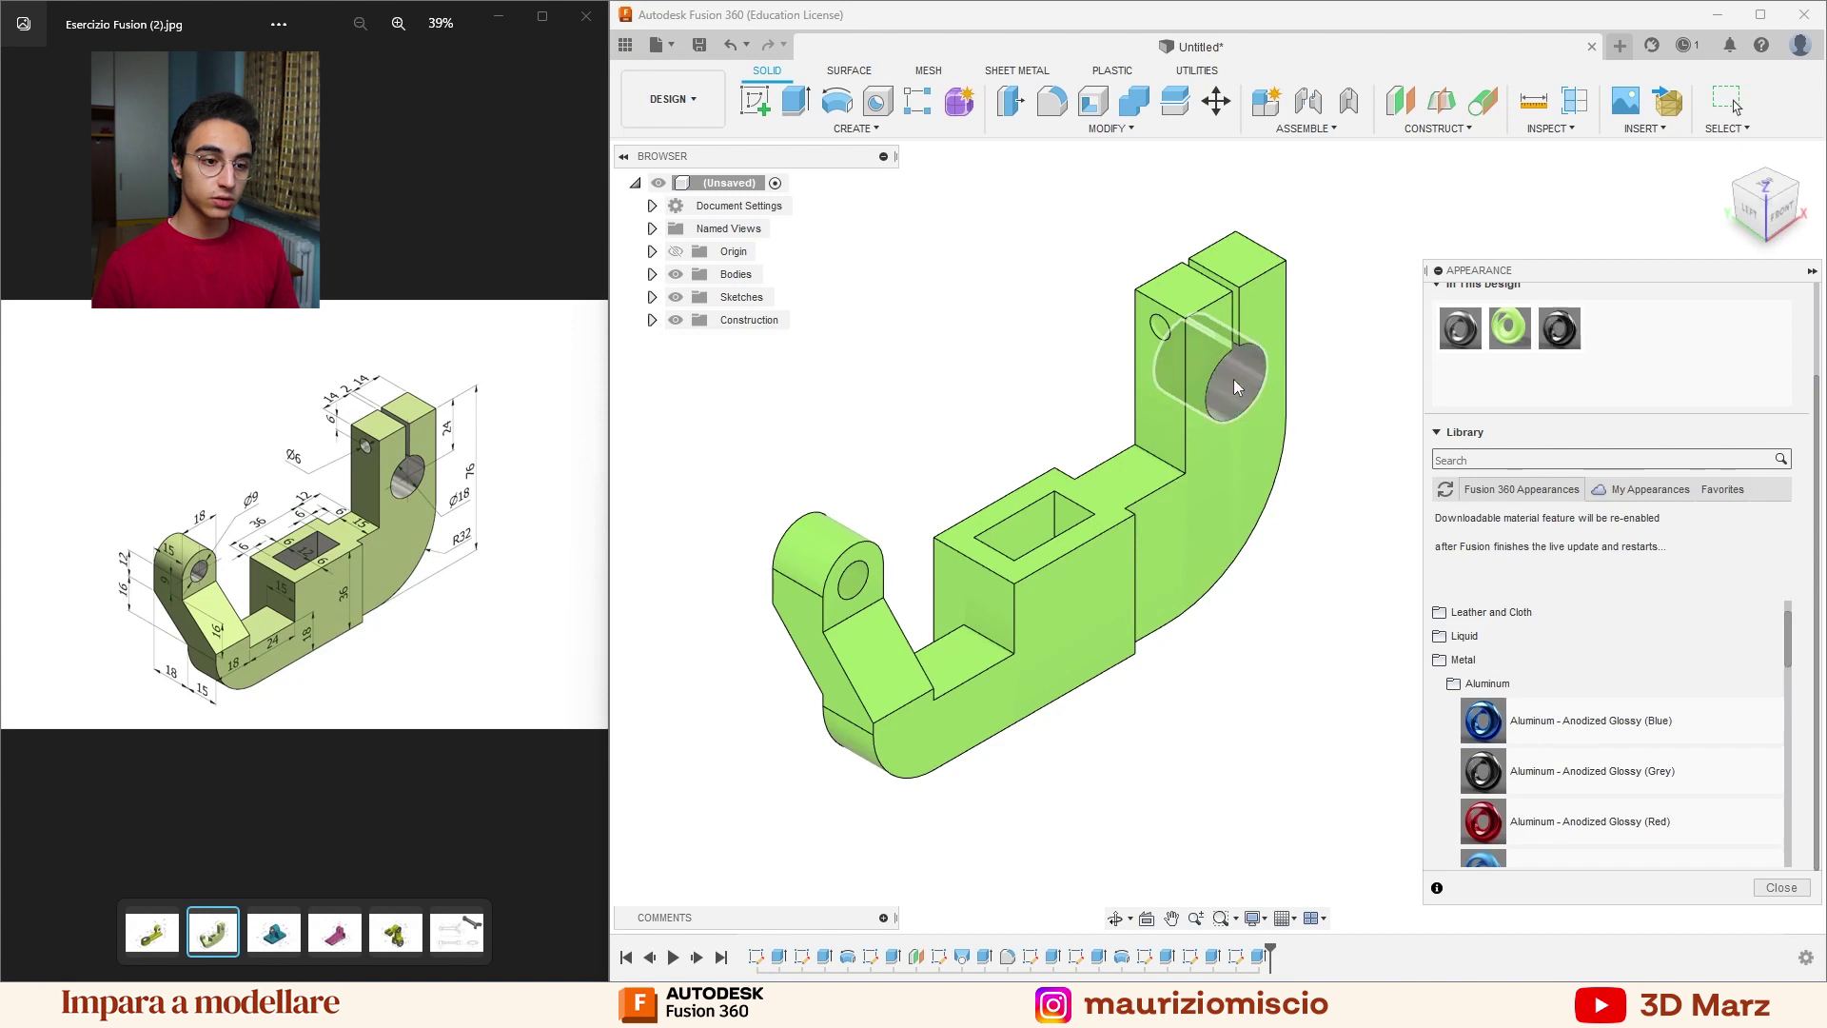
{"action": "scroll", "coordinate": [1239, 321], "scroll_direction": "up", "scroll_amount": 5}
{"action": "scroll", "coordinate": [1238, 322], "scroll_direction": "down", "scroll_amount": 3}
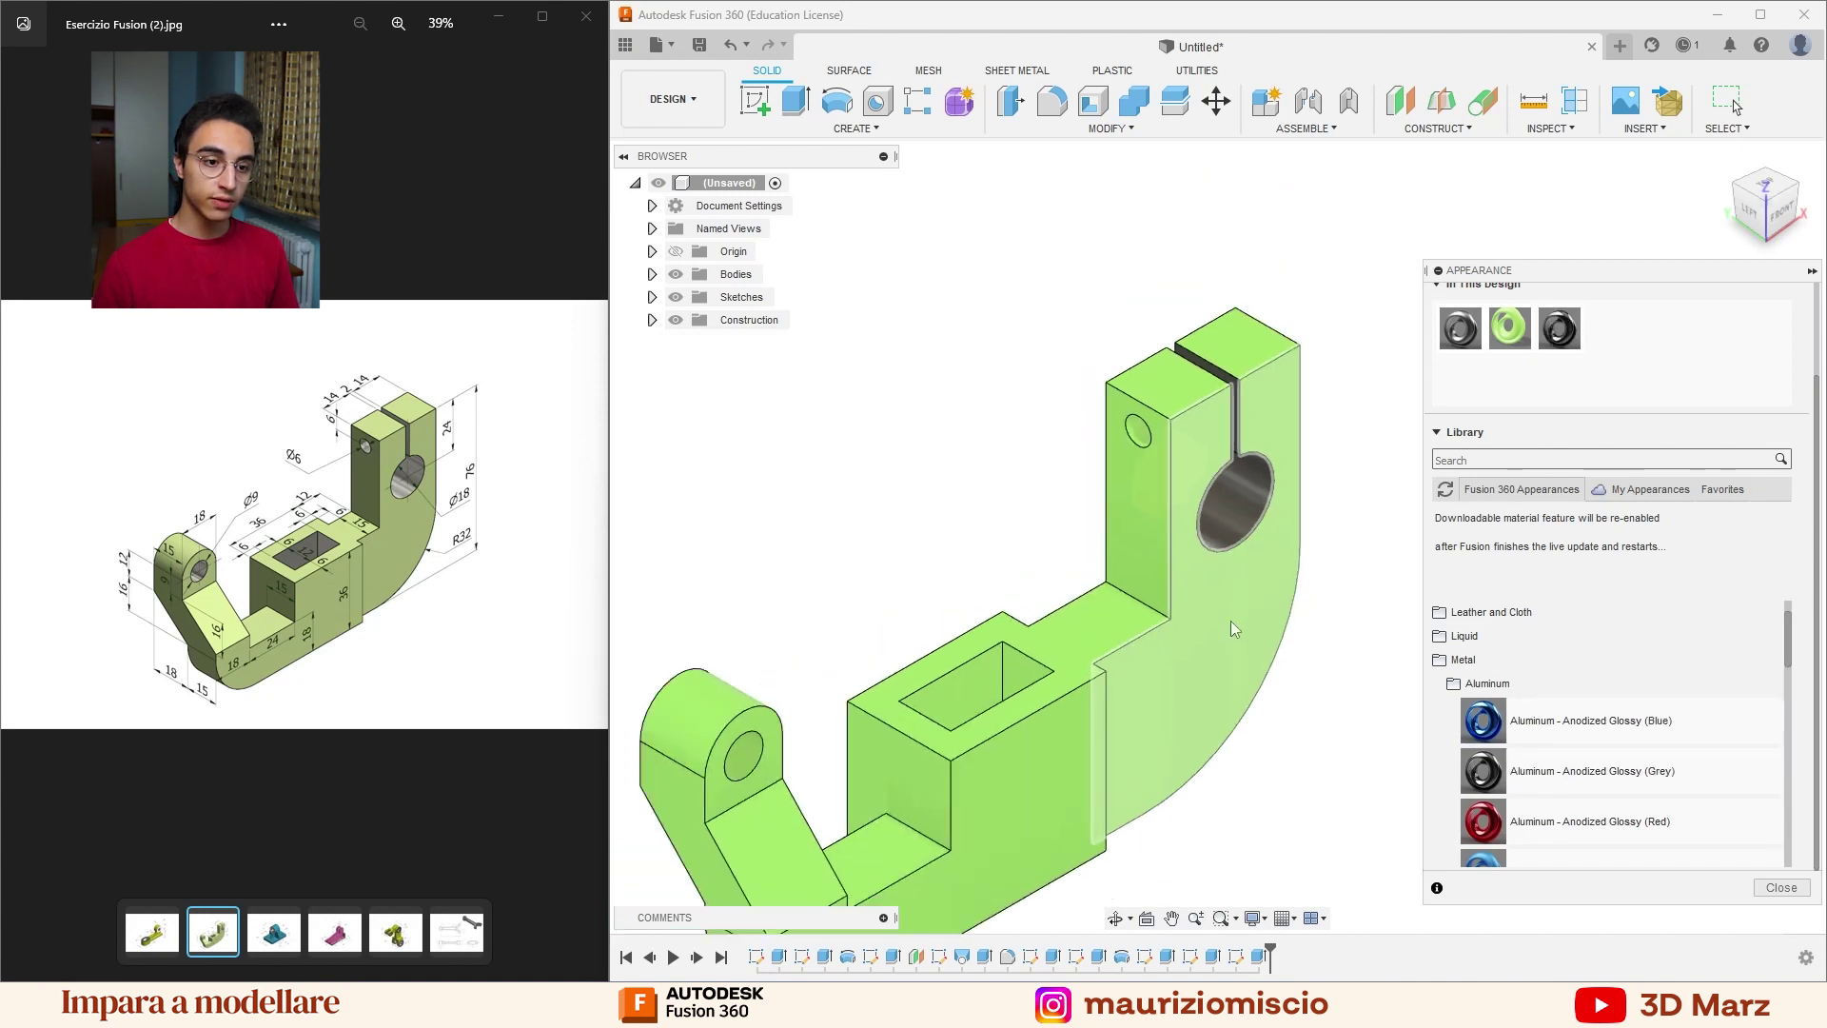
{"action": "scroll", "coordinate": [1239, 322], "scroll_direction": "down", "scroll_amount": 2}
{"action": "left_click_drag", "start_coordinate": [1583, 756], "coordinate": [828, 566]}
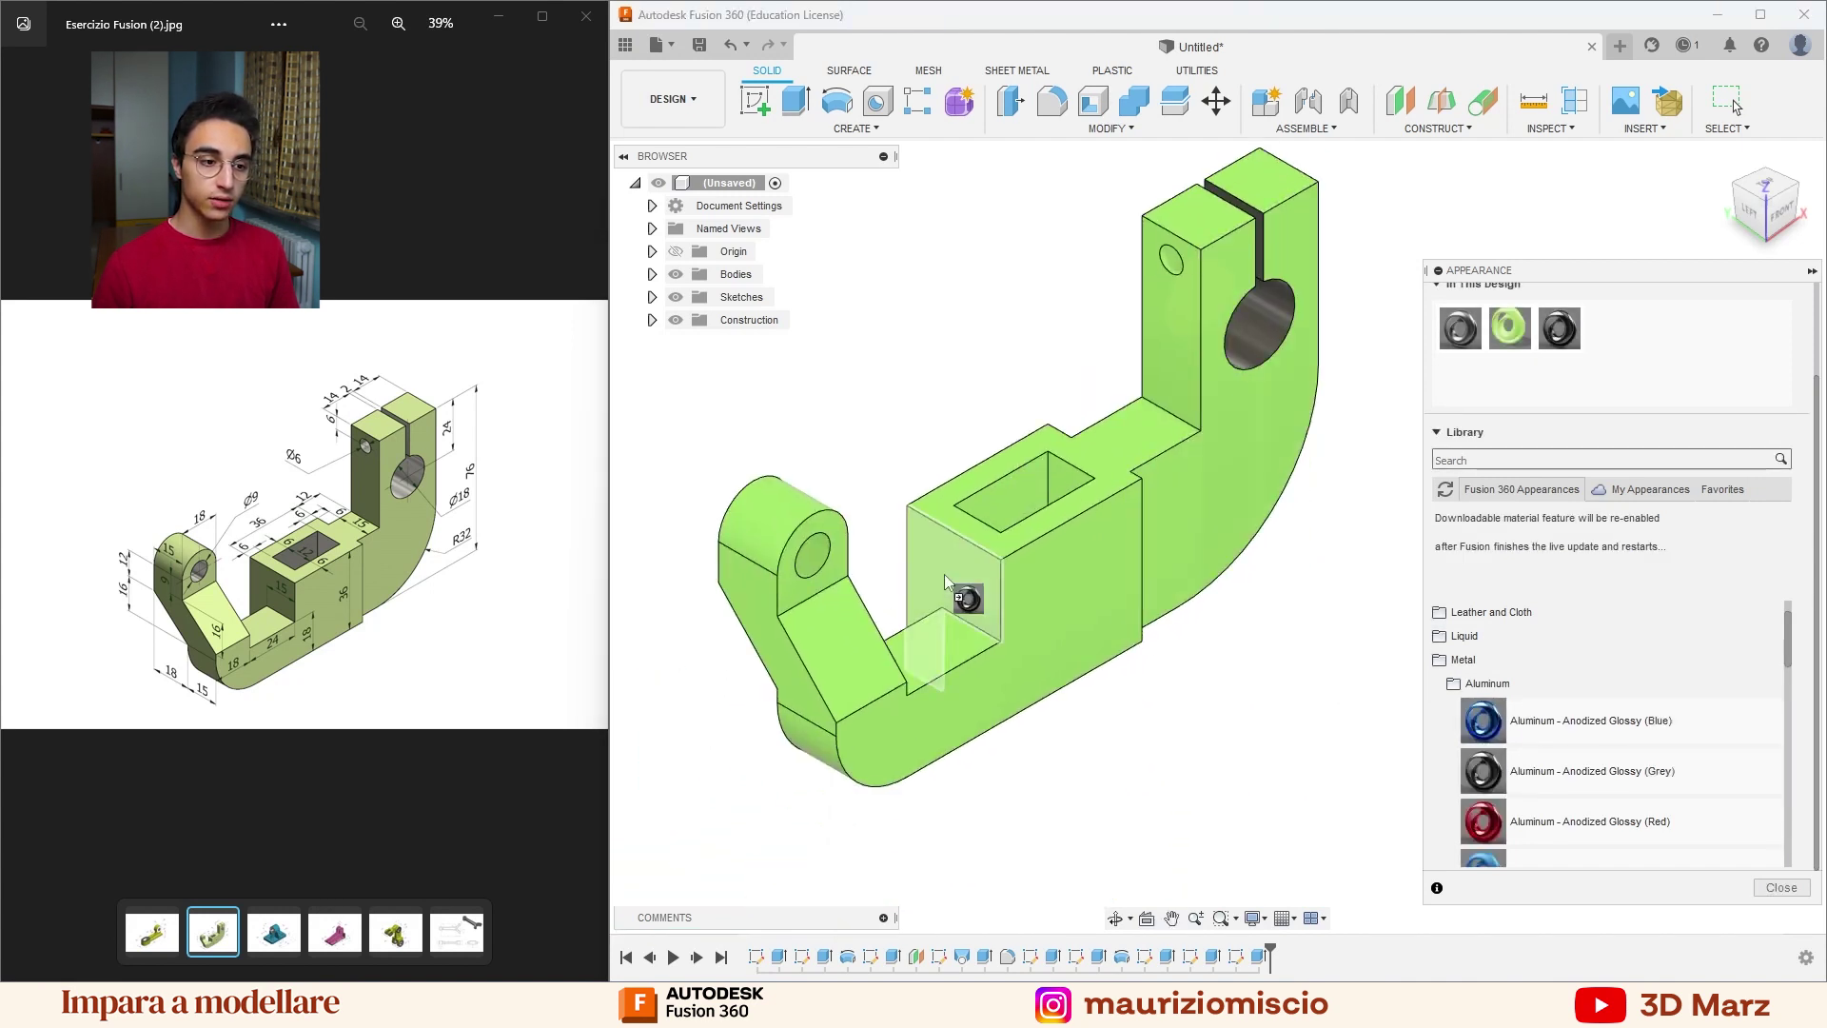
{"action": "left_click_drag", "start_coordinate": [1568, 769], "coordinate": [1025, 509]}
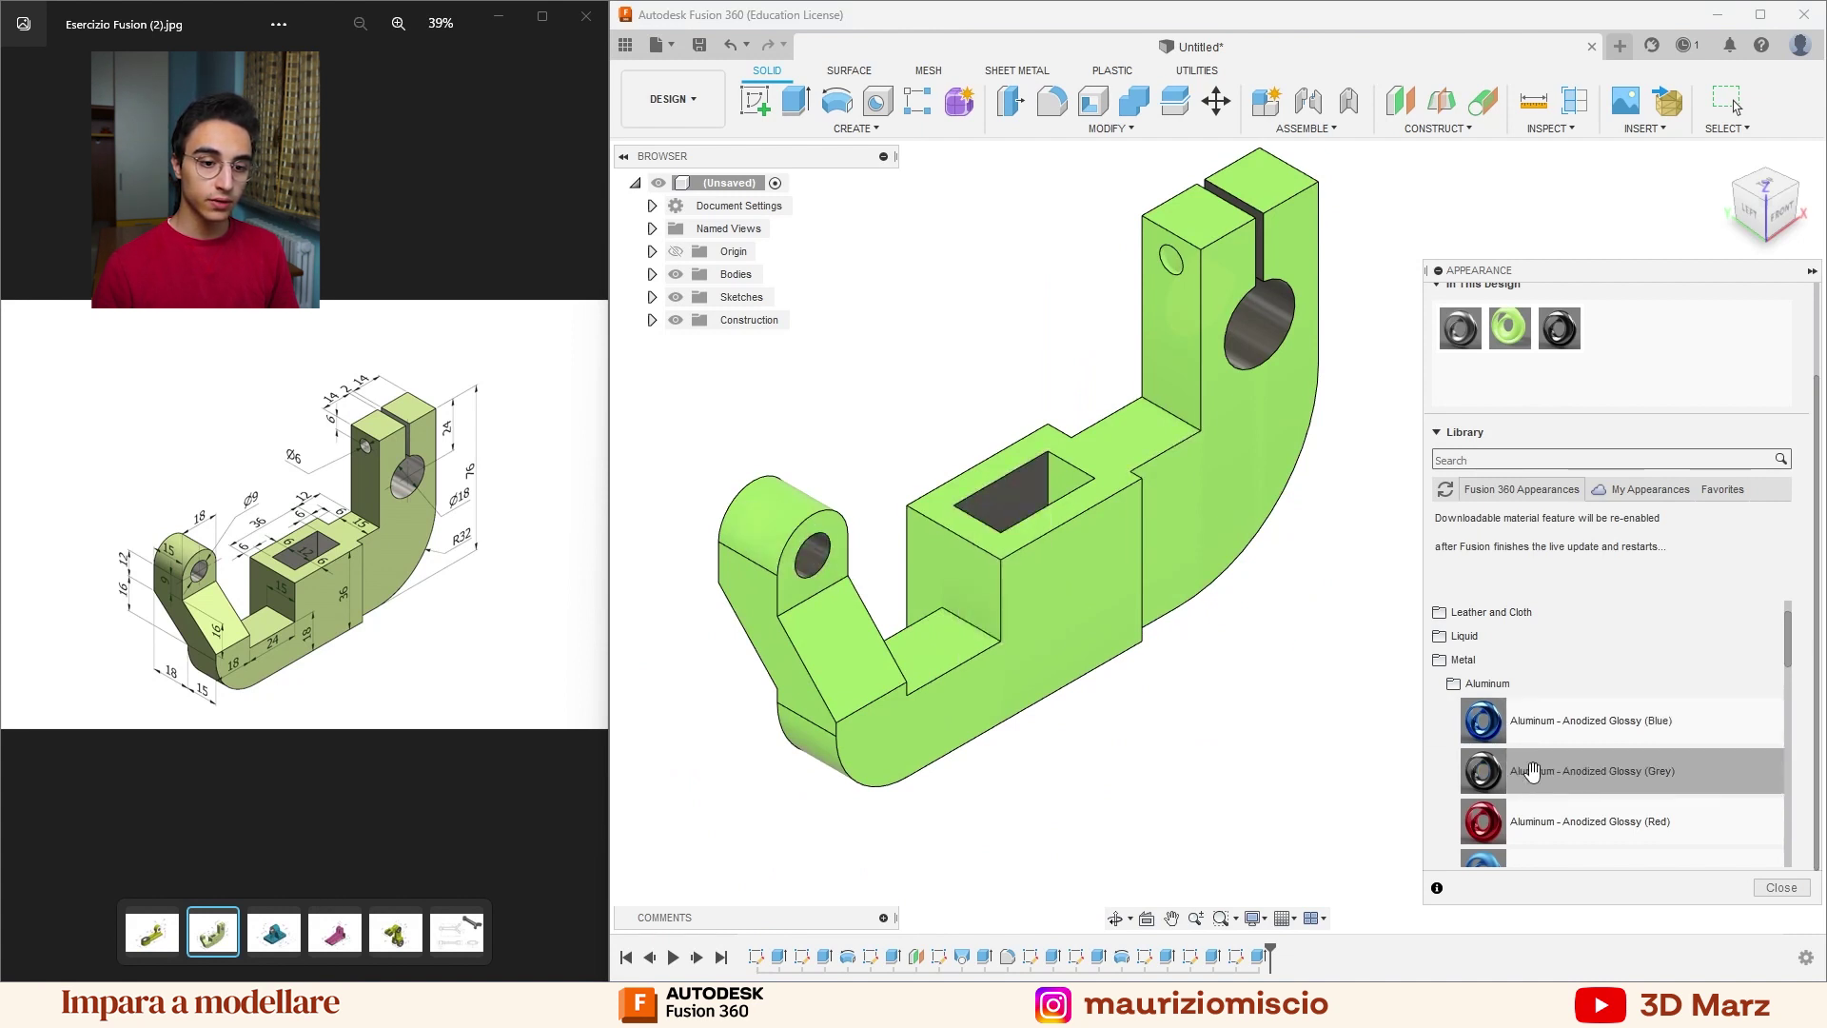
Make the Ø6 cross hole grey, close Appearance and fit the bracket in view.
{"action": "mouse_move", "coordinate": [1081, 481]}
{"action": "middle_mouse_down", "text": "shift"}
{"action": "mouse_move", "coordinate": [1070, 544]}
{"action": "mouse_move", "coordinate": [951, 533]}
{"action": "mouse_move", "coordinate": [1183, 530]}
{"action": "middle_mouse_up", "text": "shift"}
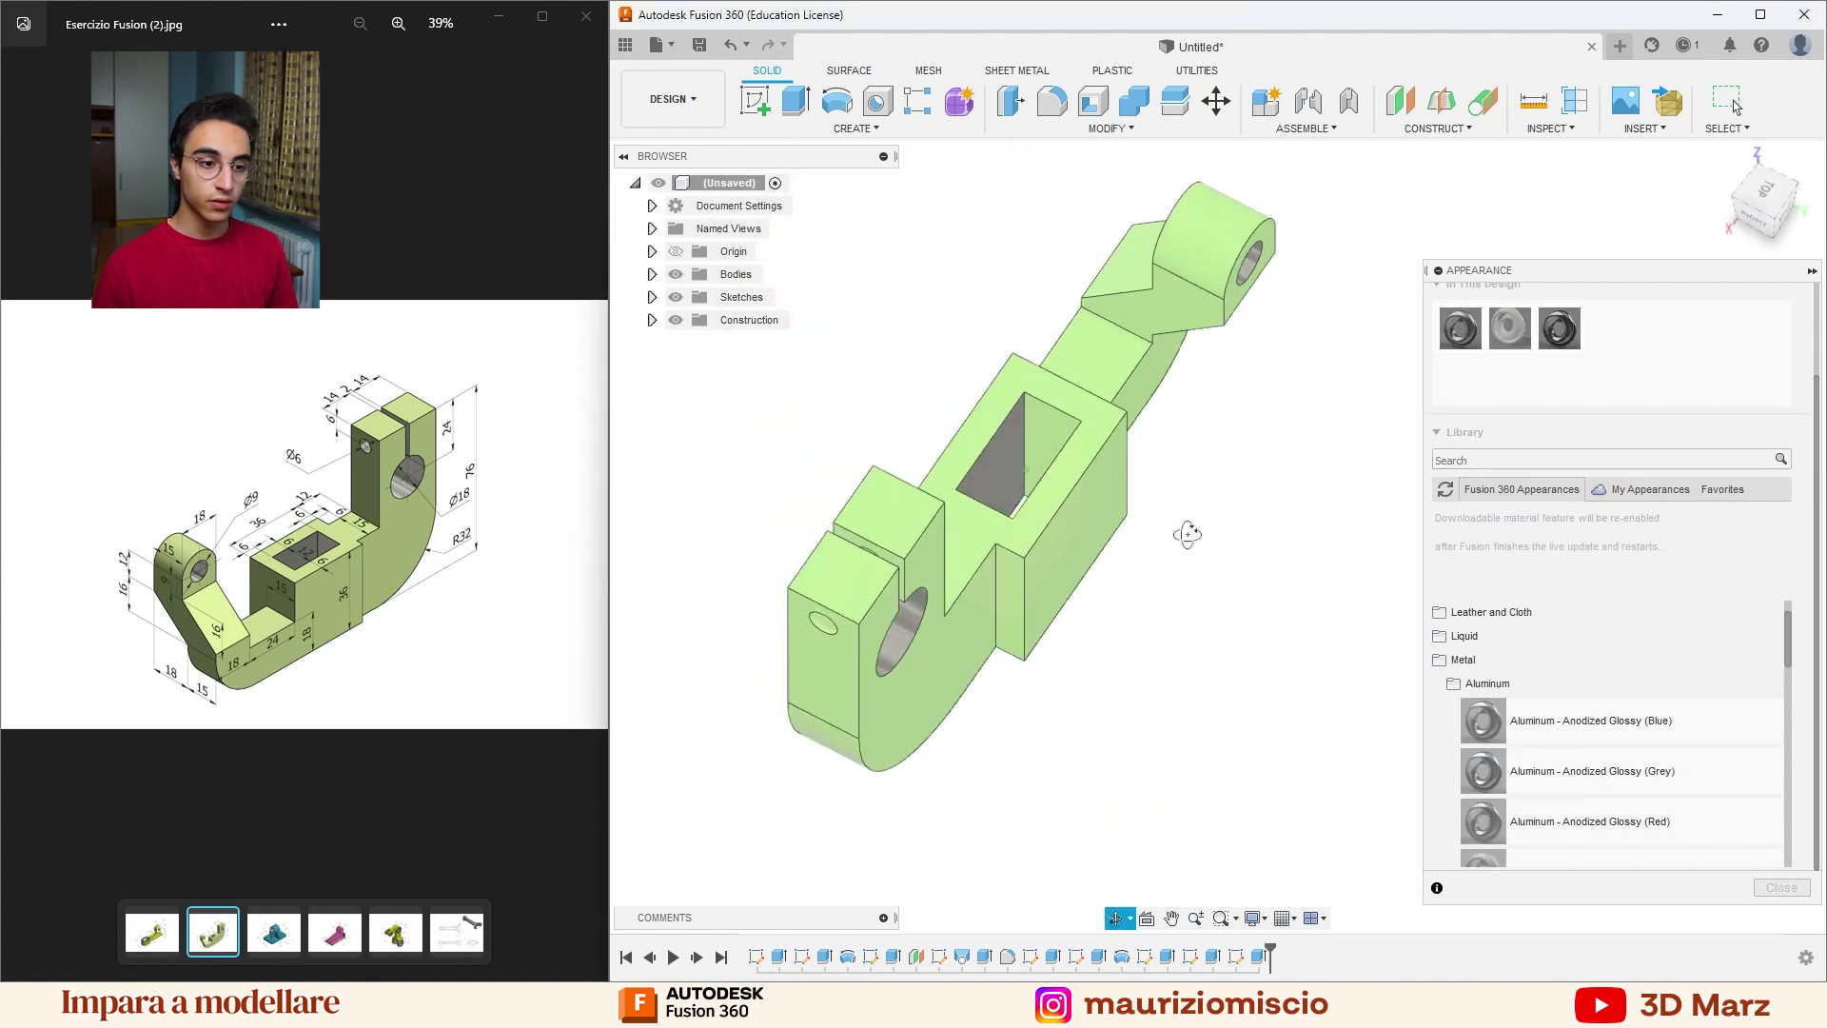
{"action": "left_click_drag", "start_coordinate": [1549, 769], "coordinate": [1016, 509]}
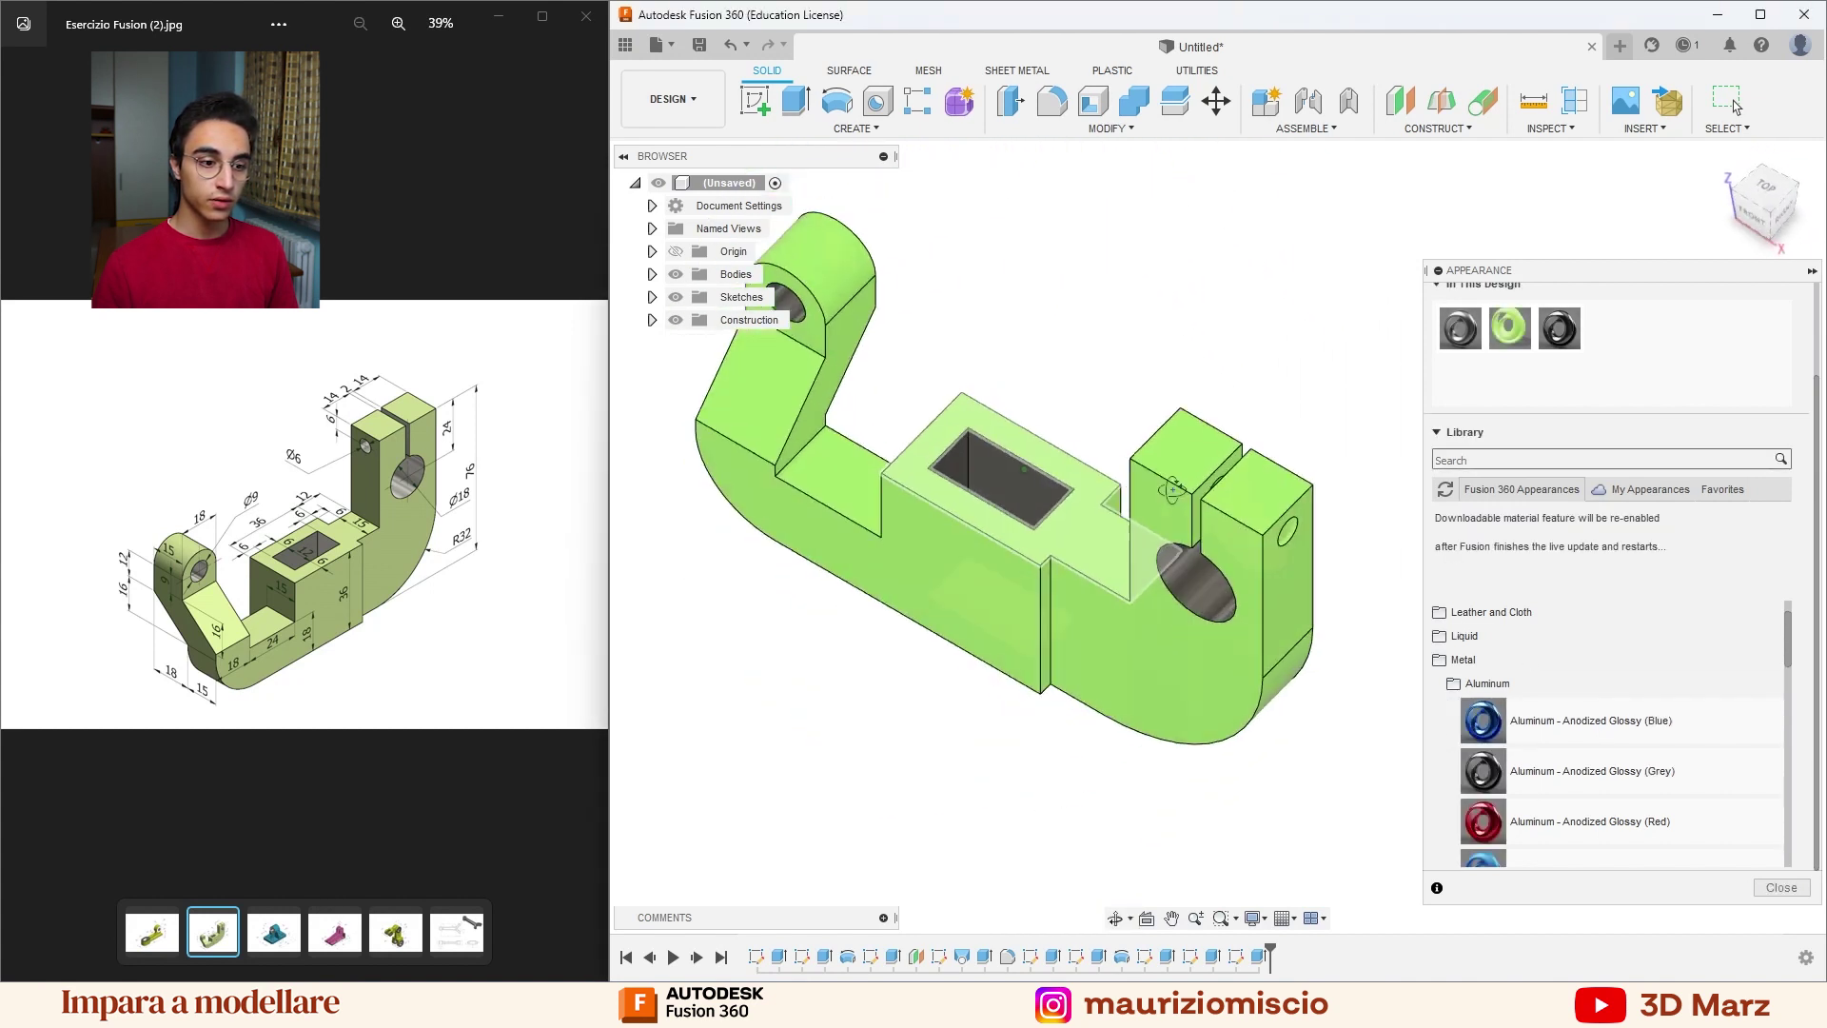
{"action": "middle_click_drag", "start_coordinate": [1015, 509], "coordinate": [1177, 293], "text": "shift"}
{"action": "left_click_drag", "start_coordinate": [1177, 293], "coordinate": [1171, 284]}
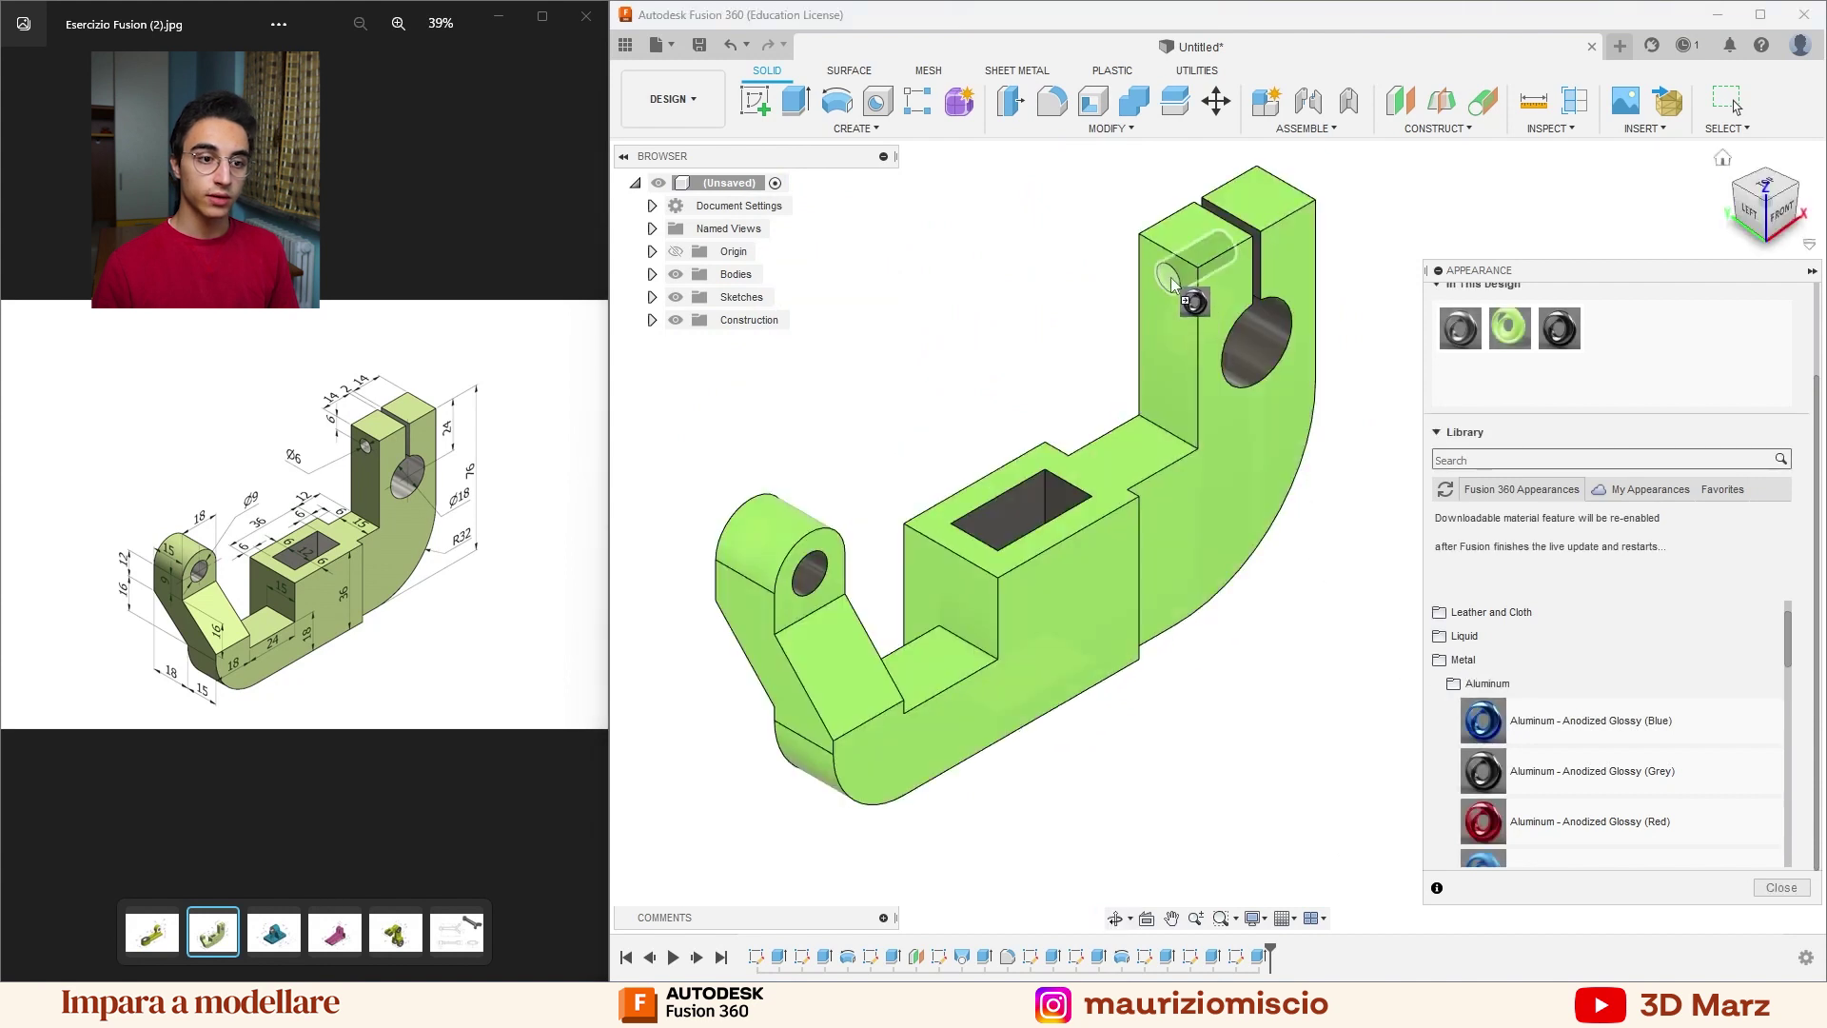
{"action": "key", "text": "Escape"}
{"action": "key", "text": "F6"}
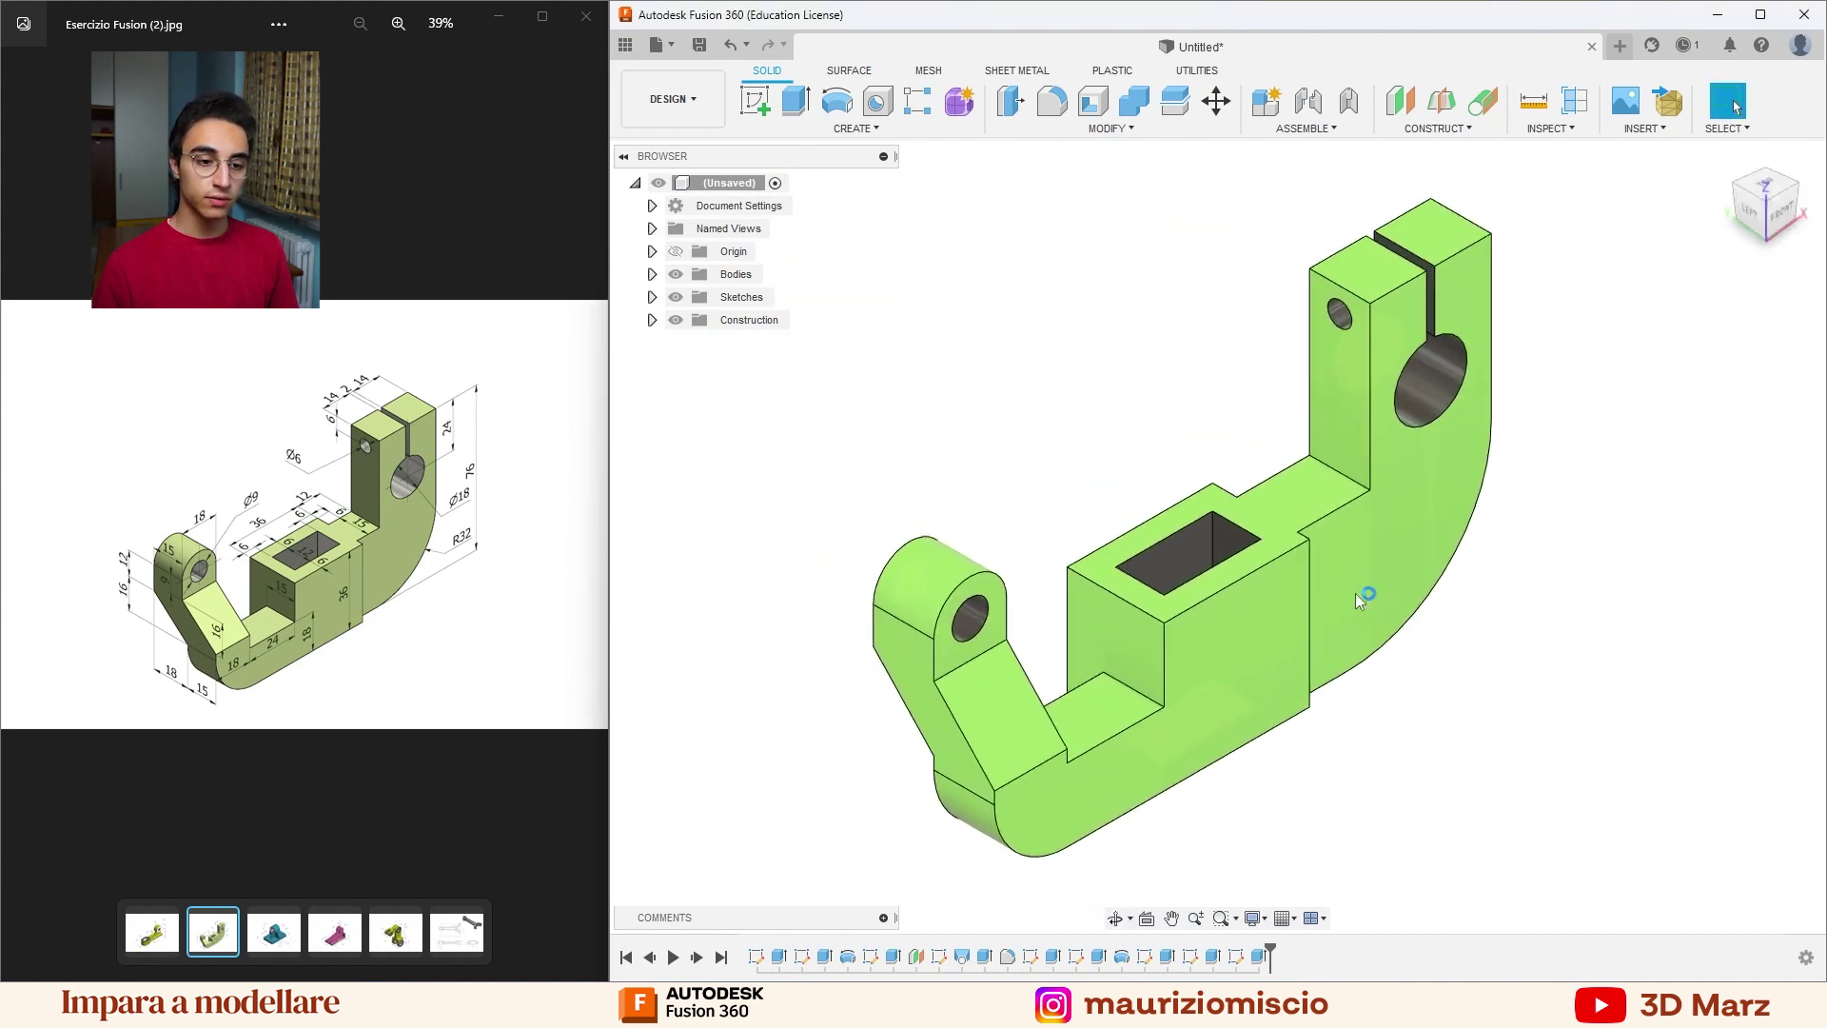